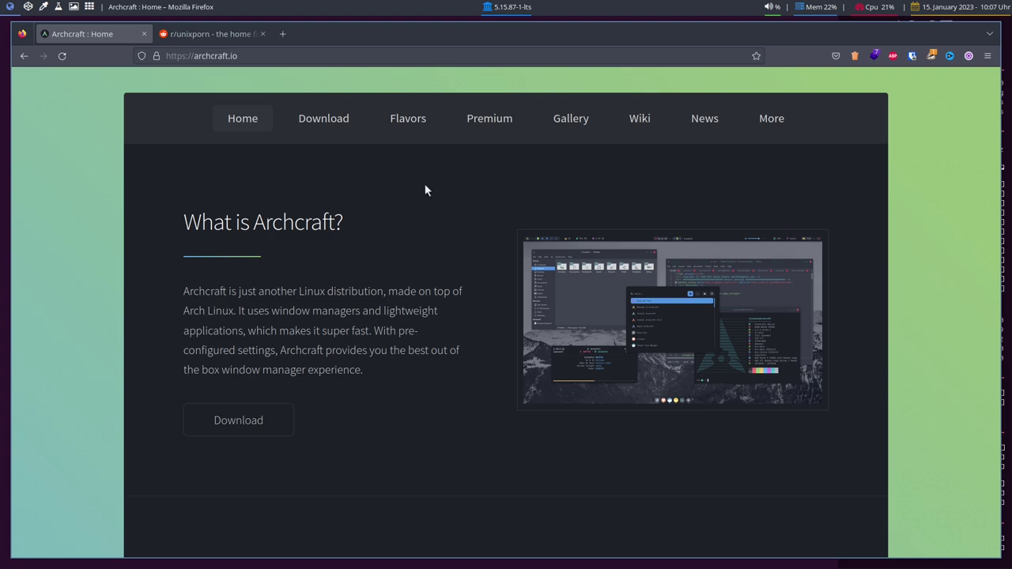
Open the Archcraft download page on archcraft.io and scroll through it.
left_click(241, 423)
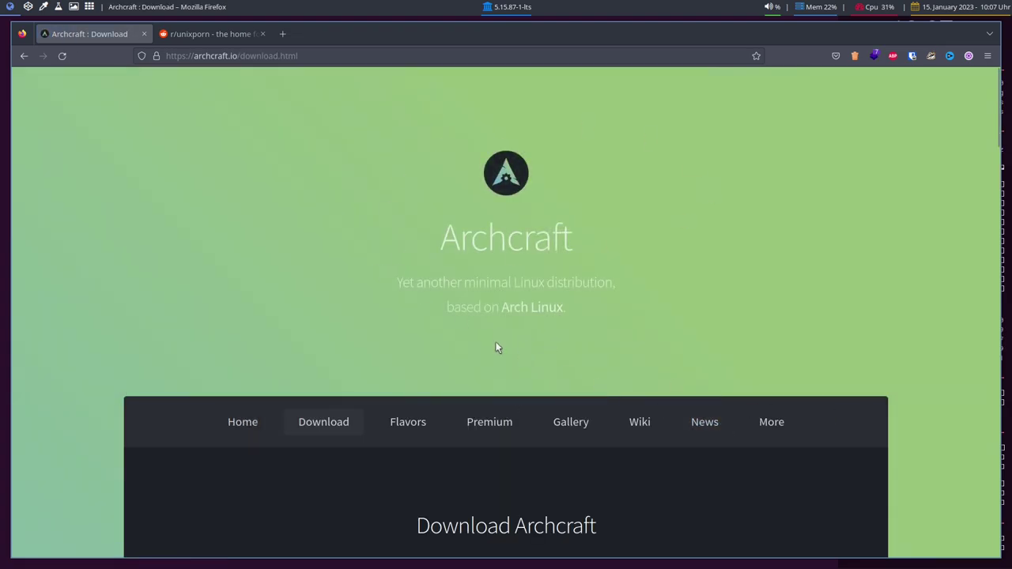
scroll(494, 372, "down", 5)
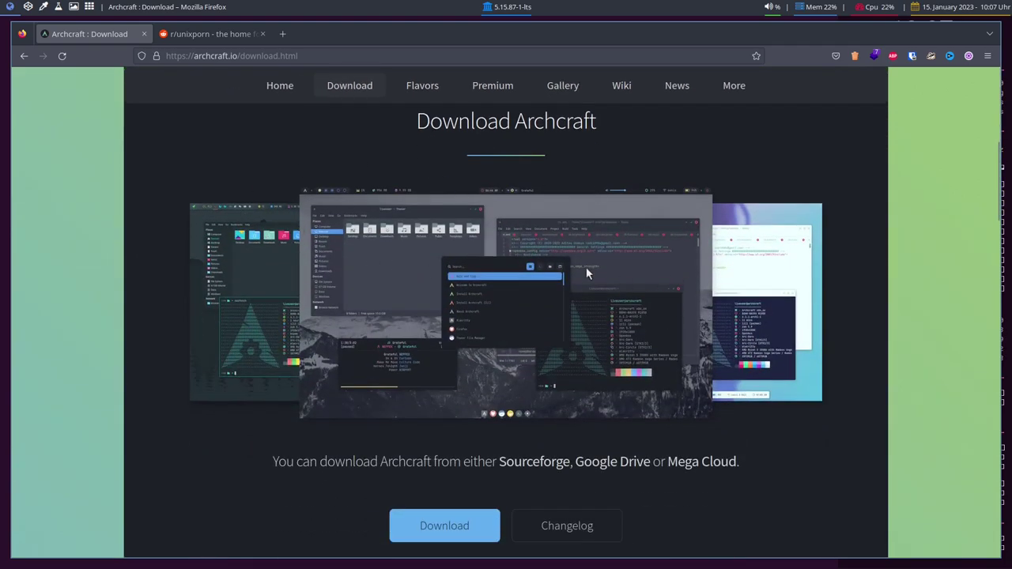
scroll(586, 267, "down", 2)
scroll(595, 260, "up", 2)
scroll(326, 283, "down", 3)
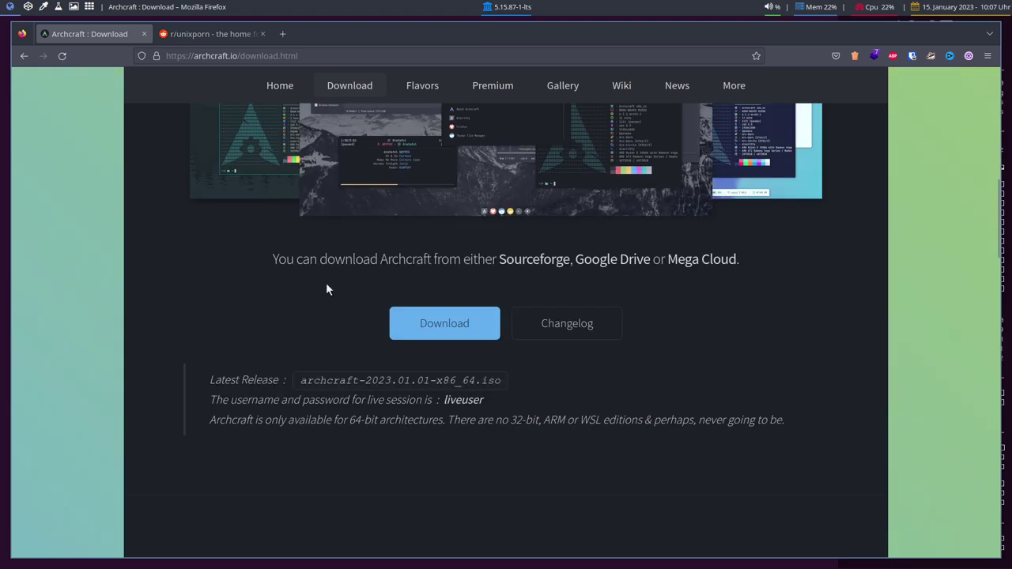
Jump to Available Options and start the ISO download from Sourceforge.
left_click(440, 321)
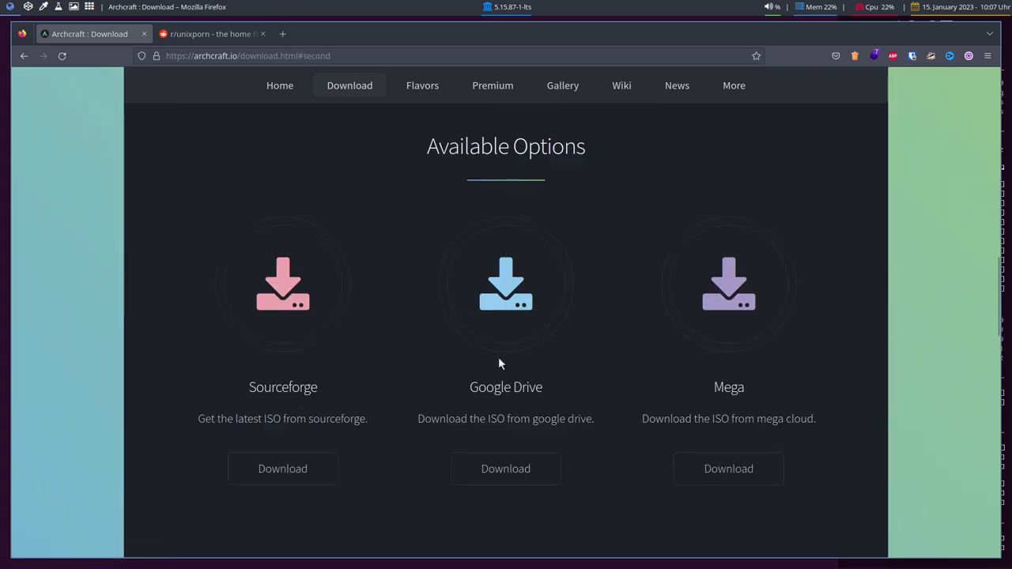
scroll(628, 351, "down", 1)
scroll(628, 351, "up", 1)
left_click(273, 471)
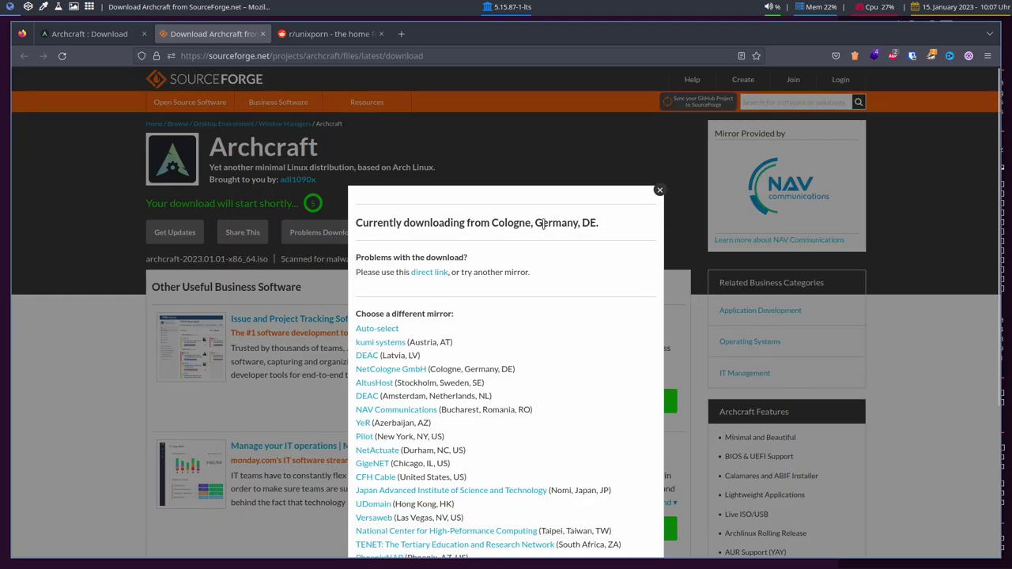
Pick the NetCologne GmbH mirror for the Archcraft ISO download.
left_click(388, 370)
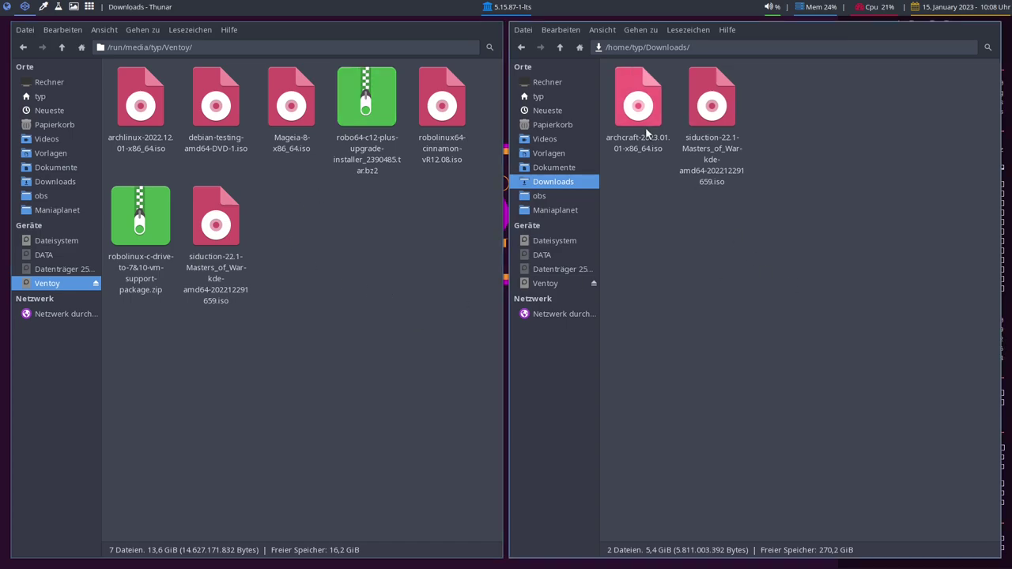
Copy archcraft-2023.01.01-x86_64.iso from Downloads onto Ventoy, then eject the drive.
left_click_drag(643, 124, 340, 303)
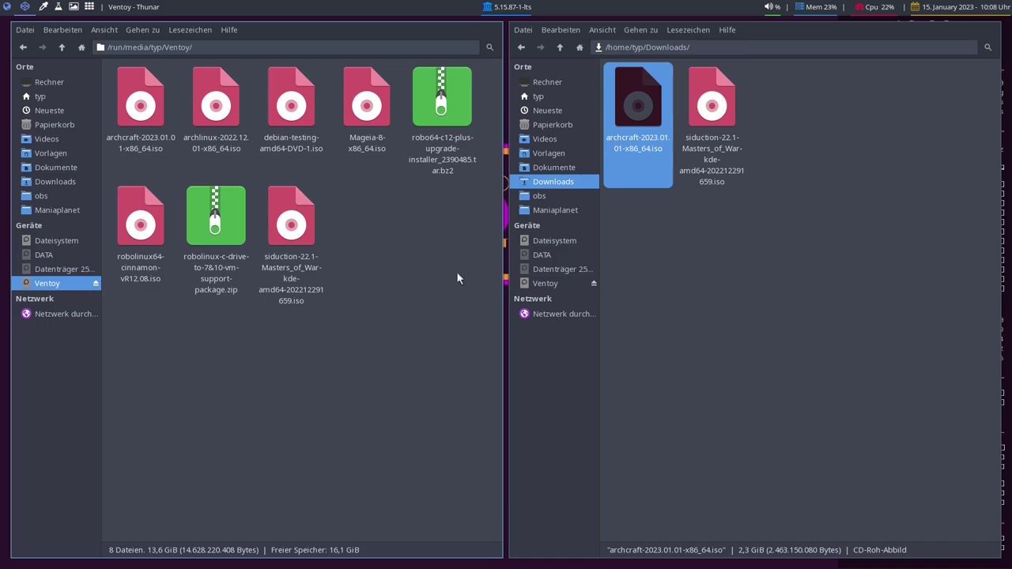
left_click(96, 284)
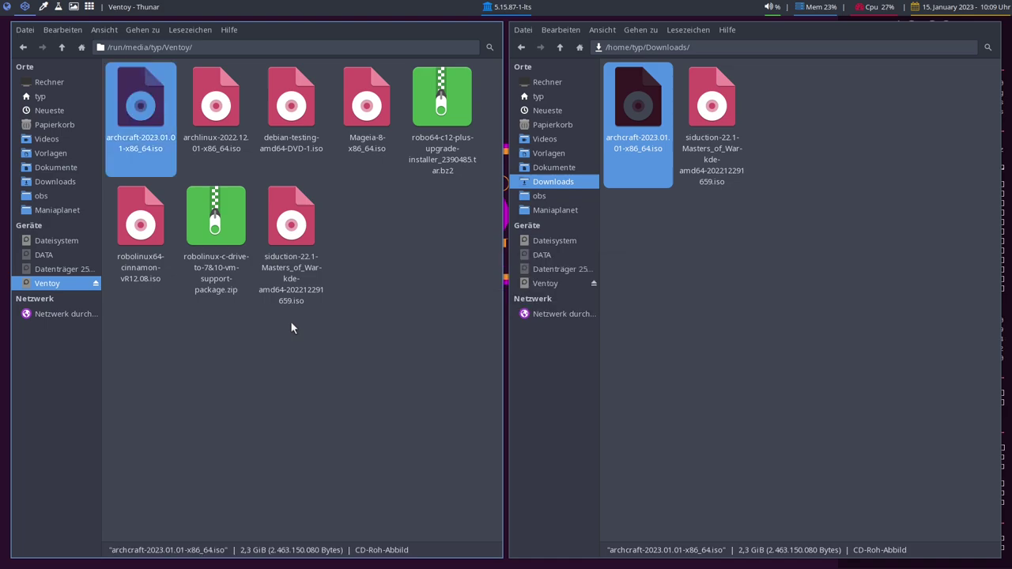
left_click(96, 283)
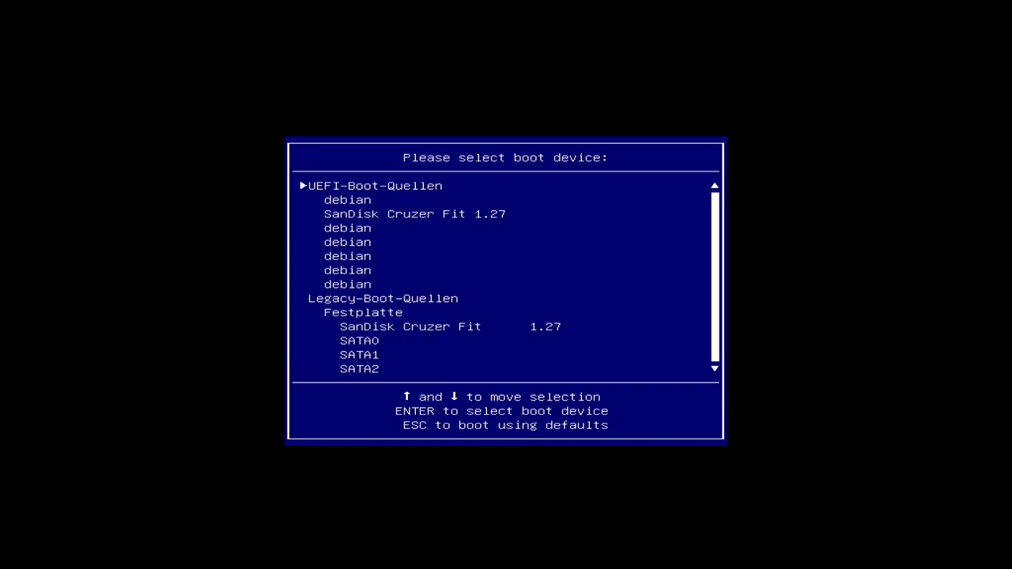
Boot the SanDisk Cruzer Fit stick and start the archcraft ISO in normal mode.
key("Down")
key("Down")
key("Return")
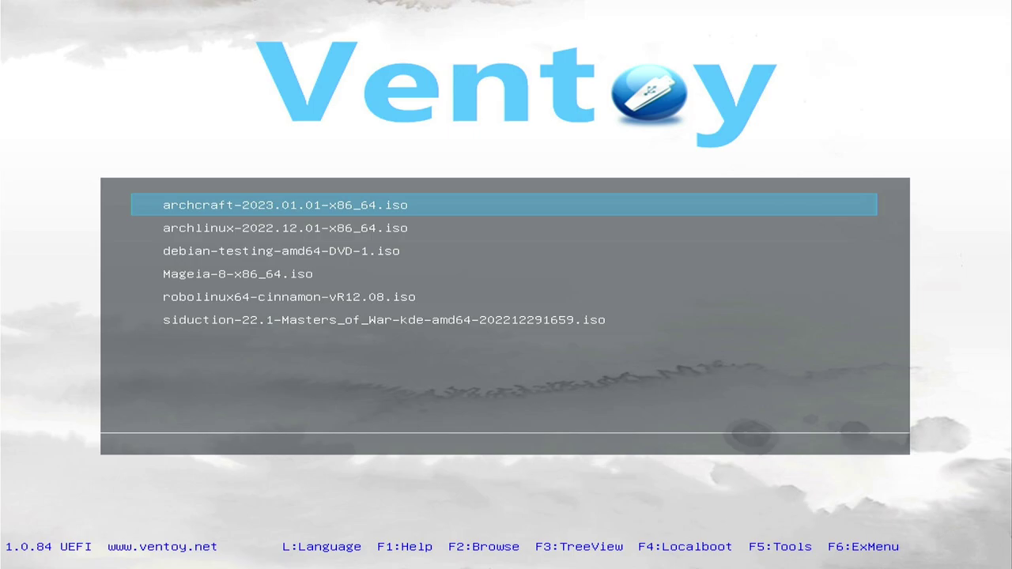
key("Return")
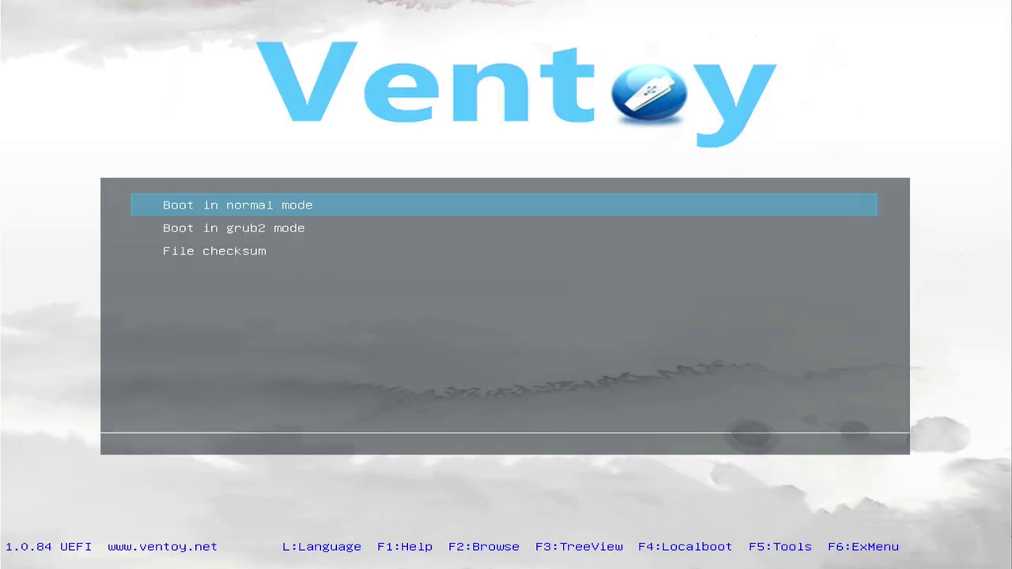
key("Return")
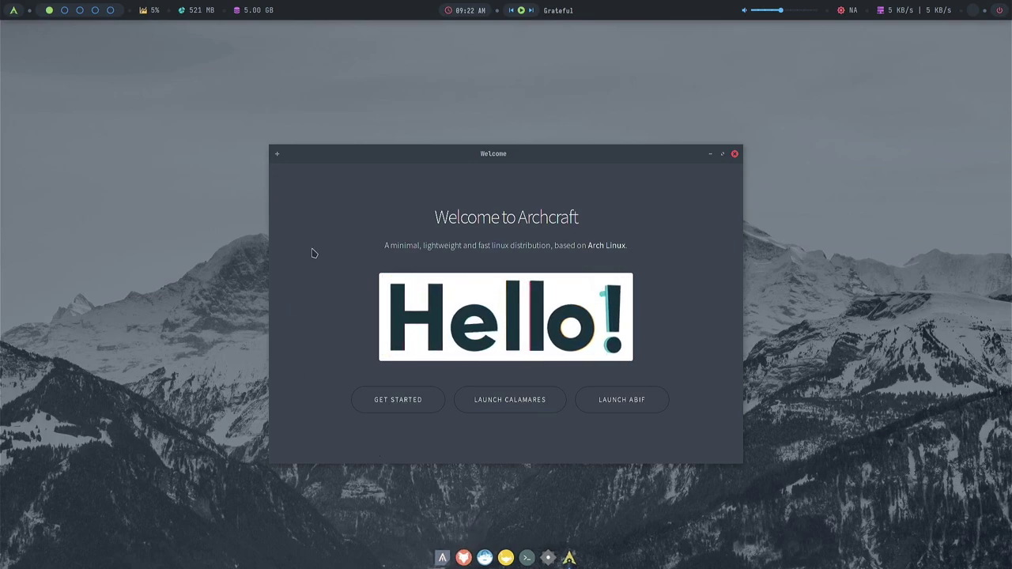
Launch the Calamares installer from the Welcome window and position its window centrally.
left_click_drag(385, 152, 361, 118)
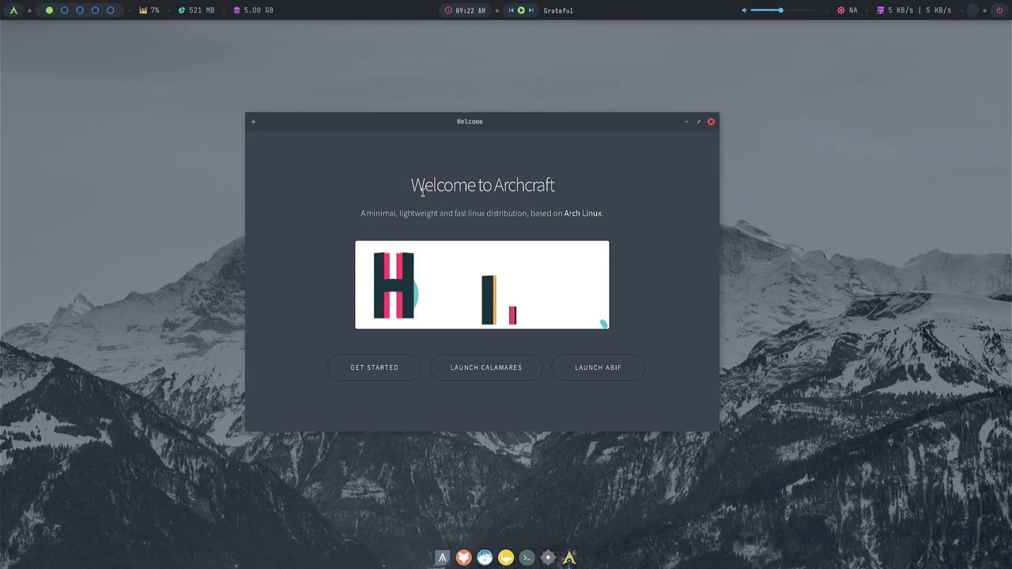
left_click(476, 371)
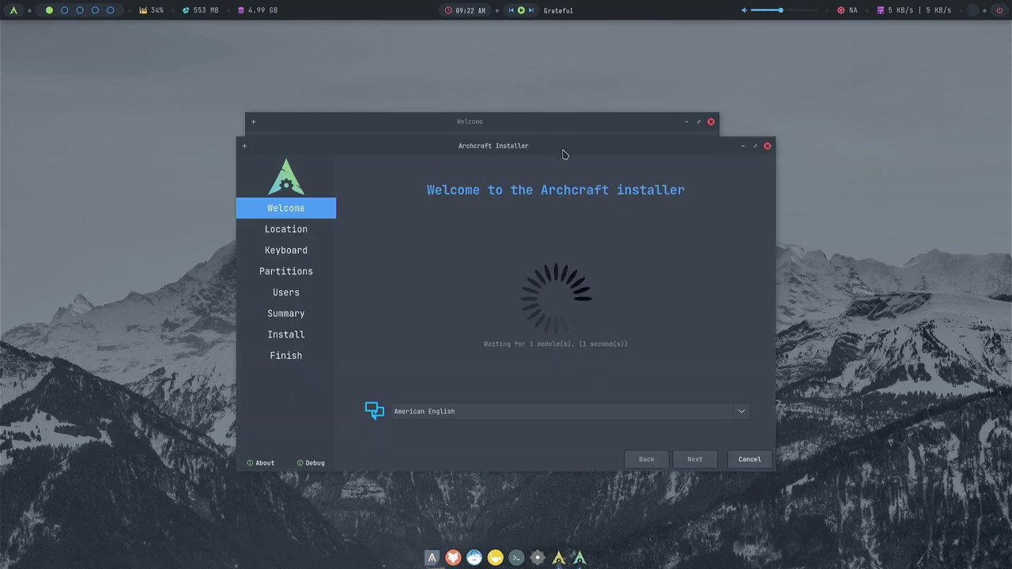
left_click_drag(566, 151, 195, 169)
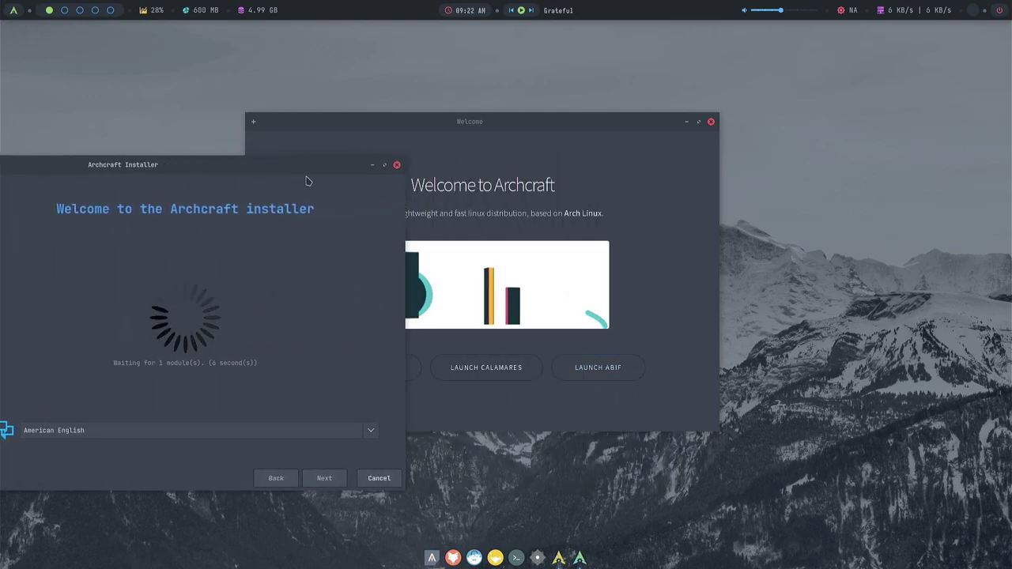
left_click_drag(301, 169, 665, 119)
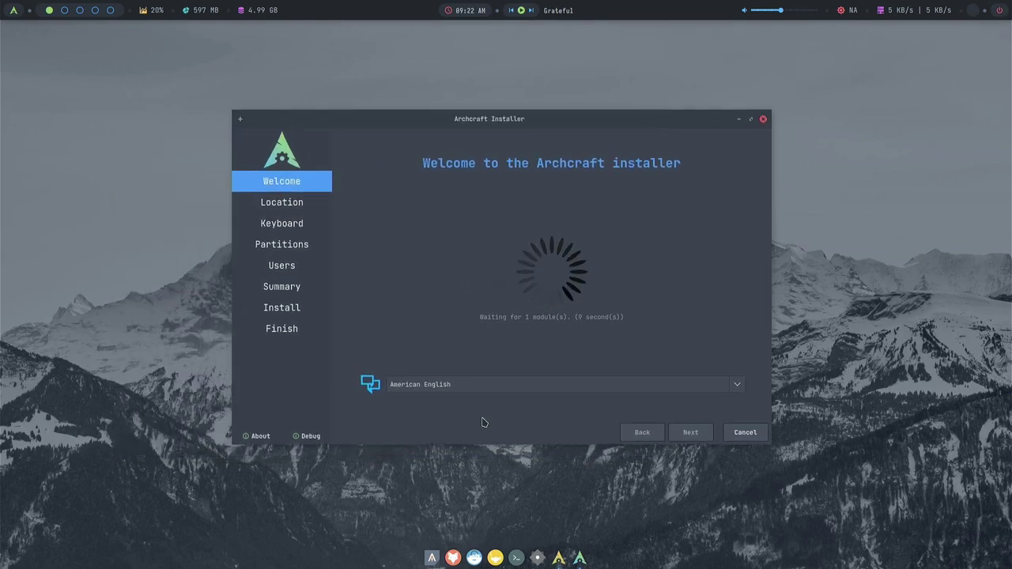
Switch the installer to Deutsch and advance past Willkommen, Standort and Tastatur.
left_click(477, 387)
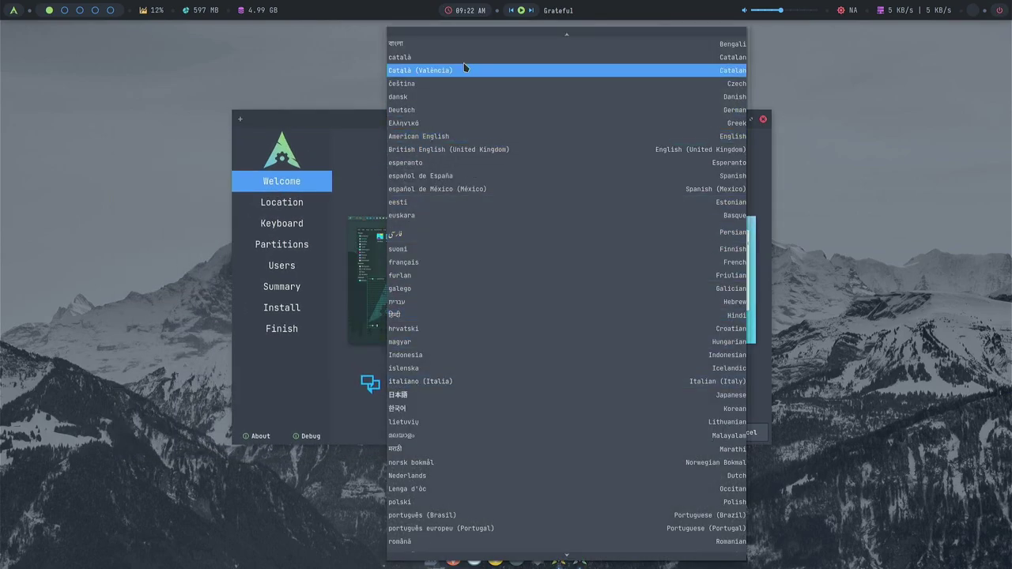
left_click(452, 108)
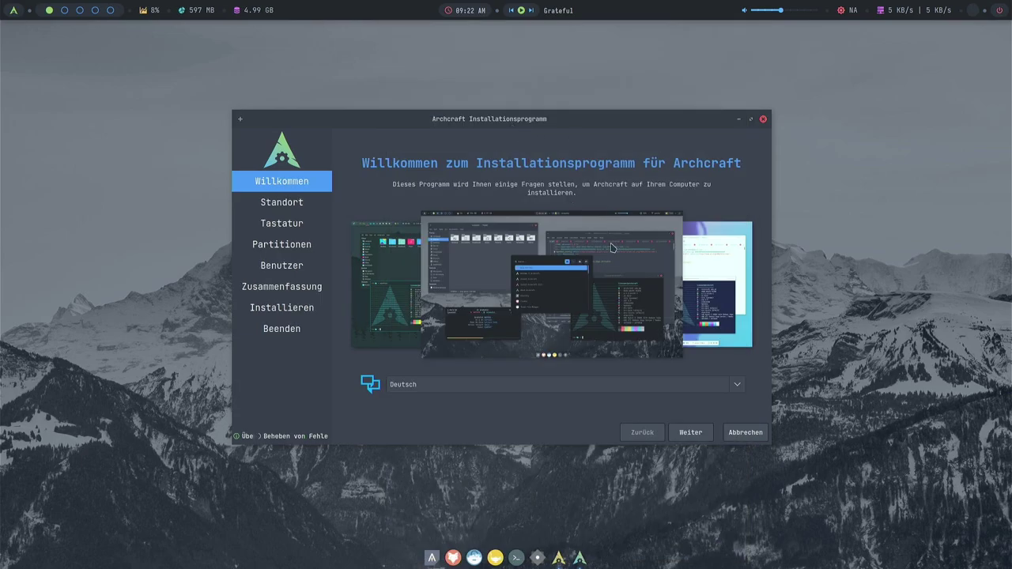
left_click(681, 436)
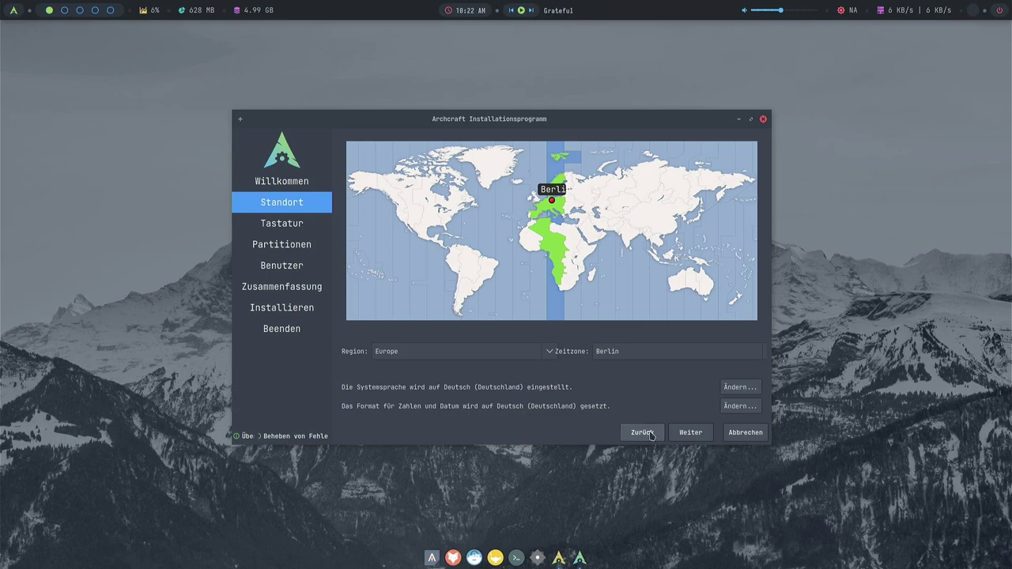
left_click(681, 436)
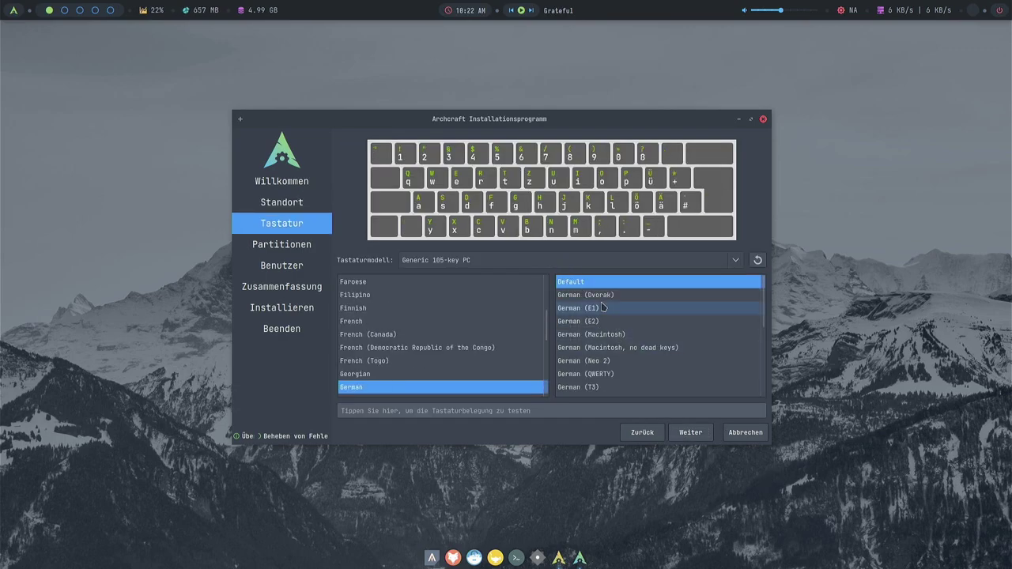
left_click(696, 435)
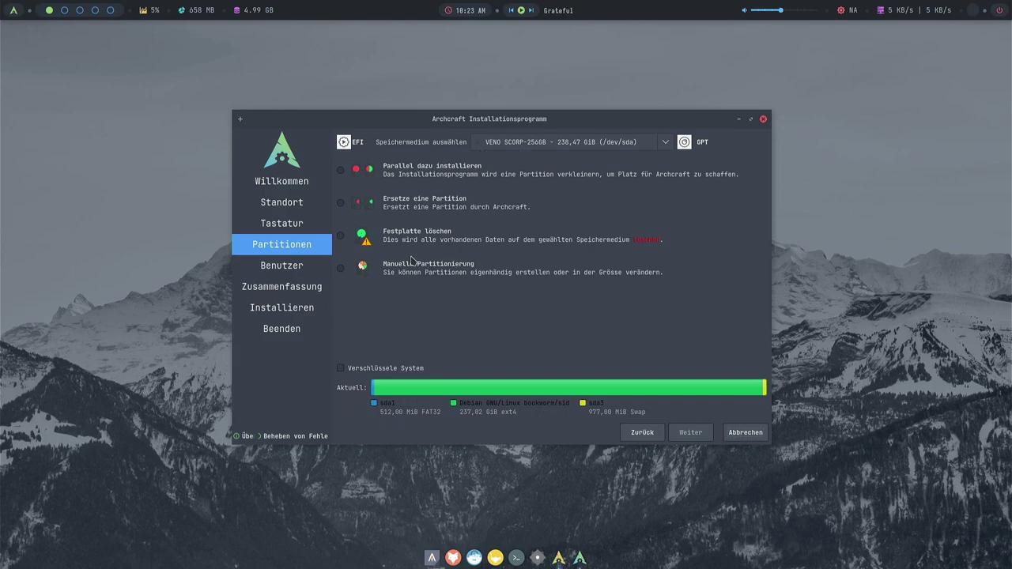
Choose to erase the whole disk and use a swap file instead of a partition.
left_click(340, 237)
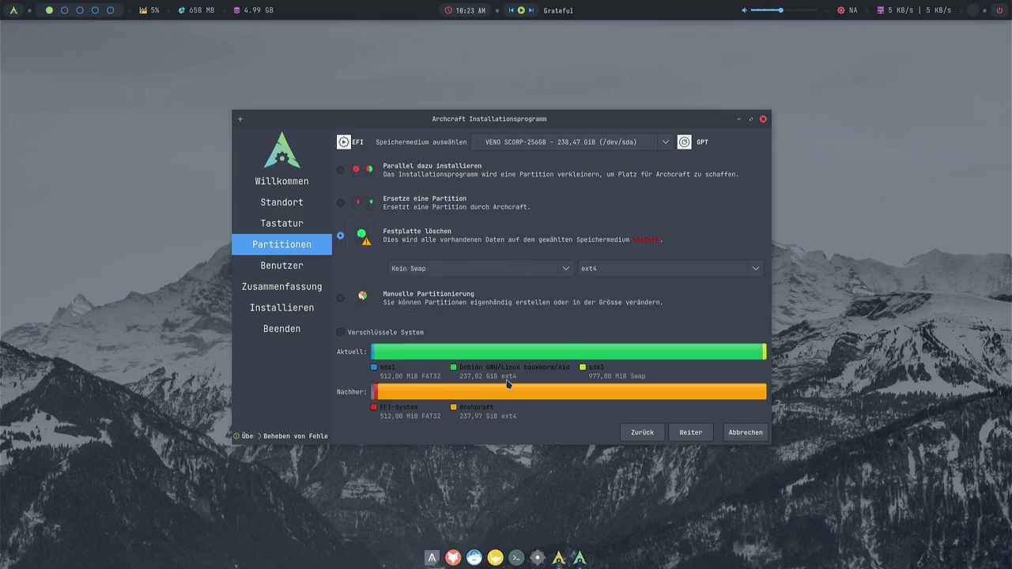
left_click(475, 270)
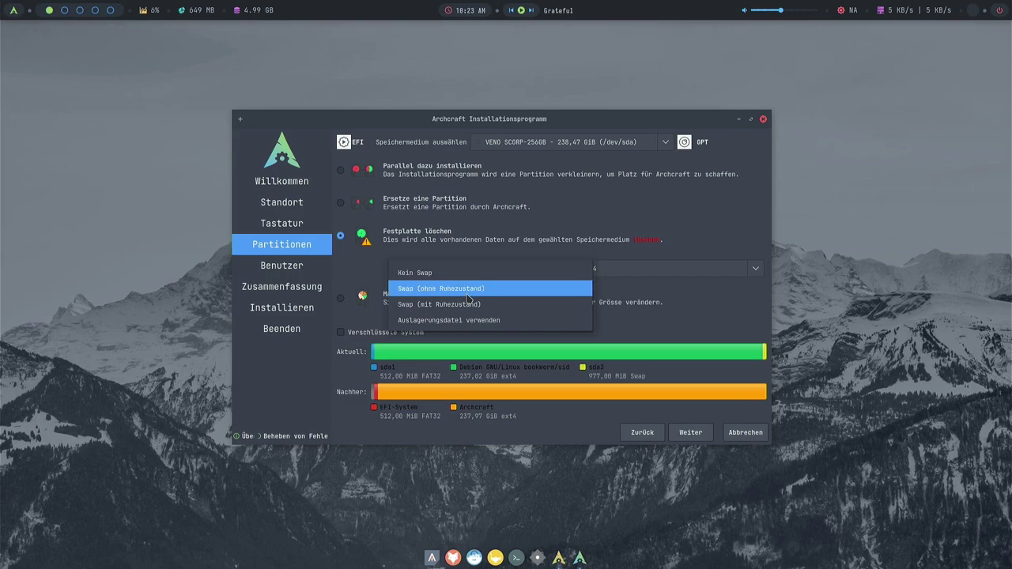
left_click(467, 292)
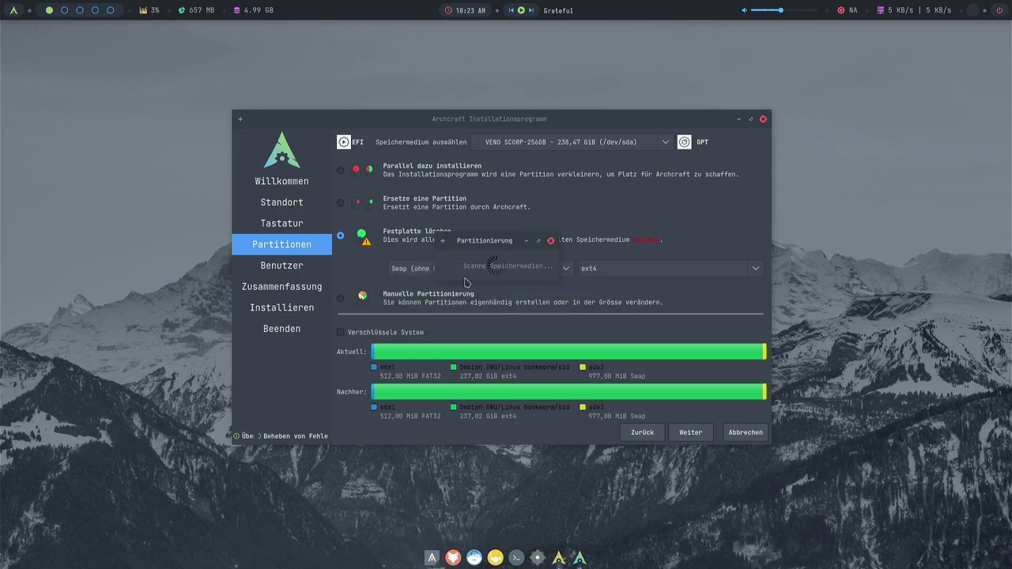
left_click(468, 269)
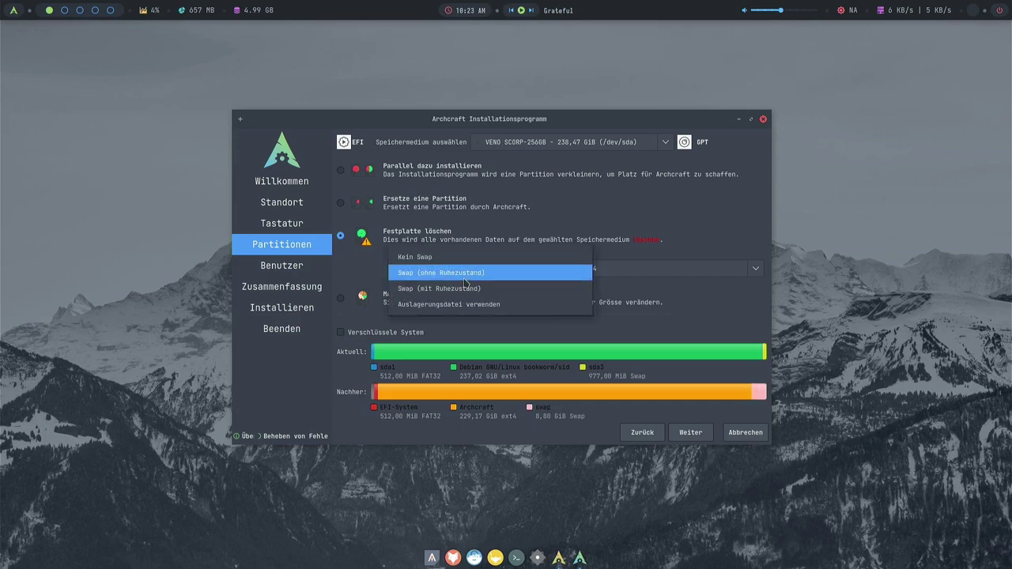
left_click(463, 291)
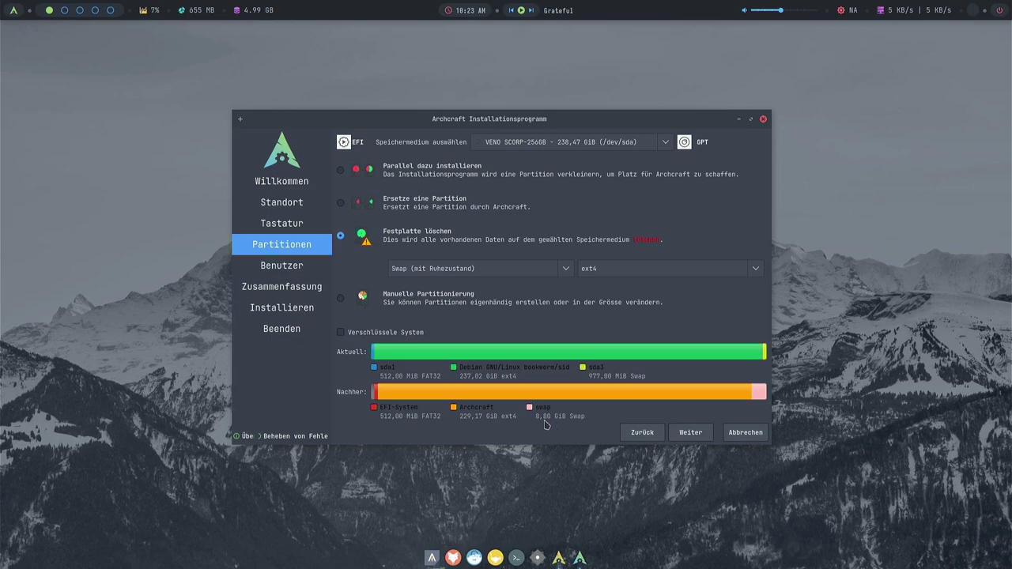
left_click(476, 276)
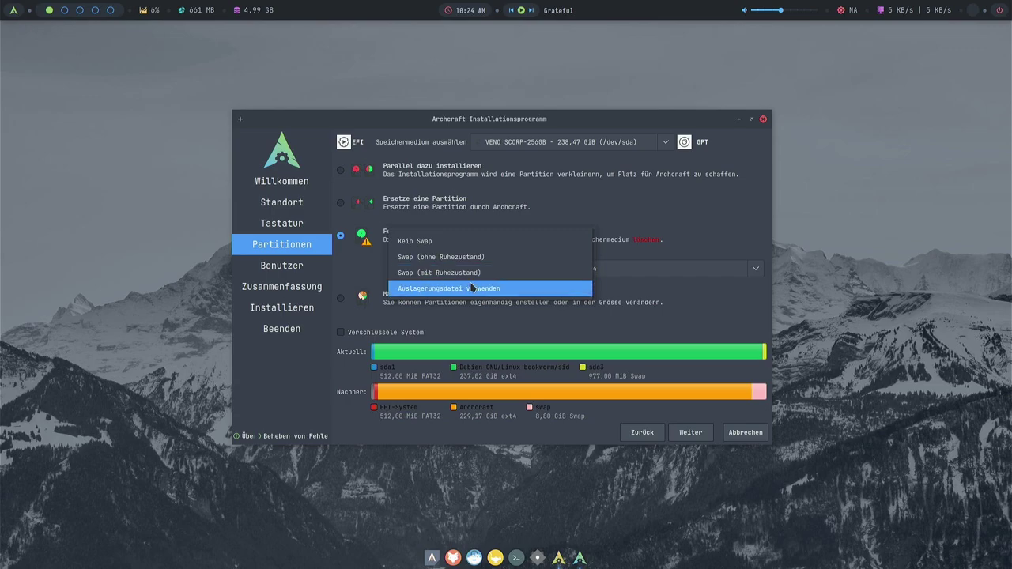
left_click(472, 287)
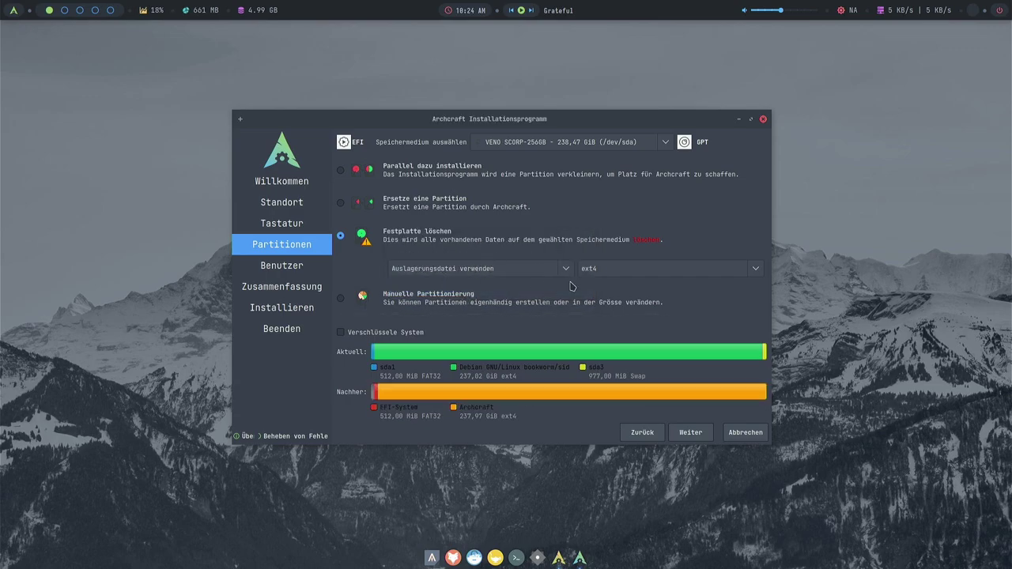
Set the Archcraft partition filesystem to btrfs and continue.
left_click(635, 273)
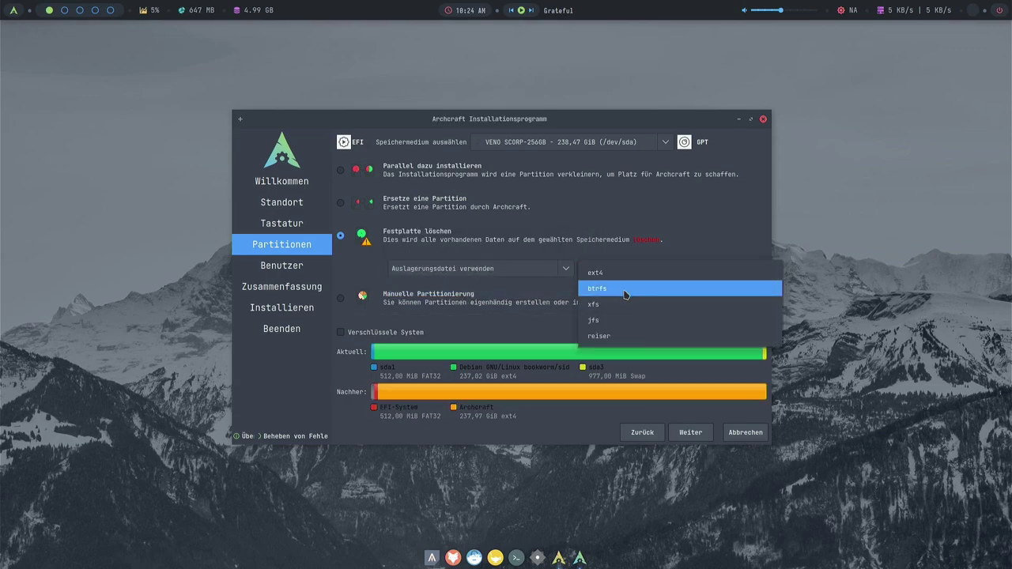
left_click(625, 294)
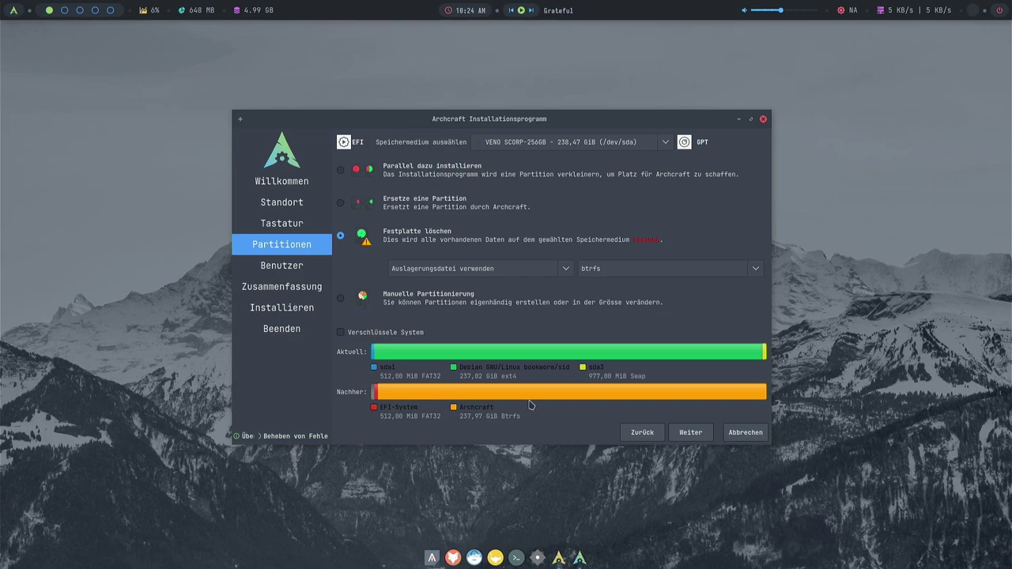
left_click(688, 432)
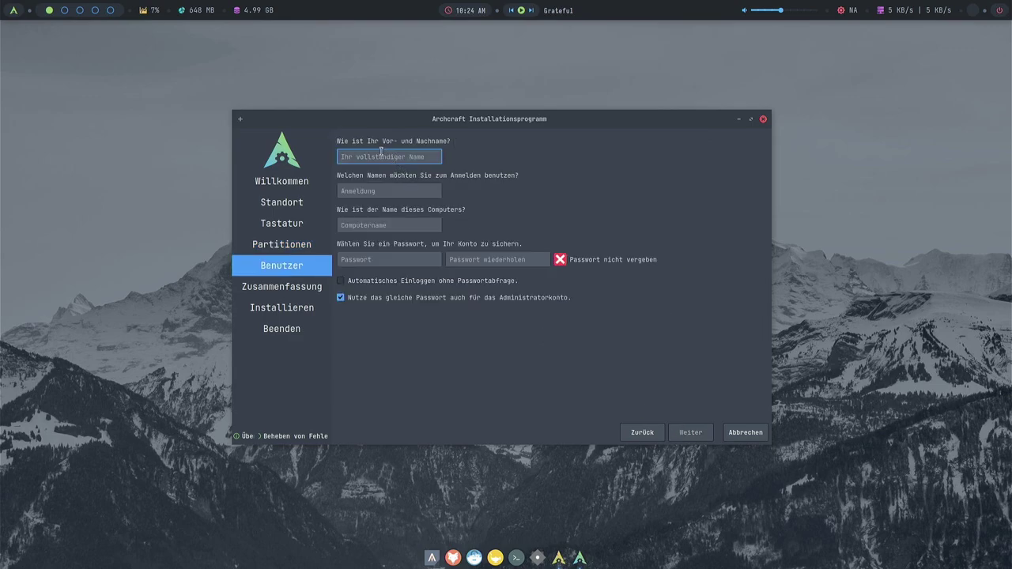
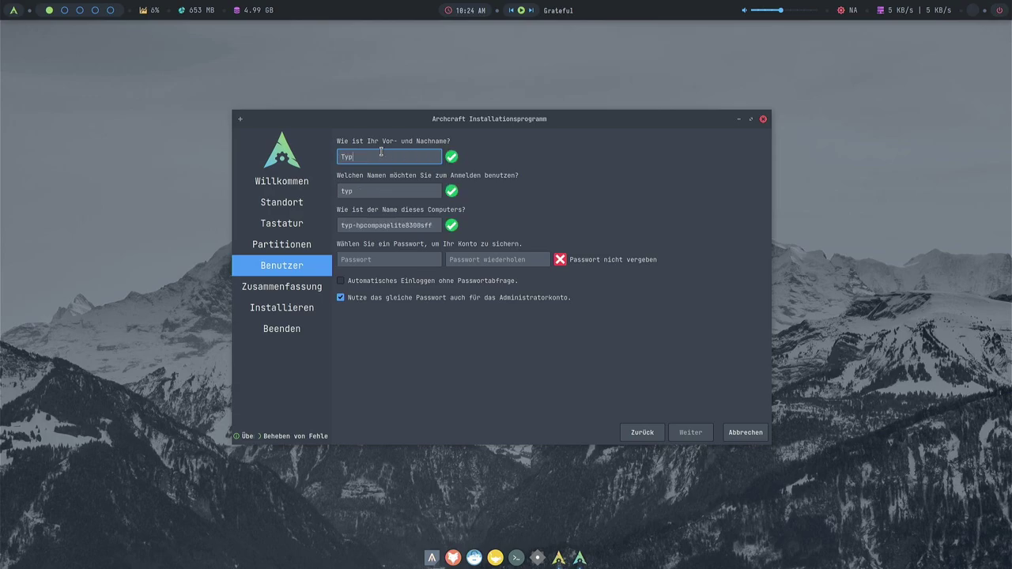
Enter the full name, computer name archcraft and the password twice, then continue.
key("Tab")
key("Tab")
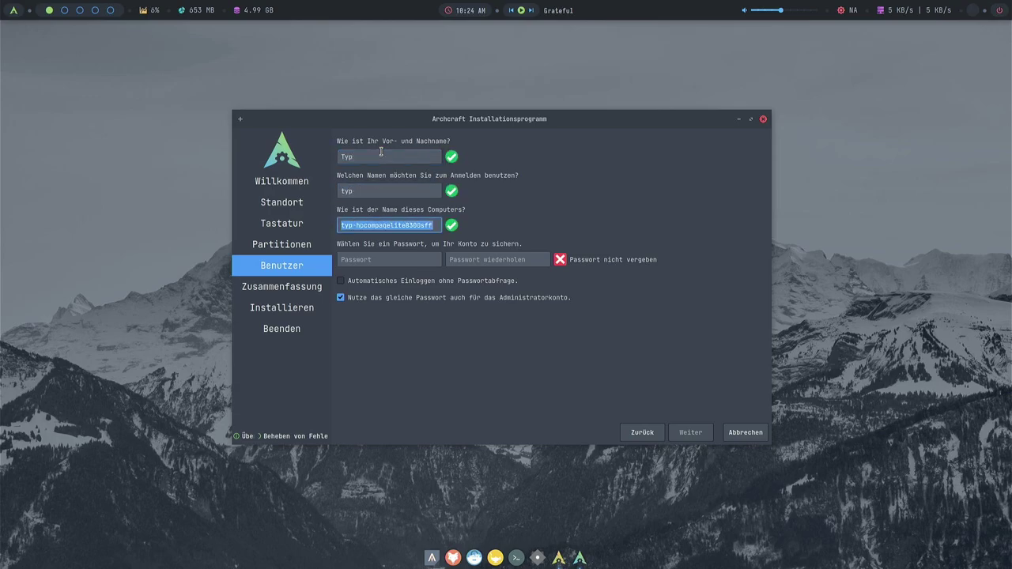
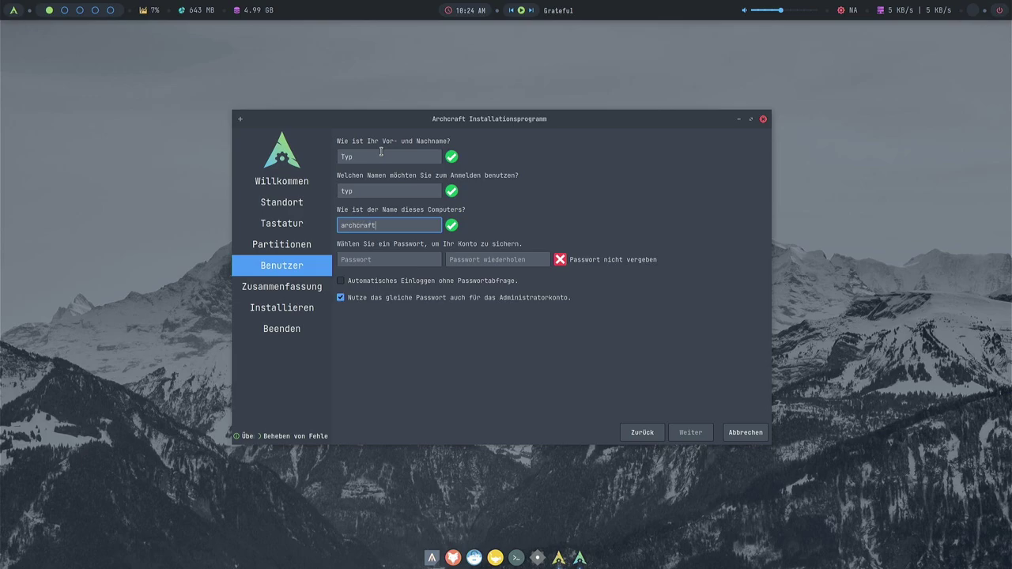
key("Tab")
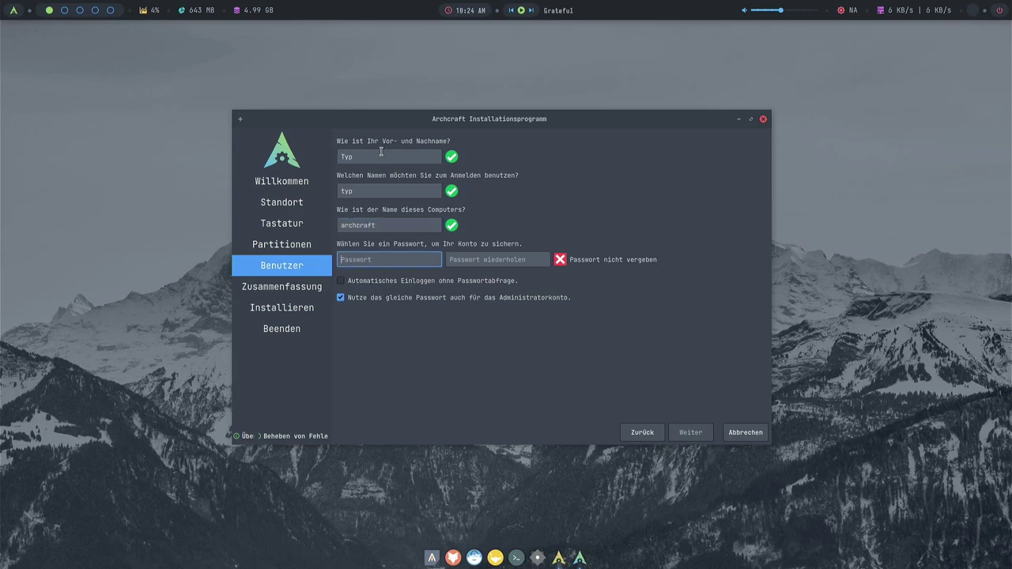
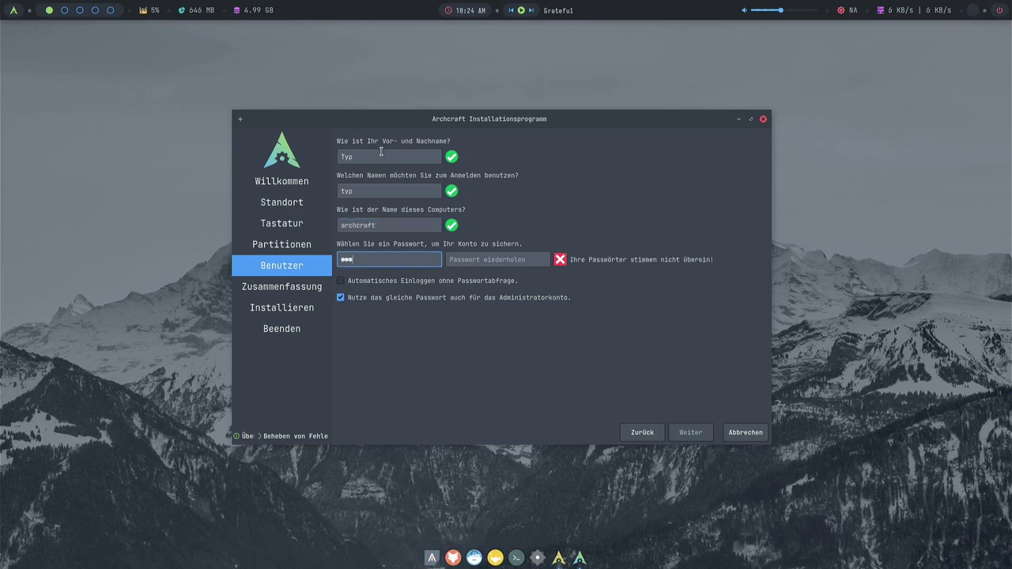
key("Tab")
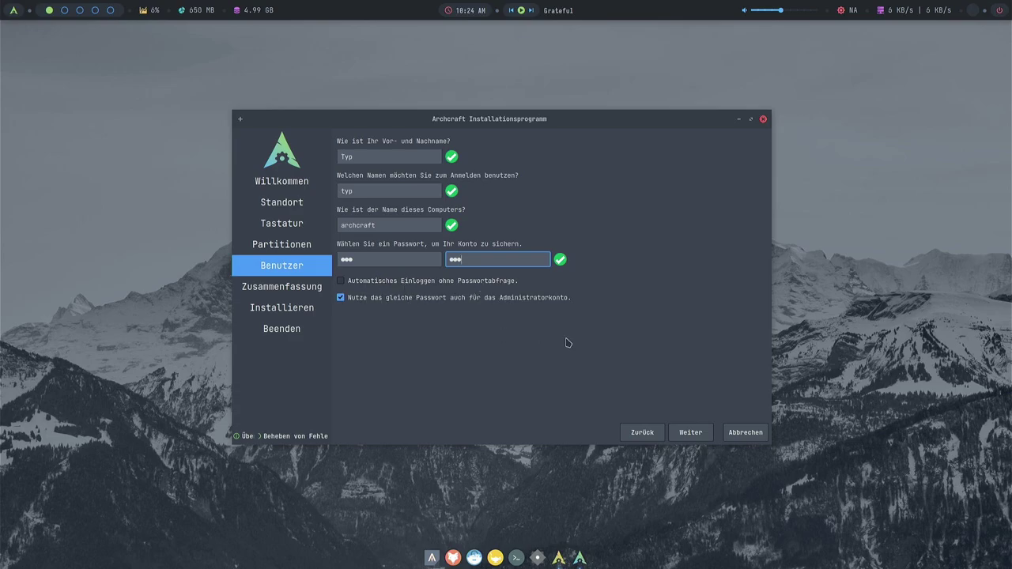
left_click(692, 435)
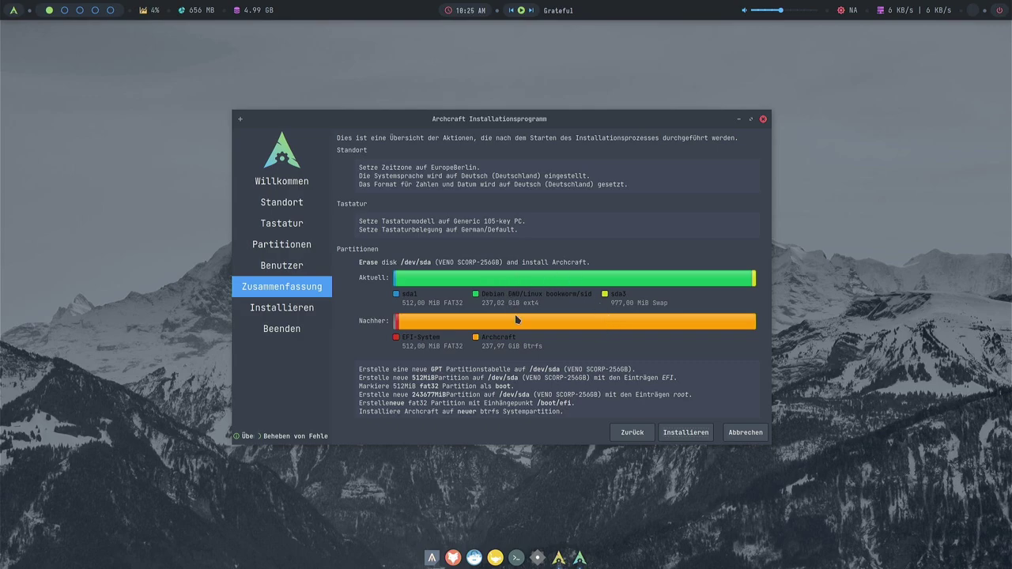
Start the Archcraft installation from the Zusammenfassung page.
left_click(683, 437)
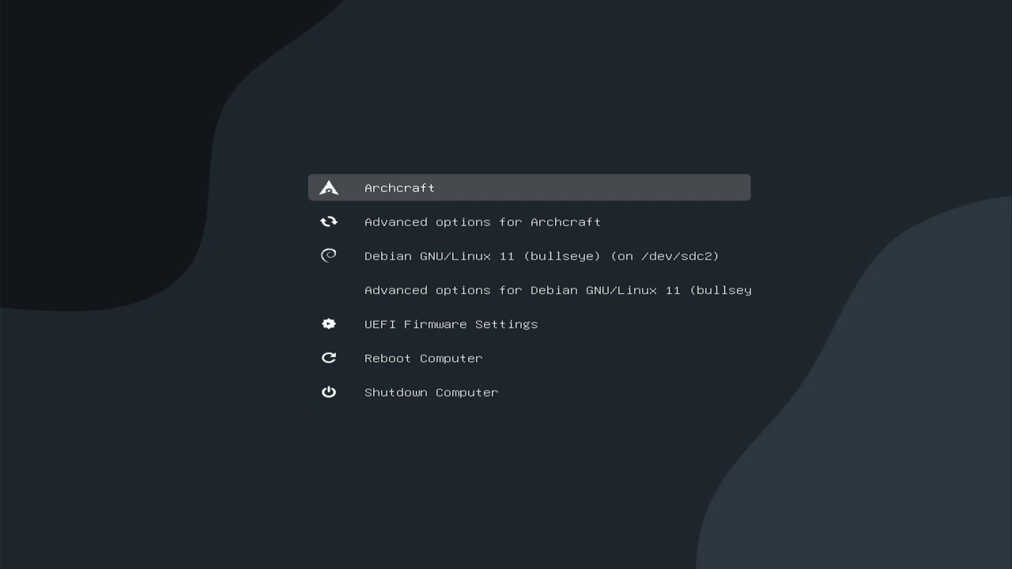
Highlight the Archcraft entry in GRUB and boot it.
key("Down")
key("Down")
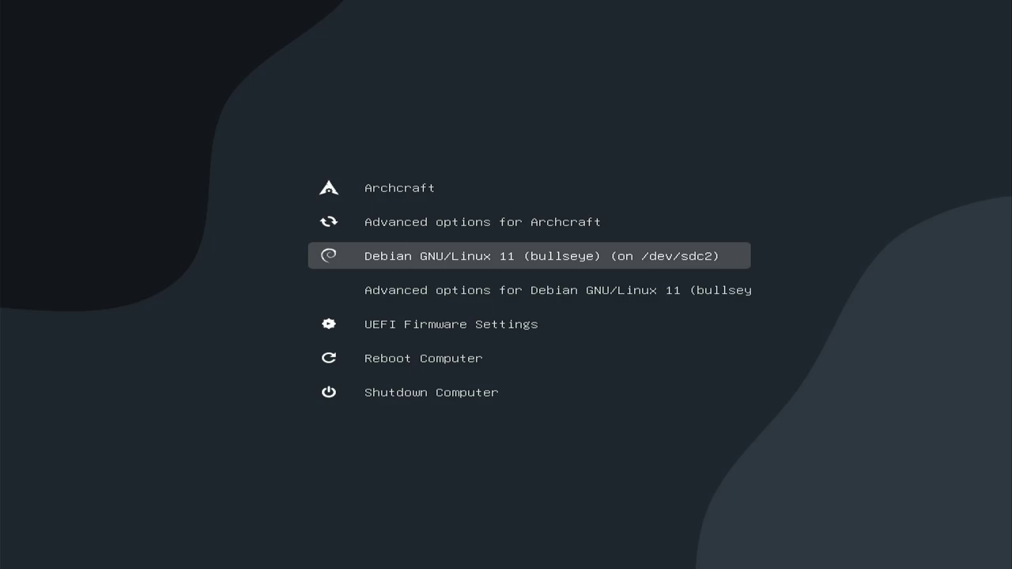
key("Up")
key("Up")
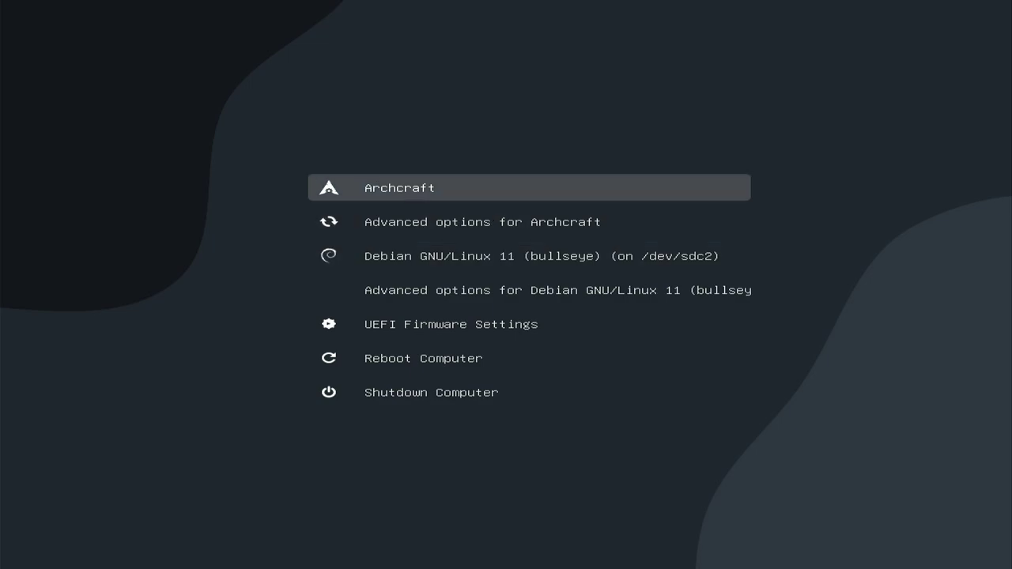
key("Return")
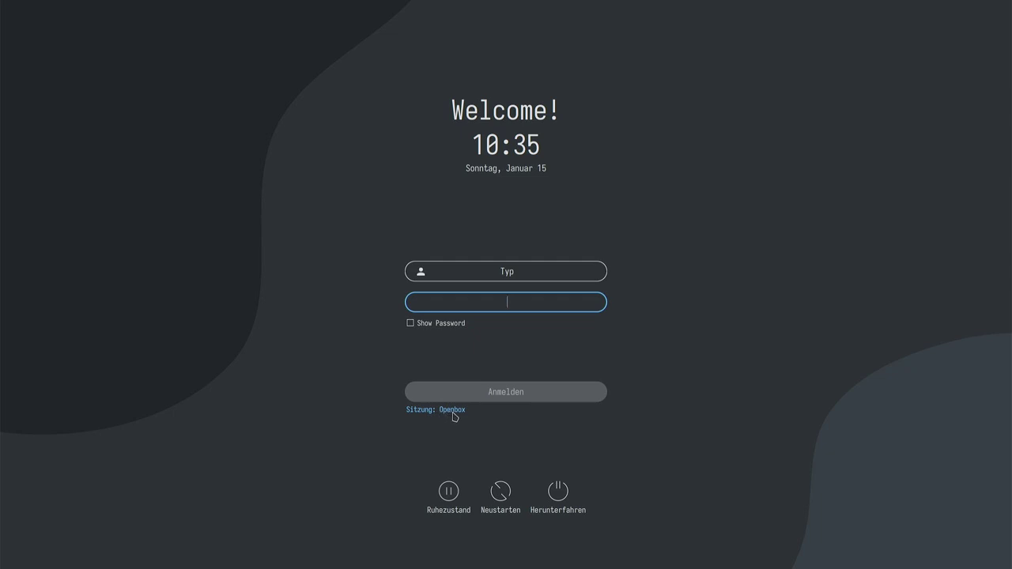
Log in to the Openbox session from the LightDM screen with the account password.
left_click(454, 417)
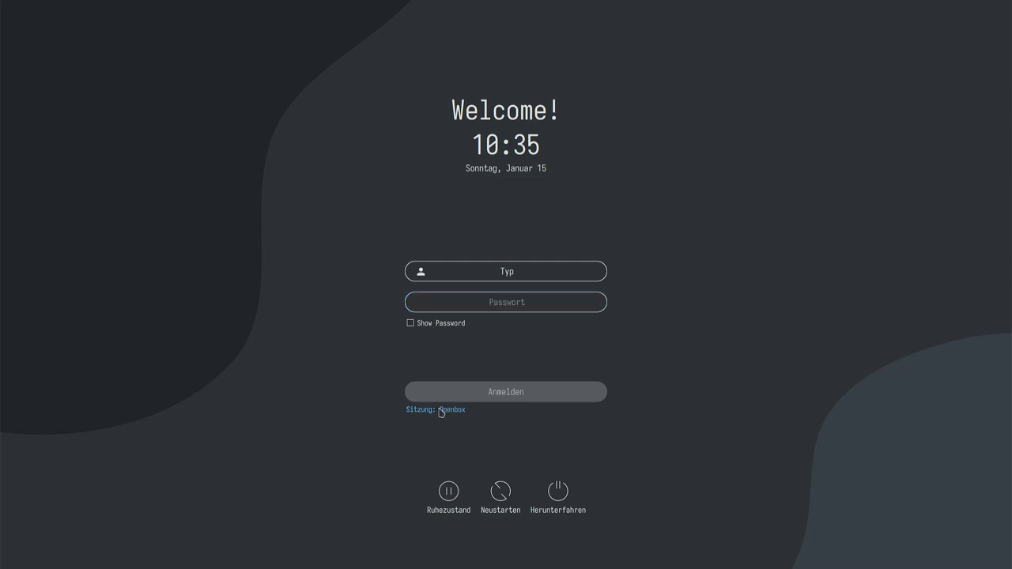
left_click(425, 412)
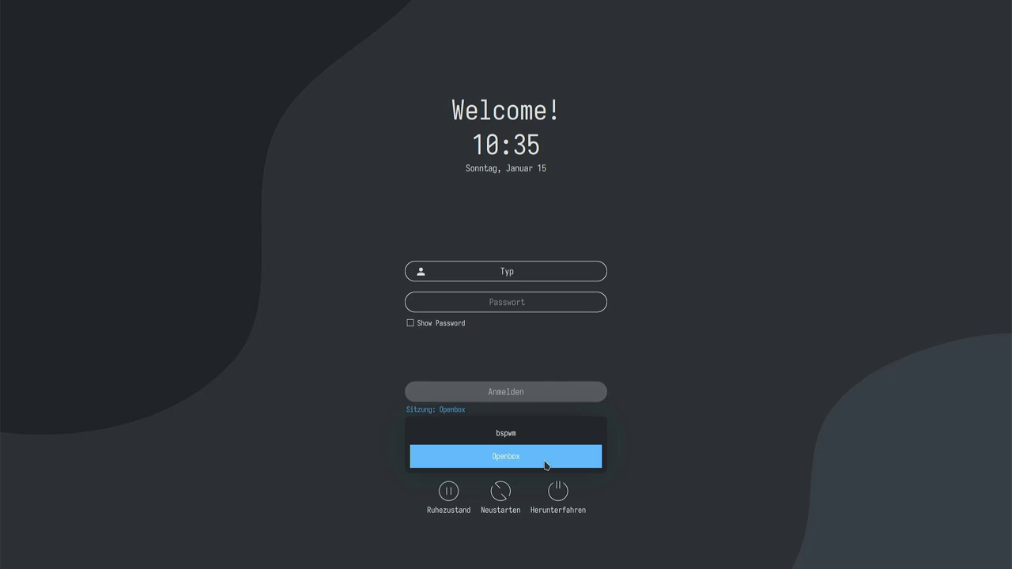
left_click(710, 445)
left_click(509, 302)
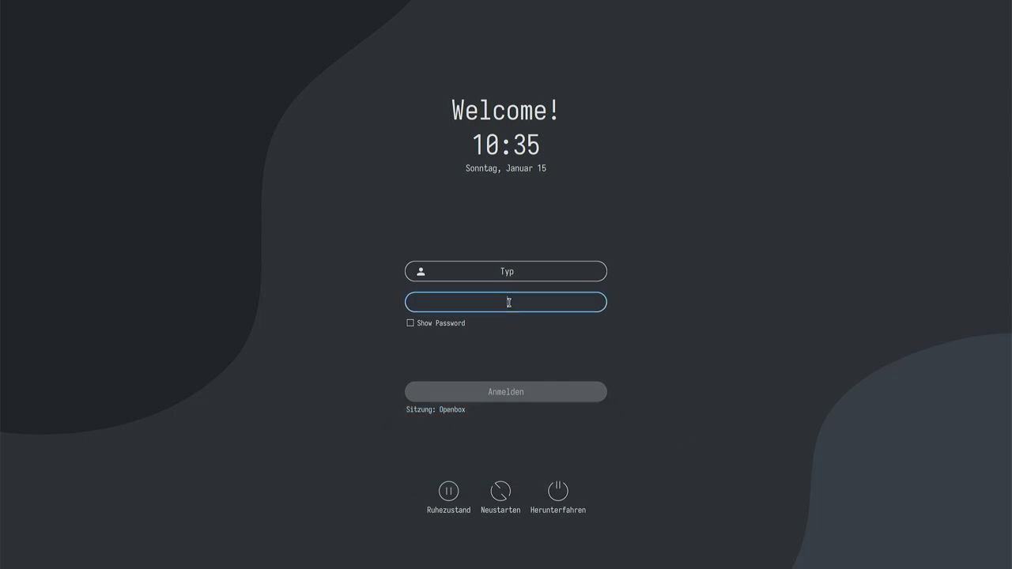
type("••")
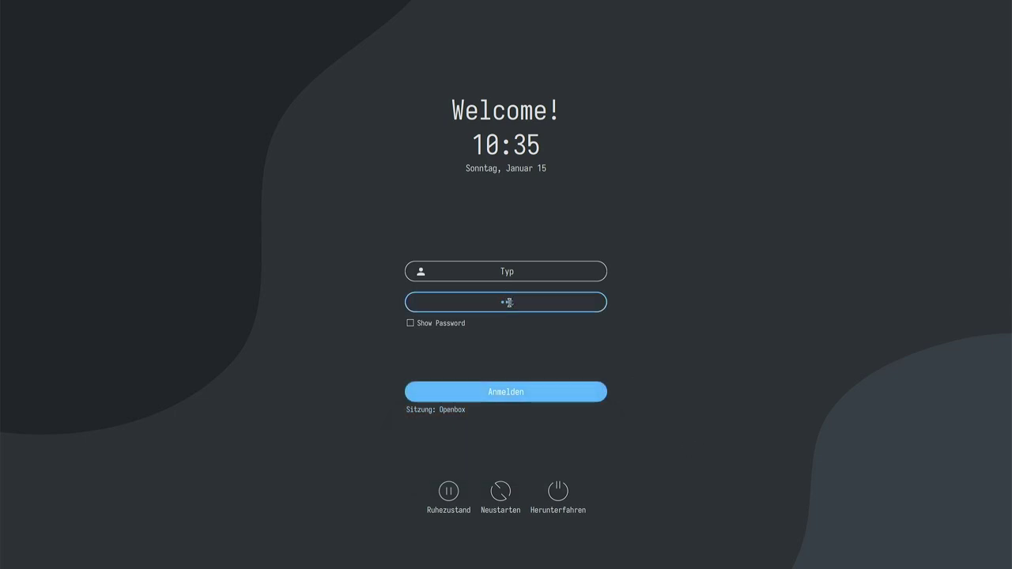
type("•")
key("Return")
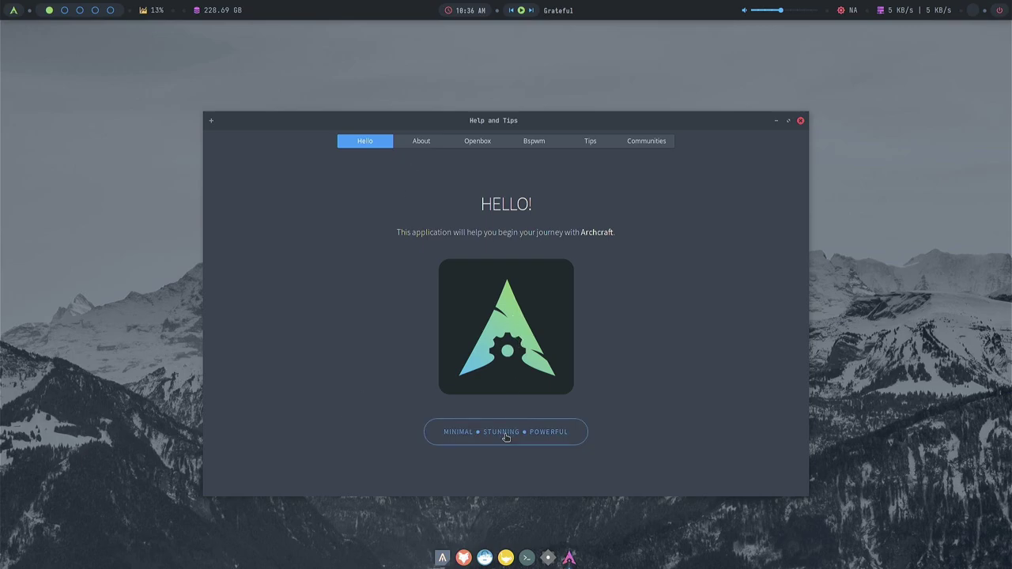
Switch Help and Tips to its About page describing Archcraft.
left_click(439, 150)
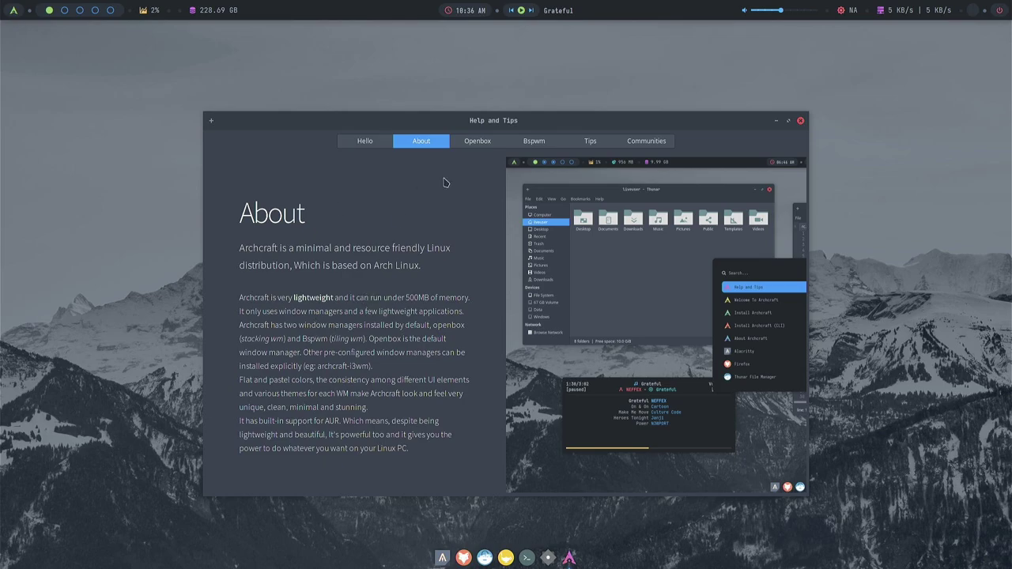
Show Help and Tips' Openbox page, then move, maximize and restore the window.
left_click(489, 143)
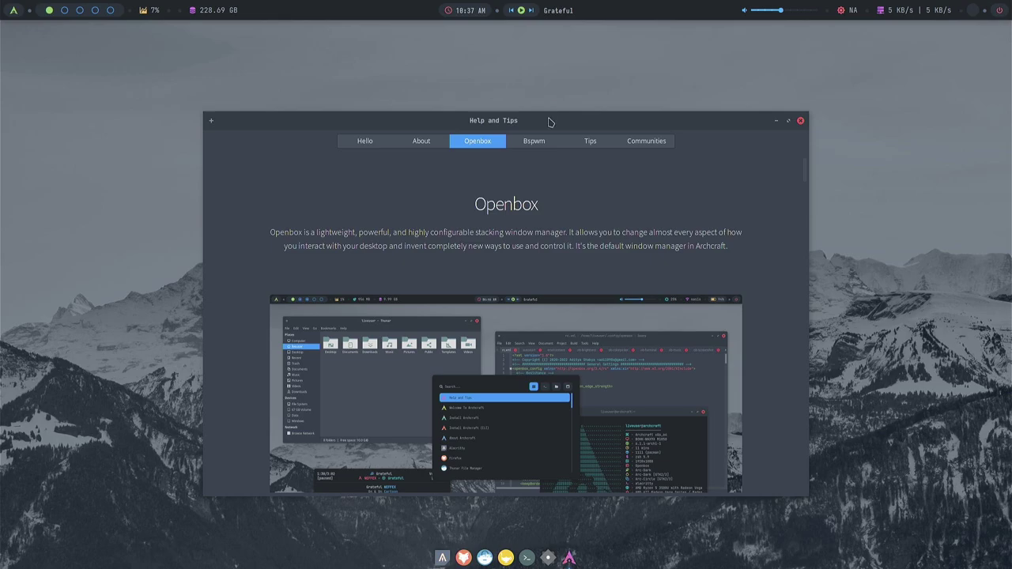
left_click_drag(548, 118, 350, 31)
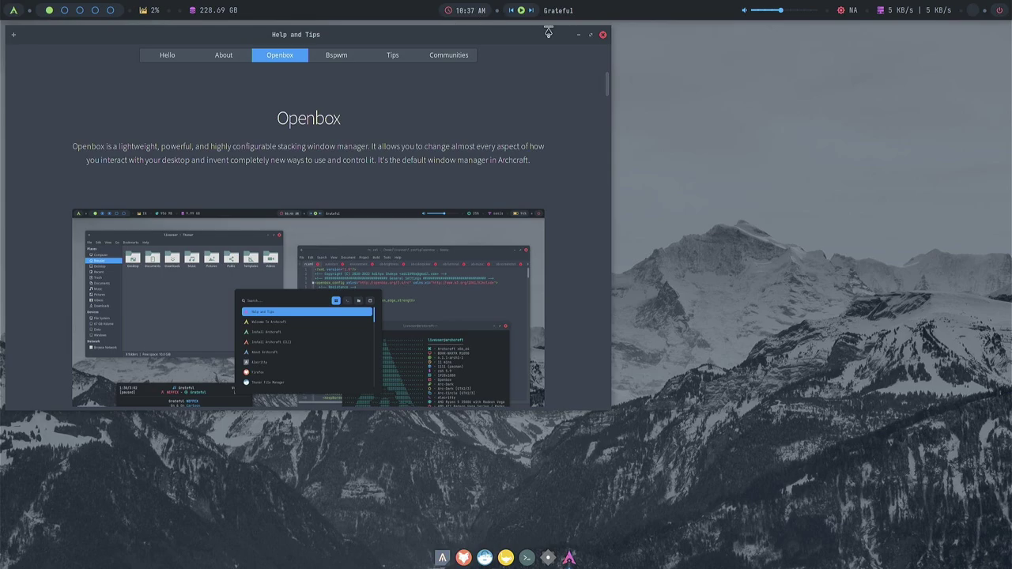
left_click(592, 36)
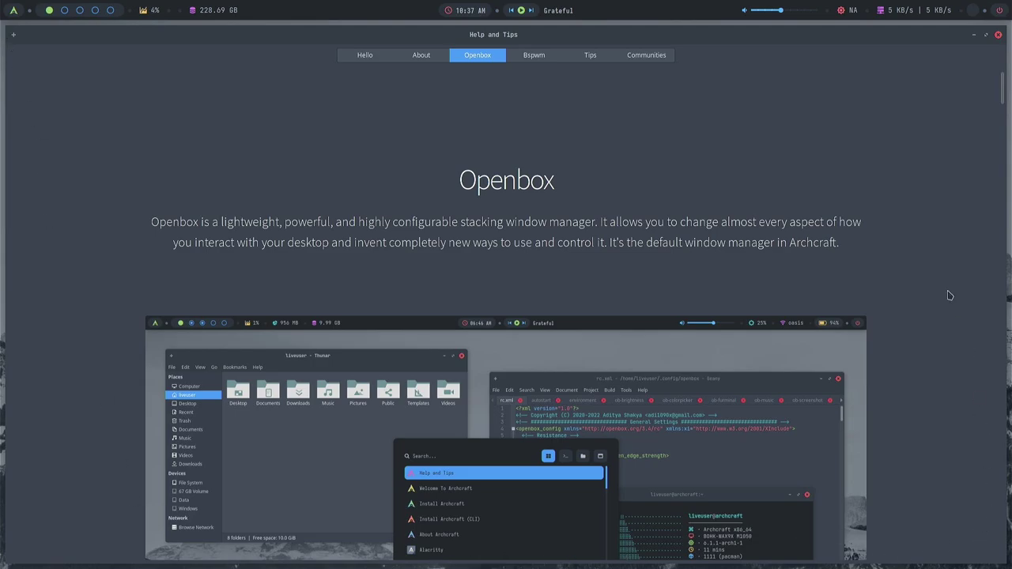
left_click(985, 36)
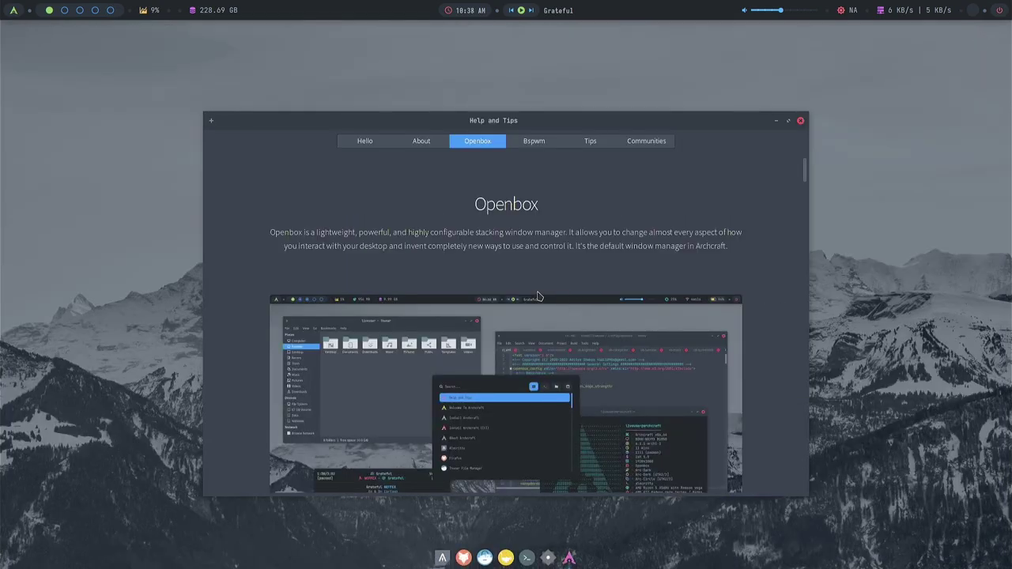
Scroll the Openbox page down to the Keybindings section's Applications shortcut table.
scroll(538, 299, "down", 5)
scroll(538, 299, "down", 4)
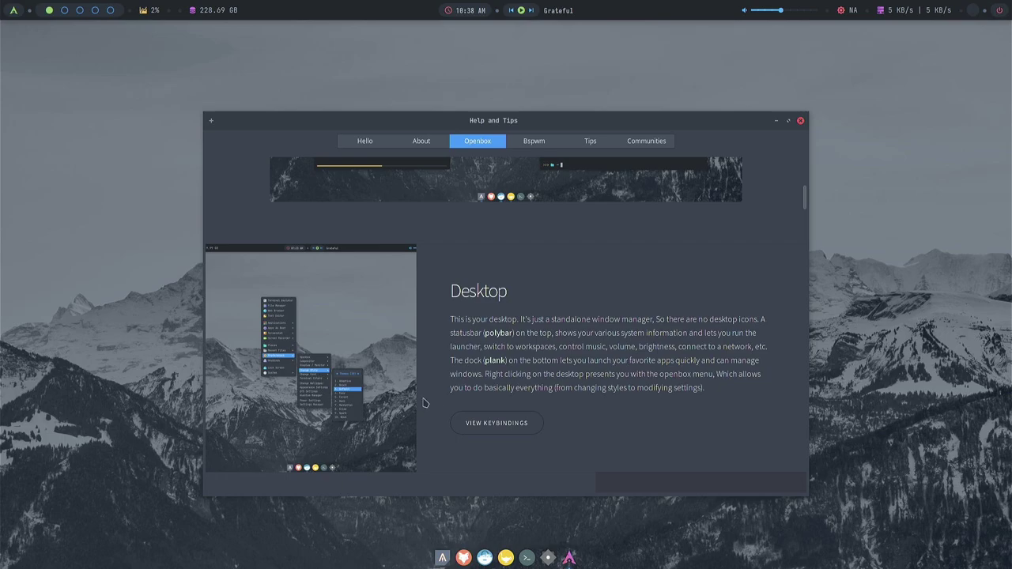
left_click(498, 428)
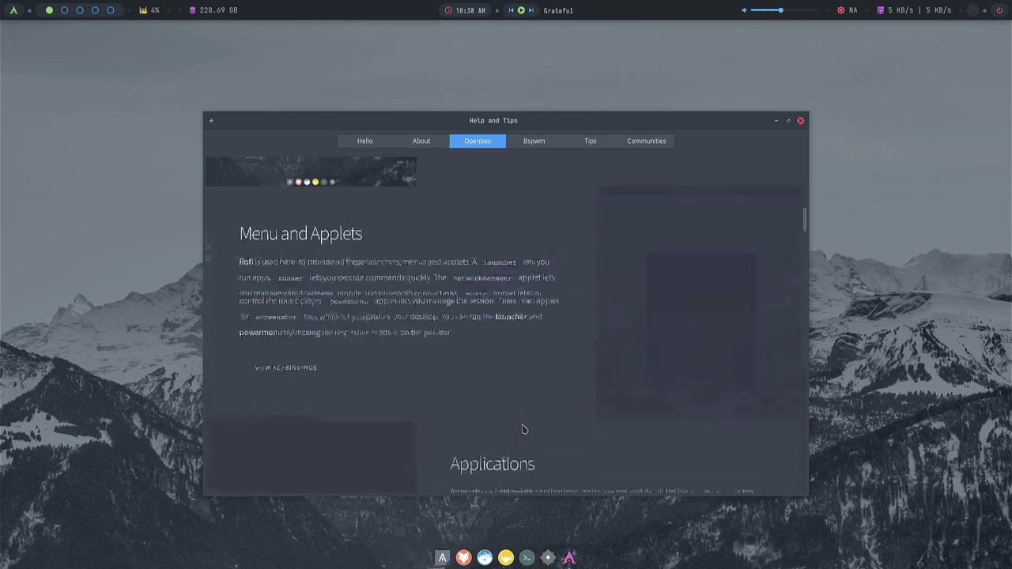
scroll(378, 380, "down", 1)
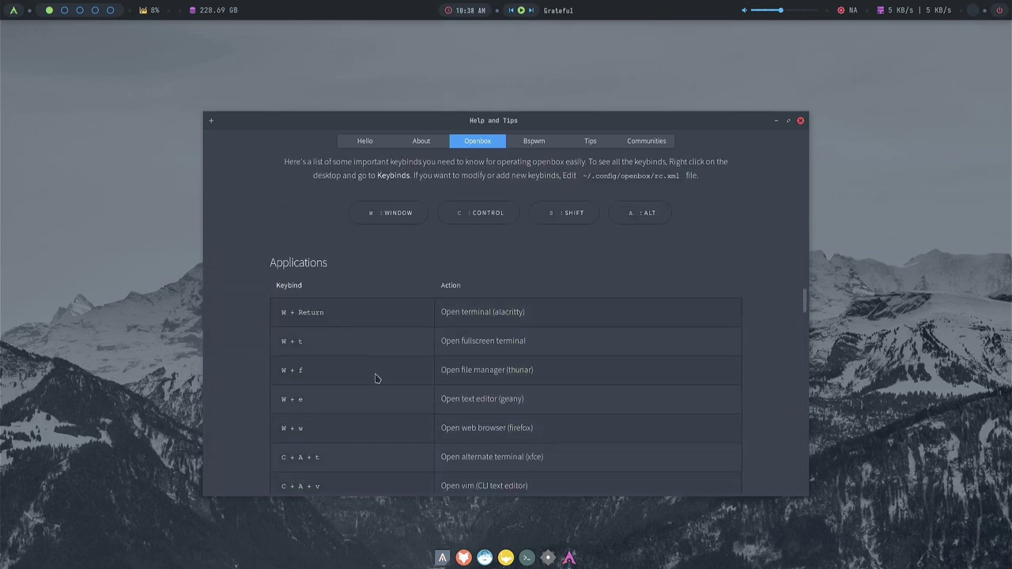
scroll(394, 371, "up", 3)
scroll(394, 371, "up", 15)
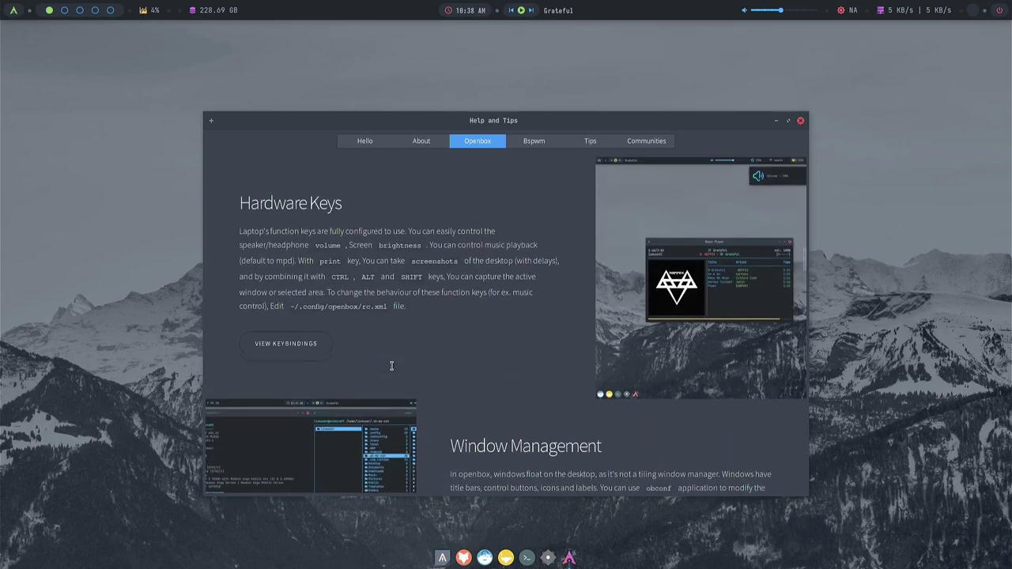
scroll(393, 370, "up", 10)
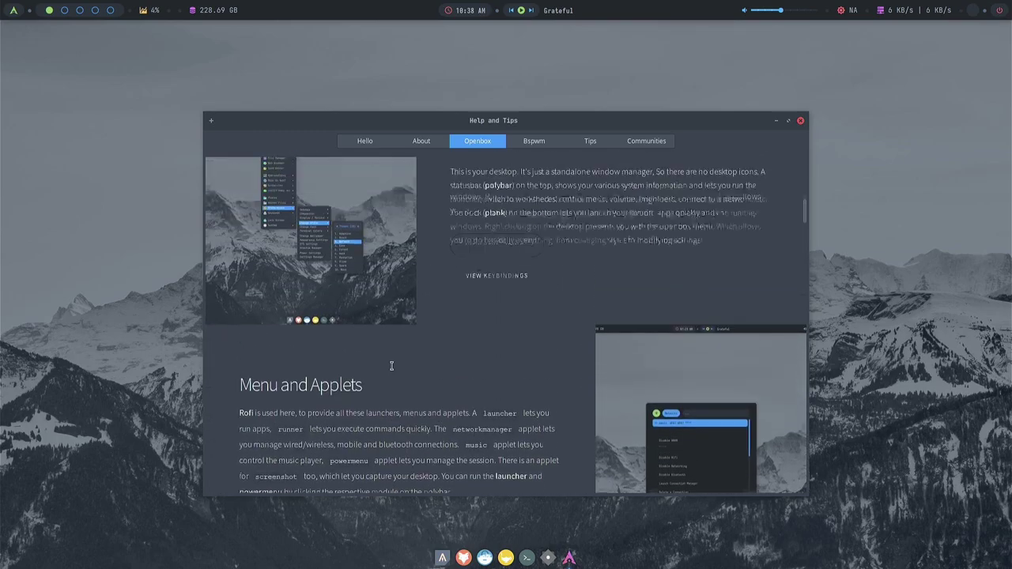
scroll(392, 370, "down", 5)
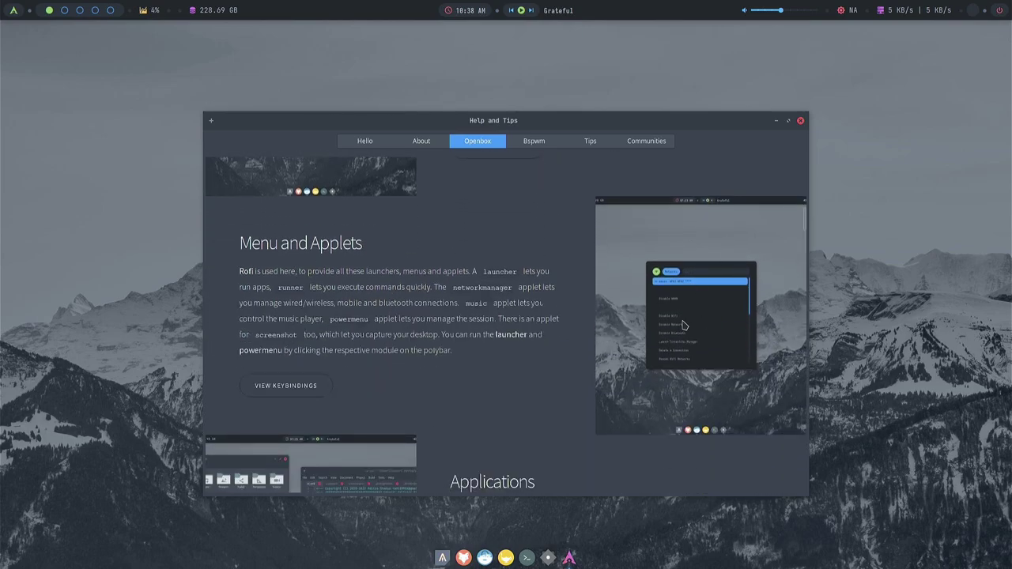
scroll(385, 307, "down", 3)
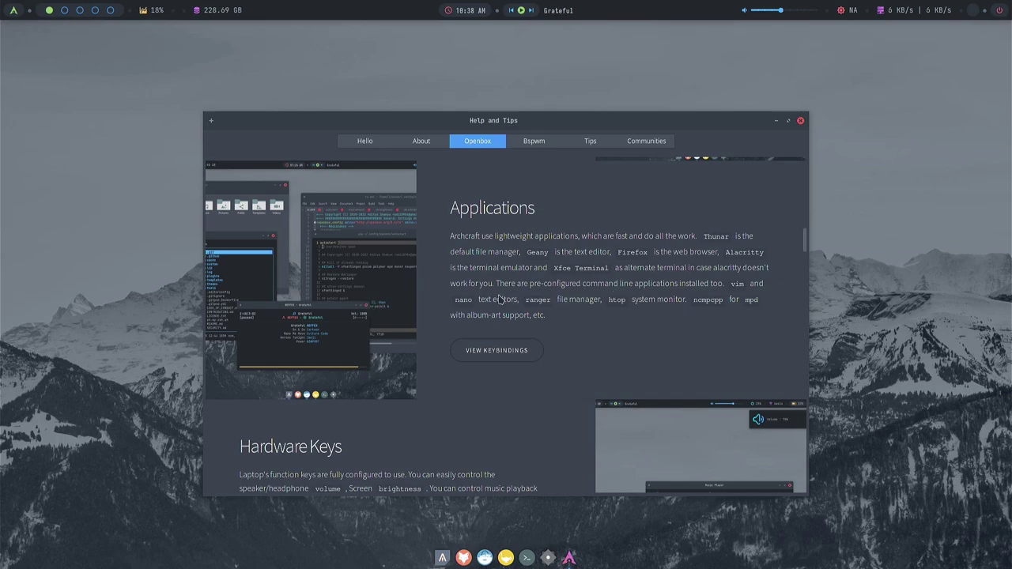
scroll(513, 308, "down", 3)
scroll(507, 310, "down", 2)
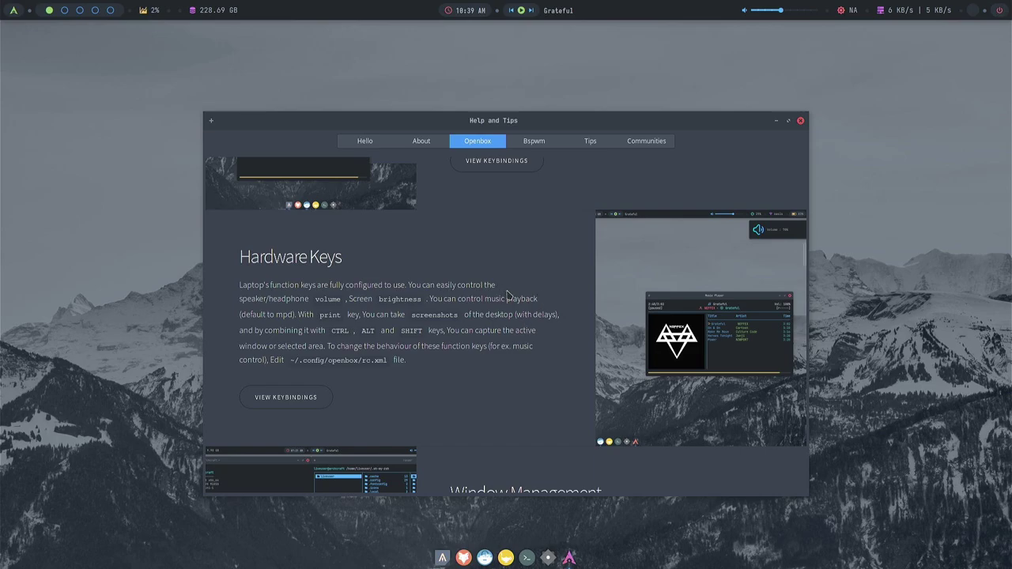
scroll(541, 300, "down", 1)
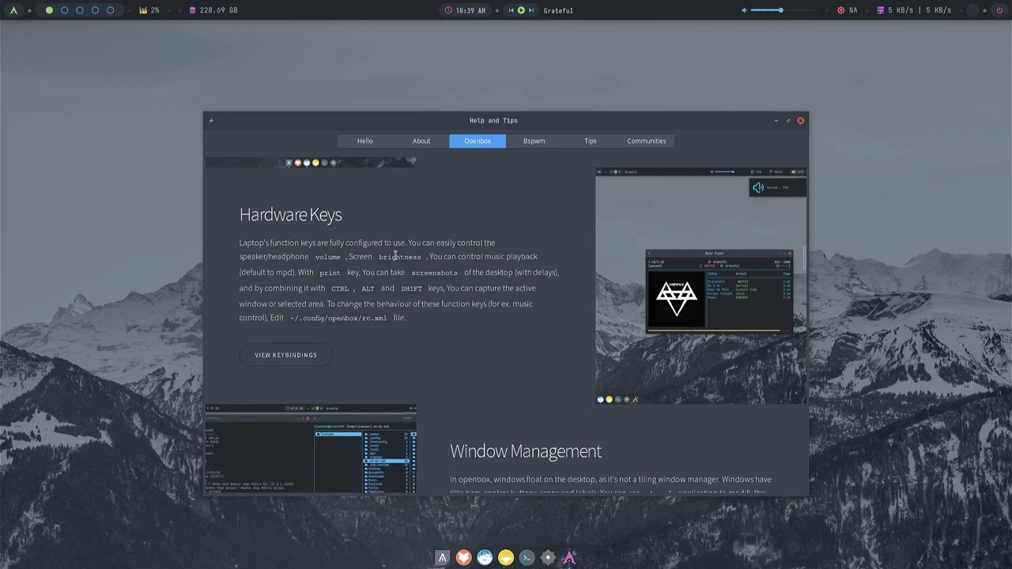
scroll(457, 272, "down", 2)
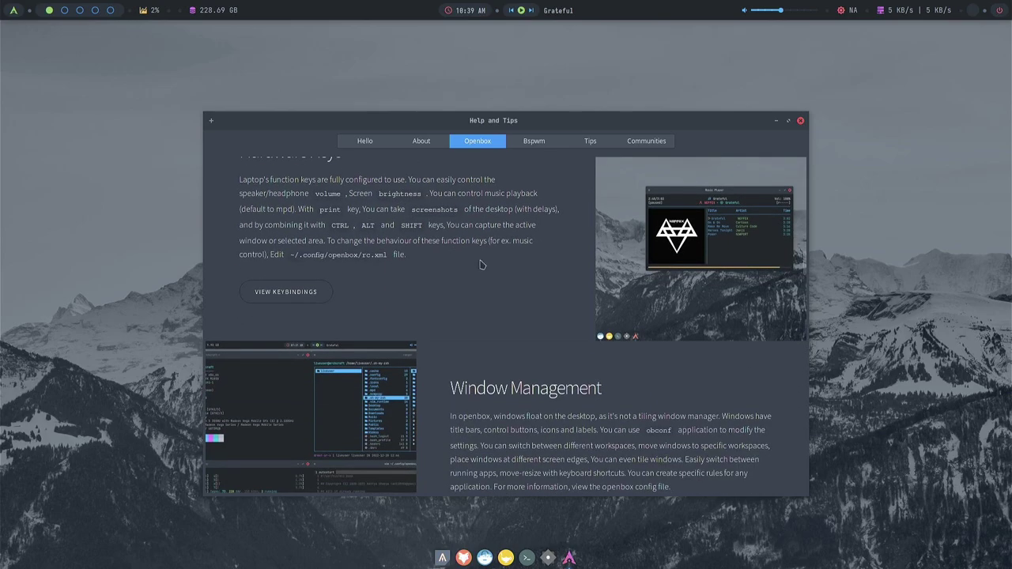
scroll(573, 220, "down", 3)
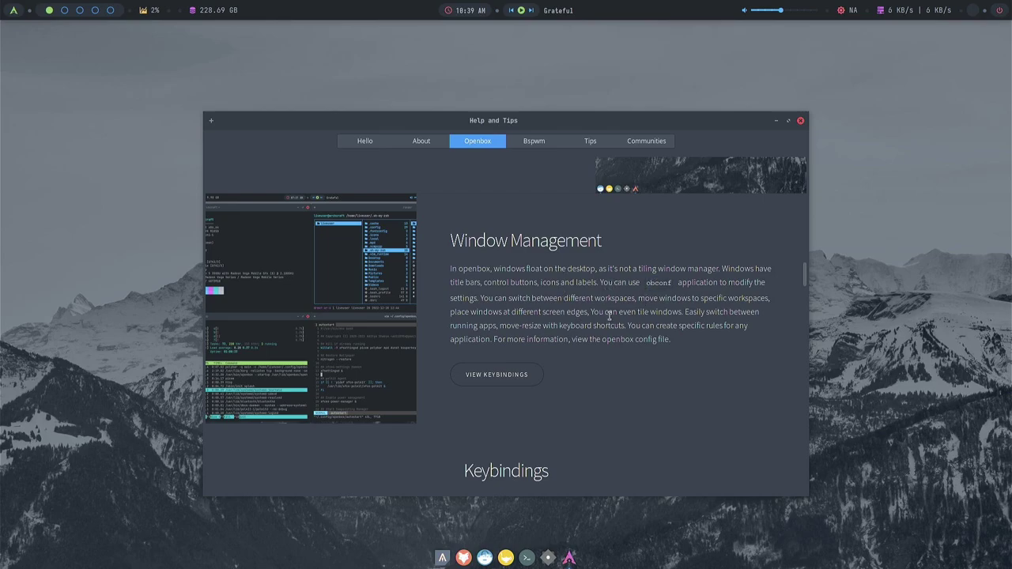
scroll(609, 316, "down", 5)
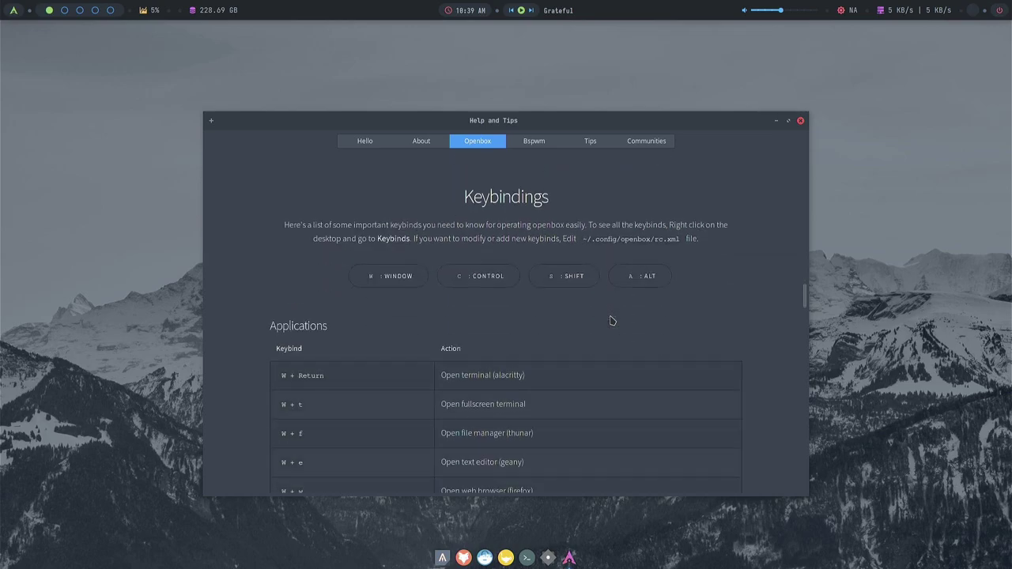
scroll(611, 320, "down", 3)
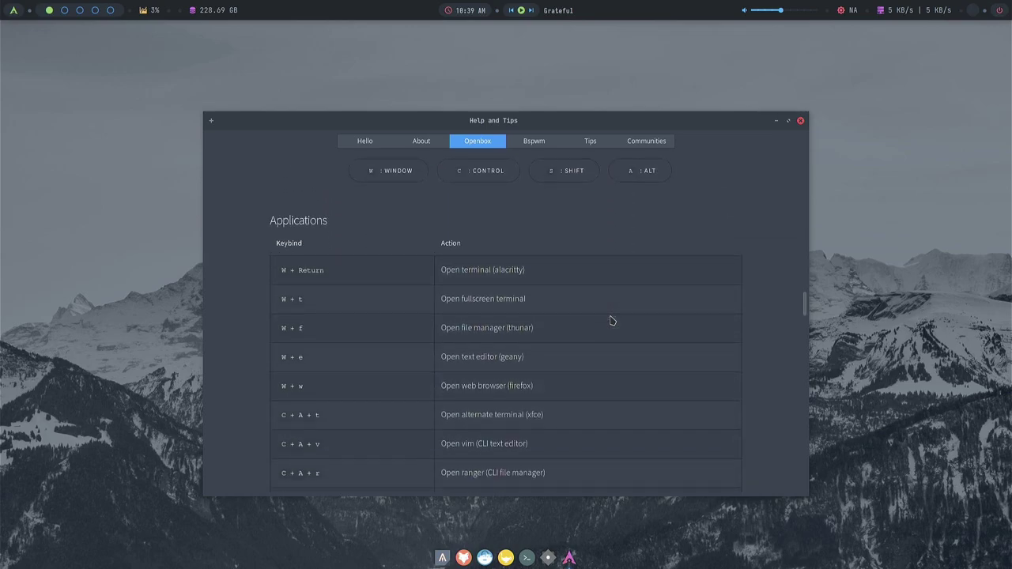
scroll(612, 321, "down", 1)
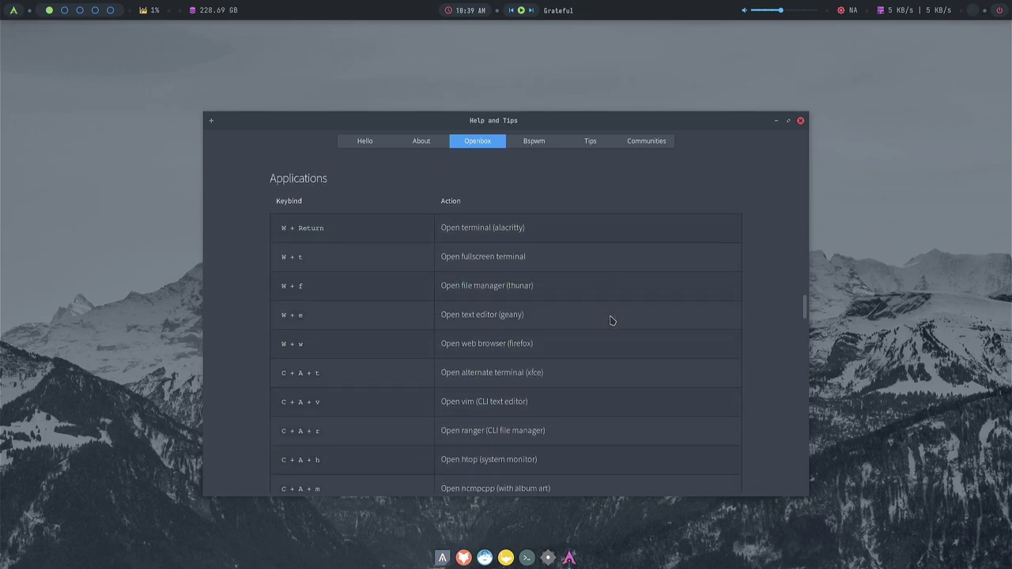
scroll(611, 320, "down", 1)
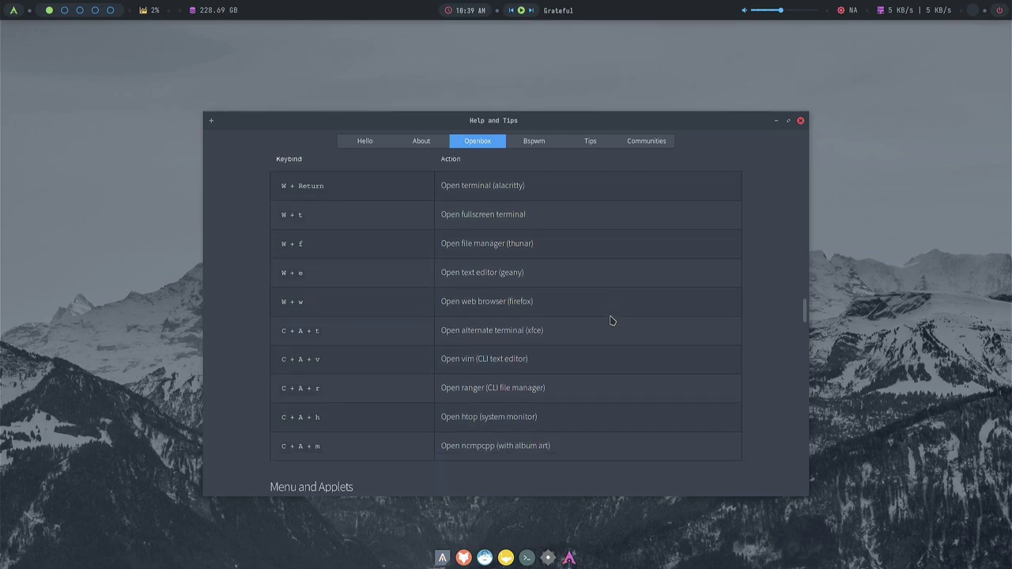
scroll(610, 320, "down", 7)
scroll(610, 320, "up", 10)
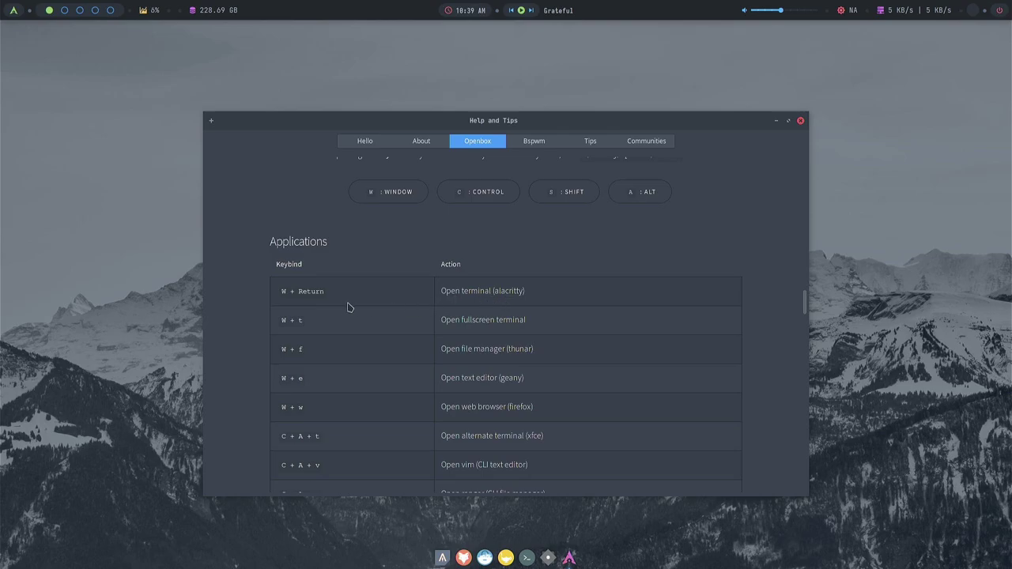
left_click_drag(282, 296, 323, 294)
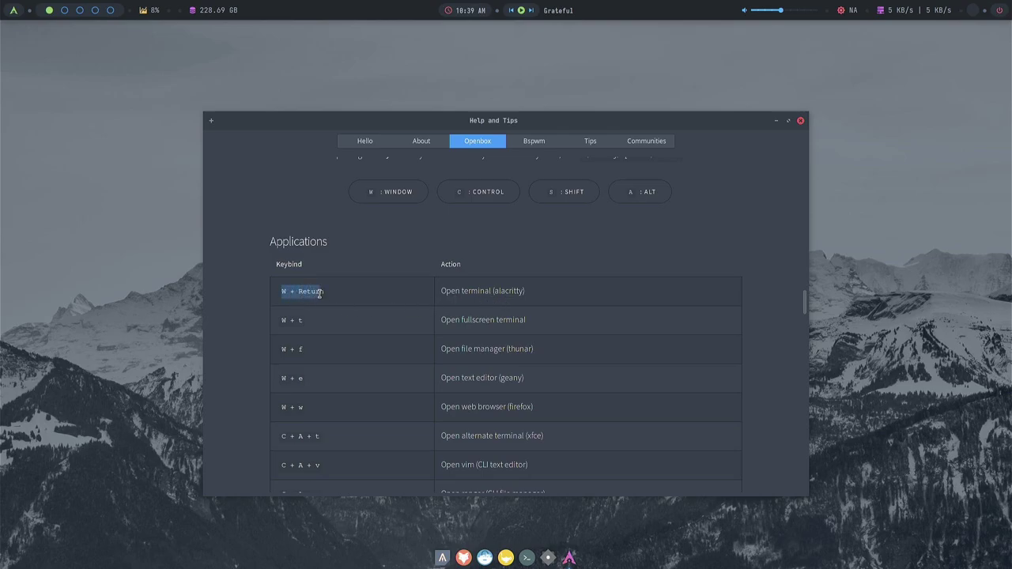
left_click(335, 299)
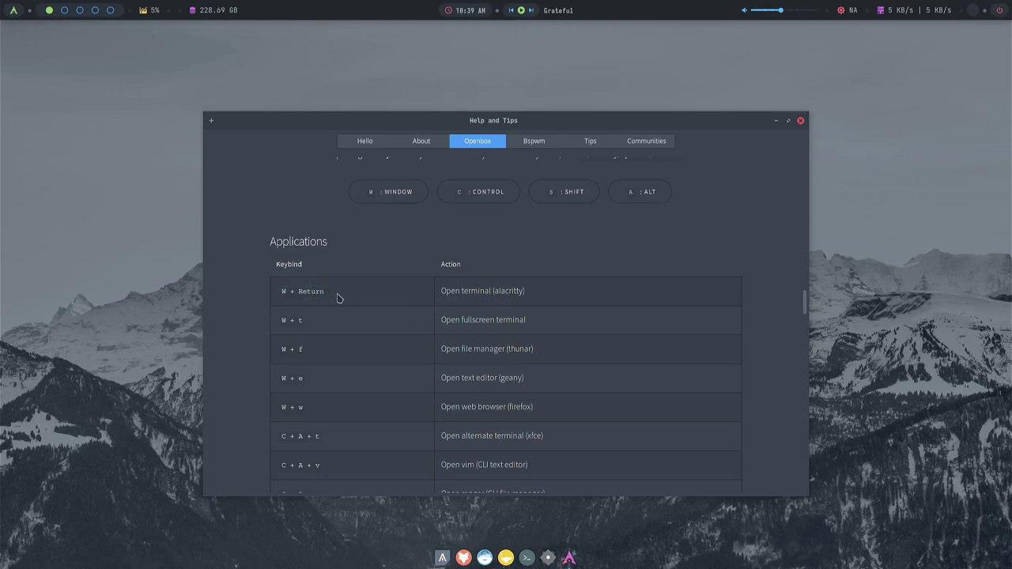
key("super+Return")
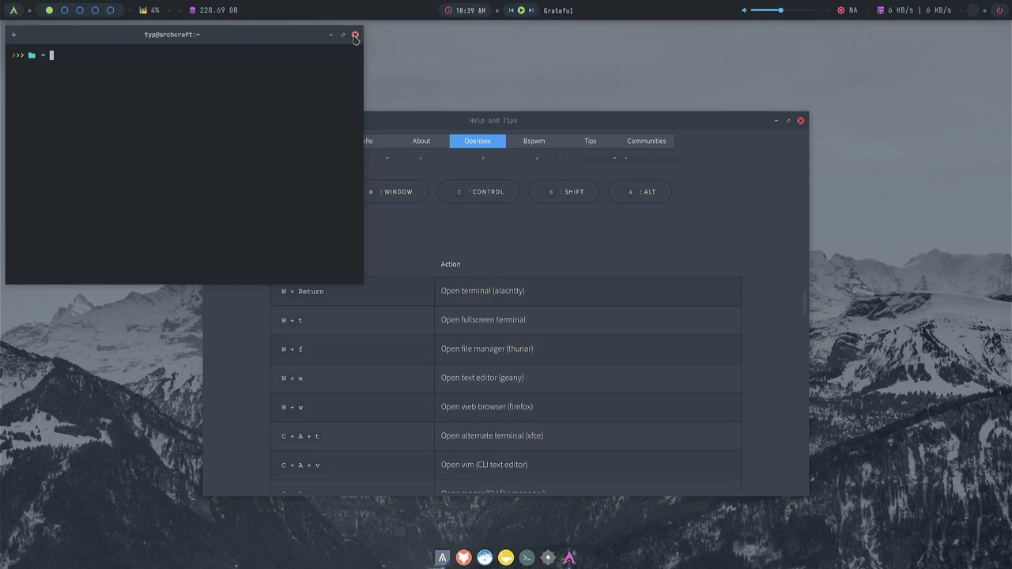
left_click(356, 35)
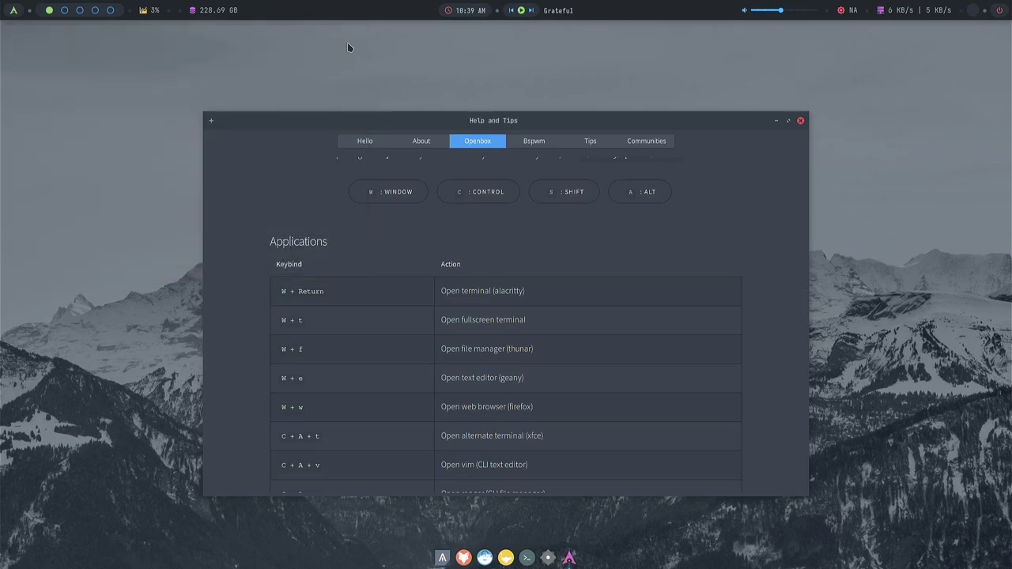
key("super+Return")
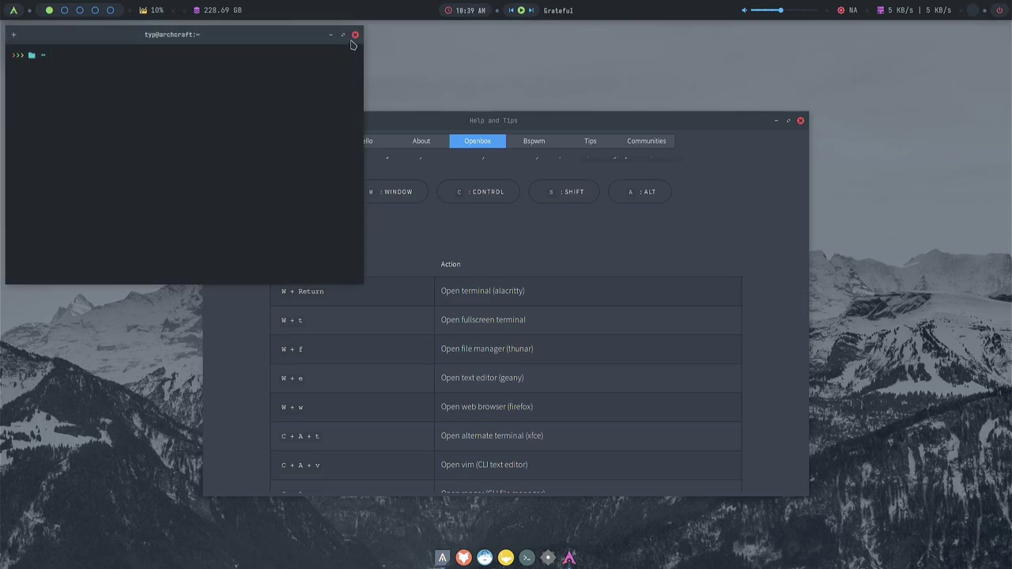
left_click(355, 35)
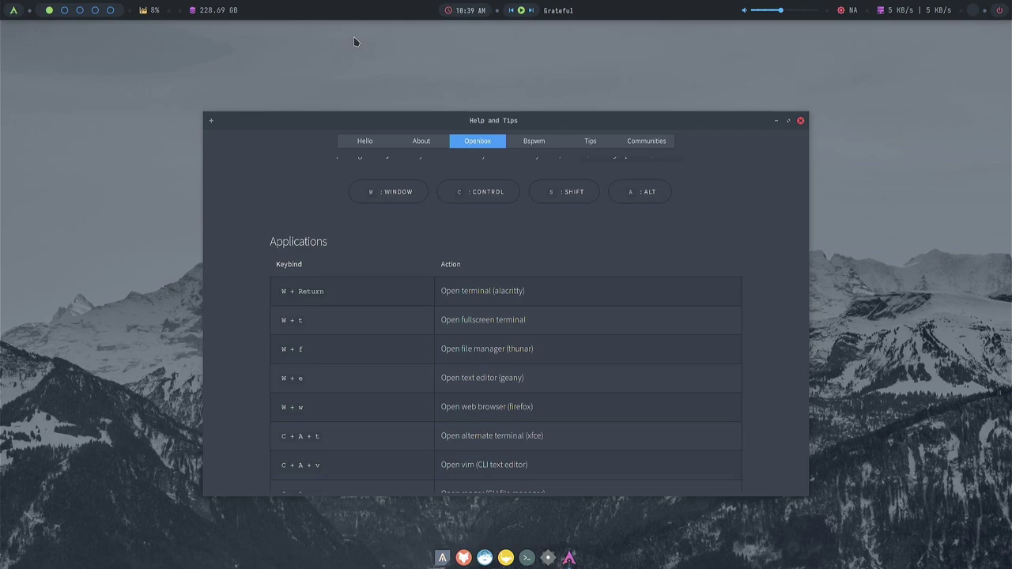
key("super+f")
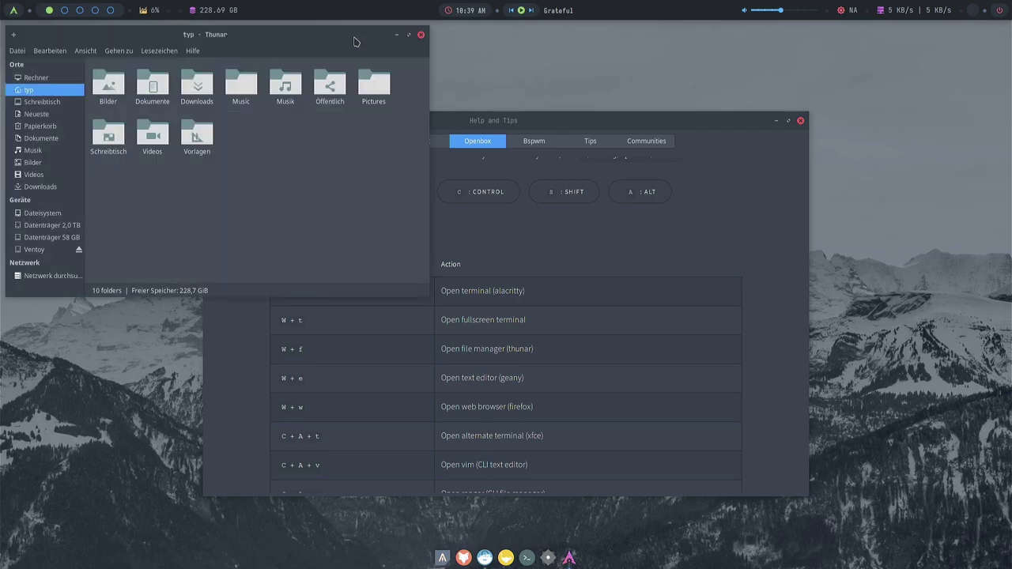
left_click(421, 35)
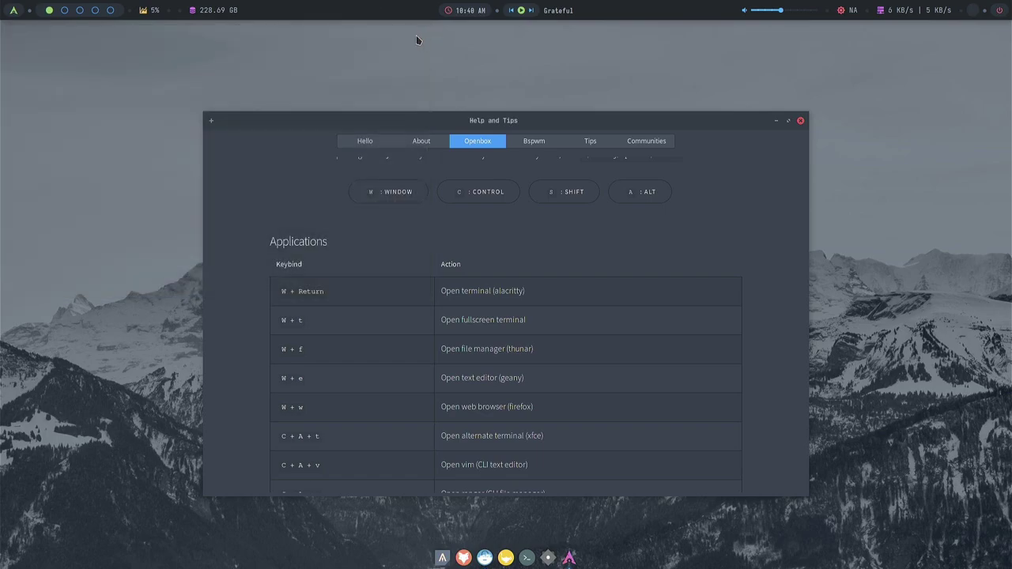
key("super+e")
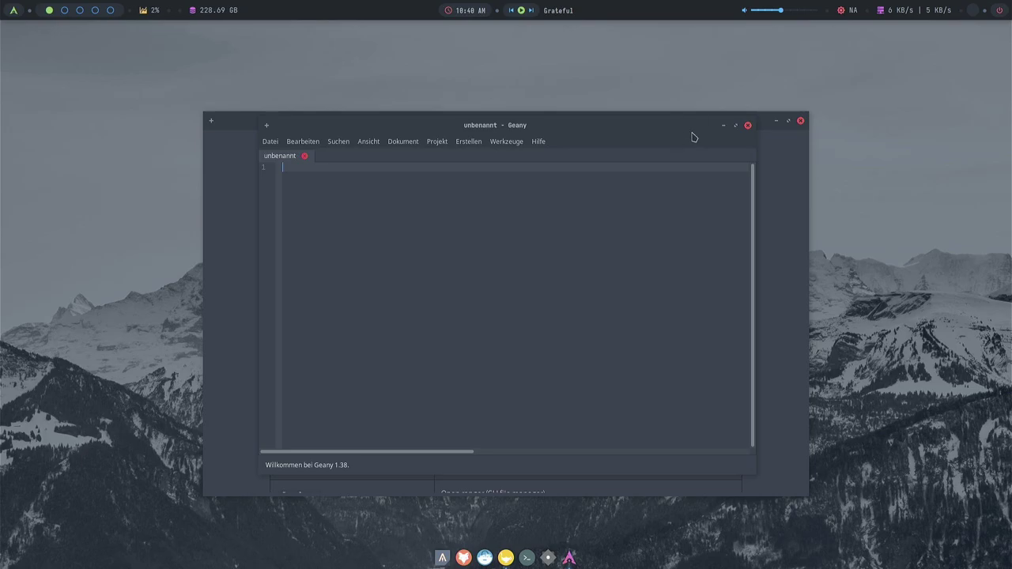
left_click(748, 126)
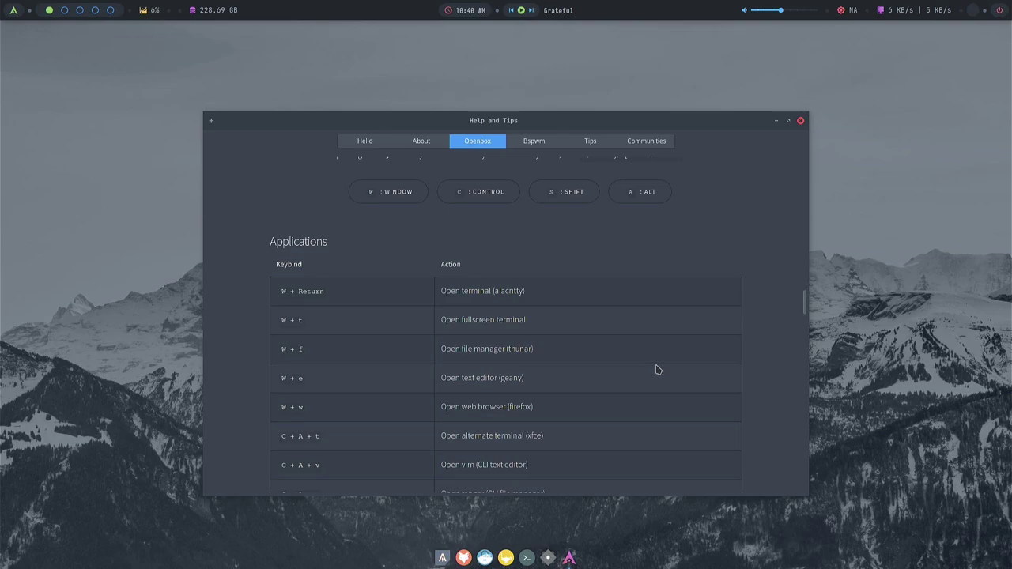
key("super+w")
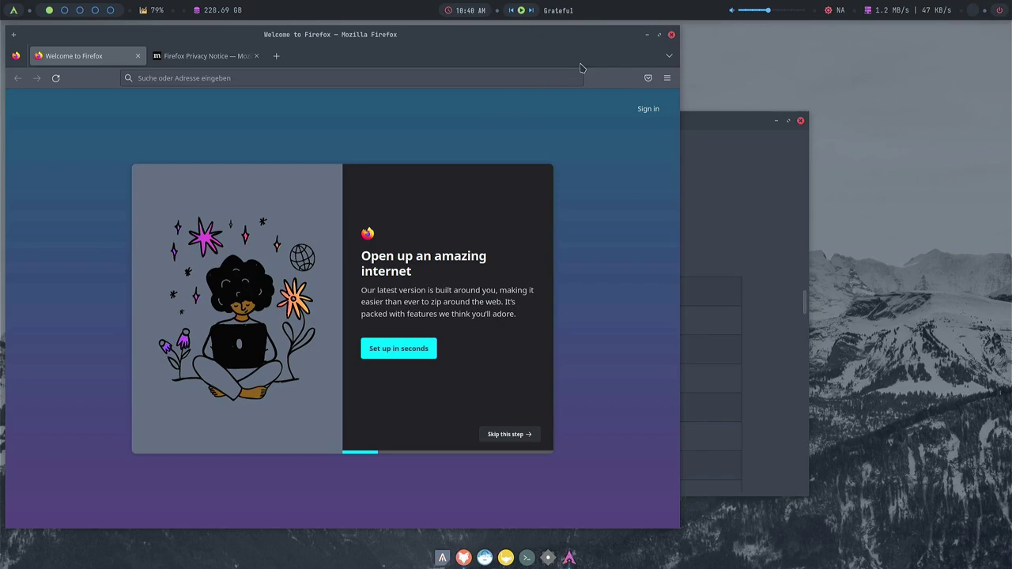
left_click(670, 35)
scroll(598, 332, "down", 5)
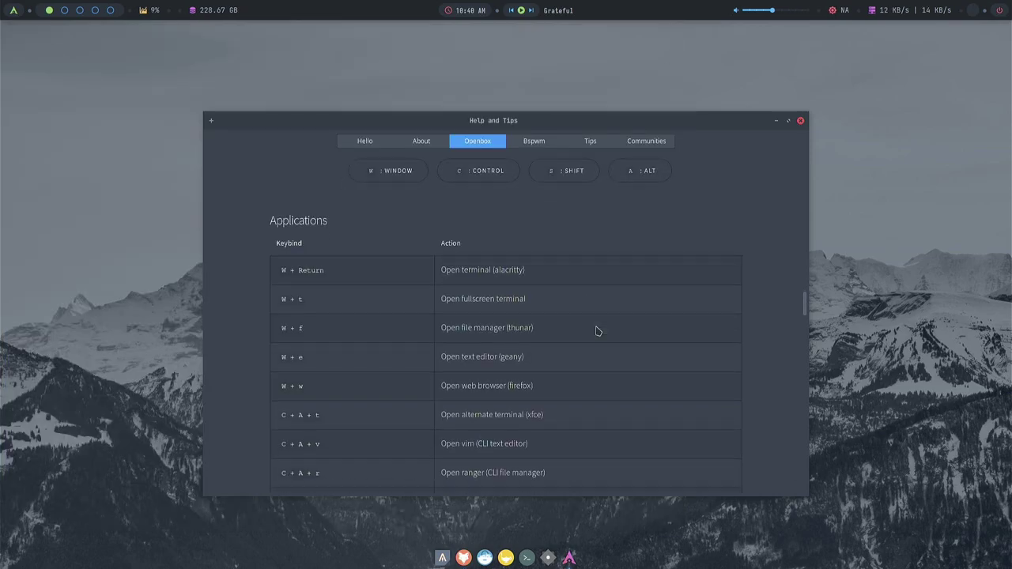
scroll(598, 331, "down", 1)
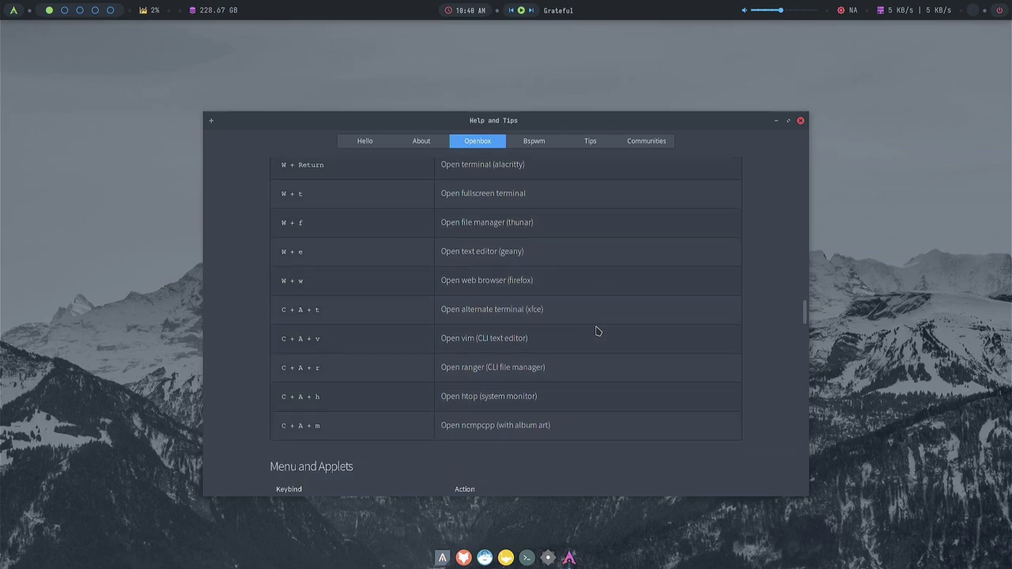
scroll(598, 332, "down", 1)
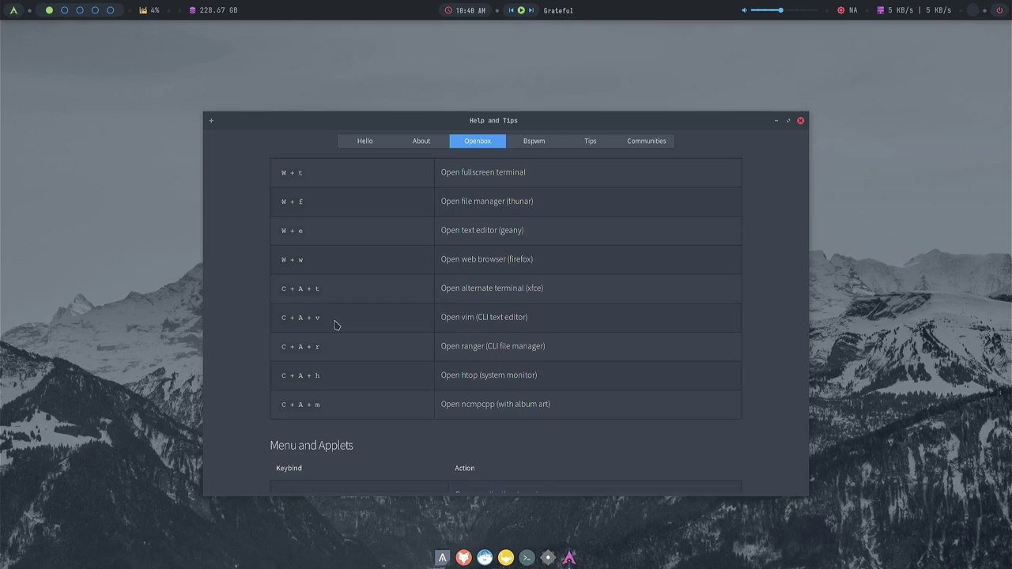
Launch and close vim, ranger and htop terminals via Ctrl+Alt+V, R and H.
key("ctrl+alt+v")
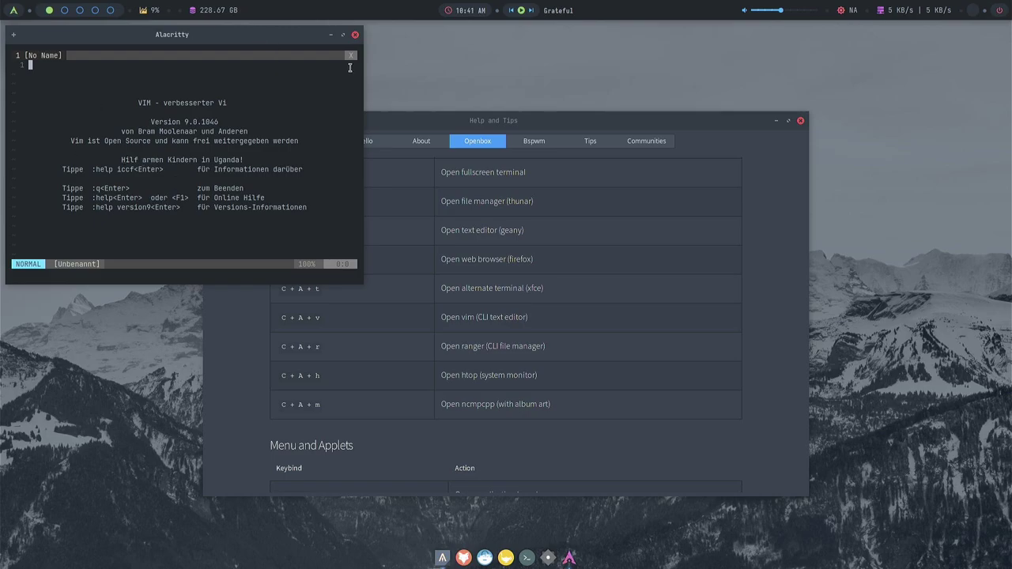
left_click(355, 35)
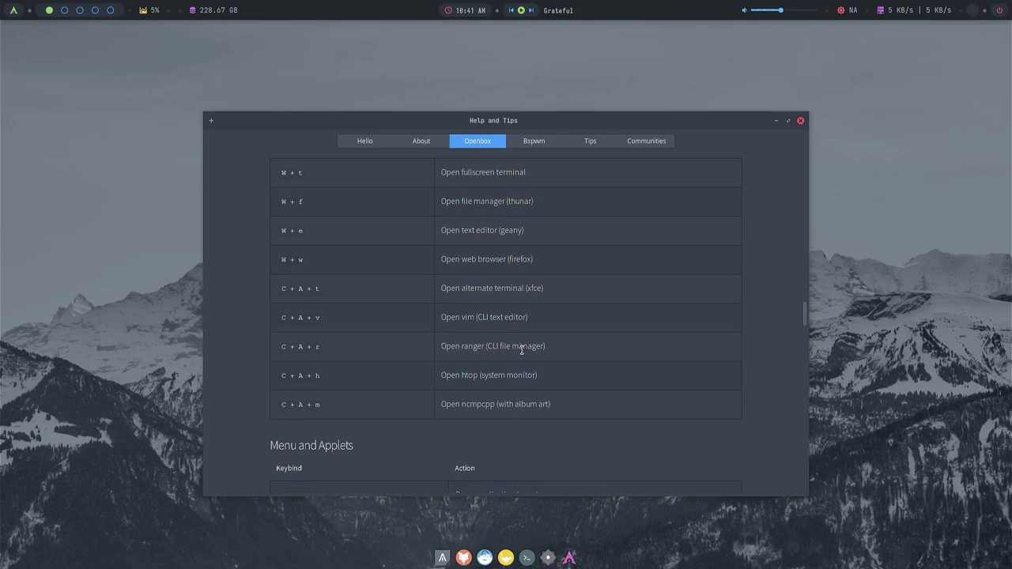
key("ctrl+alt+r")
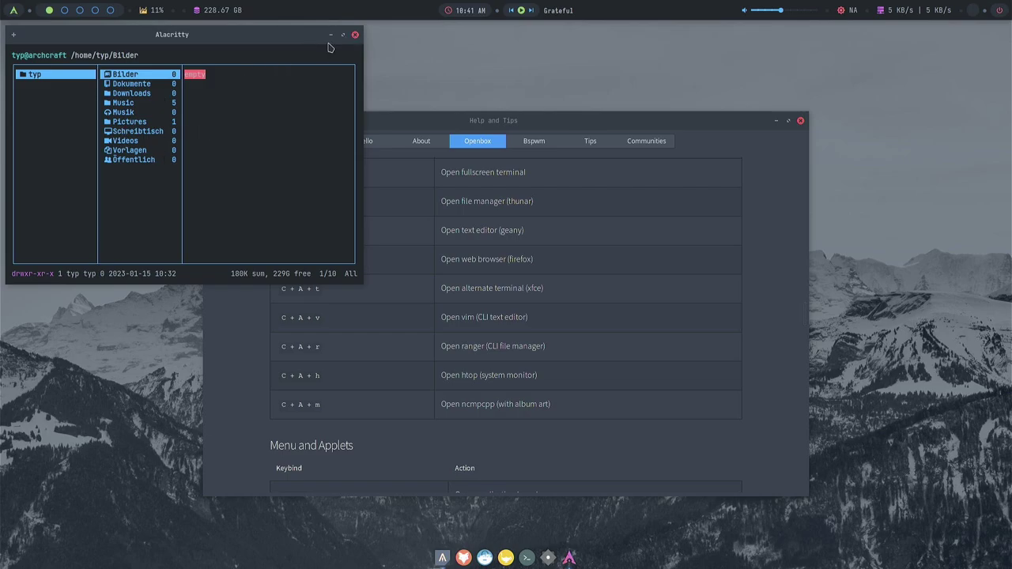
left_click(355, 35)
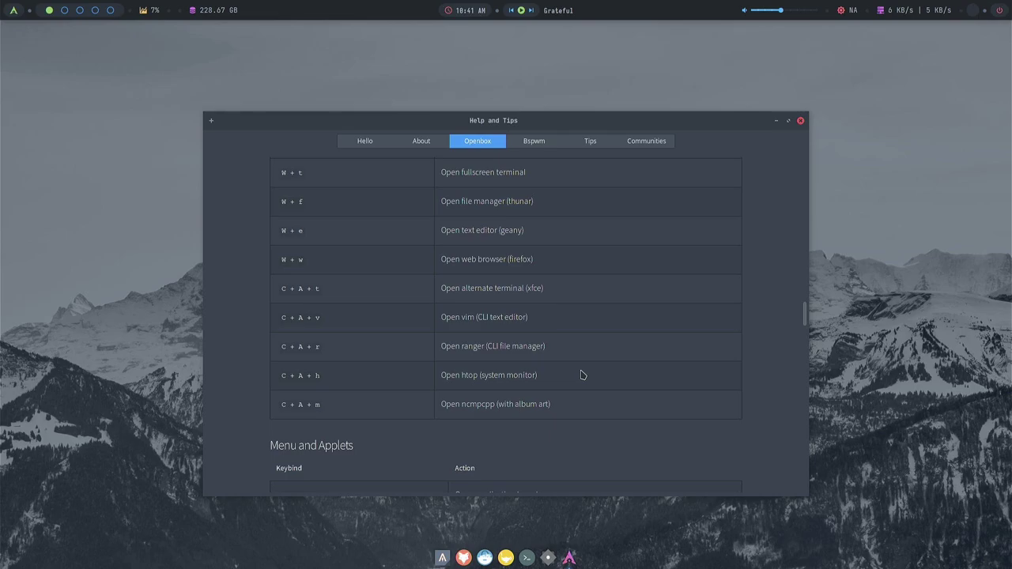
key("ctrl+alt+h")
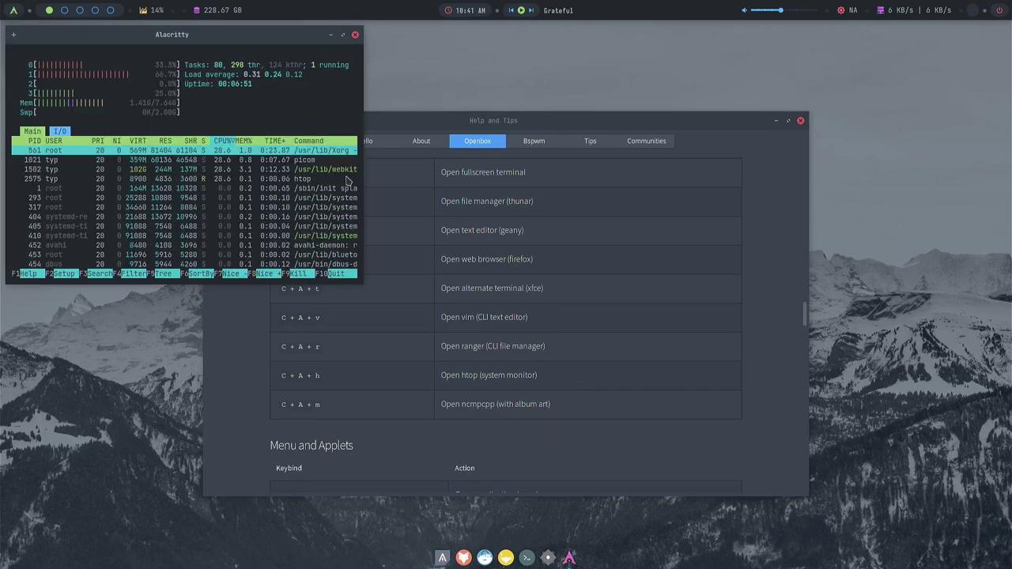
left_click(356, 35)
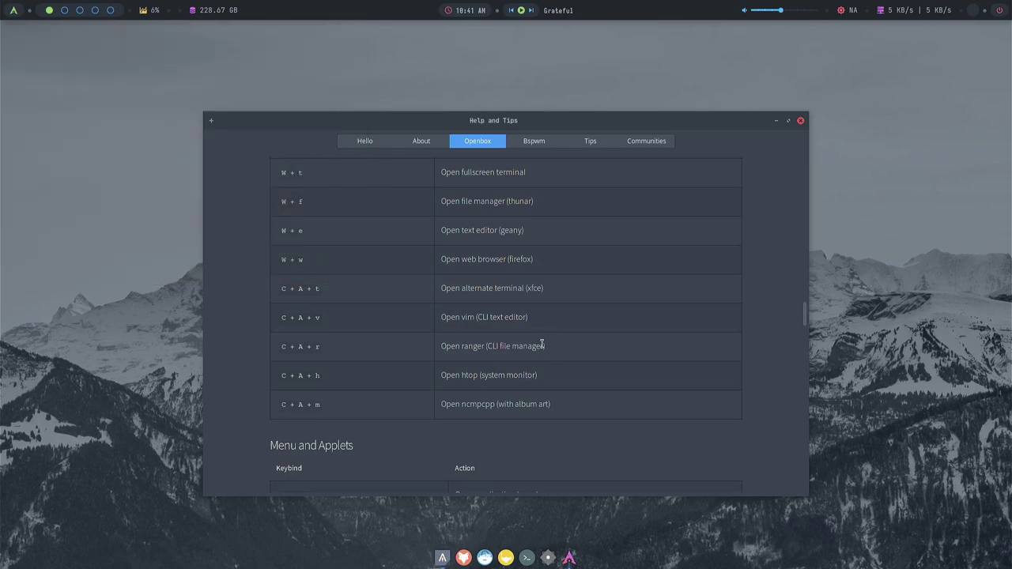
Select and deselect the v and m letters in the vim and ncmpcpp keybind rows.
double_click(317, 318)
left_click(317, 345)
double_click(318, 404)
left_click(388, 411)
Open ncmpcpp with Ctrl+Alt+M, centre its window and play Grateful.
key("ctrl+alt+m")
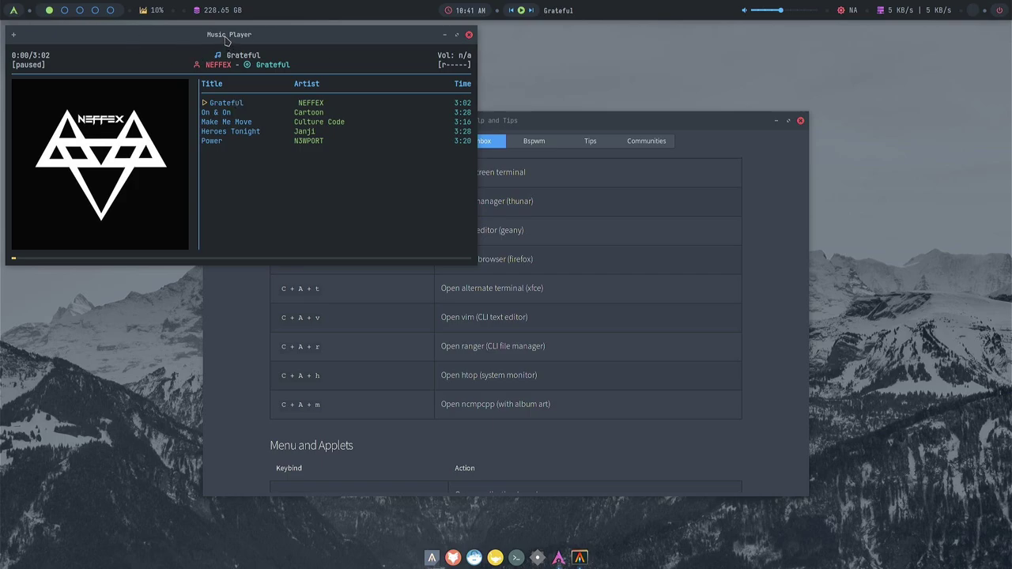
left_click_drag(227, 34, 390, 167)
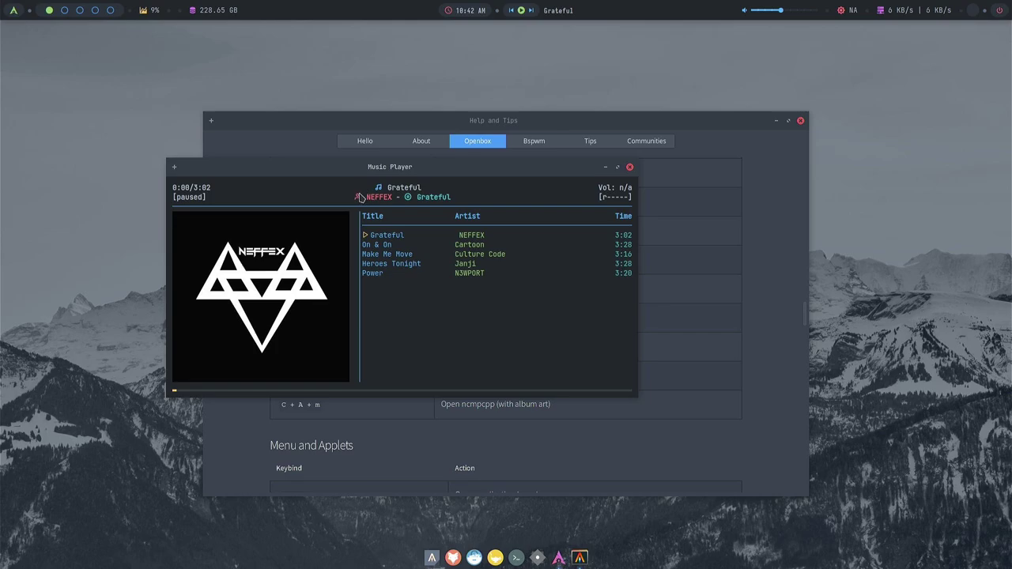
key("Down")
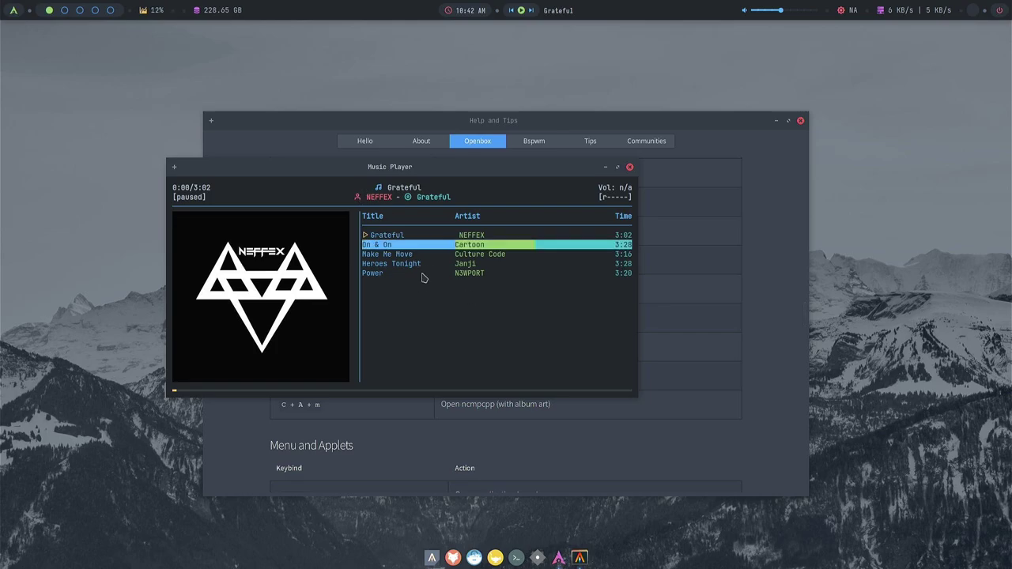
key("Down")
key("Up")
key("Up")
key("Return")
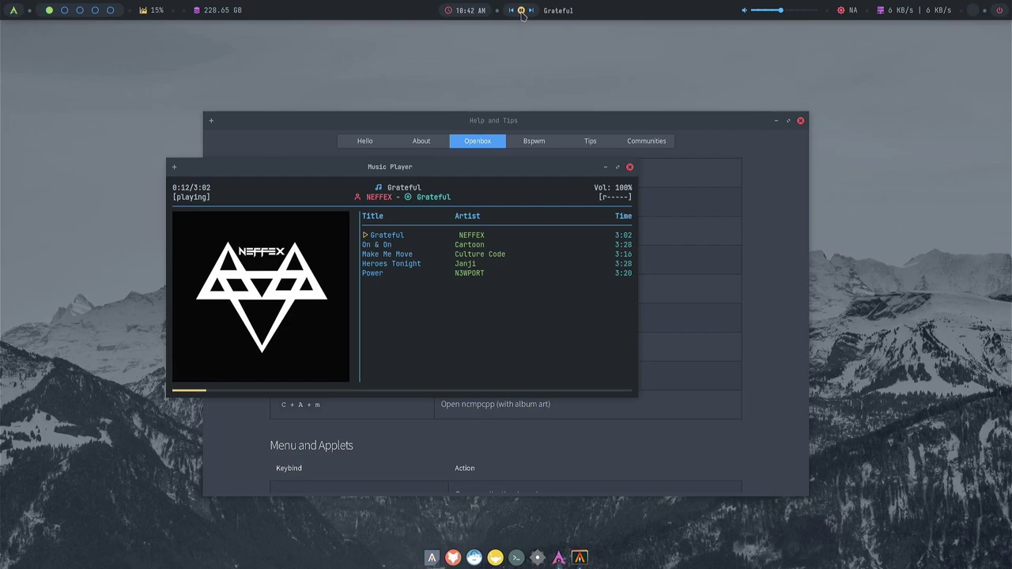
Pause Grateful from the top bar, then open and dismiss the desktop menu.
left_click(521, 11)
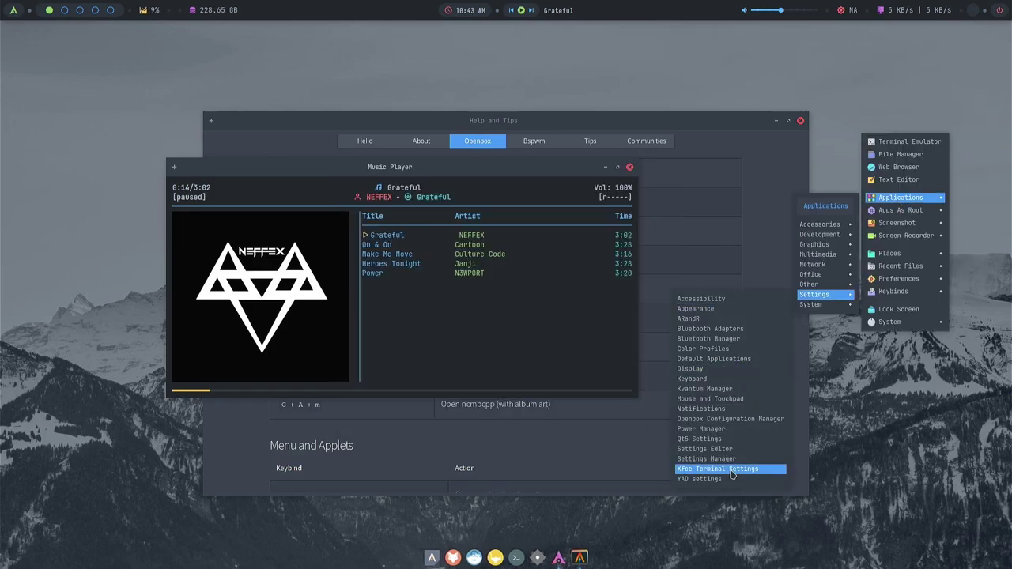
left_click(14, 11)
key("Escape")
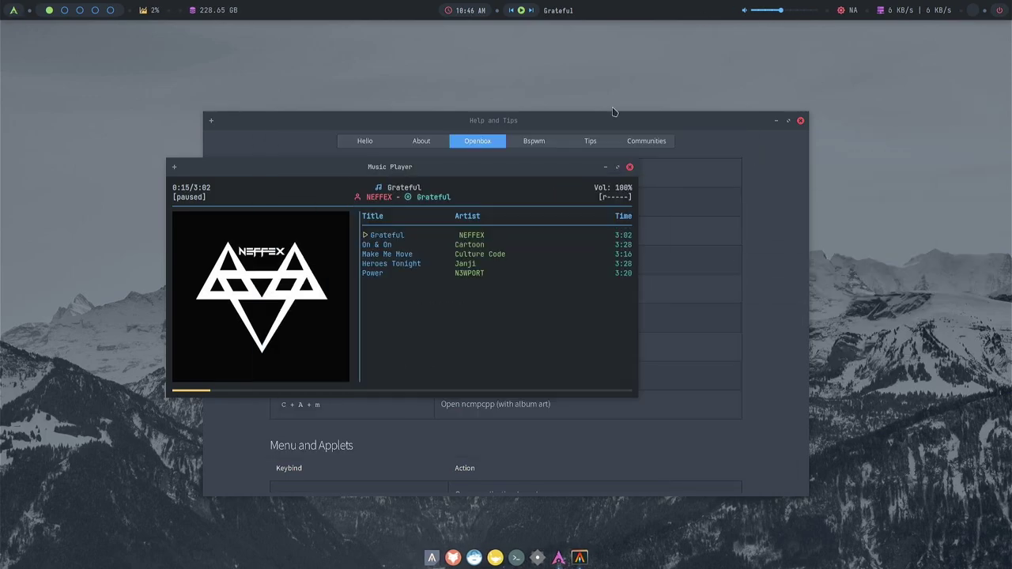
Run the full system upgrade and pause playback from the top bar.
key("Return")
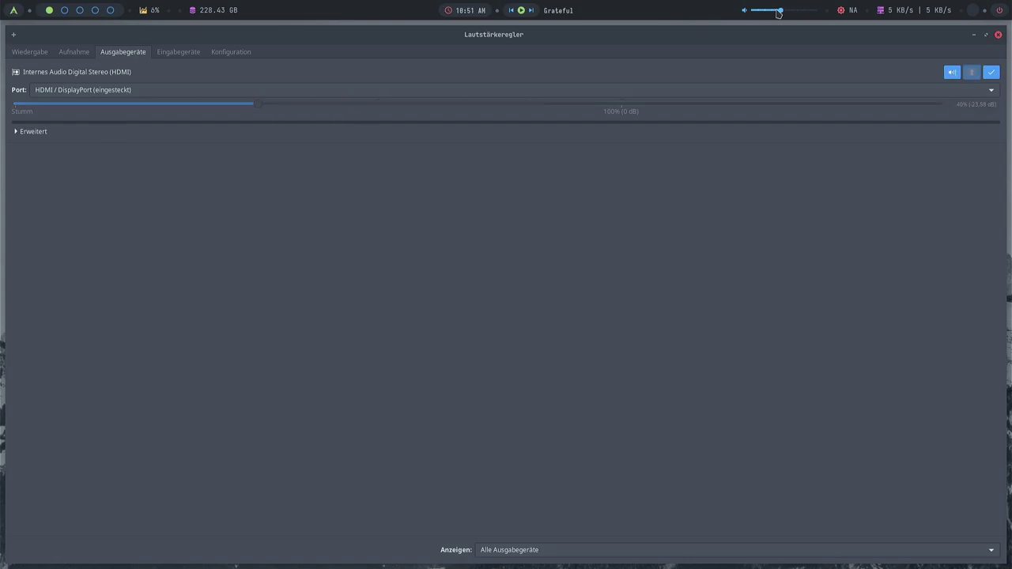
left_click(521, 10)
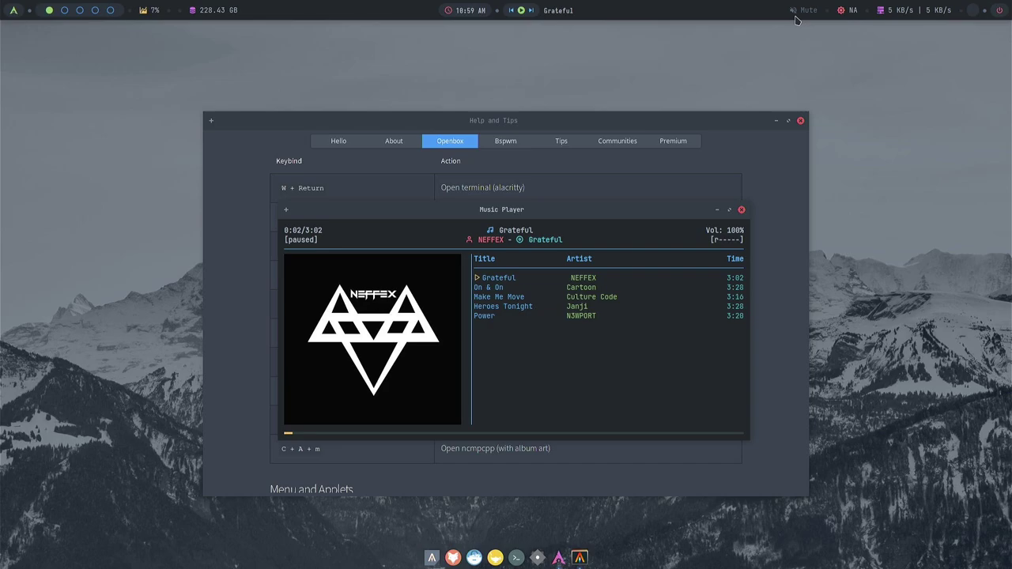
Run sudo pacman -S pavucontrol in a new Alacritty terminal, decline with n, and close it.
key("super+Return")
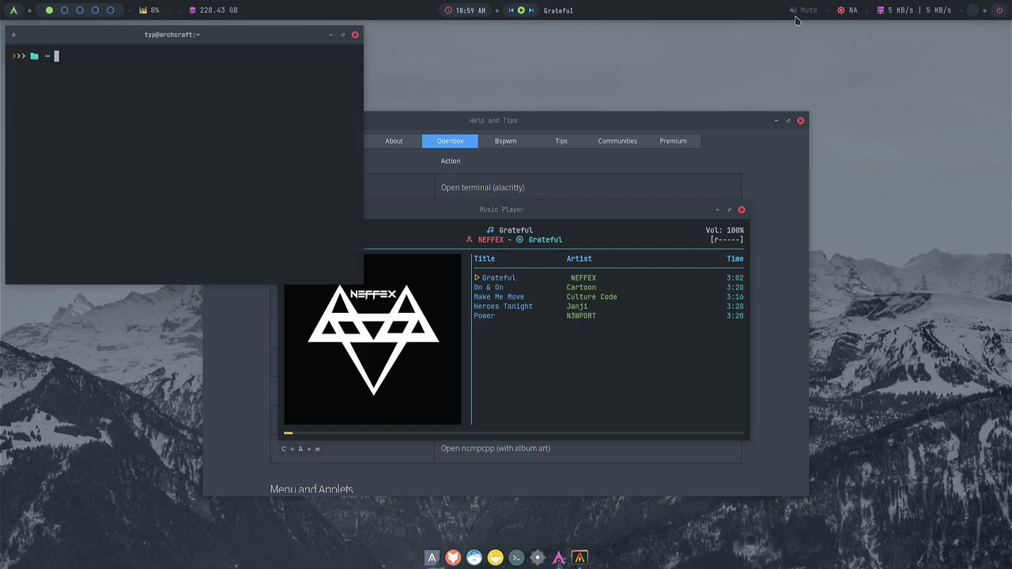
type("sudo pacman -S pavu")
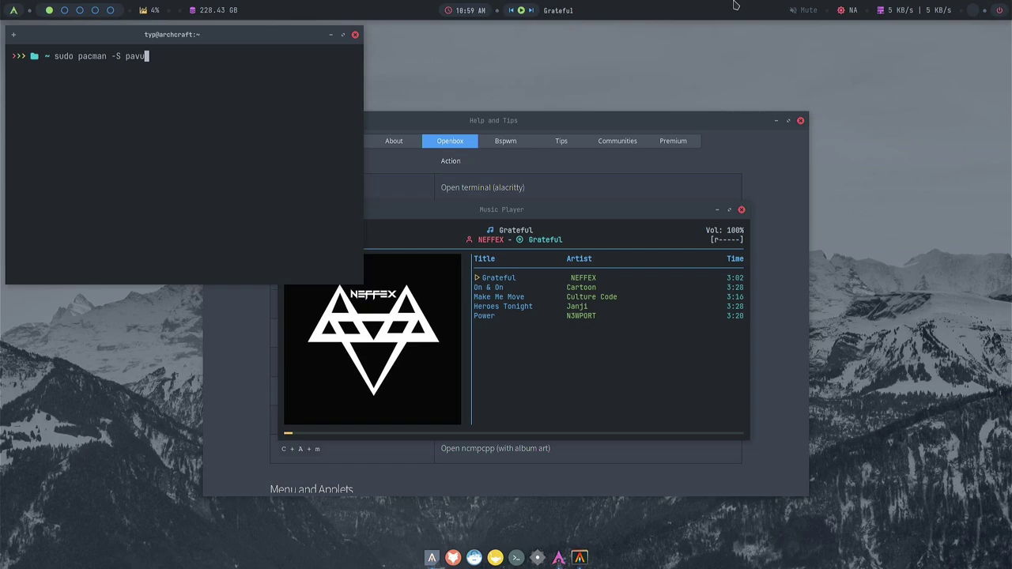
type("control")
key("Return")
key("Return")
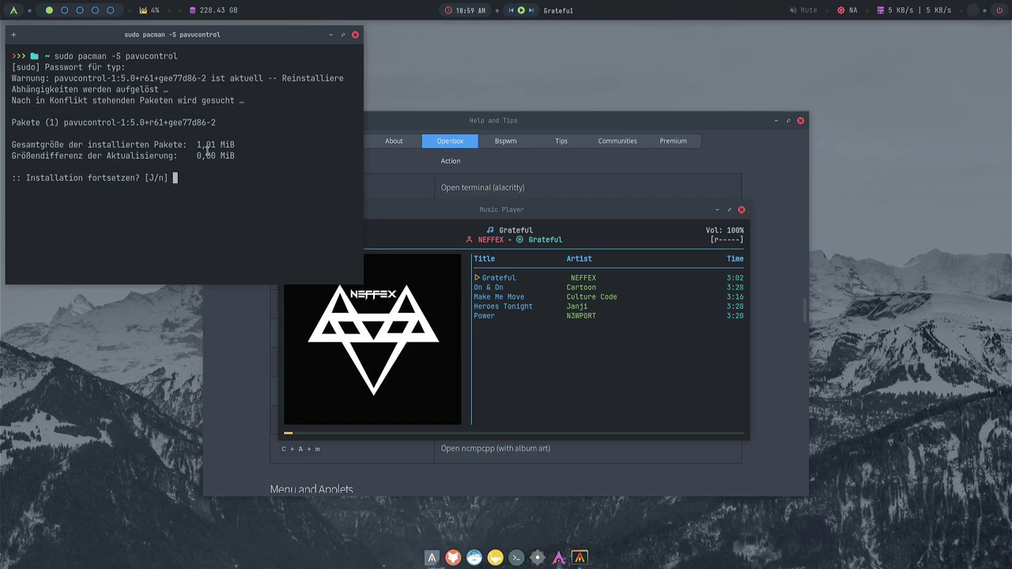
left_click_drag(61, 125, 212, 123)
left_click(214, 122)
type("n")
key("Return")
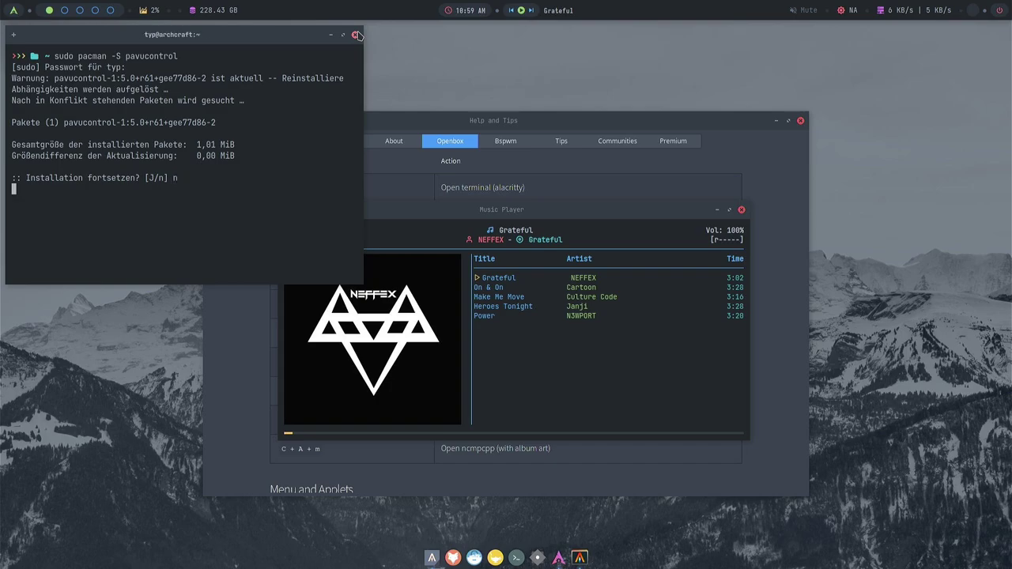
left_click(356, 35)
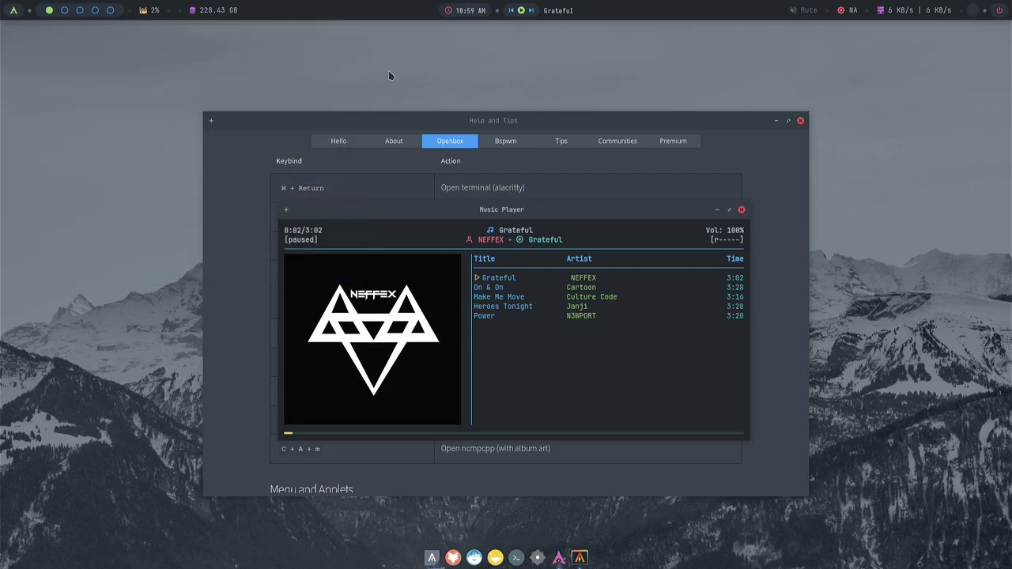
Launch PulseAudio Volume Control by searching 'pavu' in rofi and view its output devices.
key("alt+F1")
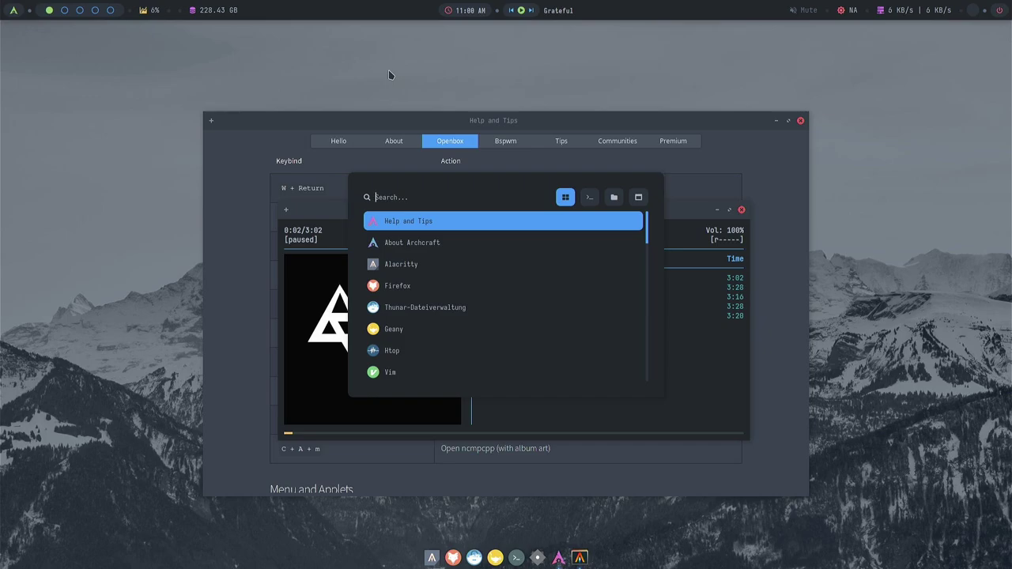
type("pavu")
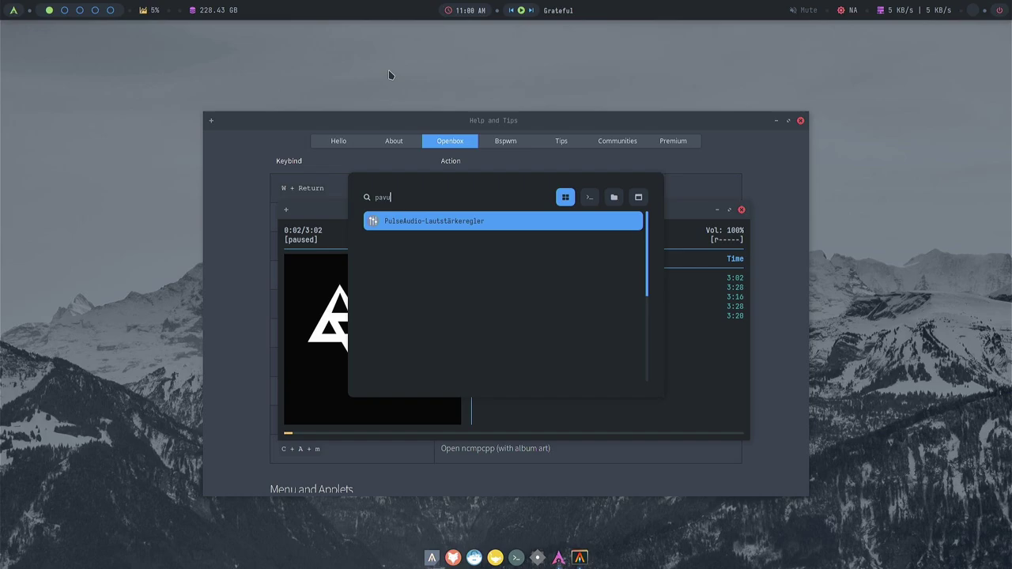
key("Return")
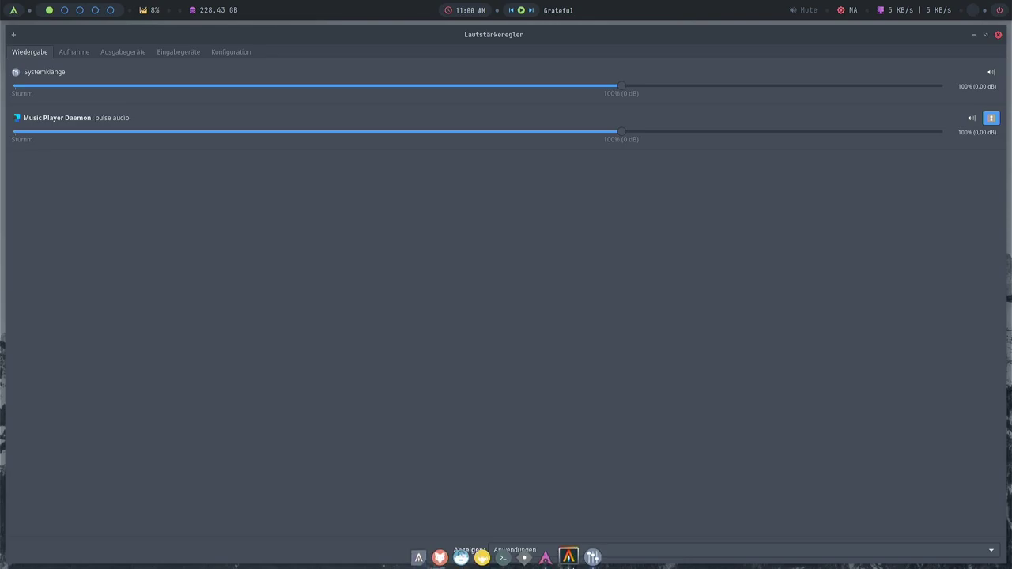
left_click(569, 557)
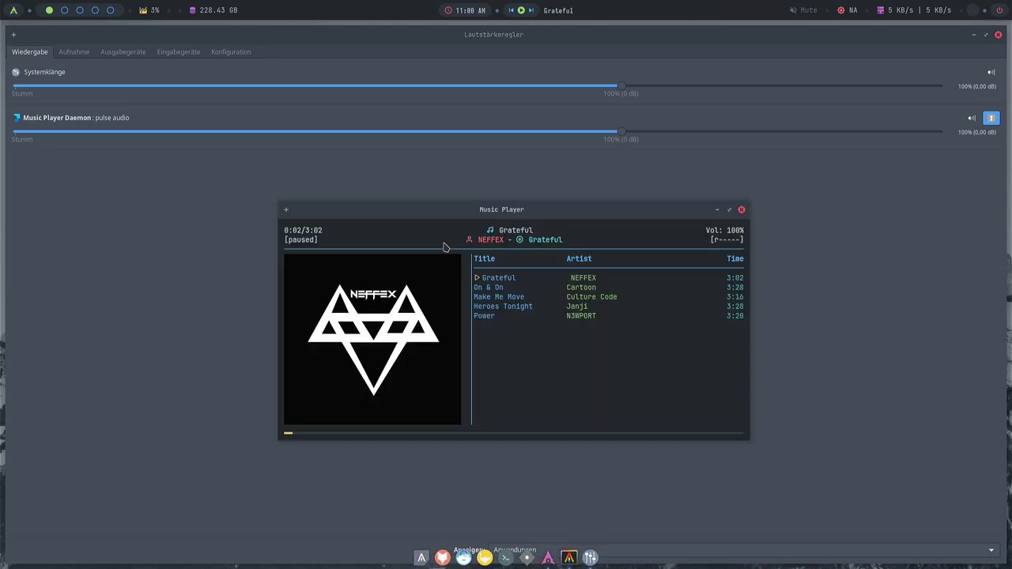
left_click(150, 208)
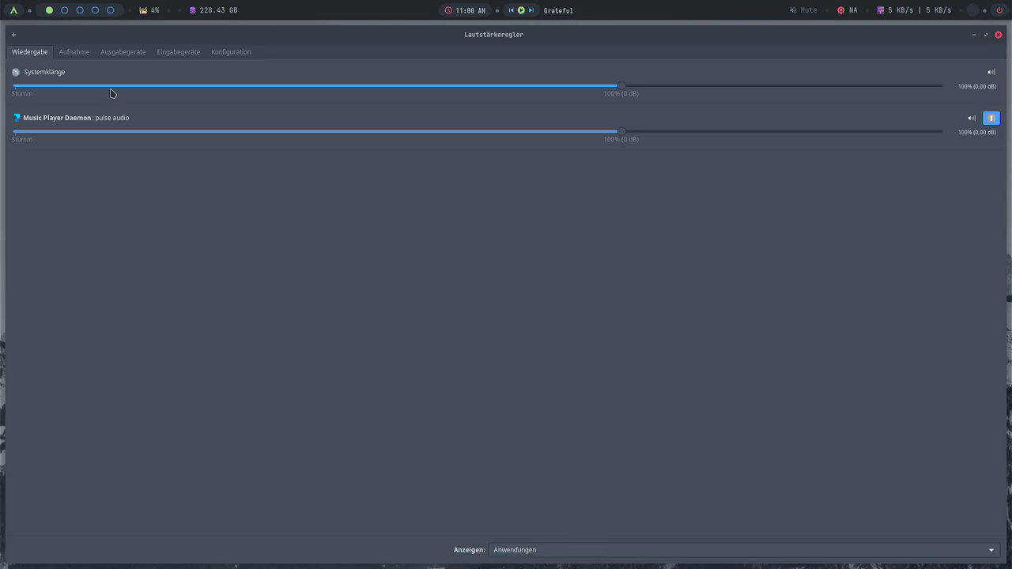
left_click(116, 53)
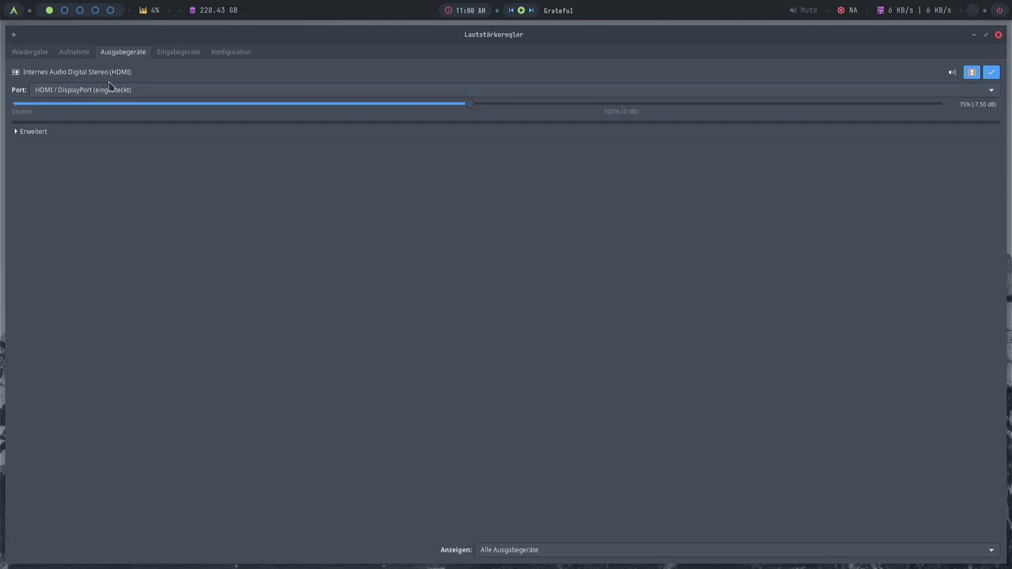
left_click(226, 54)
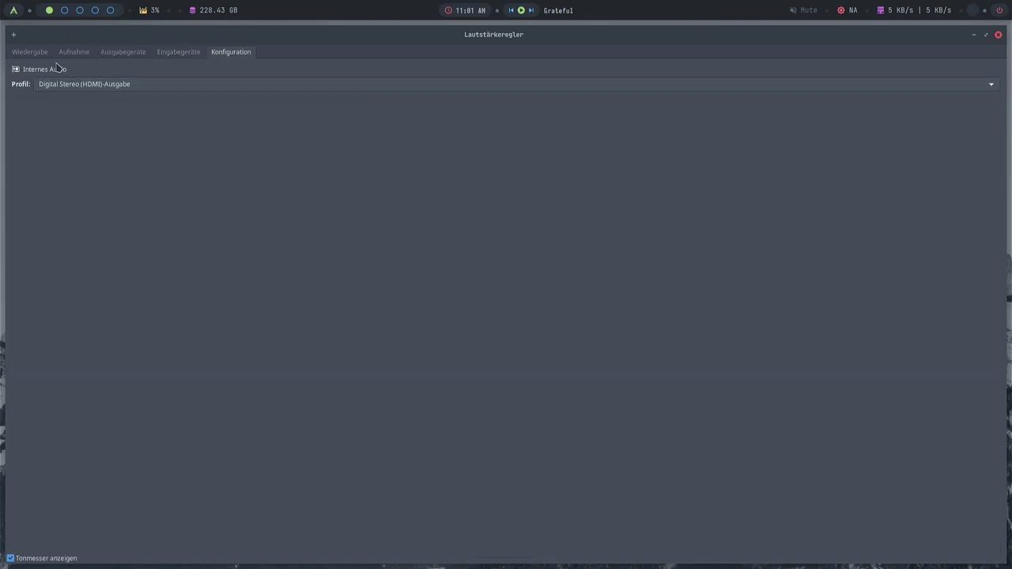
left_click(191, 85)
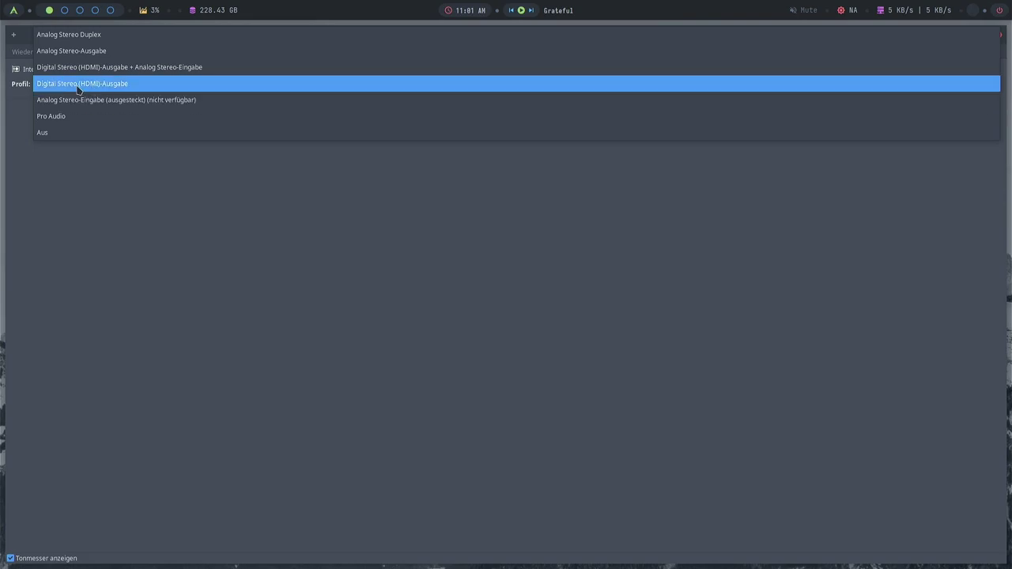
left_click(180, 203)
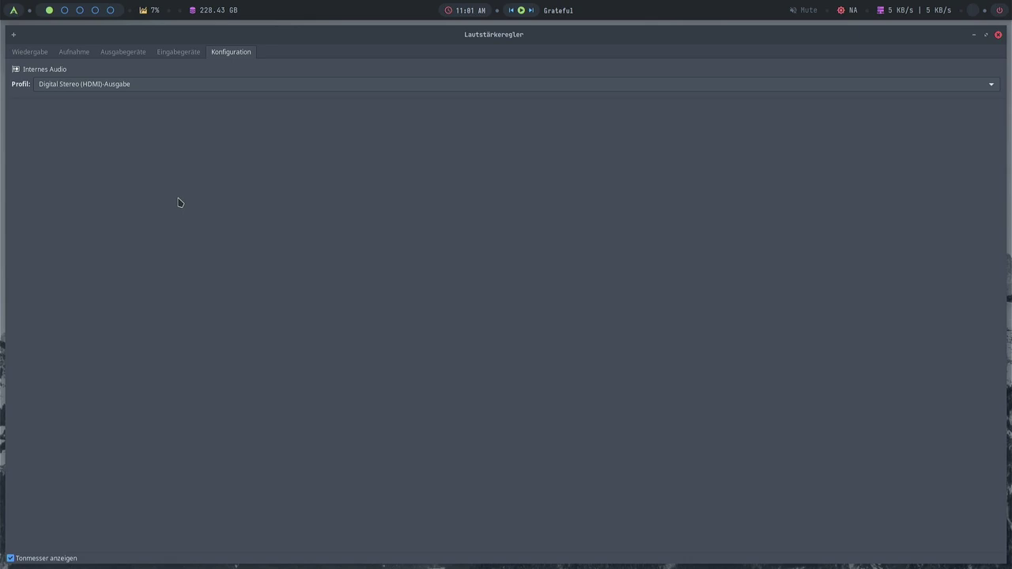
left_click(127, 54)
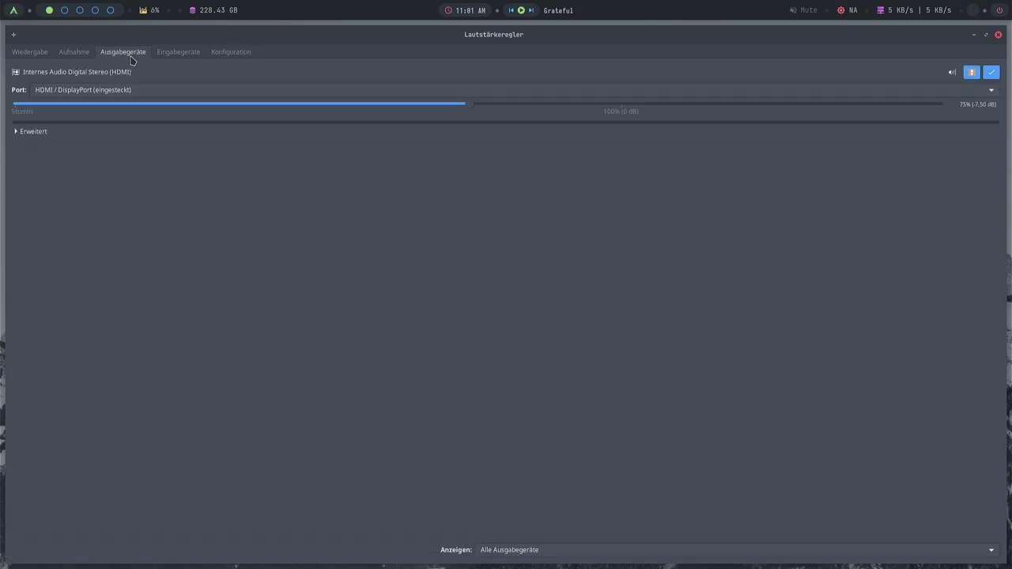
left_click(91, 88)
left_click(100, 94)
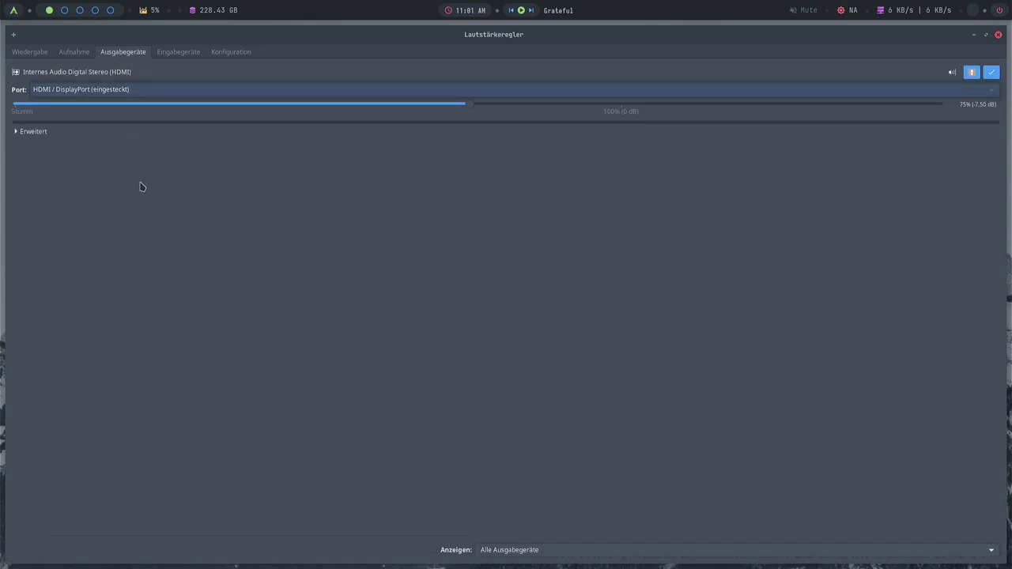
left_click(84, 90)
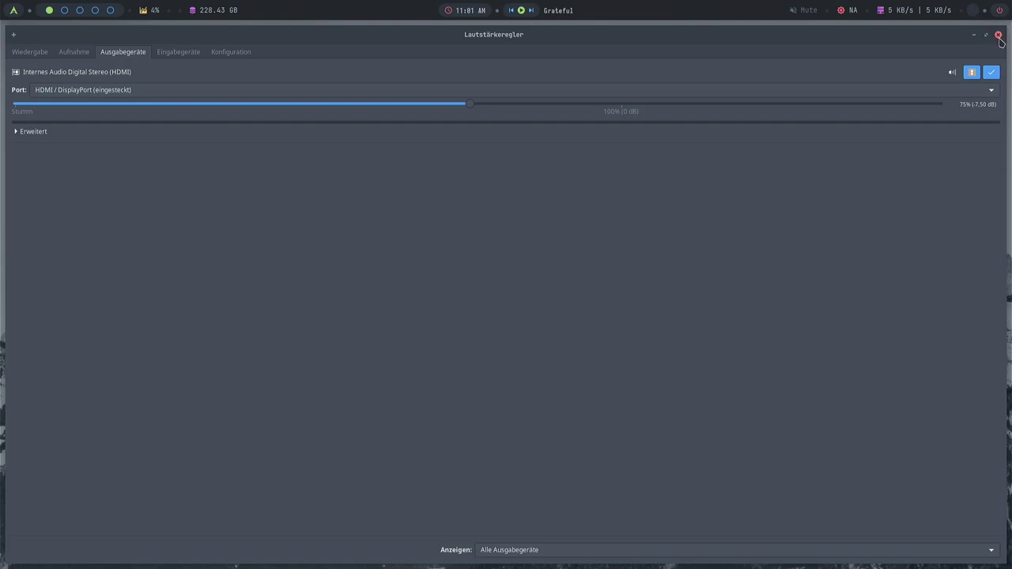
Close the volume mixer, resume Grateful and bring the system volume down to 25%.
left_click(999, 35)
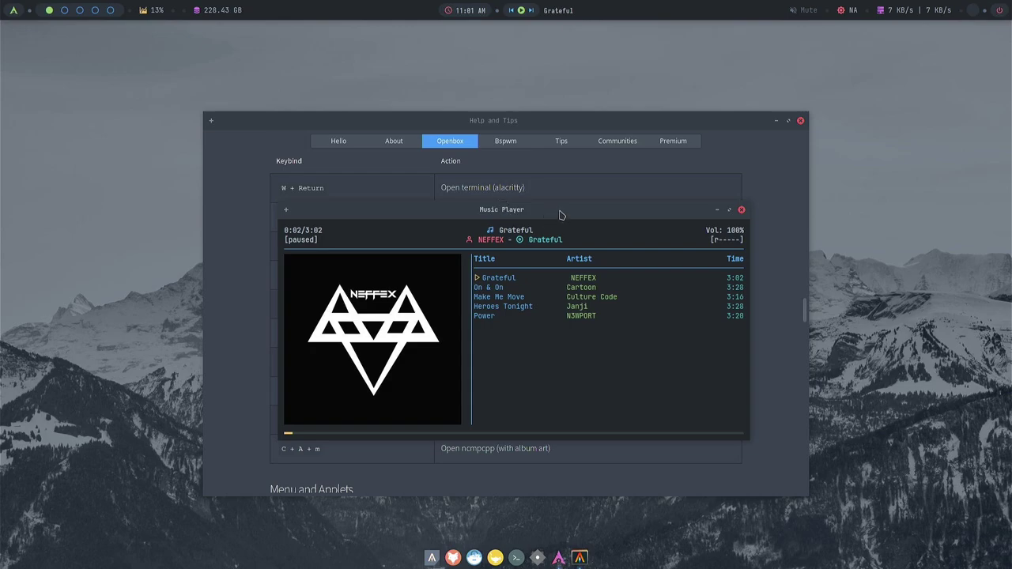
left_click_drag(561, 212, 553, 198)
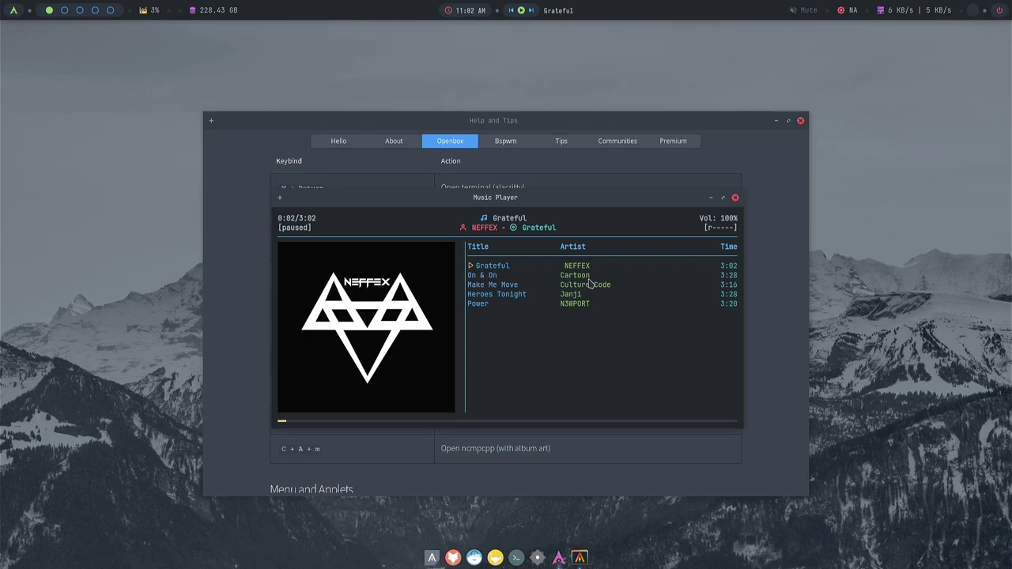
key("p")
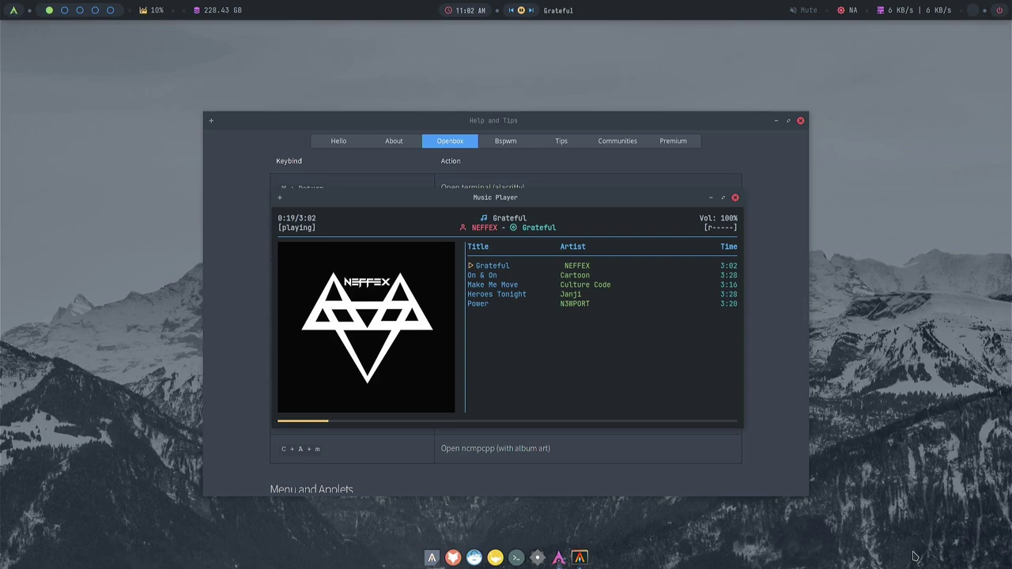
key("XF86AudioRaiseVolume")
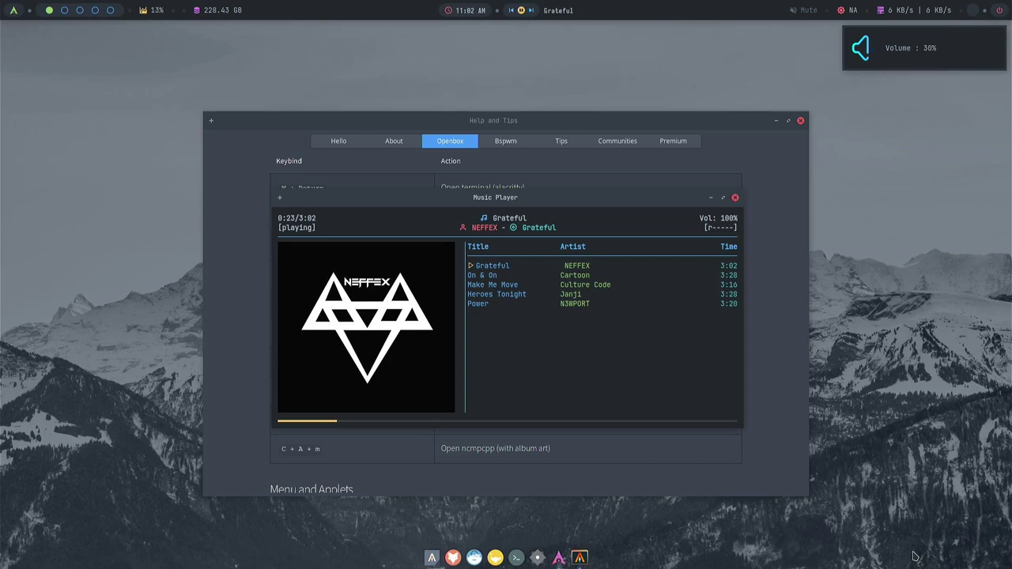
key("XF86AudioLowerVolume")
key("XF86AudioRaiseVolume")
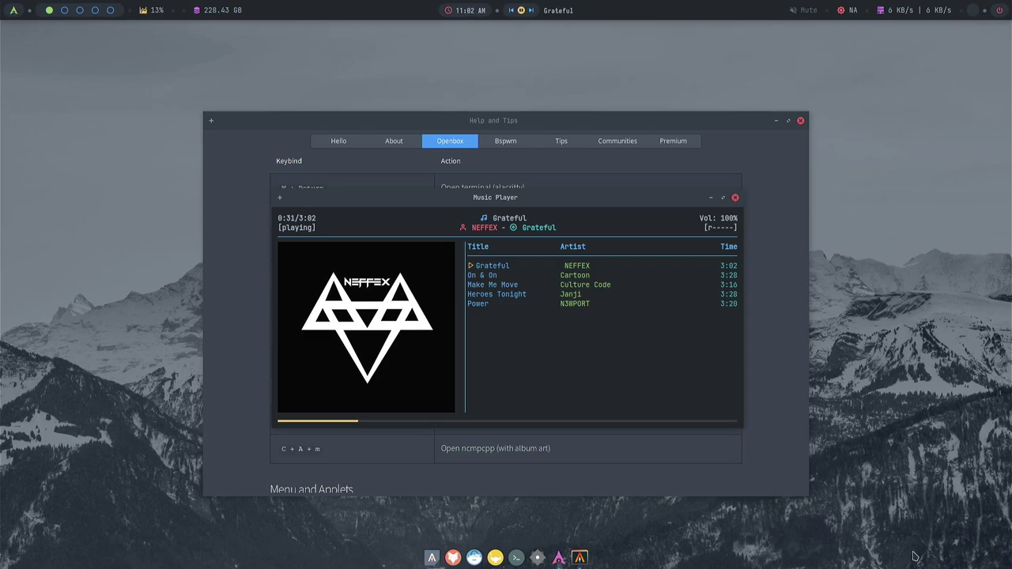
key("XF86AudioLowerVolume")
Play On & On by Cartoon and raise the volume to 30%.
key("Down")
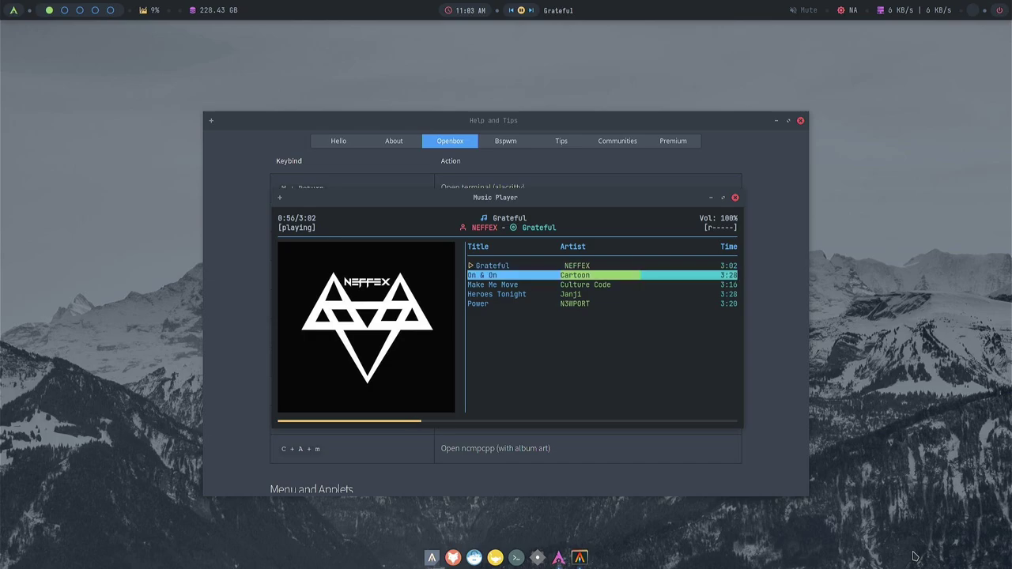
key("Return")
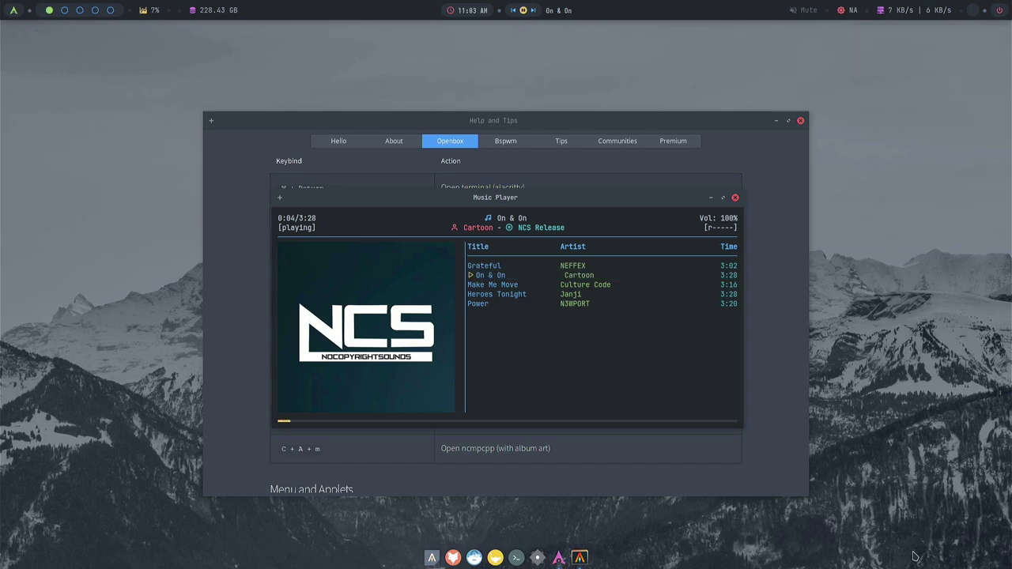
key("XF86AudioRaiseVolume")
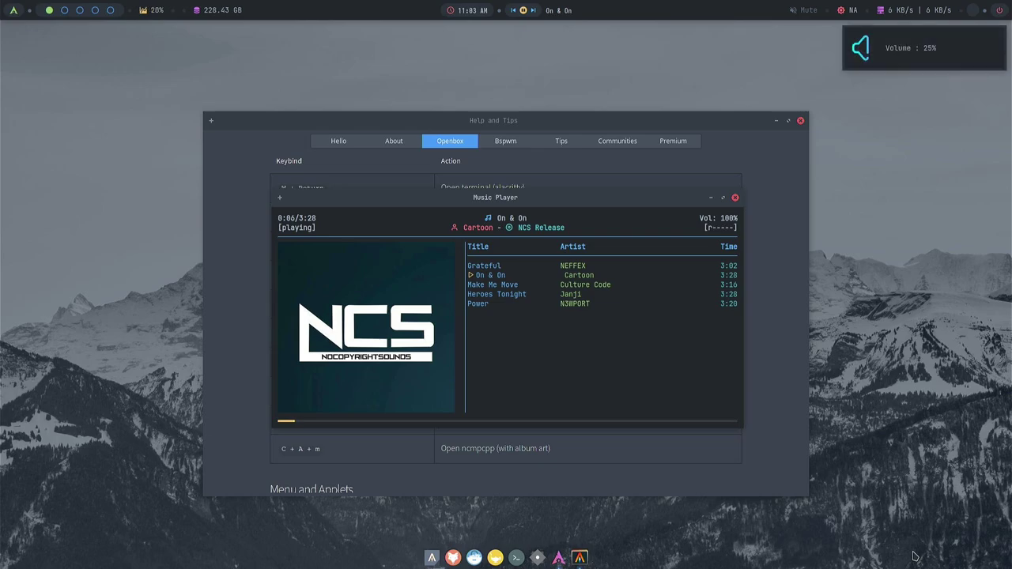
key("XF86AudioRaiseVolume")
key("XF86AudioRaiseVolume")
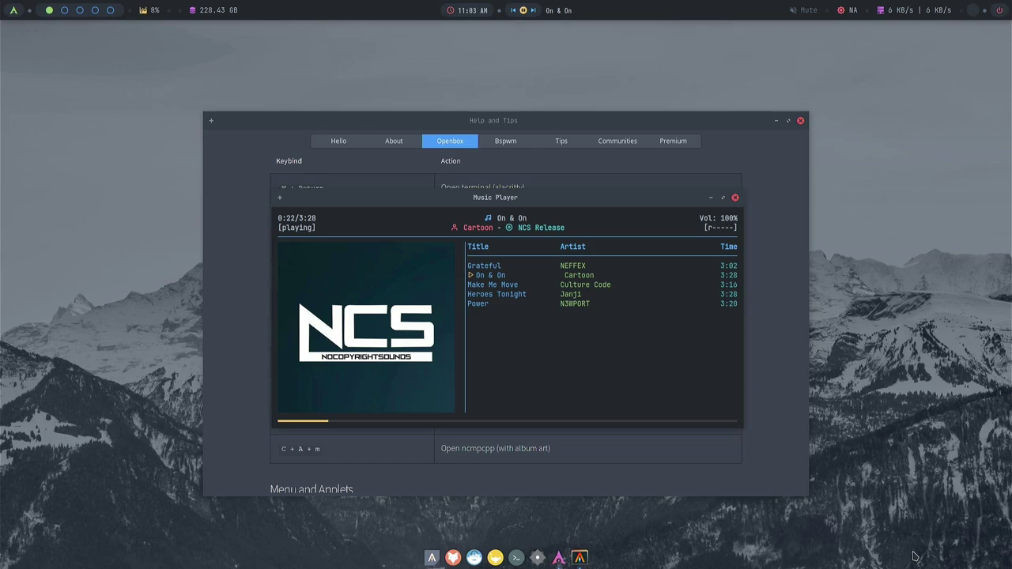
Close the music player, skip ahead to the track 'Make Me Move', and adjust the volume.
left_click(732, 200)
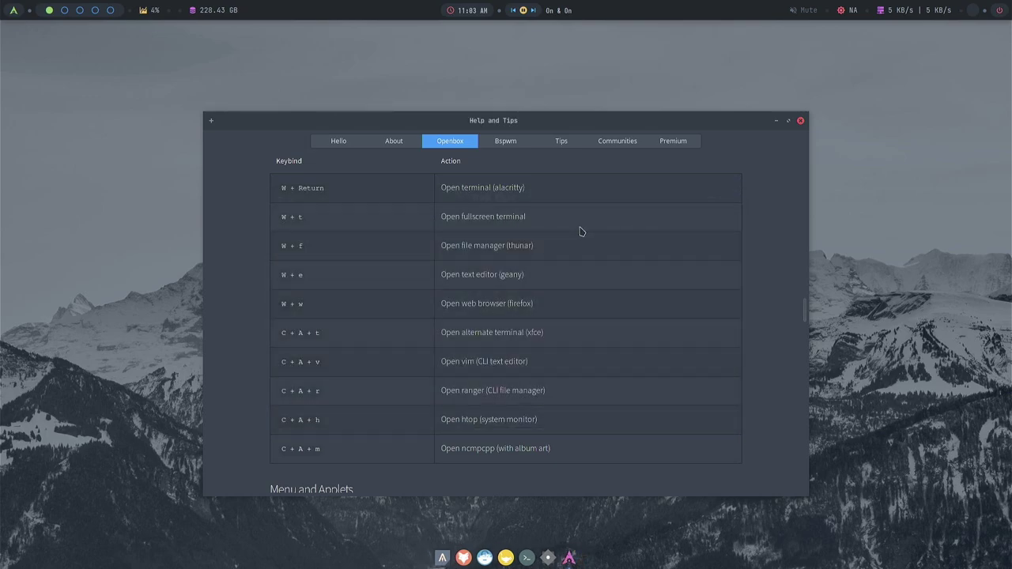
key("XF86AudioRaiseVolume")
left_click(534, 11)
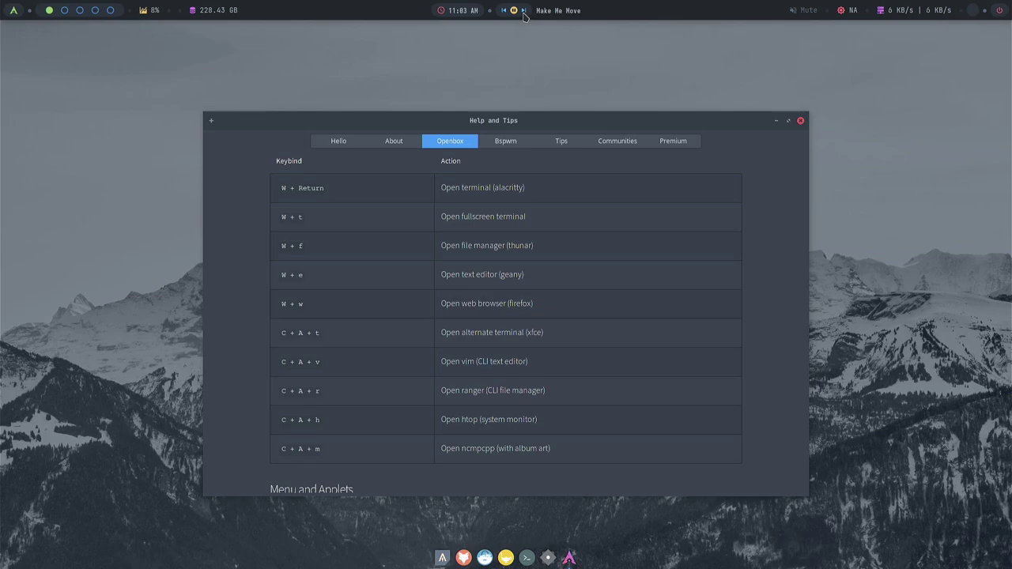
key("XF86AudioRaiseVolume")
Nudge Help and Tips slightly upward and scroll down to the Menu and Applets keybinds.
left_click_drag(526, 121, 527, 106)
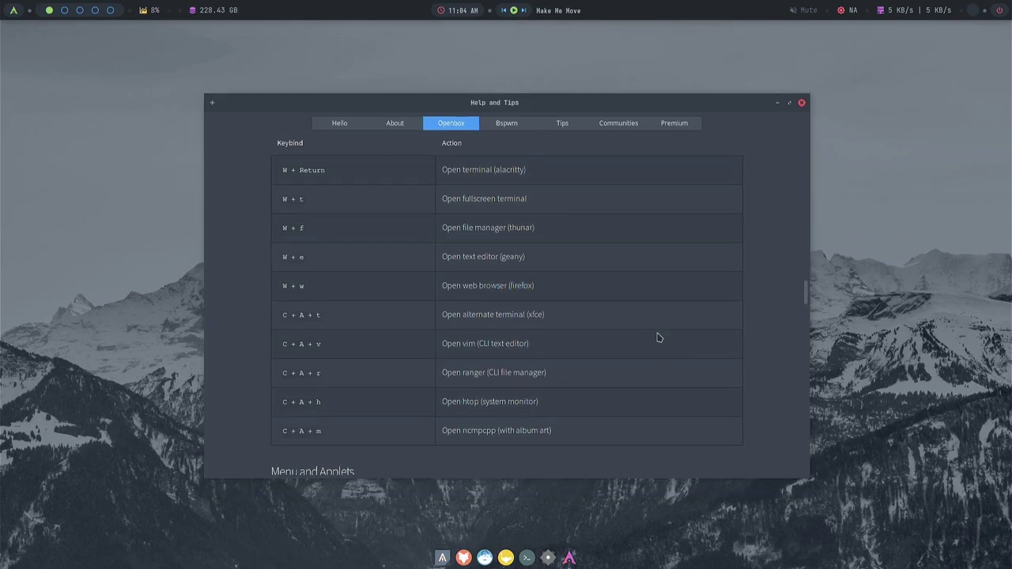
scroll(657, 337, "down", 1)
scroll(657, 337, "down", 5)
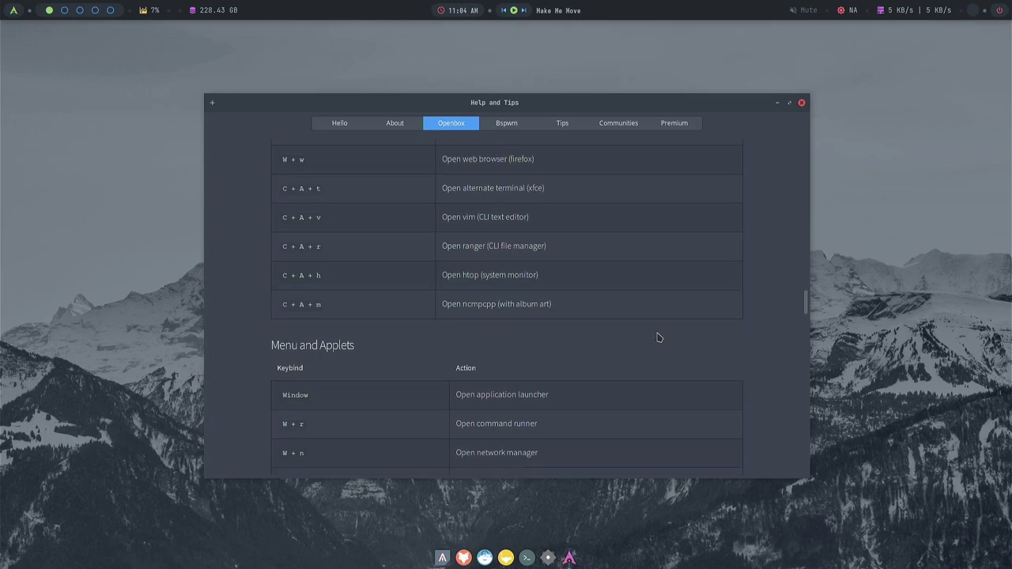
scroll(657, 337, "down", 4)
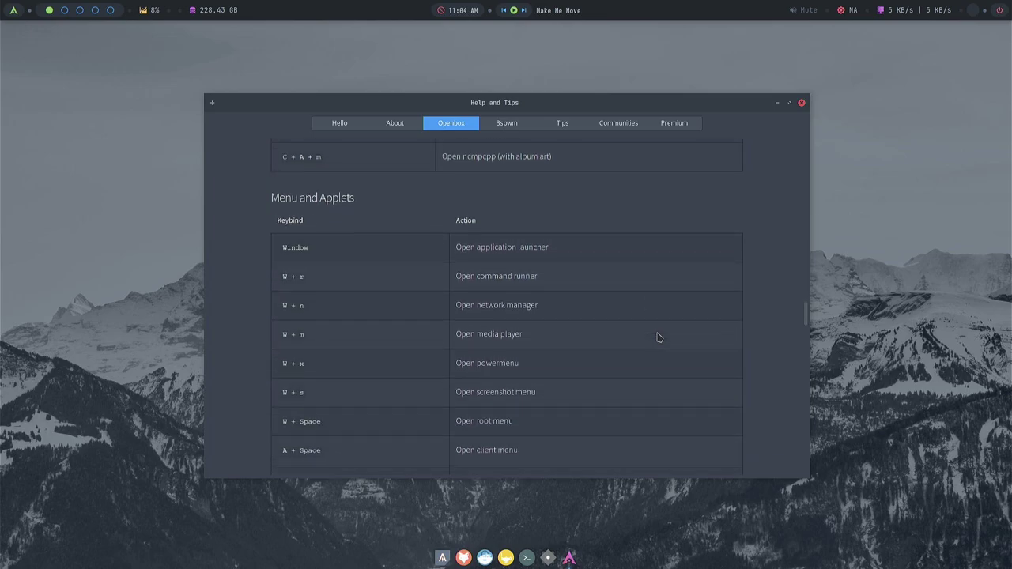
scroll(658, 337, "down", 2)
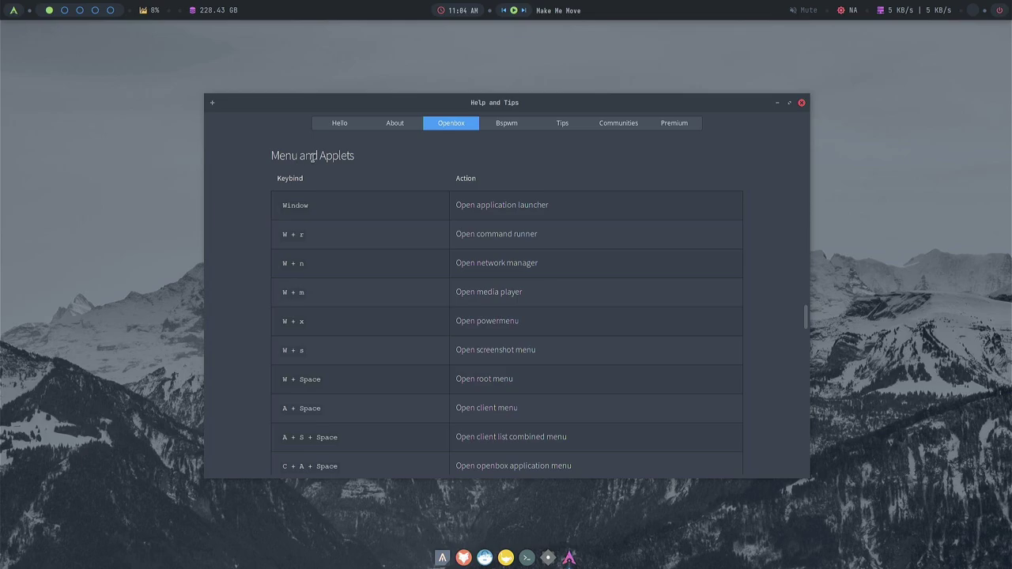
scroll(458, 246, "down", 2)
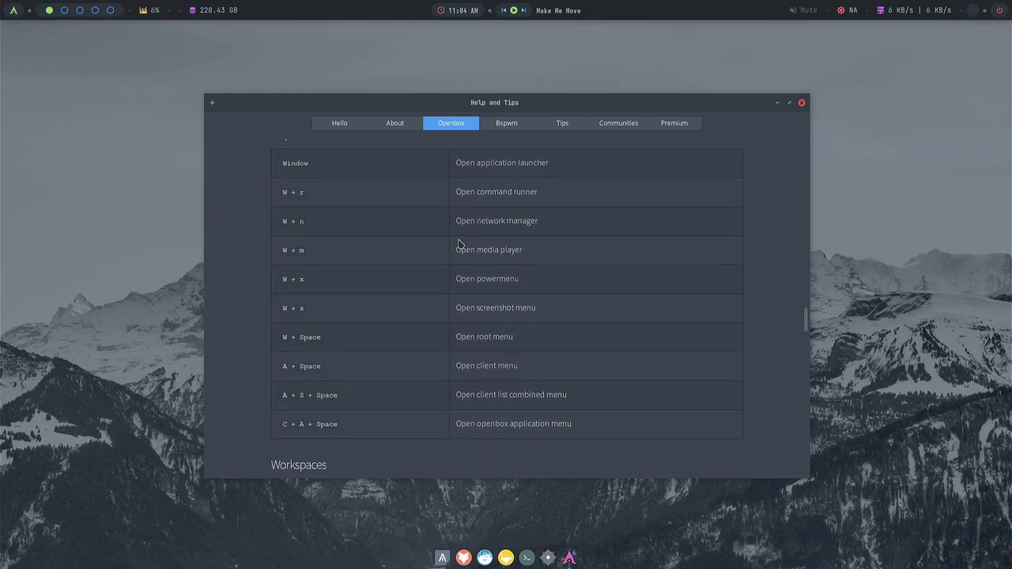
scroll(458, 245, "down", 1)
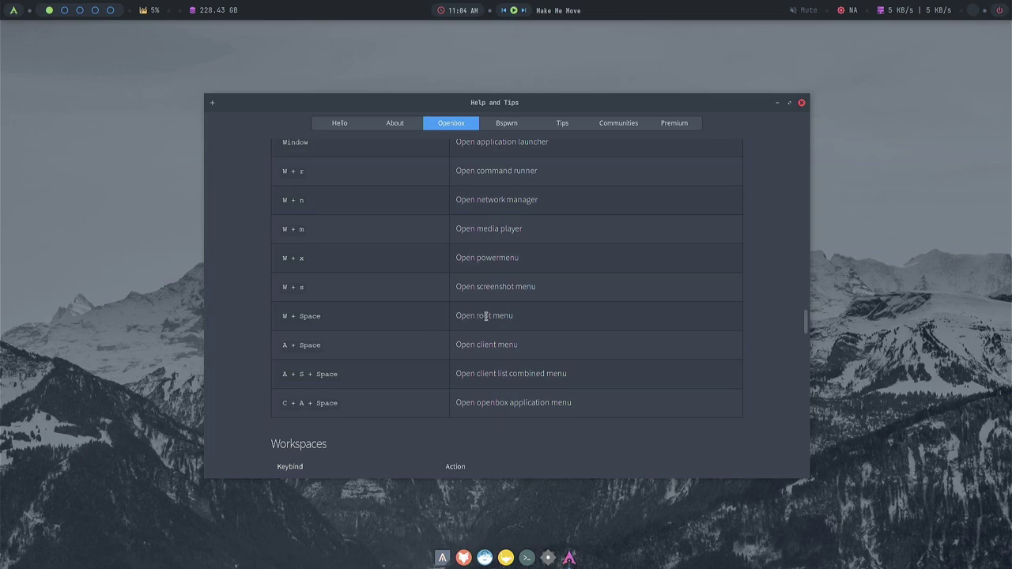
key("super+space")
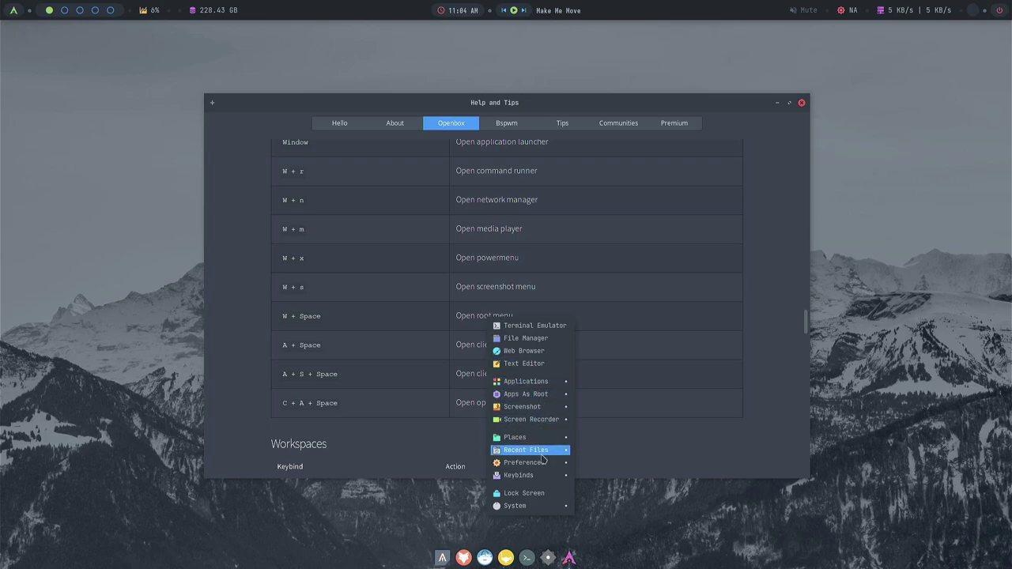
left_click(879, 246)
right_click(892, 300)
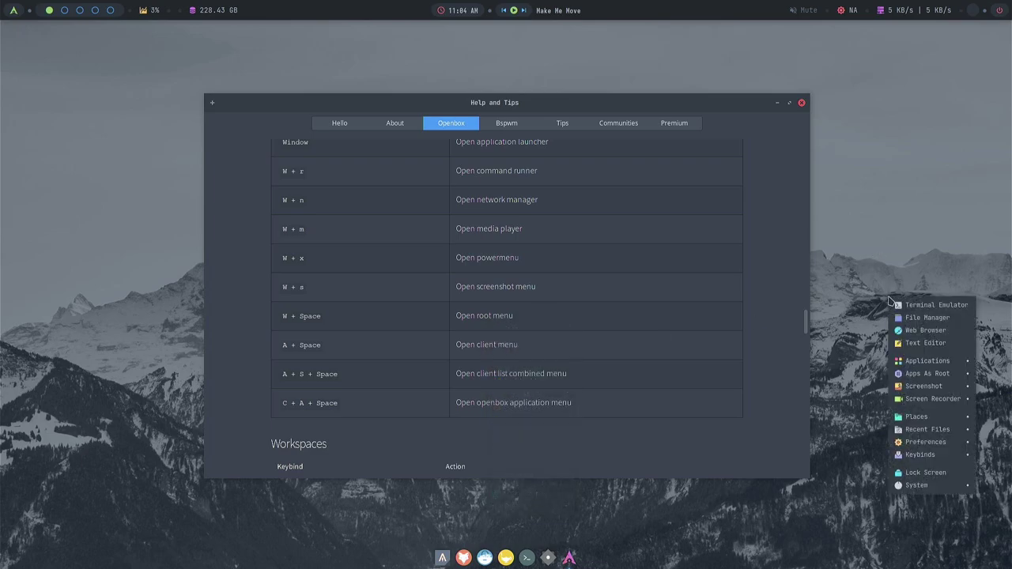
left_click(873, 151)
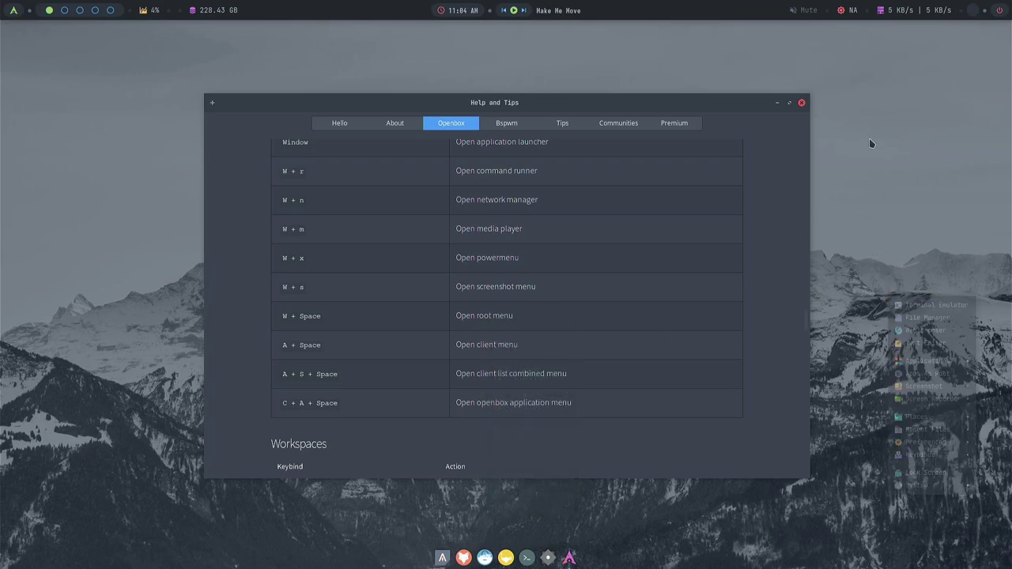
right_click(870, 143)
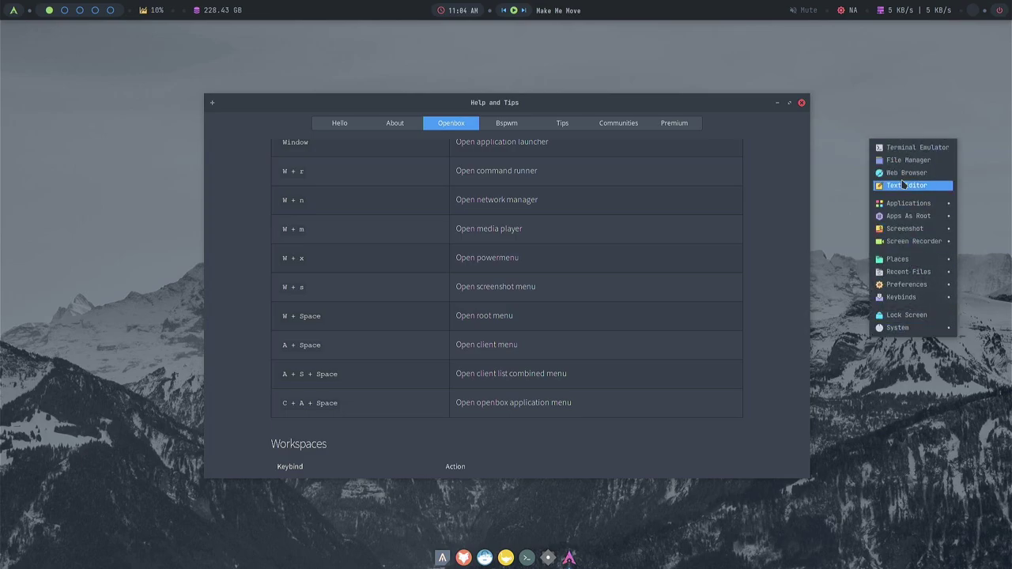
left_click(845, 264)
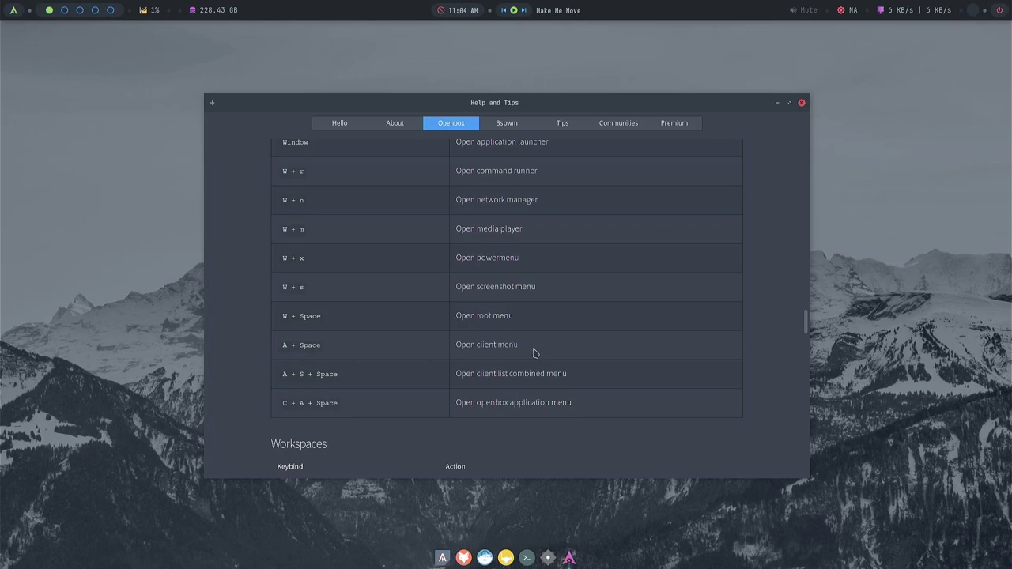
Try the Alt+Space client menu and title-bar window menu, then show the Alt+Shift+Space desktop client list.
key("alt+space")
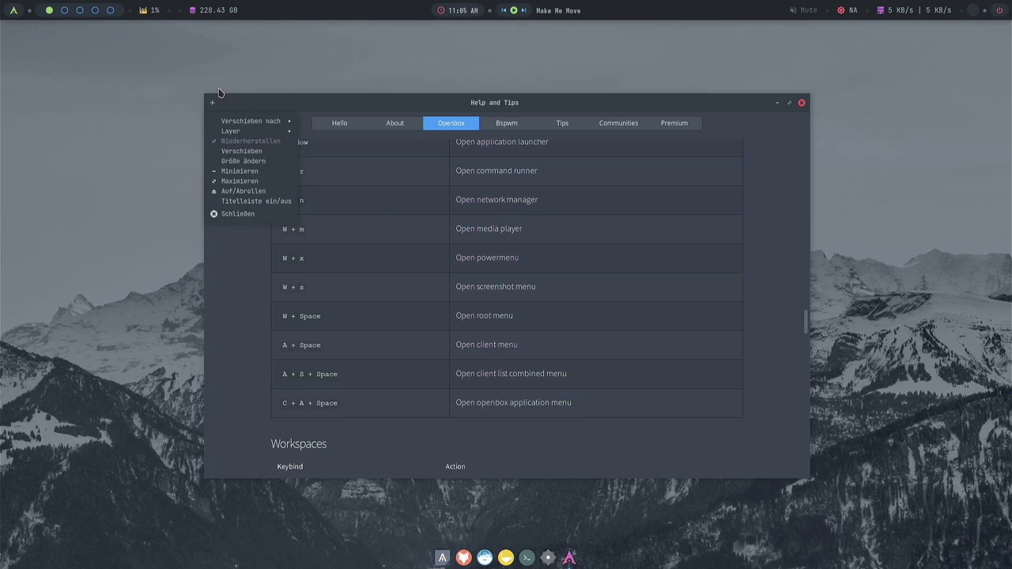
left_click(213, 105)
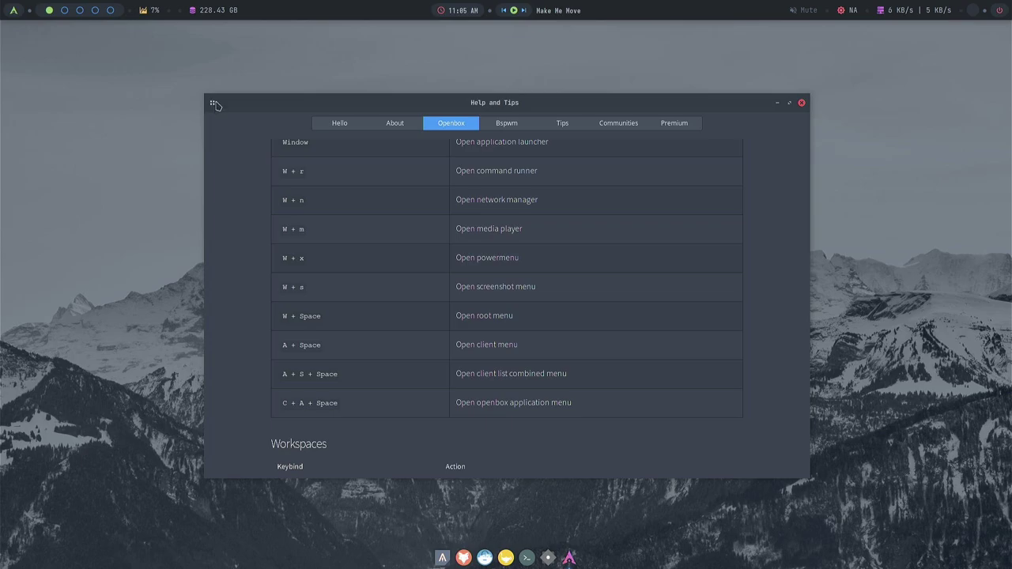
left_click(213, 104)
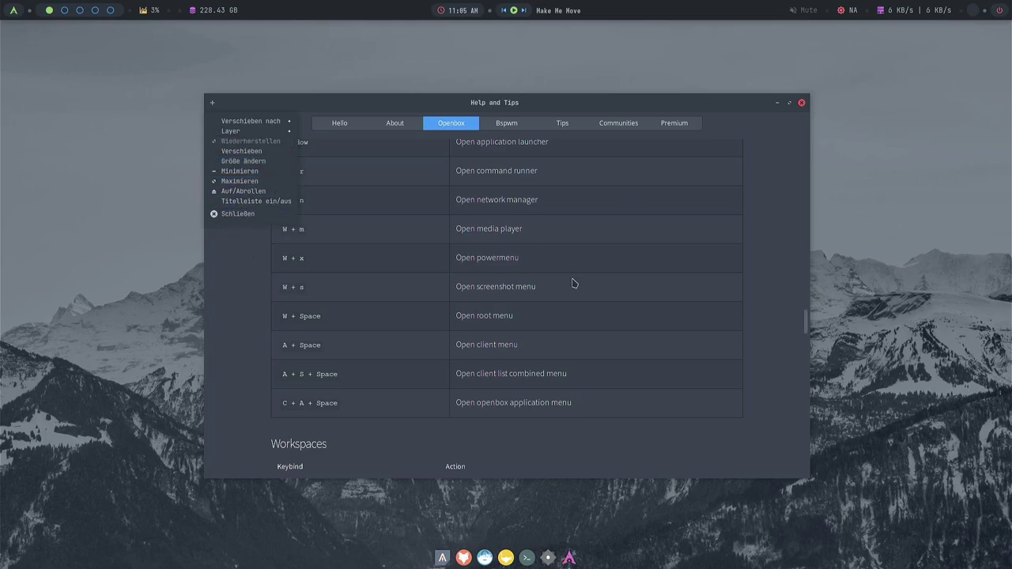
left_click(553, 339)
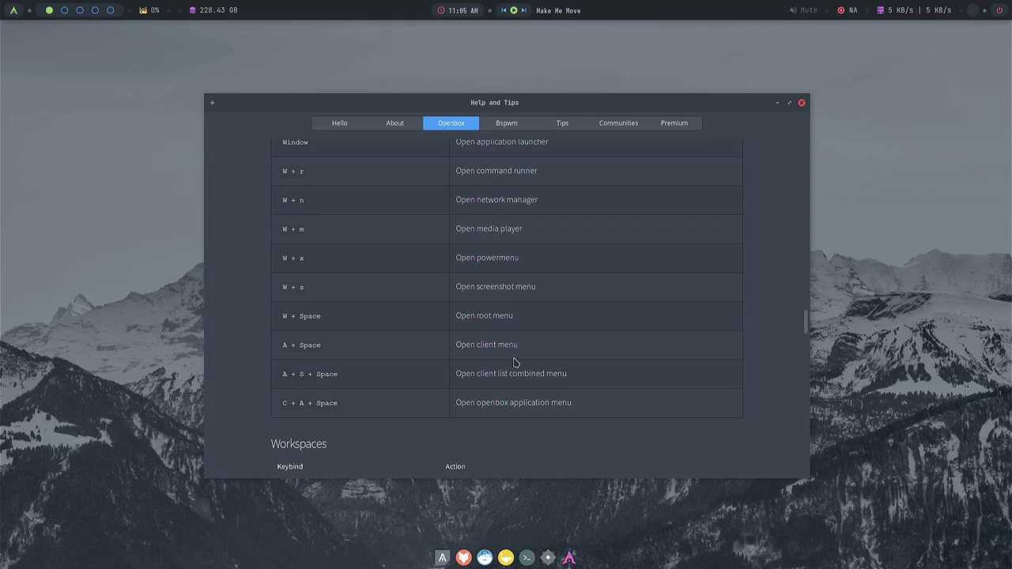
key("alt+shift+space")
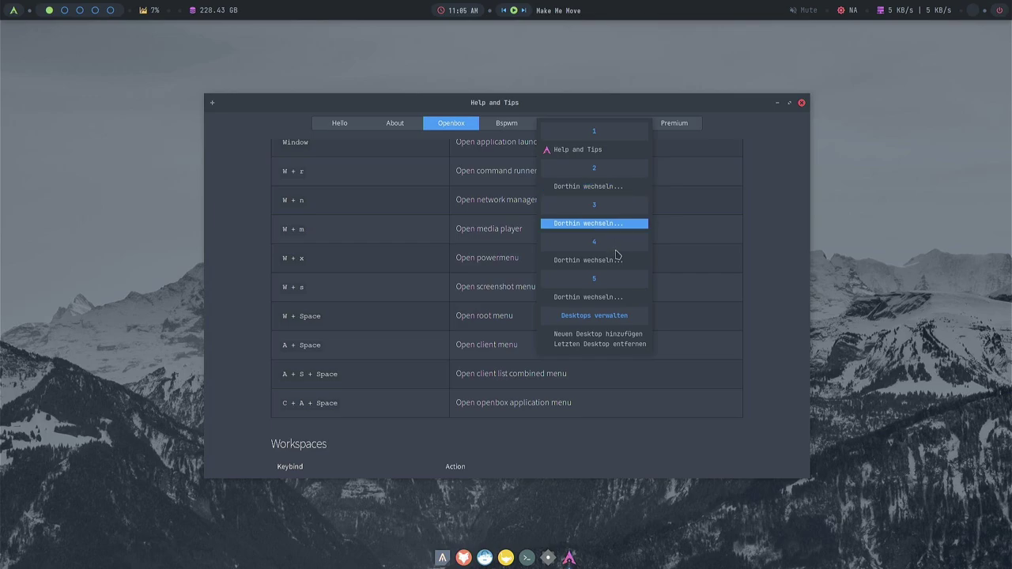
Switch to the empty desktop 2, then back to workspace 1 with Help and Tips.
left_click(588, 187)
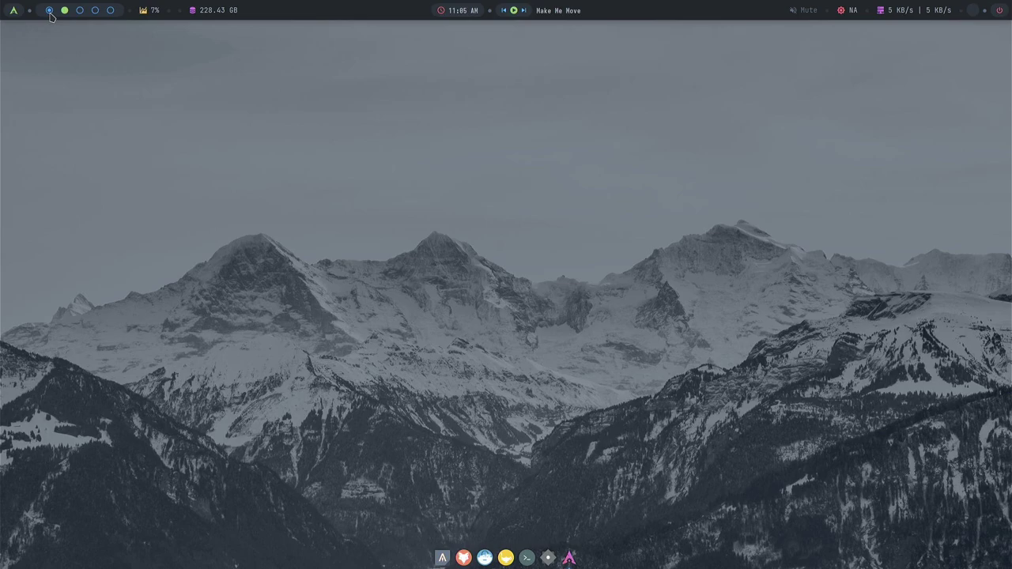
left_click(49, 11)
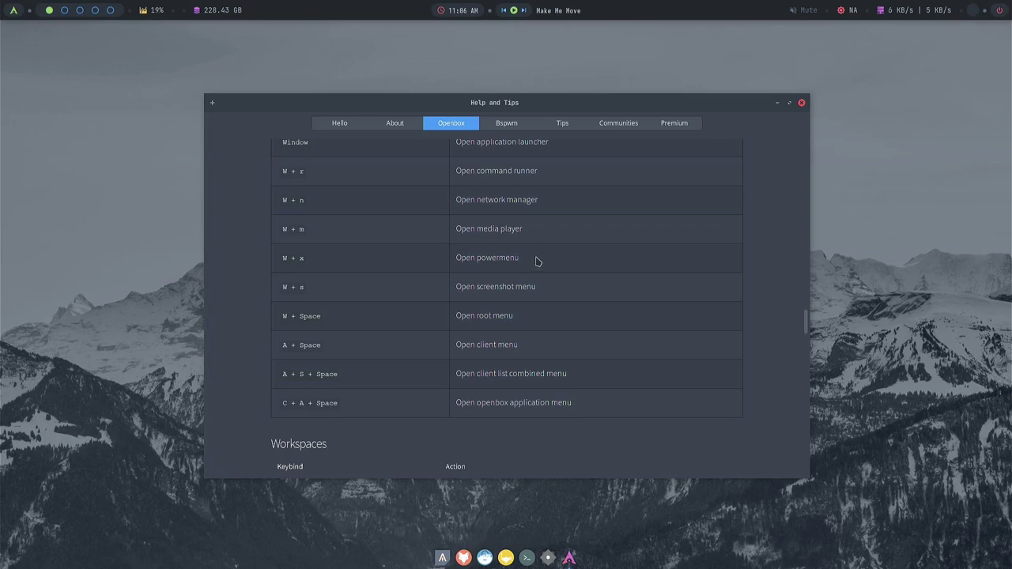
Open the Ctrl+Alt+Space applications menu twice to browse Multimedia, dismissing it each time.
key("ctrl+alt+space")
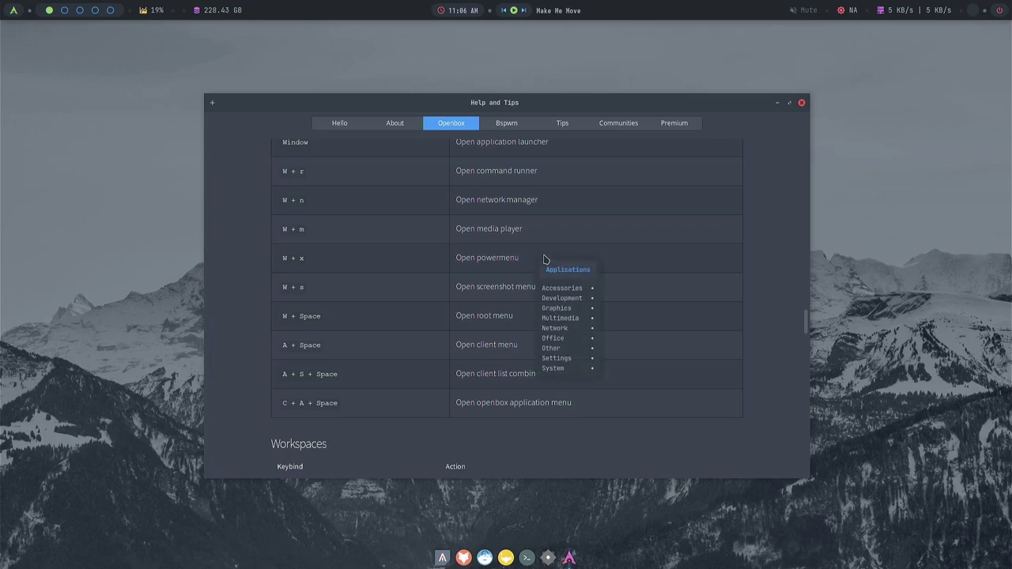
mouse_move(584, 290)
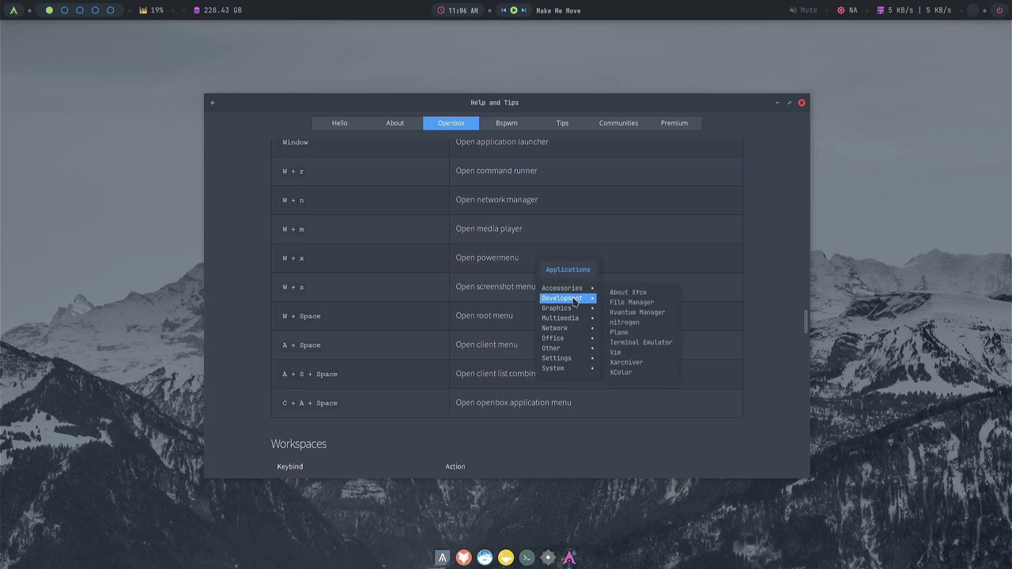
left_click(891, 227)
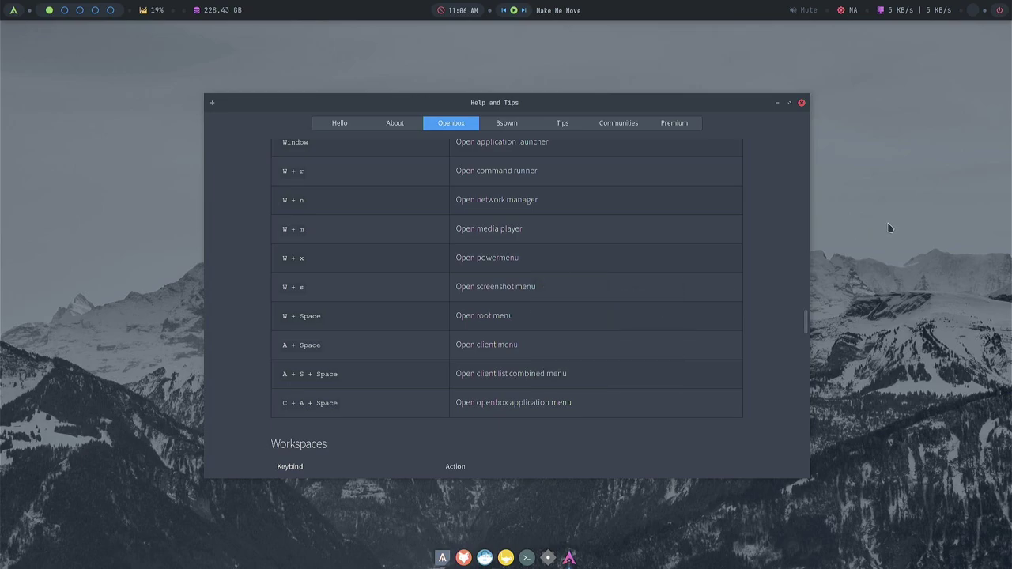
key("ctrl+alt+space")
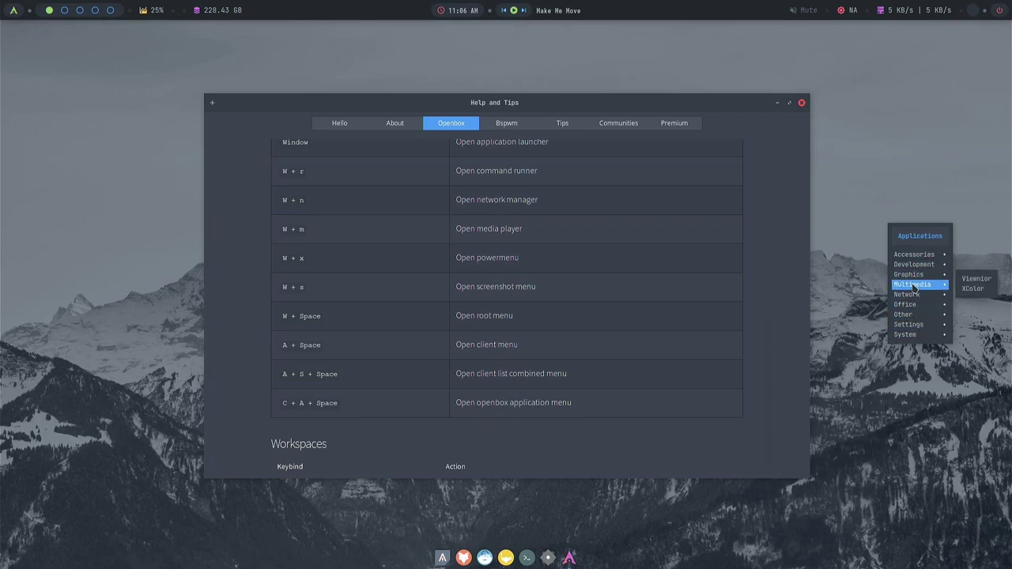
mouse_move(912, 290)
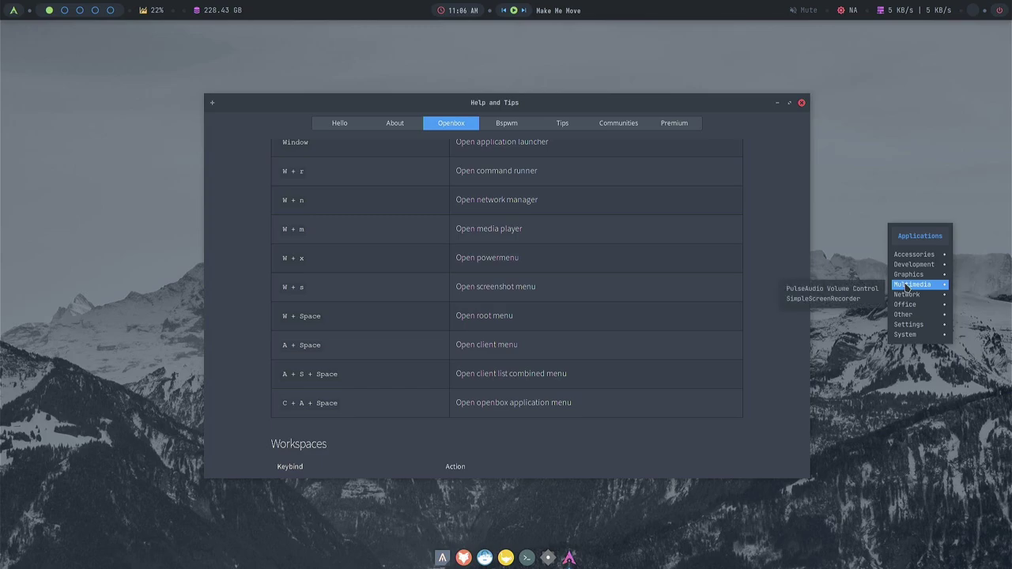
left_click(828, 364)
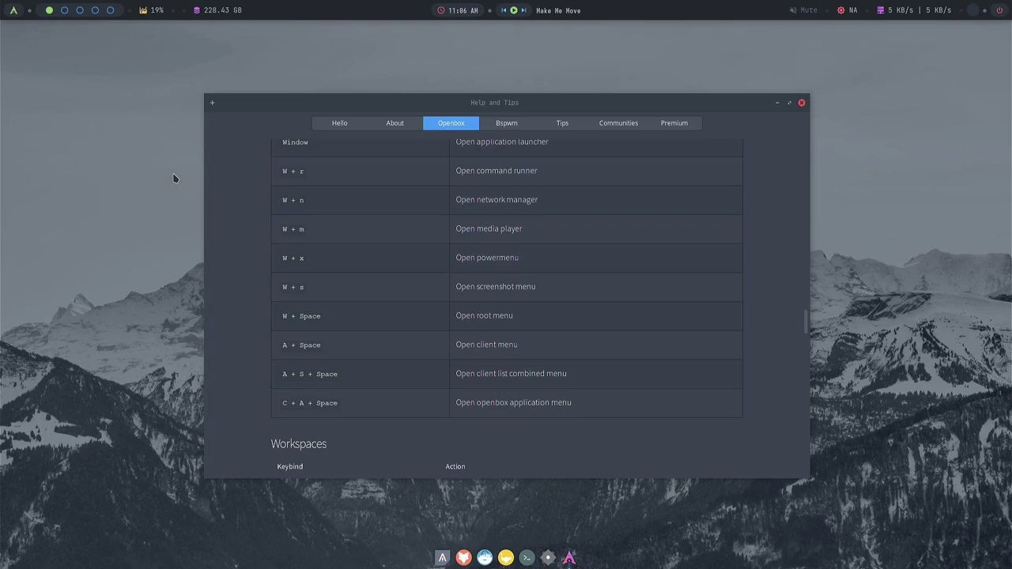
key("super")
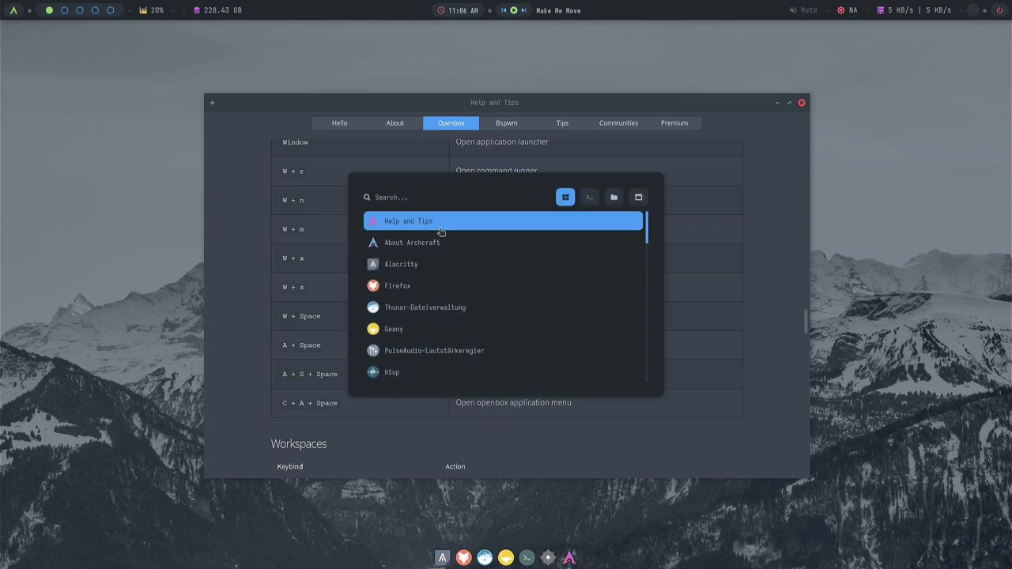
scroll(470, 256, "down", 4)
scroll(475, 259, "up", 4)
scroll(474, 261, "down", 14)
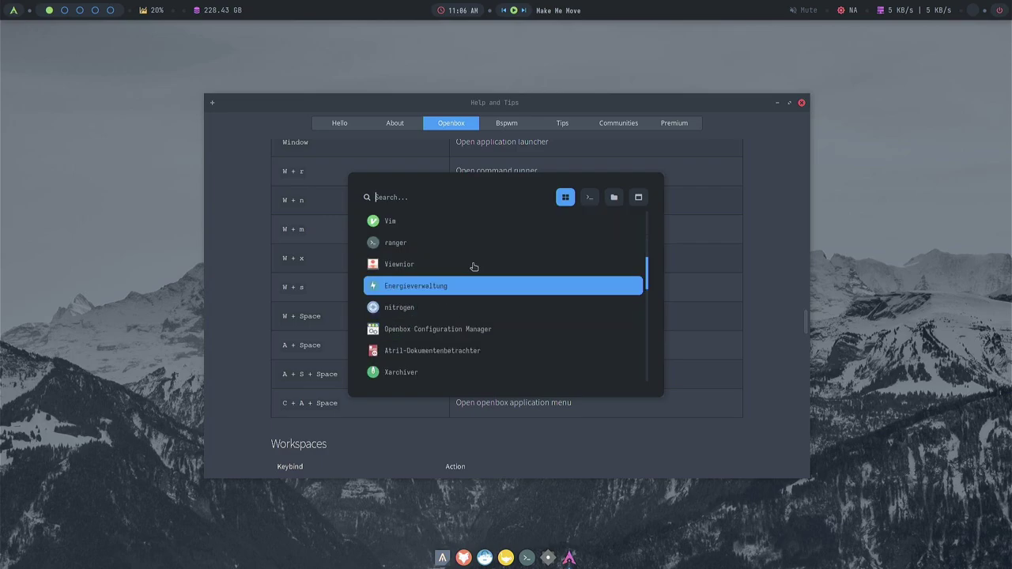
left_click(639, 199)
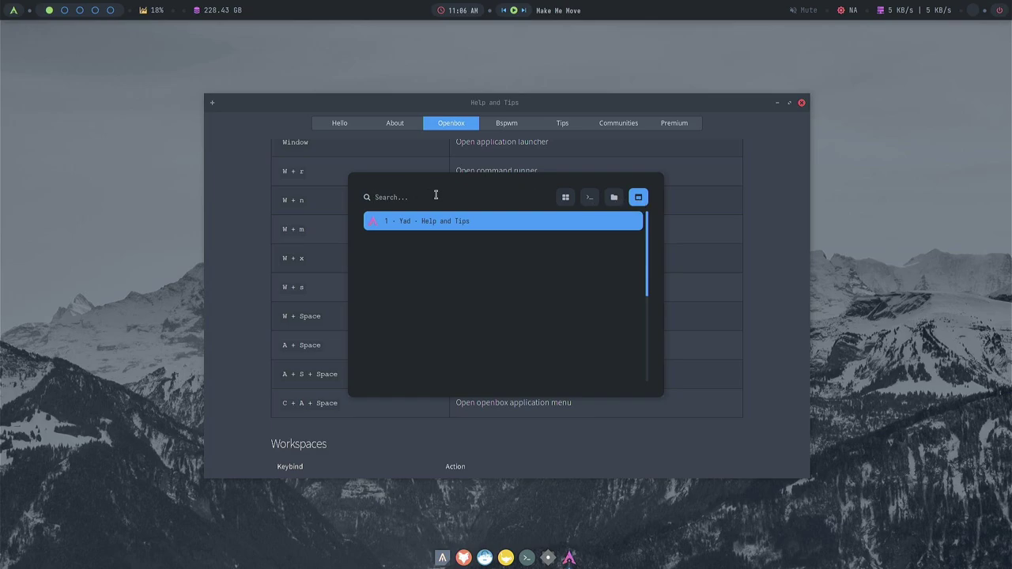
left_click(614, 198)
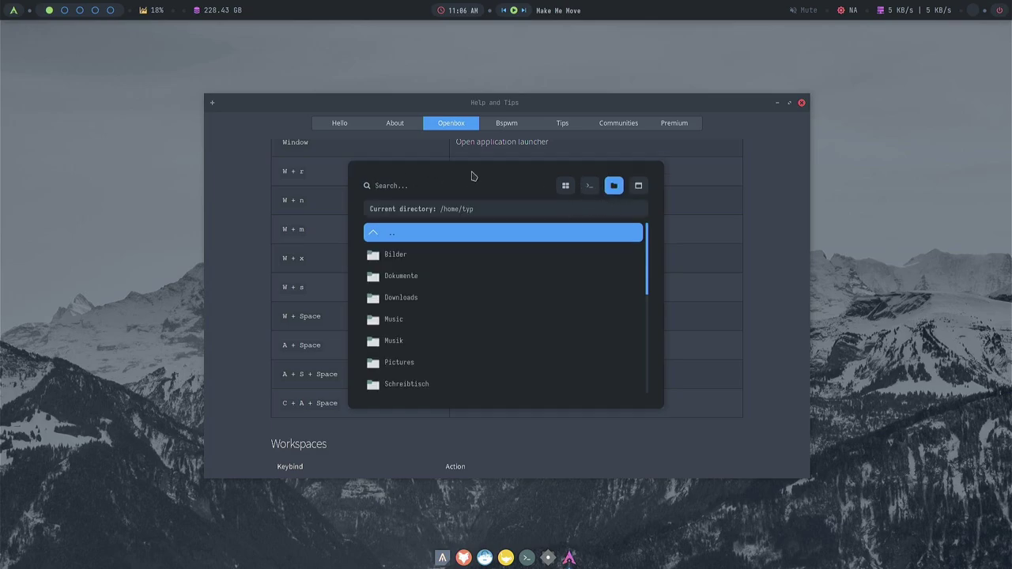
key("Down")
key("Down")
key("Down")
key("Down")
key("Down")
key("Down")
key("Down")
key("Down")
key("Down")
key("Down")
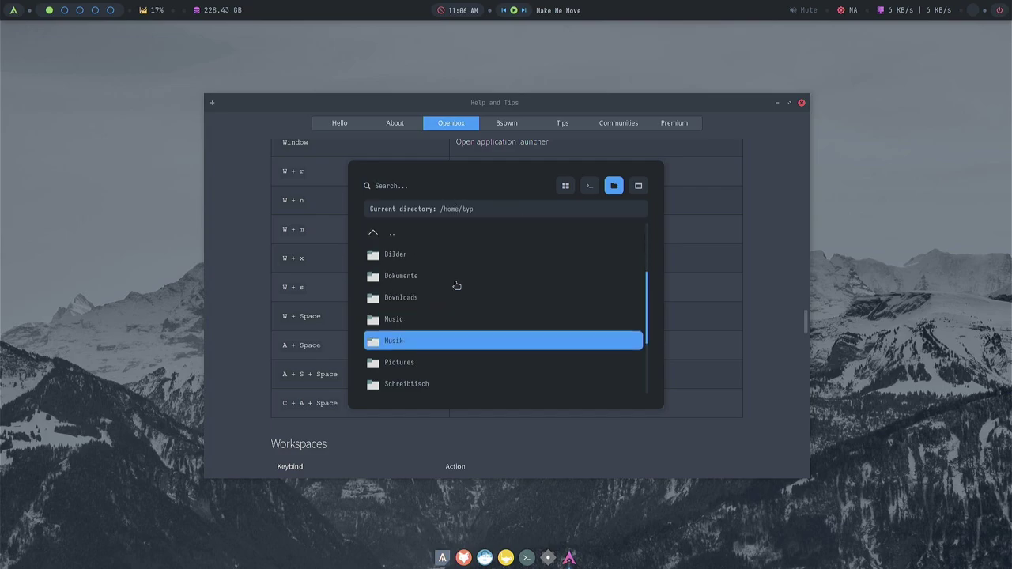
left_click(589, 185)
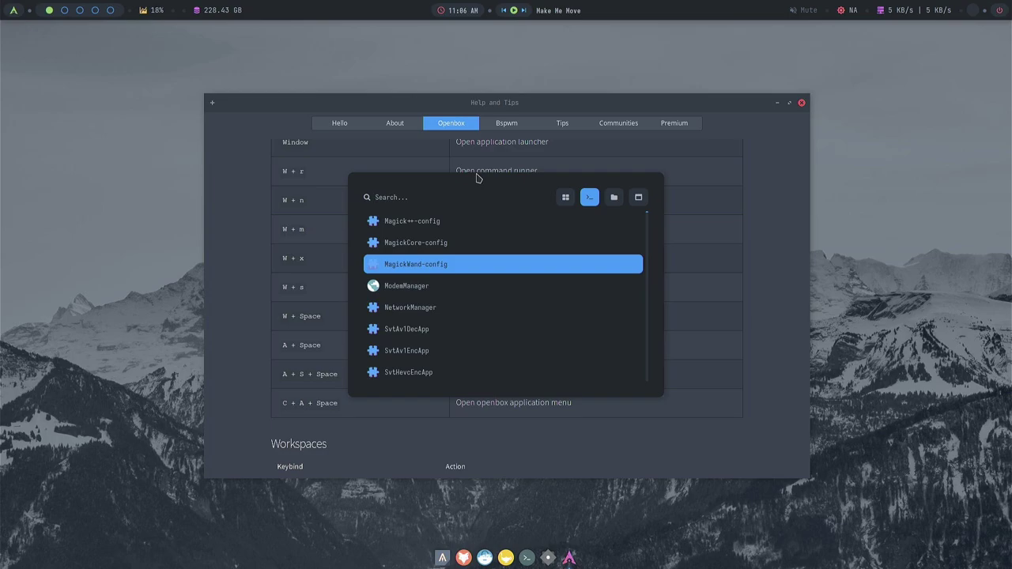
type("nano")
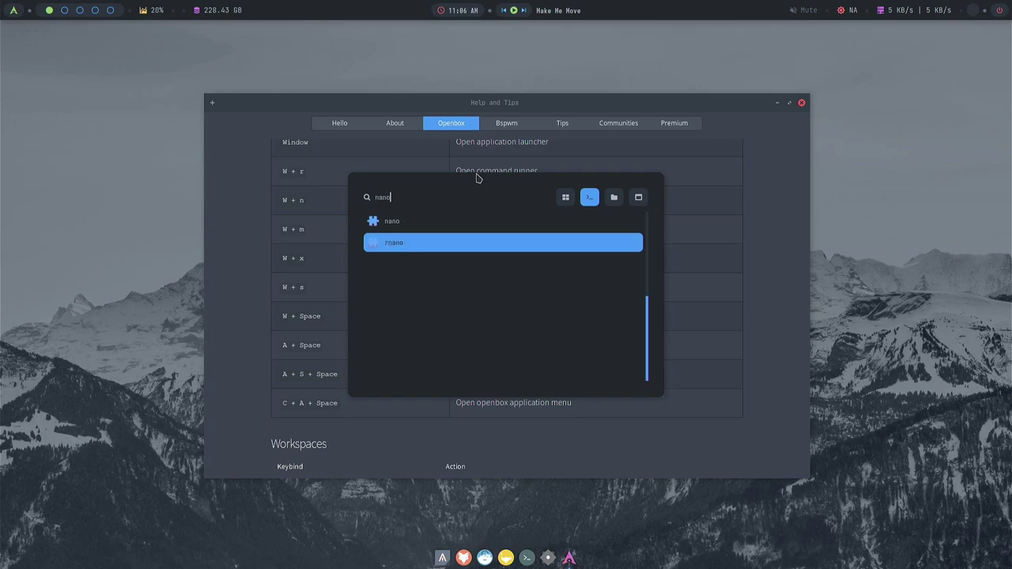
key("Return")
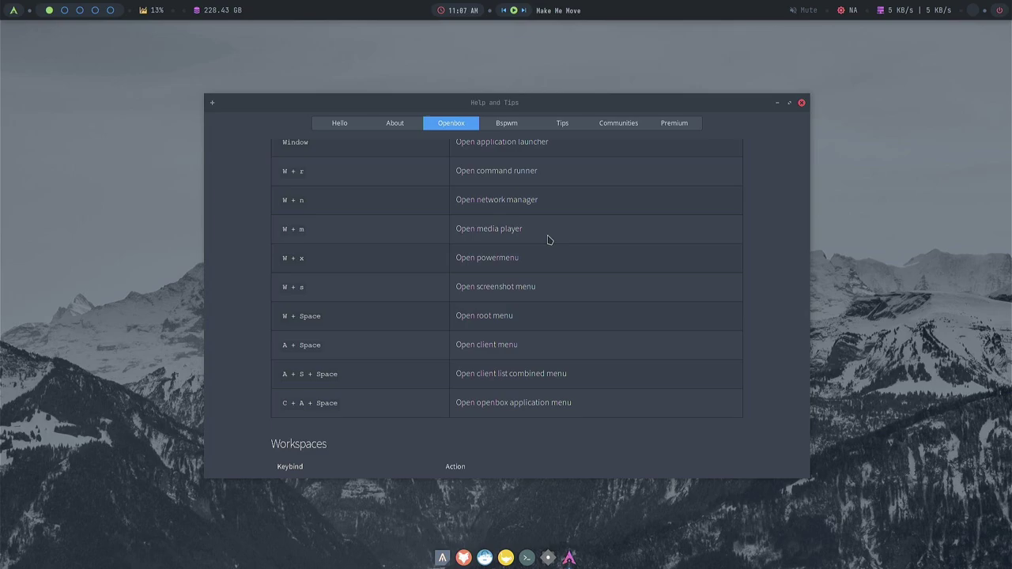
key("super")
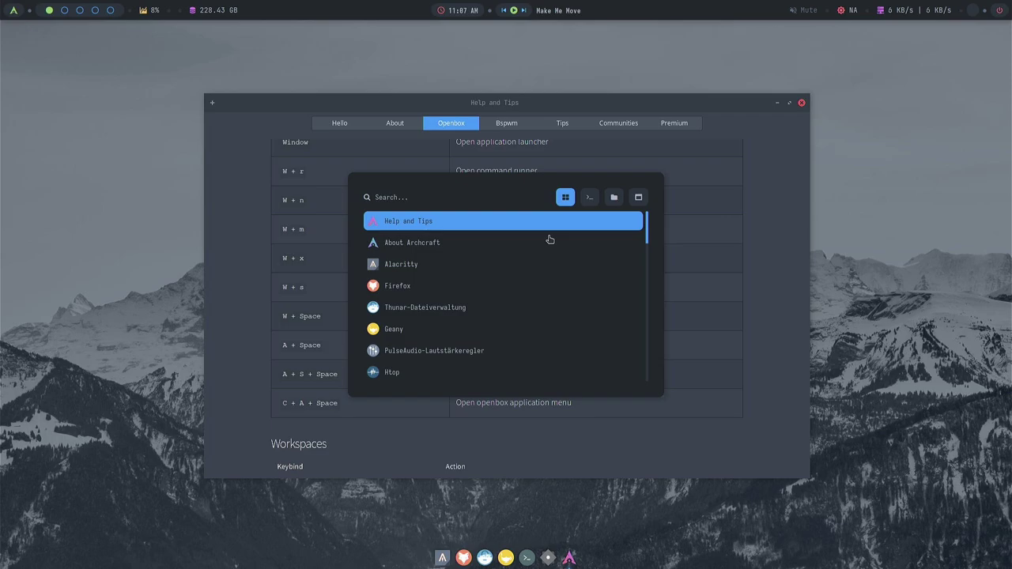
scroll(513, 269, "down", 11)
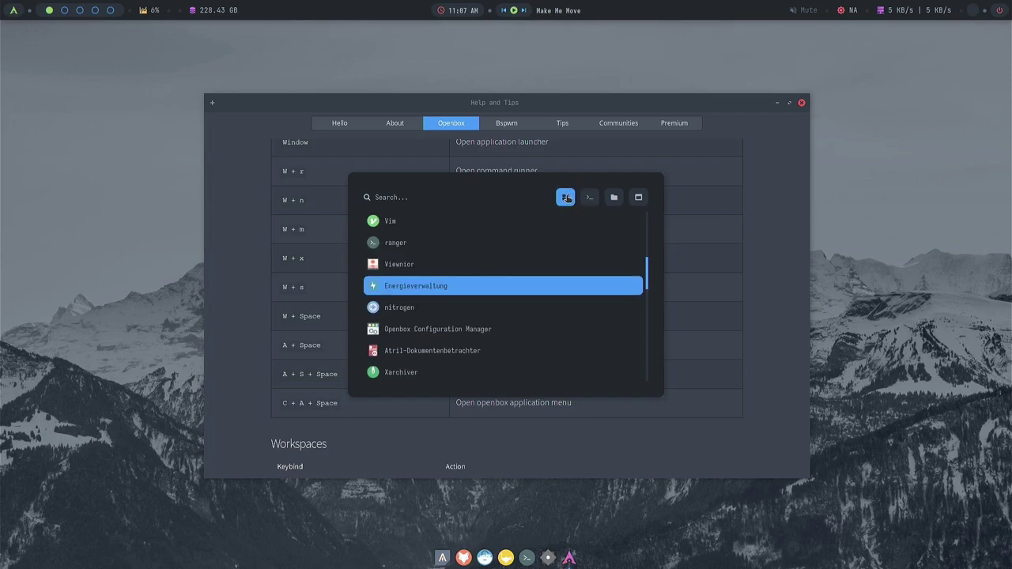
scroll(404, 279, "down", 15)
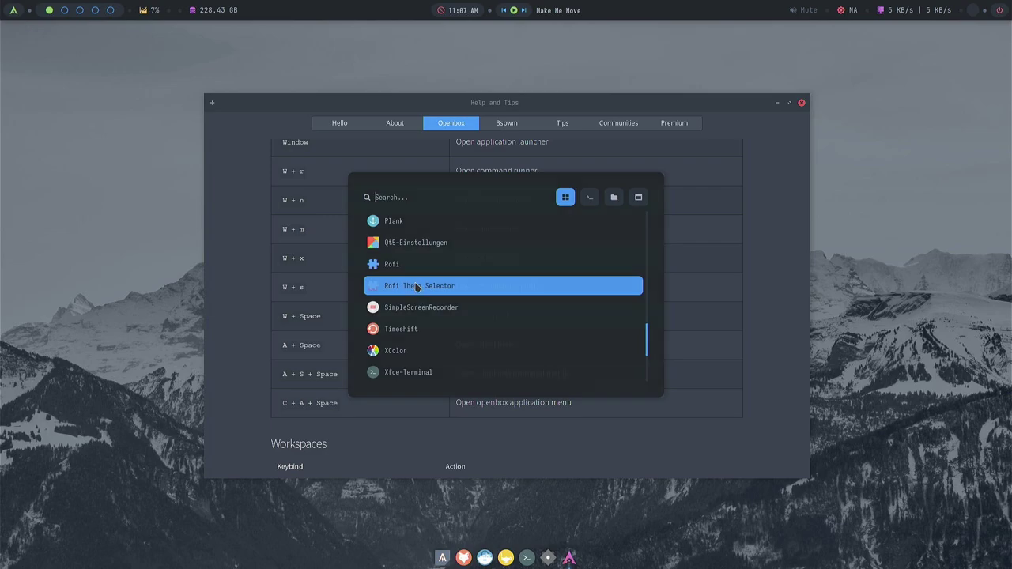
left_click(418, 287)
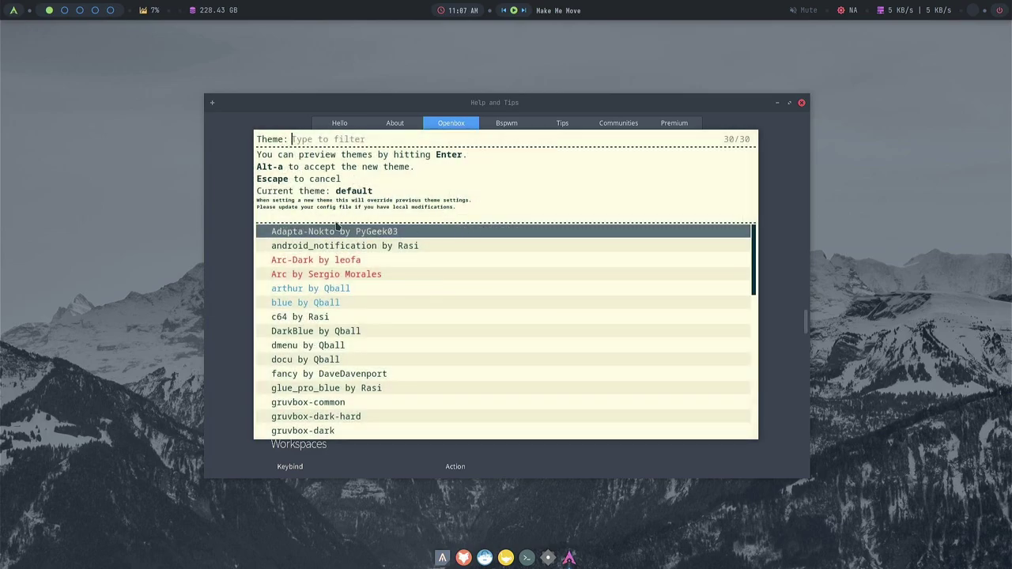
key("Escape")
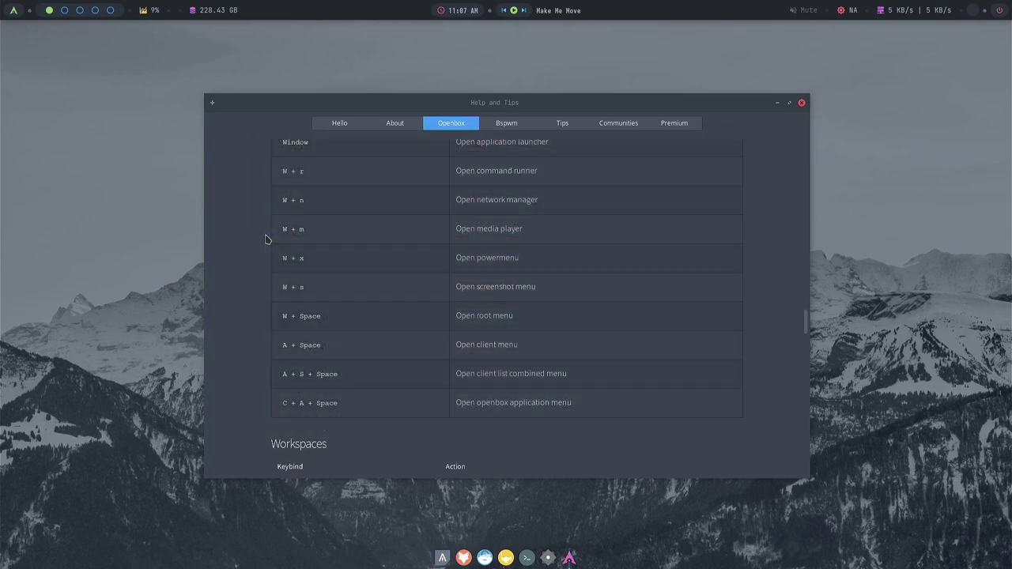
key("super")
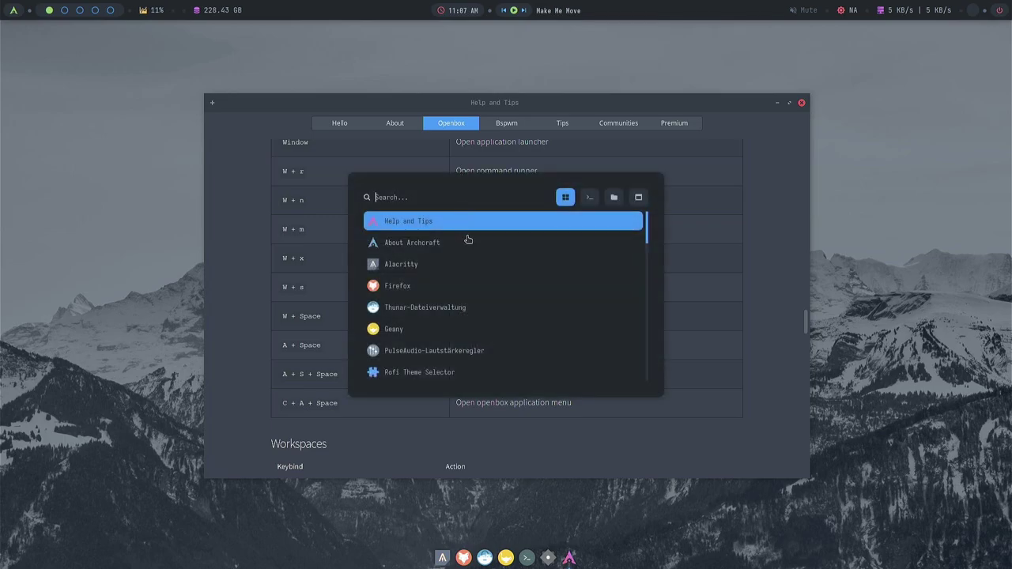
Dismiss the launcher, scroll to the Workspaces keybinds, and cycle through workspaces 2–5 back to 1.
left_click(609, 473)
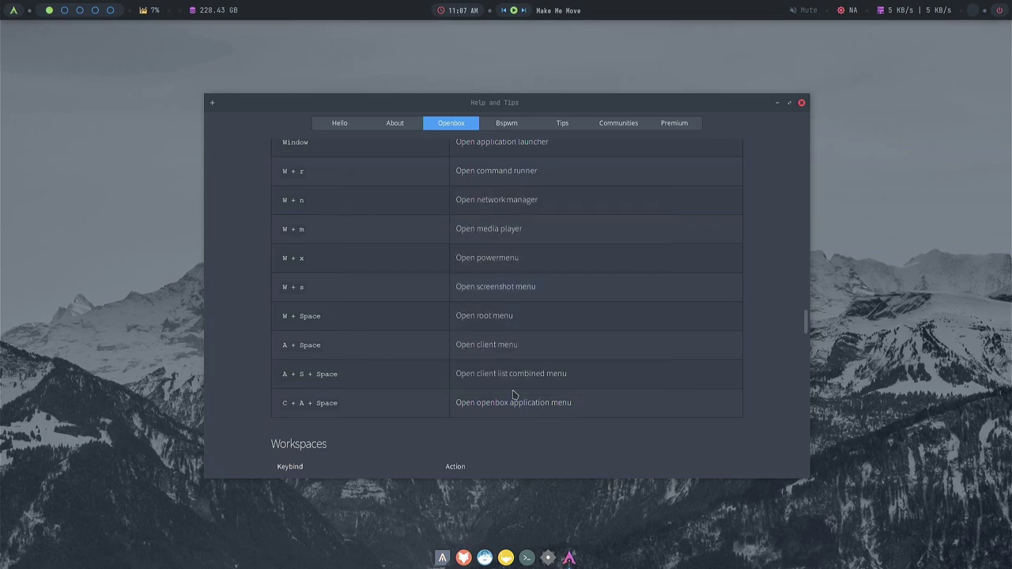
scroll(512, 356, "down", 2)
scroll(513, 356, "down", 5)
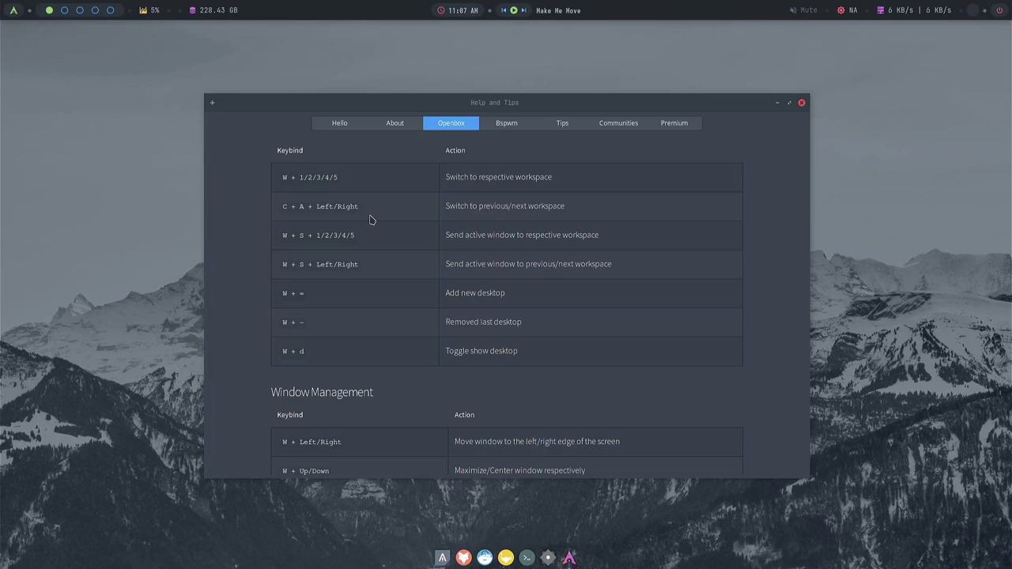
key("super+2")
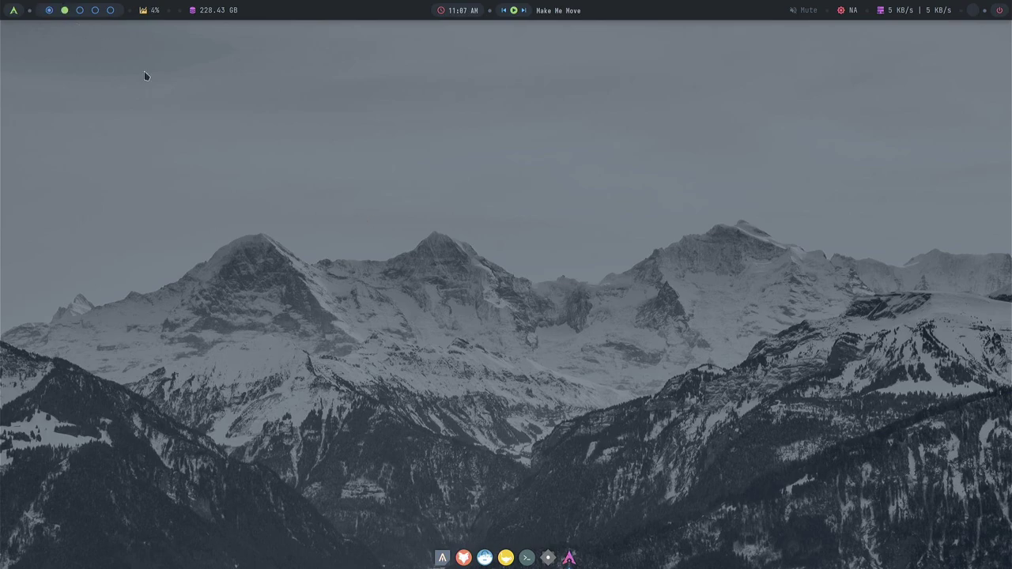
key("super+3")
key("super+4")
key("super+5")
key("super+1")
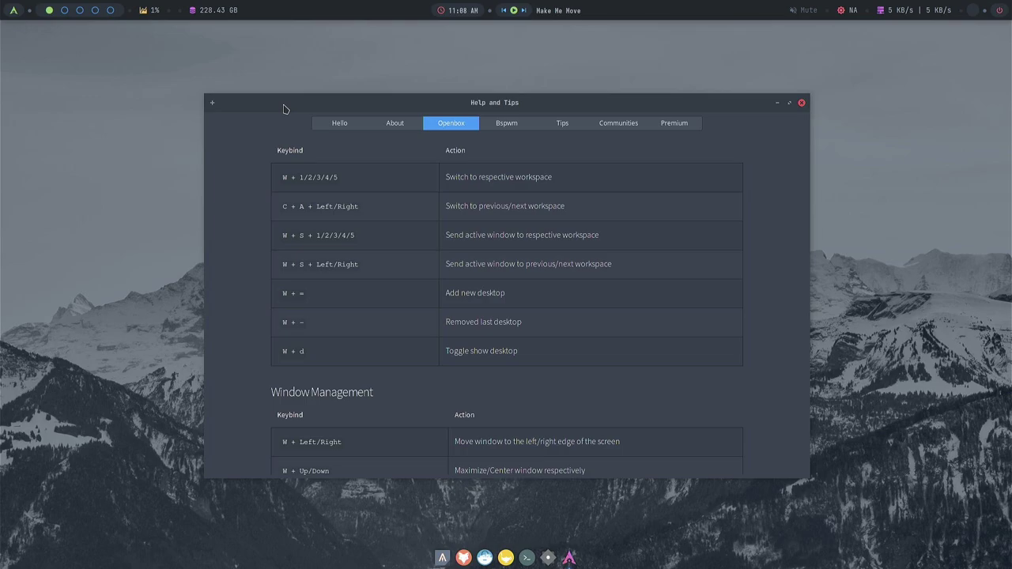
Send Help and Tips to workspace 2, check both workspaces, then move it back to workspace 1.
key("super+shift+2")
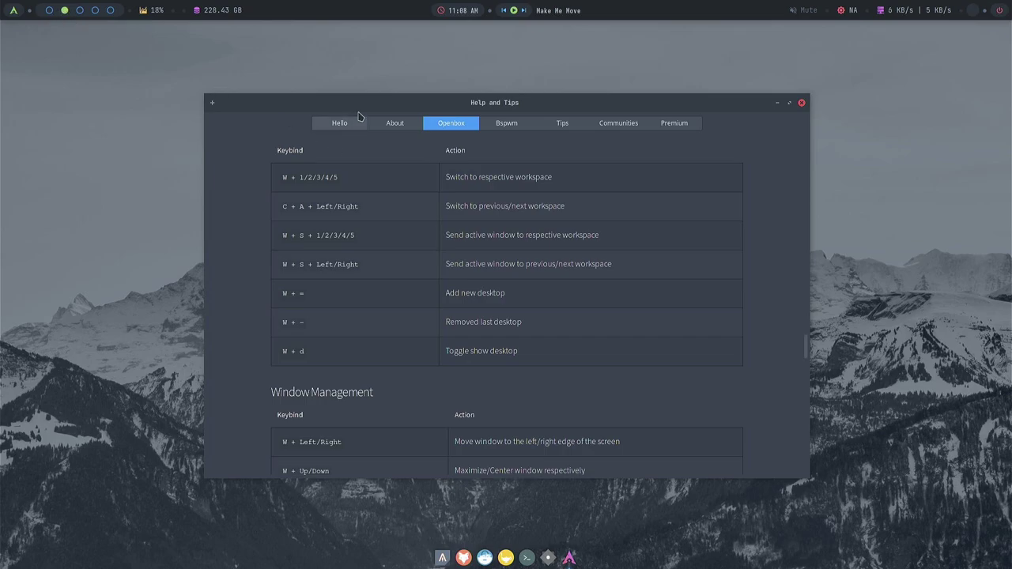
left_click(49, 11)
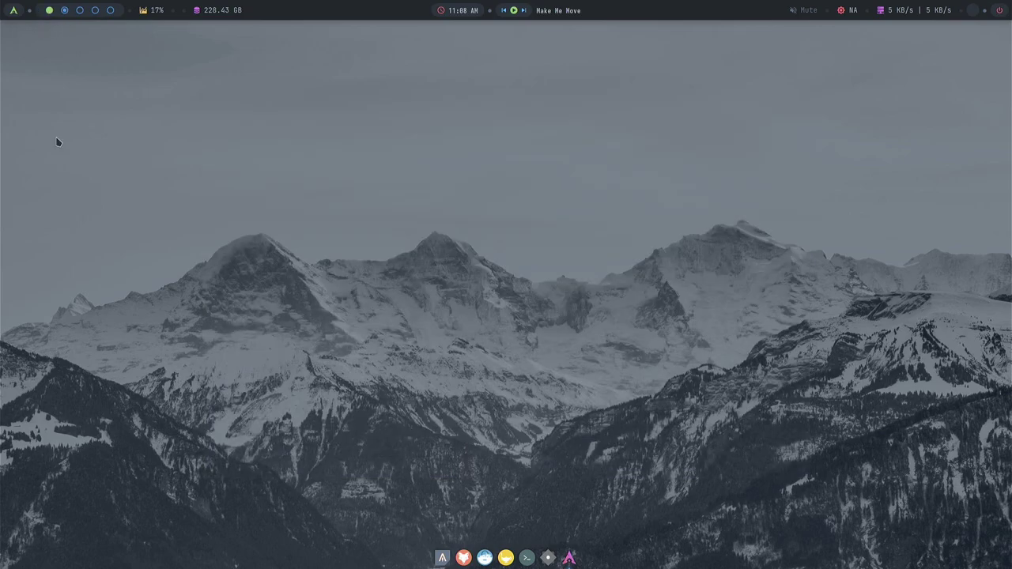
left_click(64, 11)
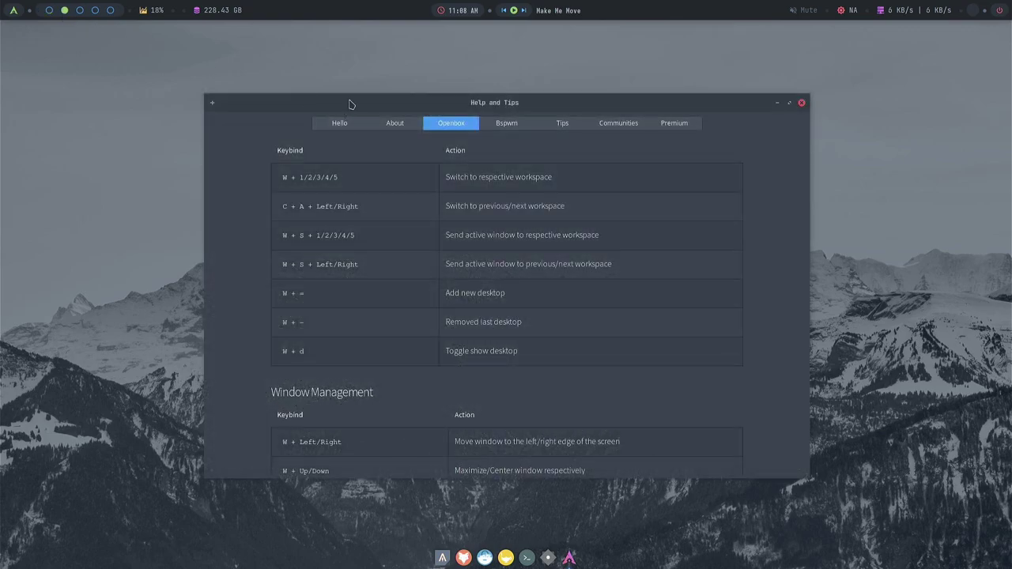
key("super+shift+1")
Open a terminal on workspace 2, maximize it, enlarge the font and run htop.
key("super+Return")
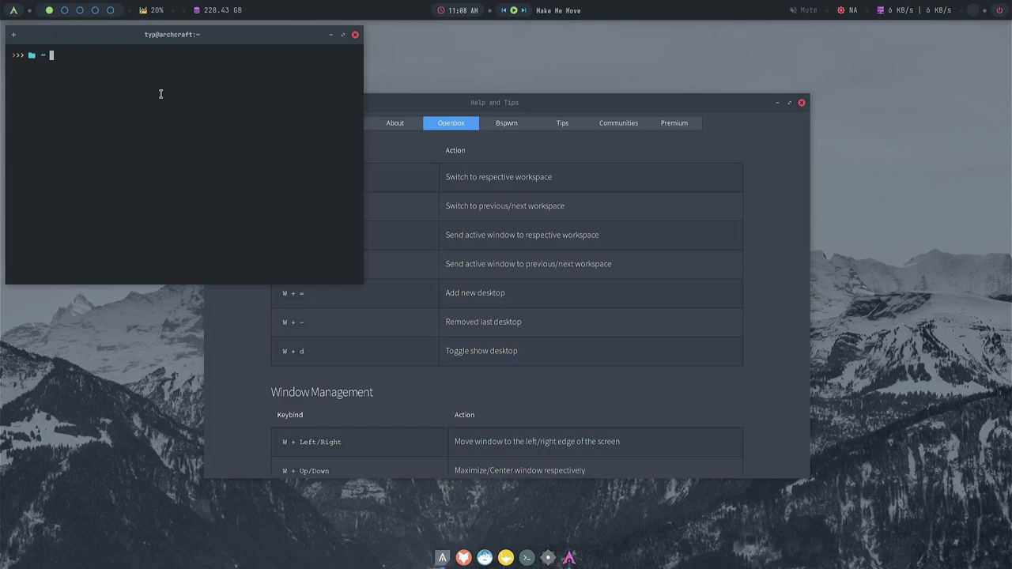
key("super+shift+2")
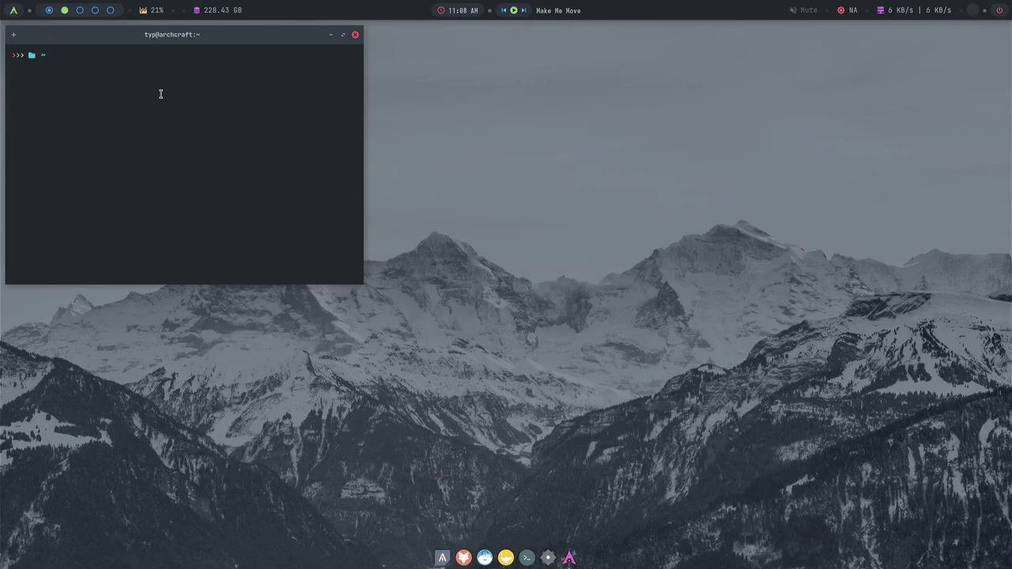
left_click(342, 35)
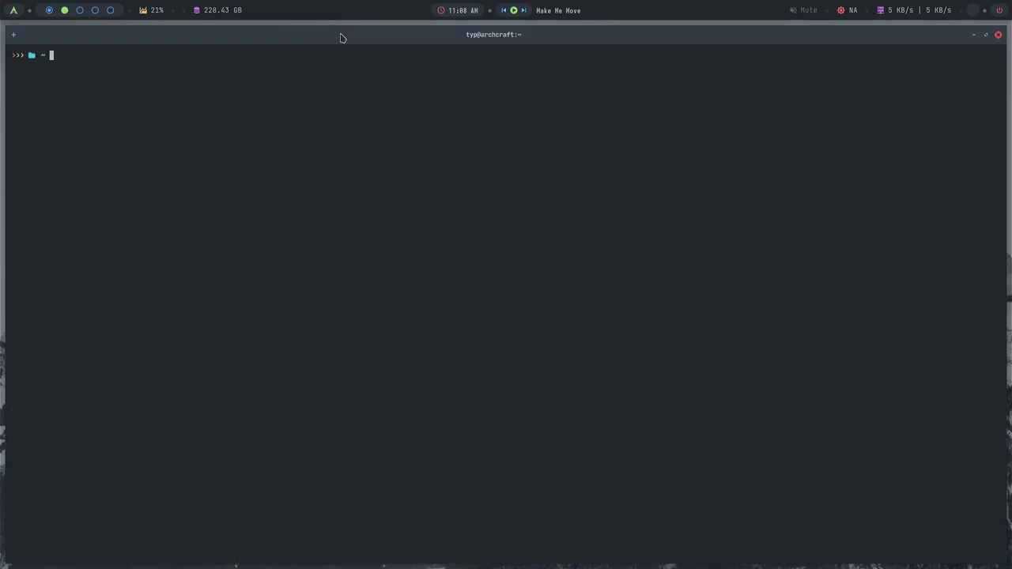
key("ctrl+plus")
key("ctrl+plus")
key("ctrl+plus")
type("hrop")
key("Return")
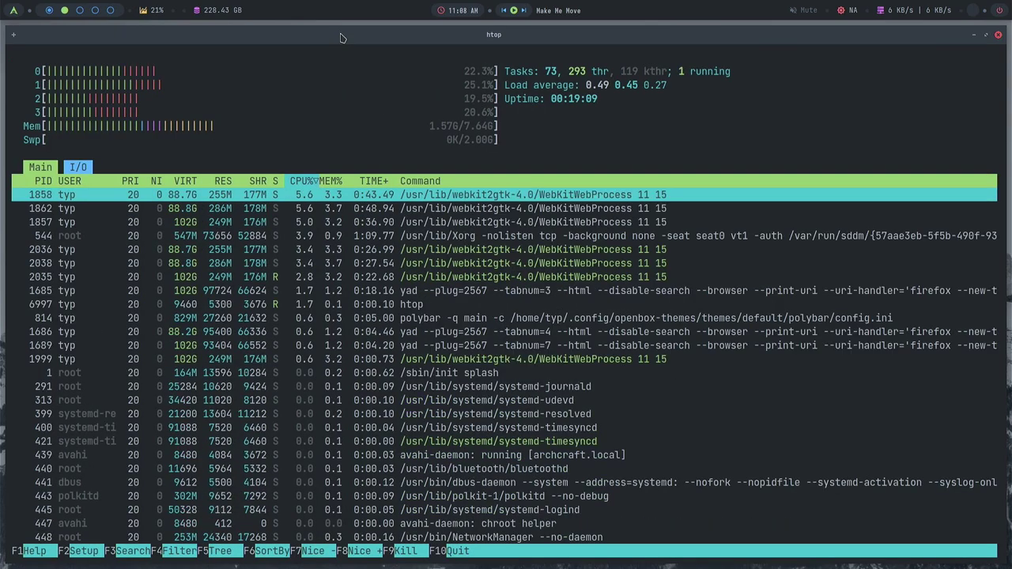
Switch between workspaces 1 and 2 a few times, then quit htop and close the terminal.
key("super+1")
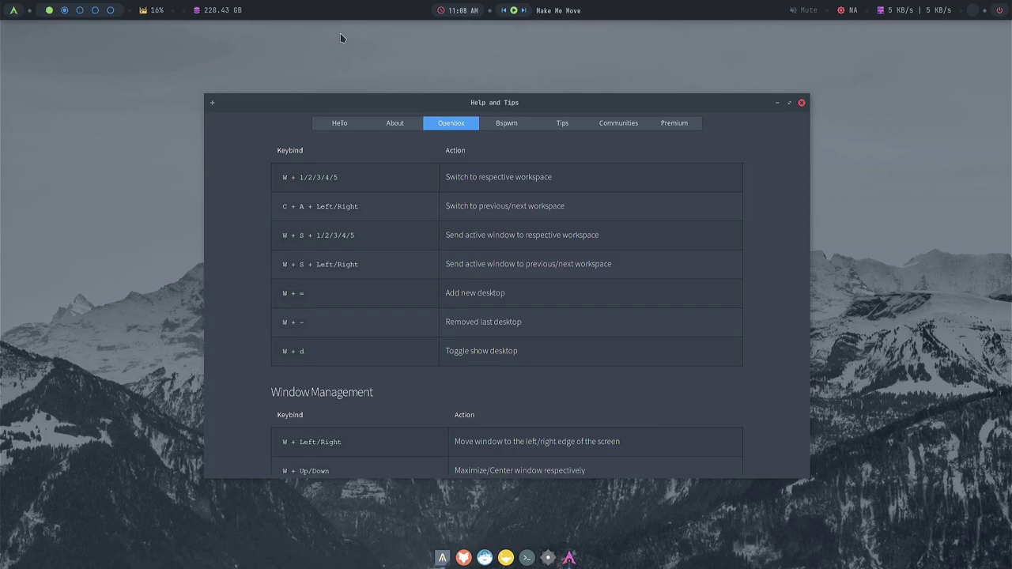
key("super+2")
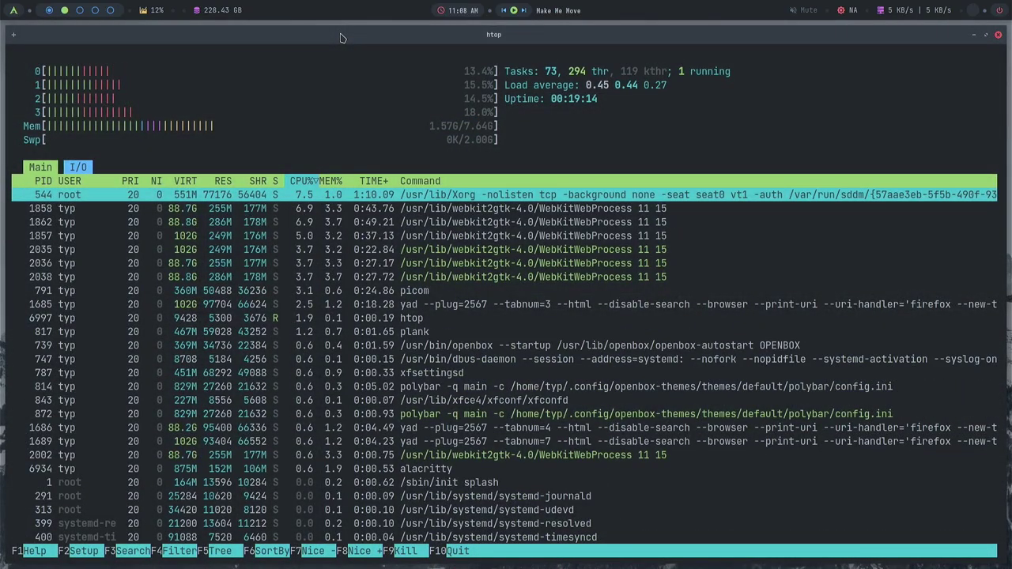
key("super+1")
key("super+2")
key("super+1")
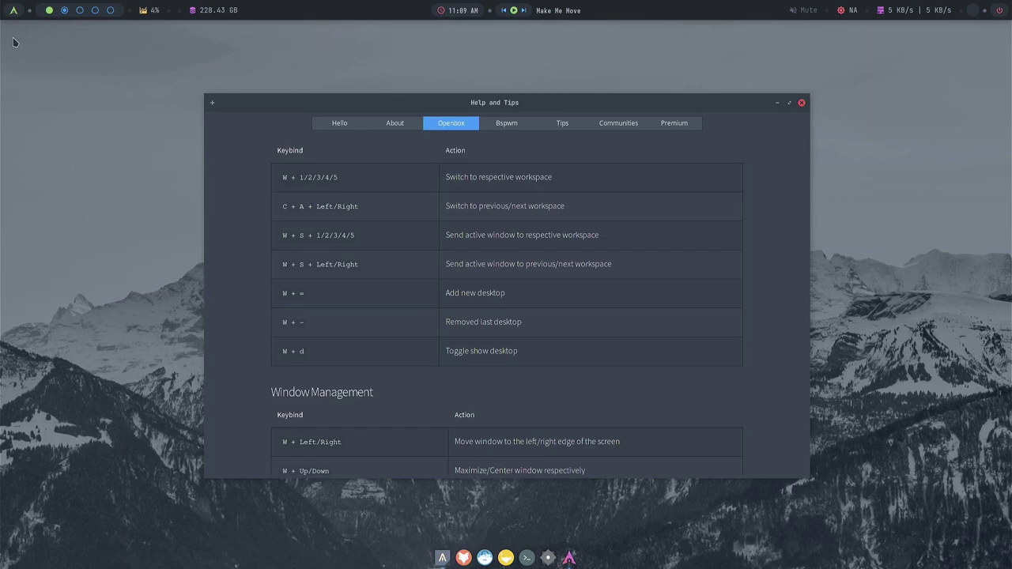
key("super+2")
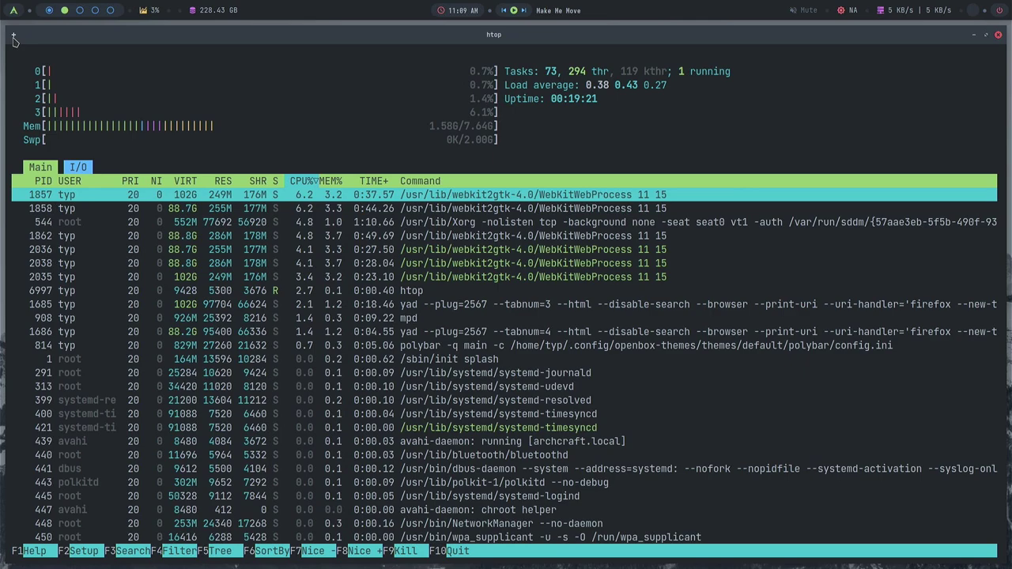
key("q")
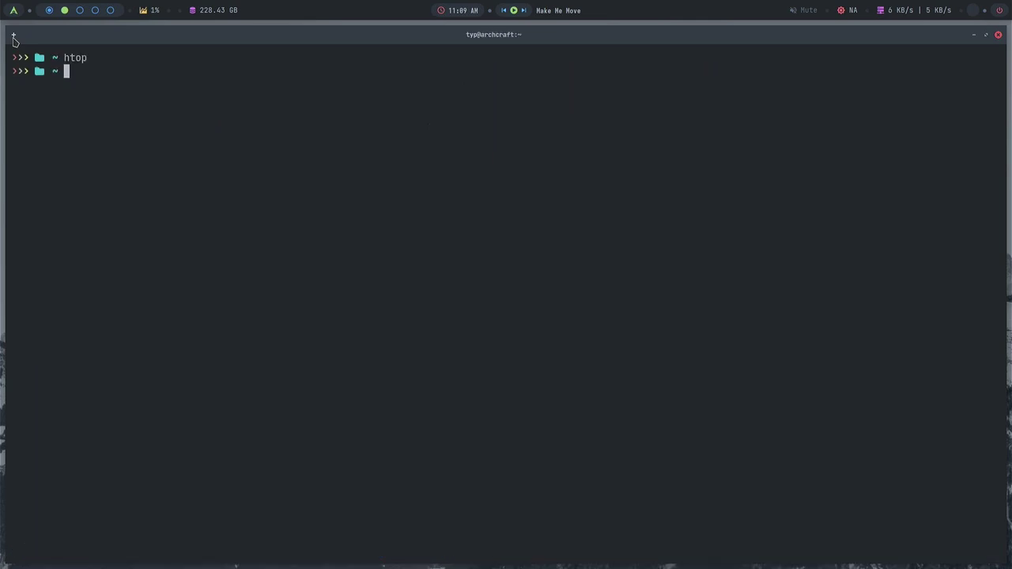
left_click(998, 36)
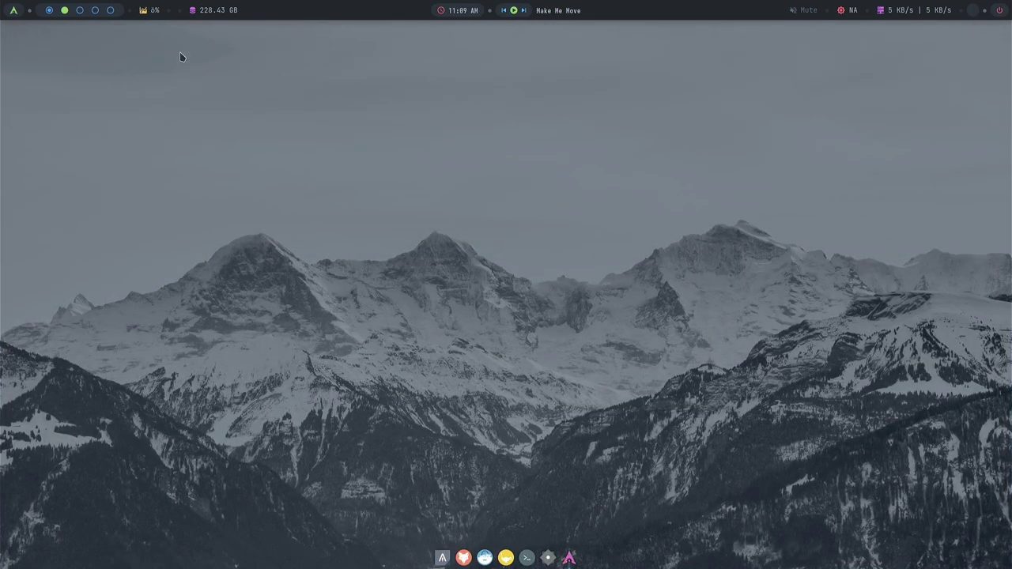
Go back to the Help and Tips workspace and scroll to the Window Management keybinds.
key("super+h")
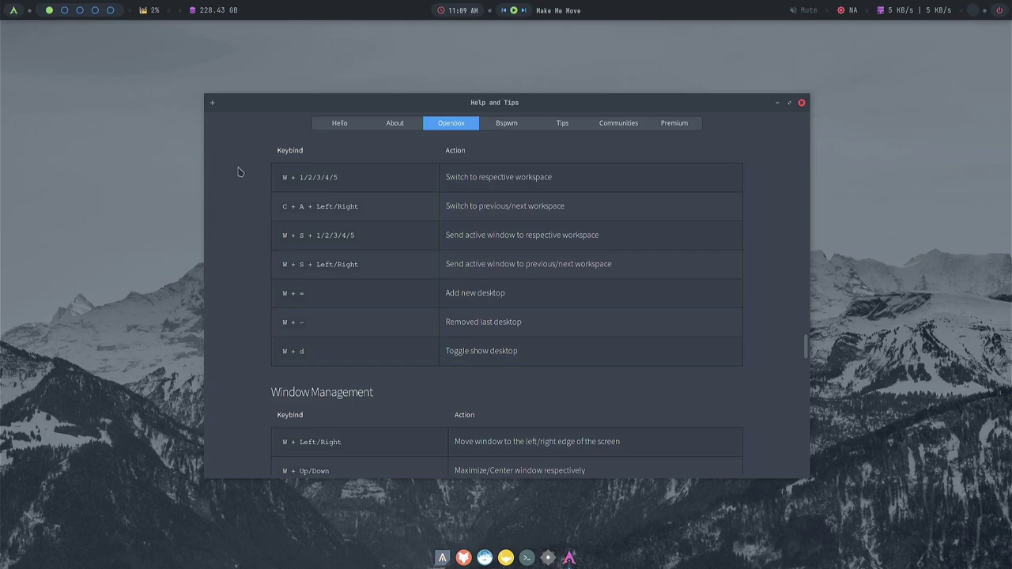
scroll(562, 229, "down", 5)
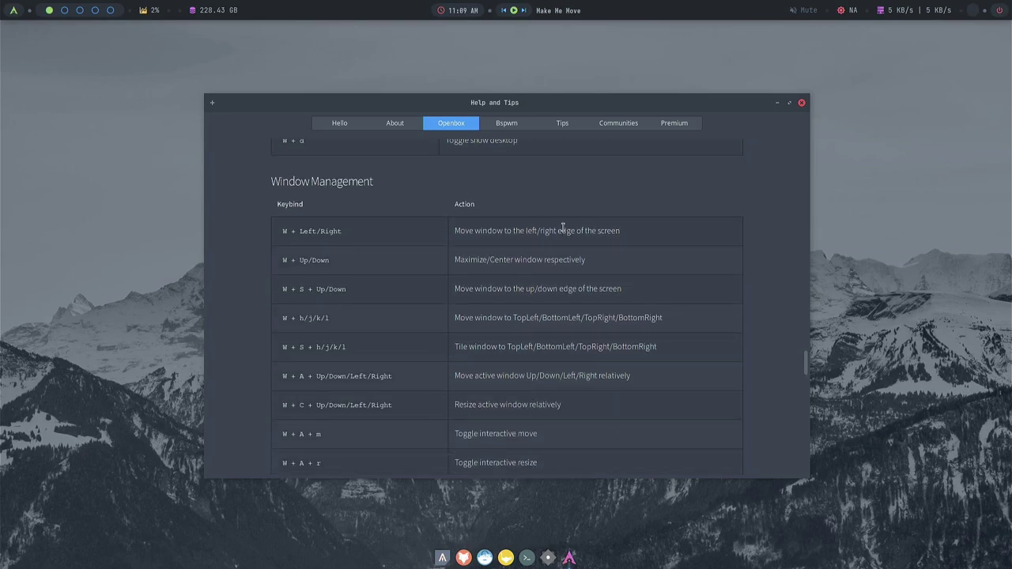
scroll(562, 228, "down", 2)
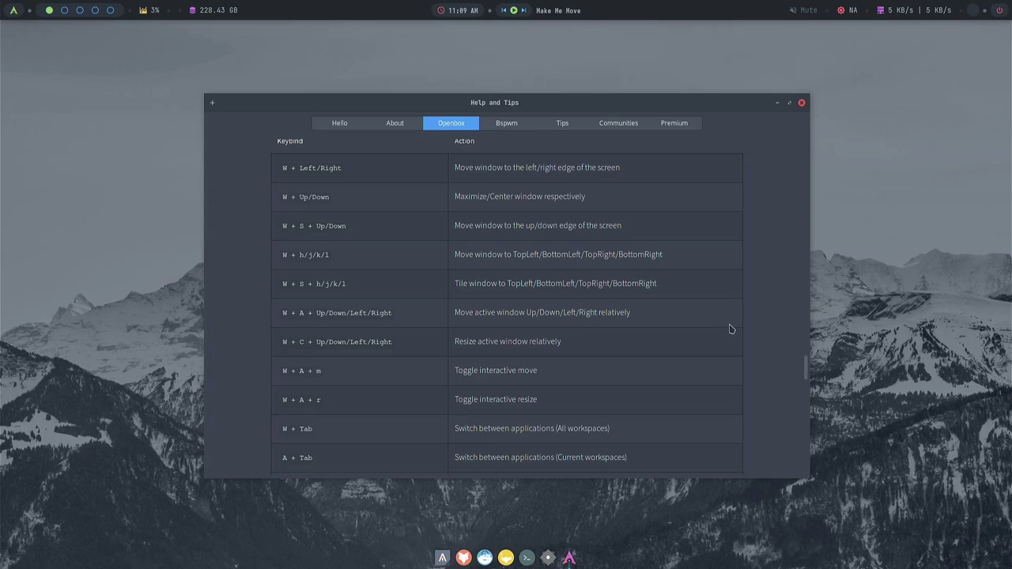
scroll(445, 236, "up", 1)
scroll(444, 236, "up", 1)
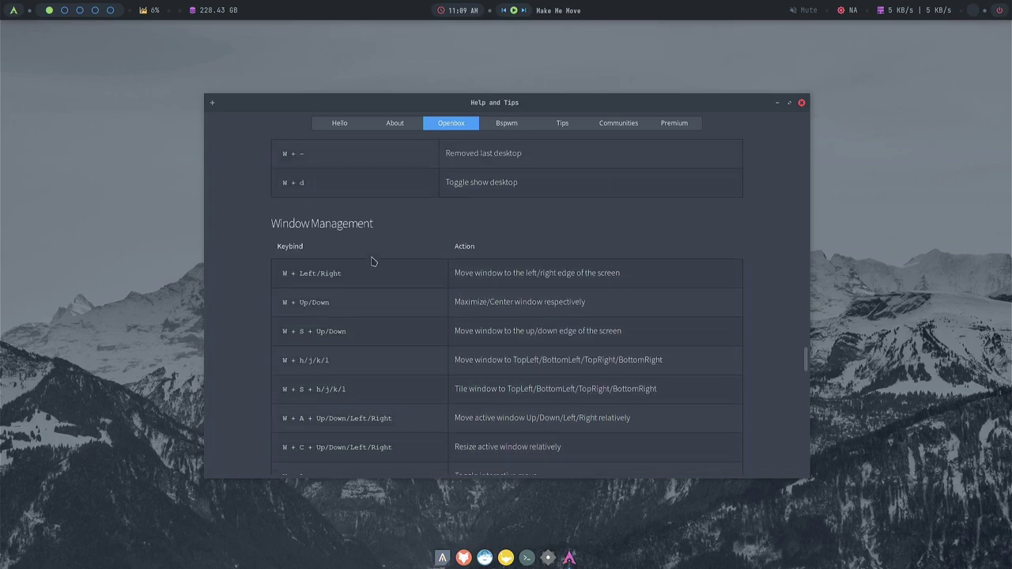
scroll(423, 274, "down", 1)
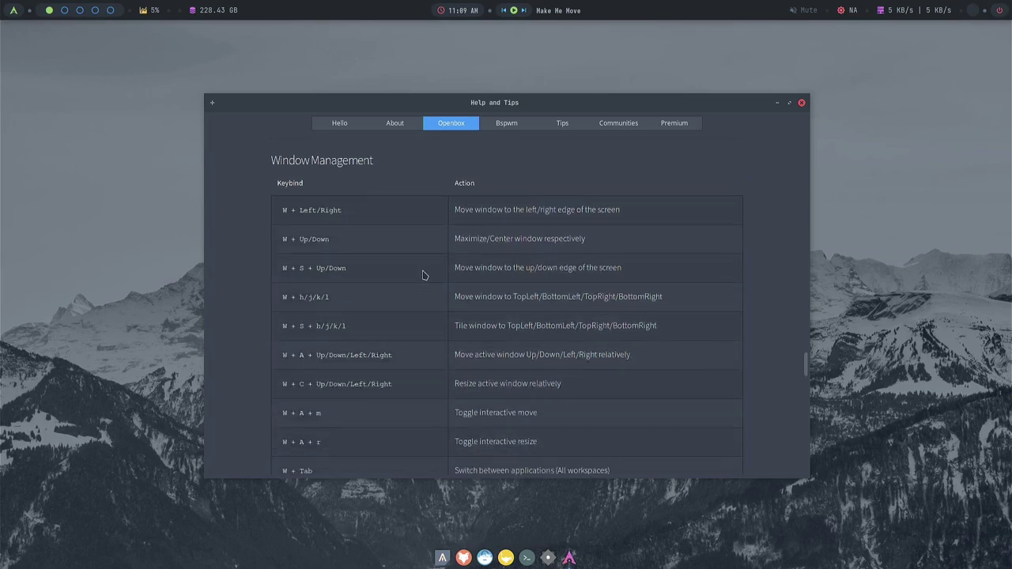
scroll(423, 274, "down", 1)
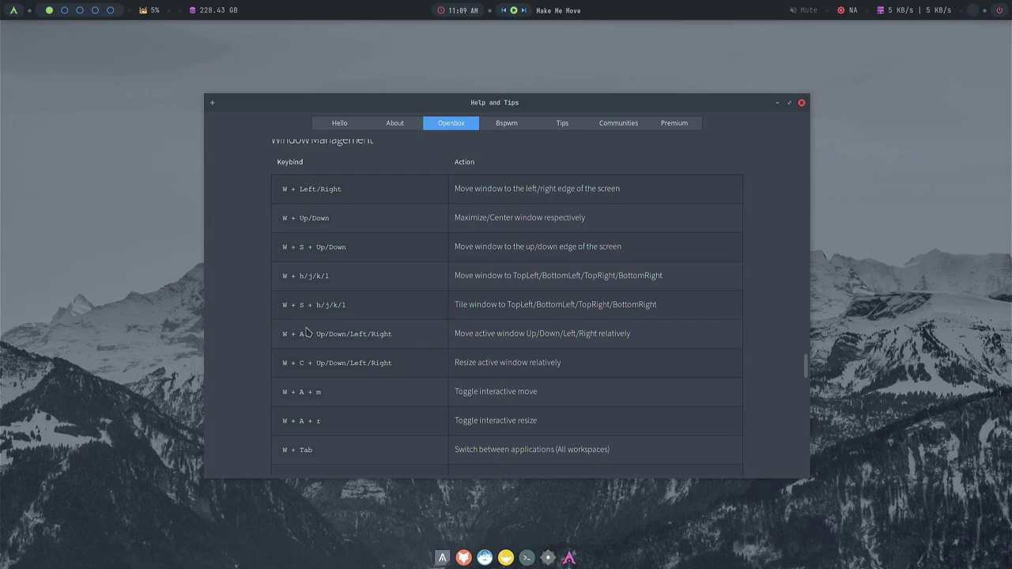
Move the Help and Tips window around with Super+Alt+arrow keys.
key("super+alt+Up")
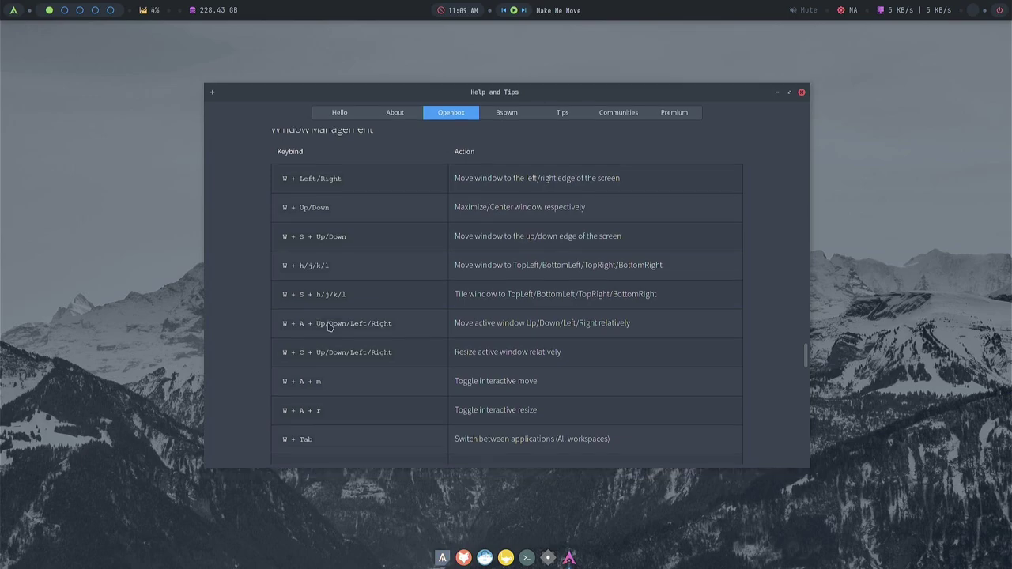
key("super+alt+Right")
key("super+alt+Right")
key("super+alt+Right")
key("super+alt+Down")
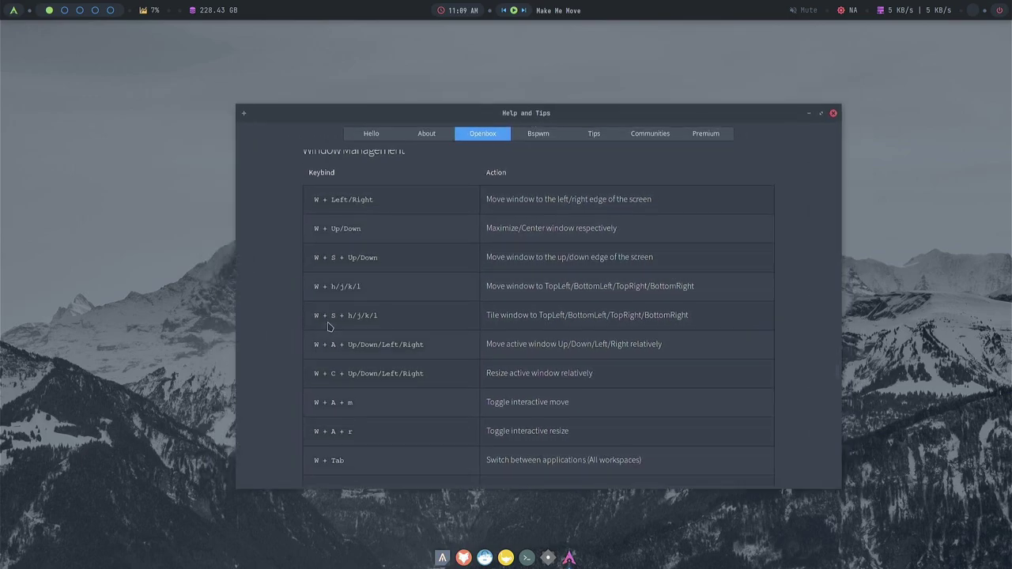
key("super+alt+Left")
key("super+alt+Left")
key("super+alt+Left")
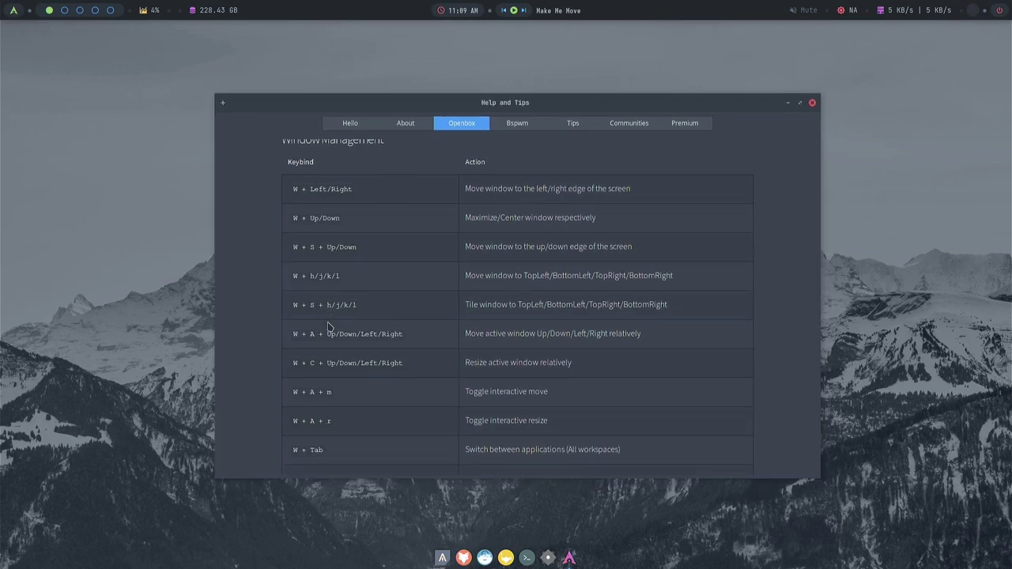
key("super+alt+Right")
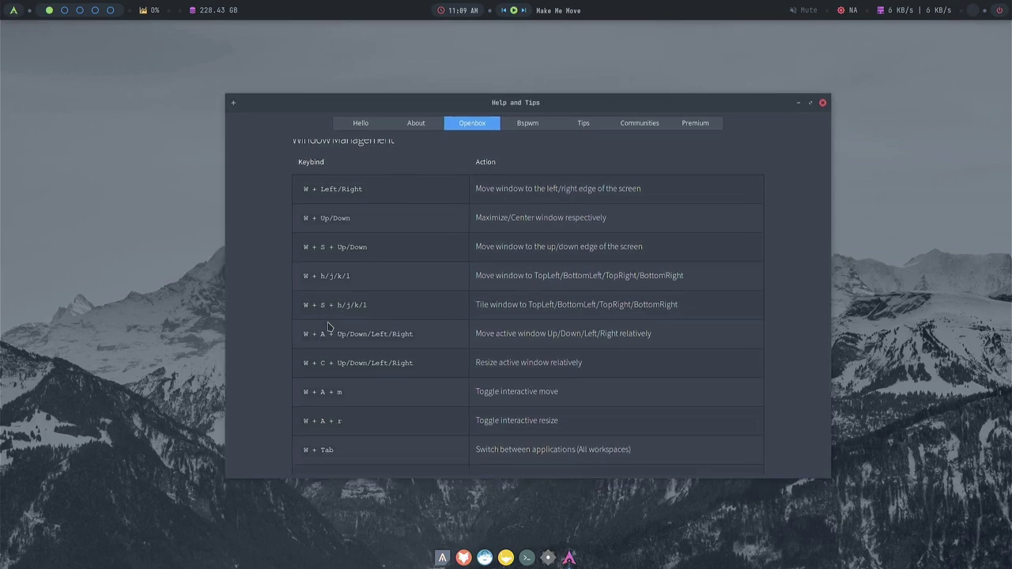
scroll(330, 326, "down", 10)
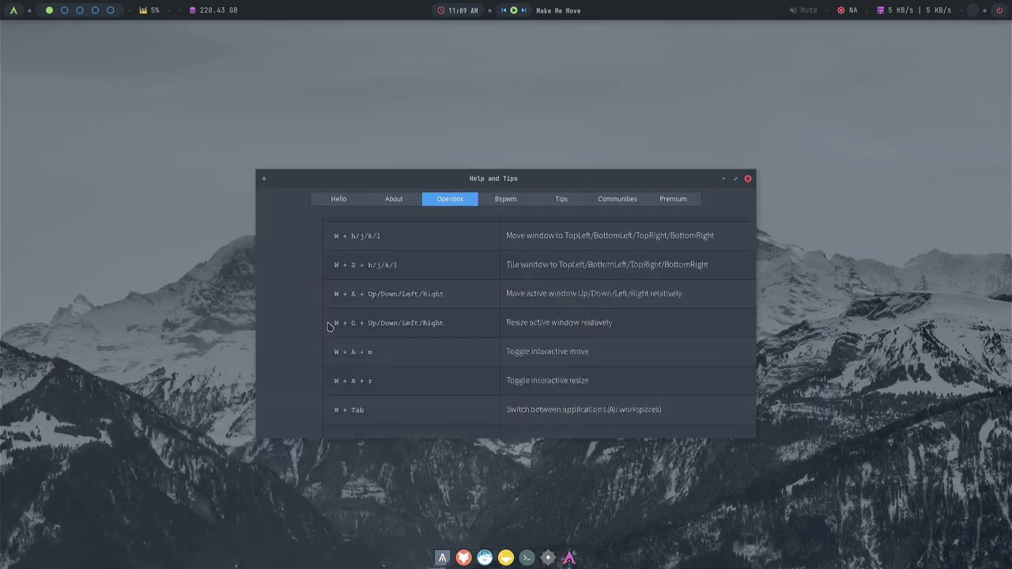
Snap the window to each corner with Super+Y/U/J/K, then drag it upper-left and enlarge it.
key("super+j")
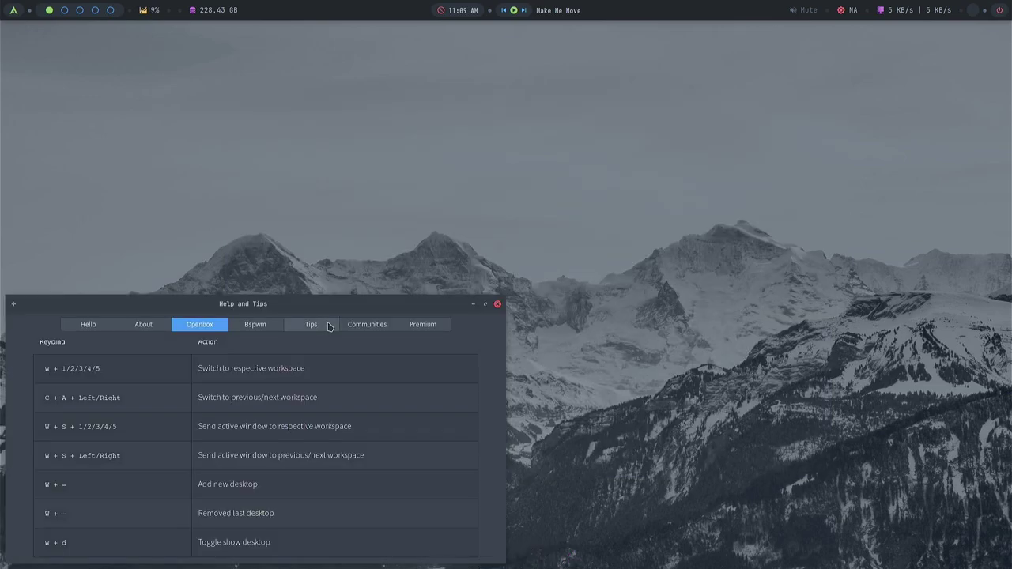
key("super+u")
key("super+k")
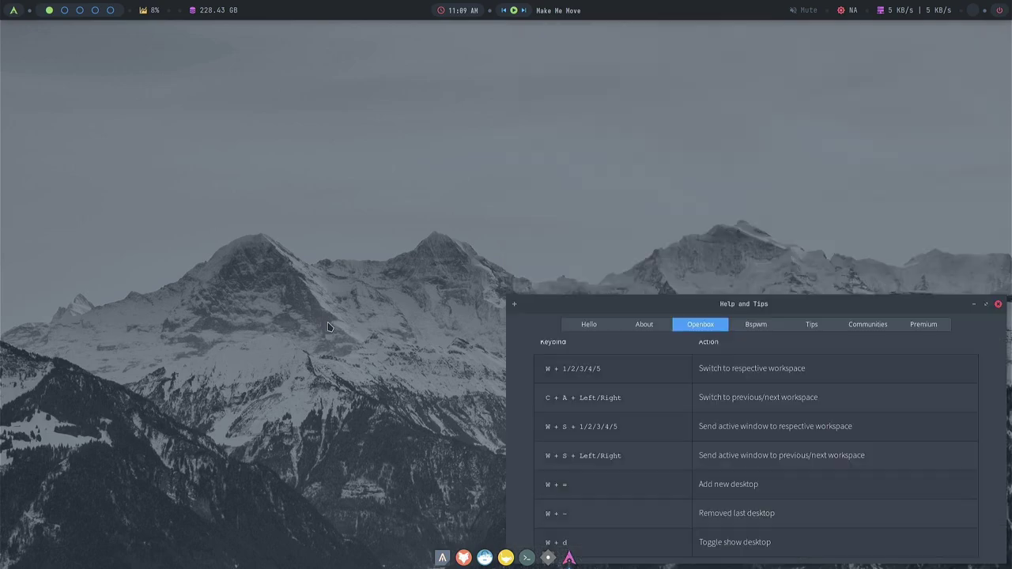
key("super+u")
key("super+j")
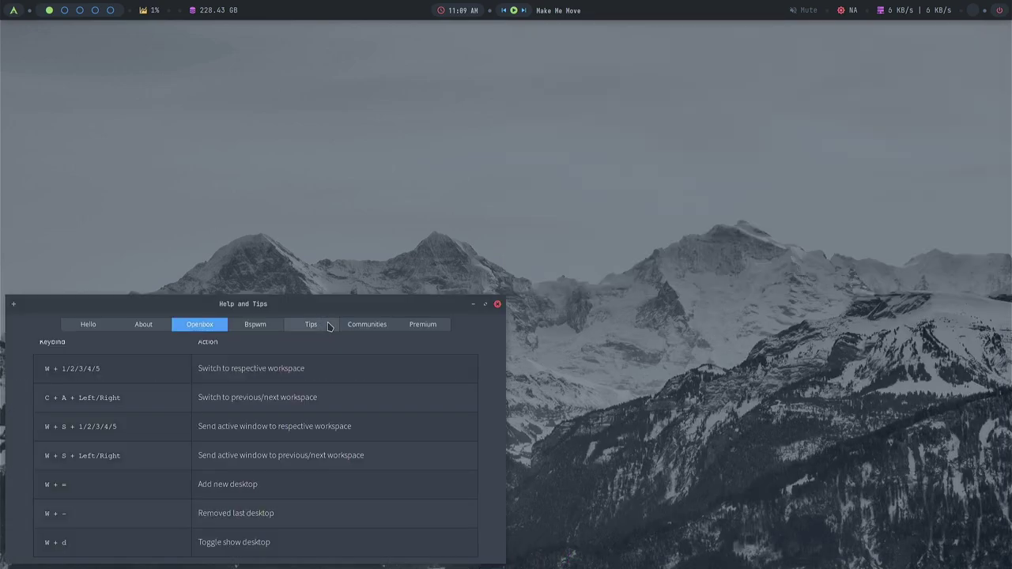
key("super+y")
key("super+j")
key("super+k")
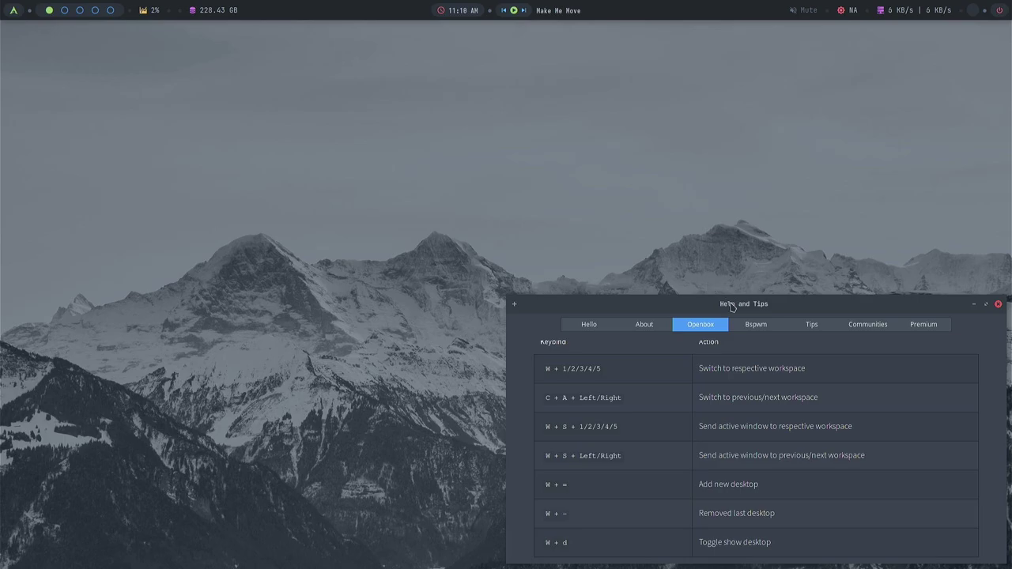
left_click_drag(729, 306, 371, 111)
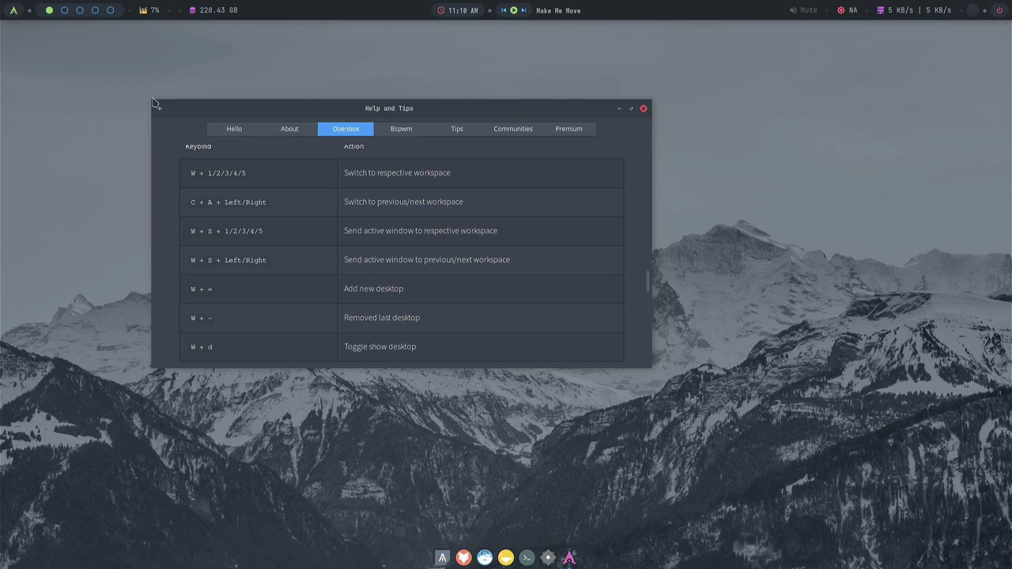
left_click_drag(156, 103, 51, 44)
Recentre Help and Tips, then launch Thunar from the launcher by typing 'thu'.
left_click_drag(366, 60, 611, 163)
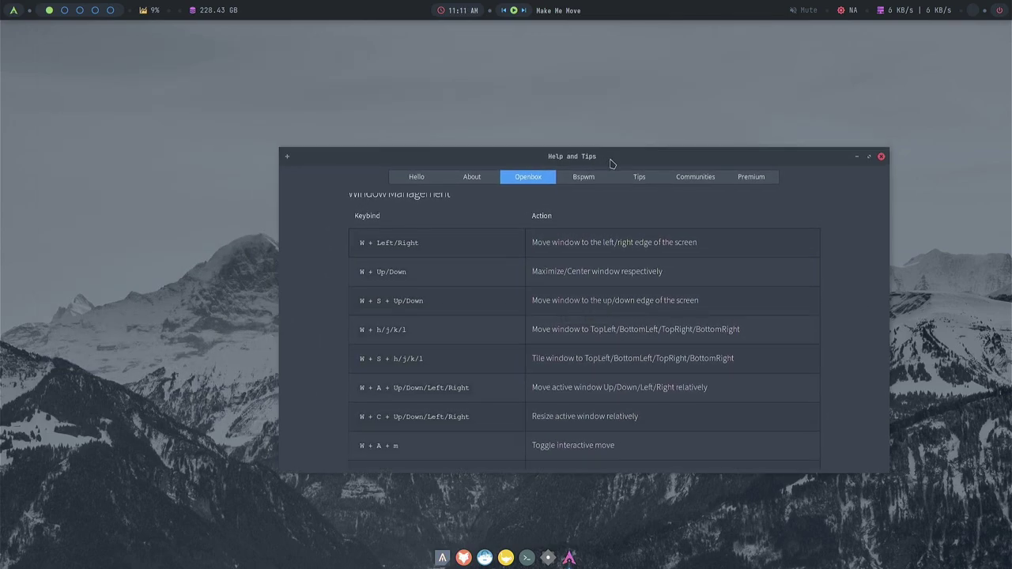
key("alt+F1")
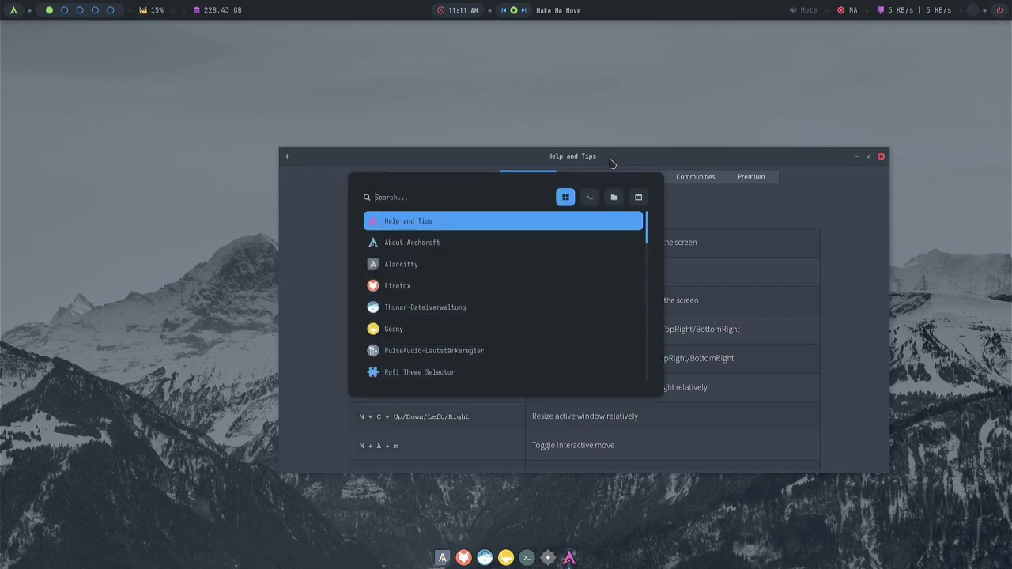
type("thun")
key("Return")
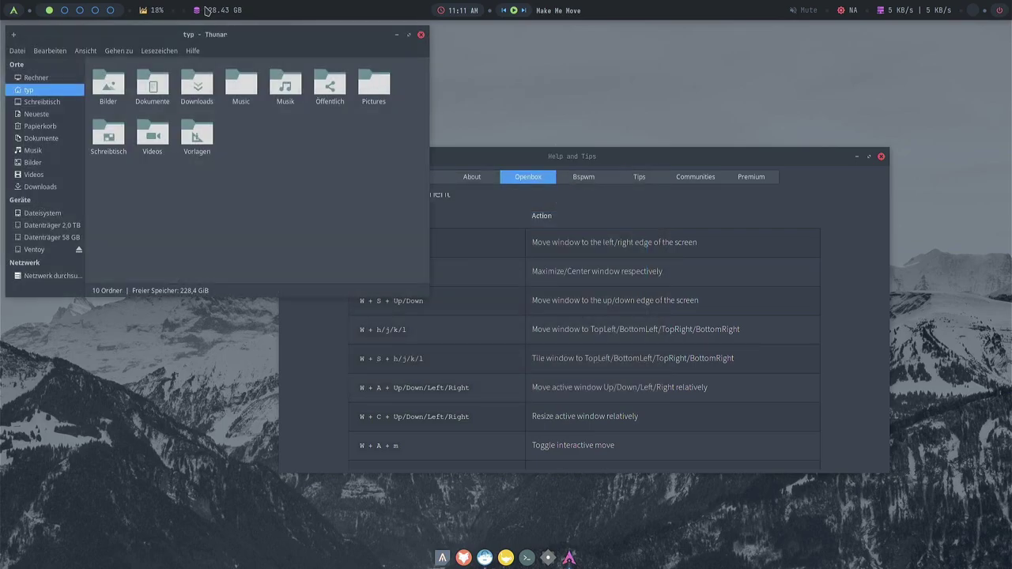
Shrink the Thunar window and place it at the top-left of the screen.
left_click_drag(222, 44, 324, 75)
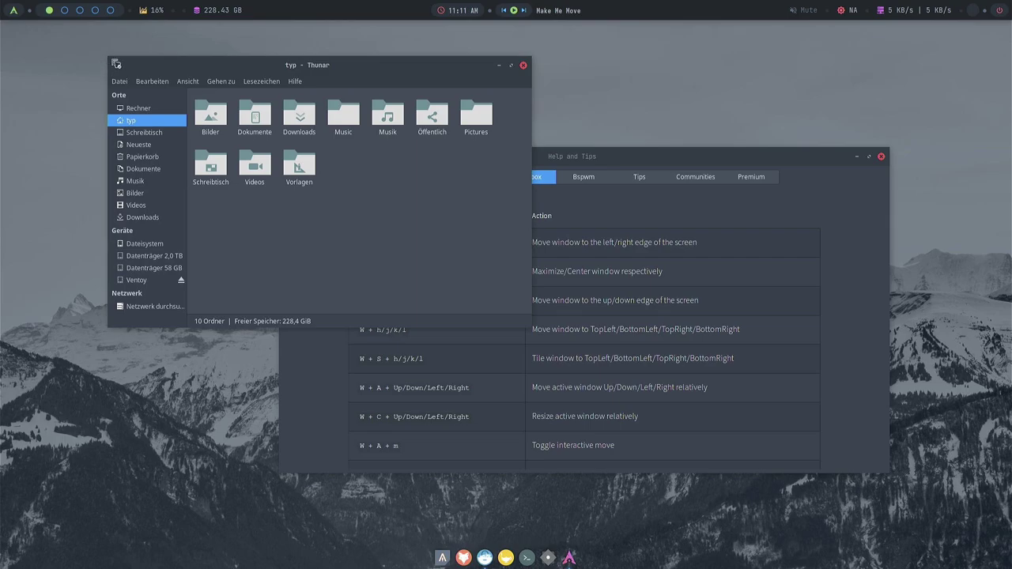
left_click_drag(116, 63, 186, 109)
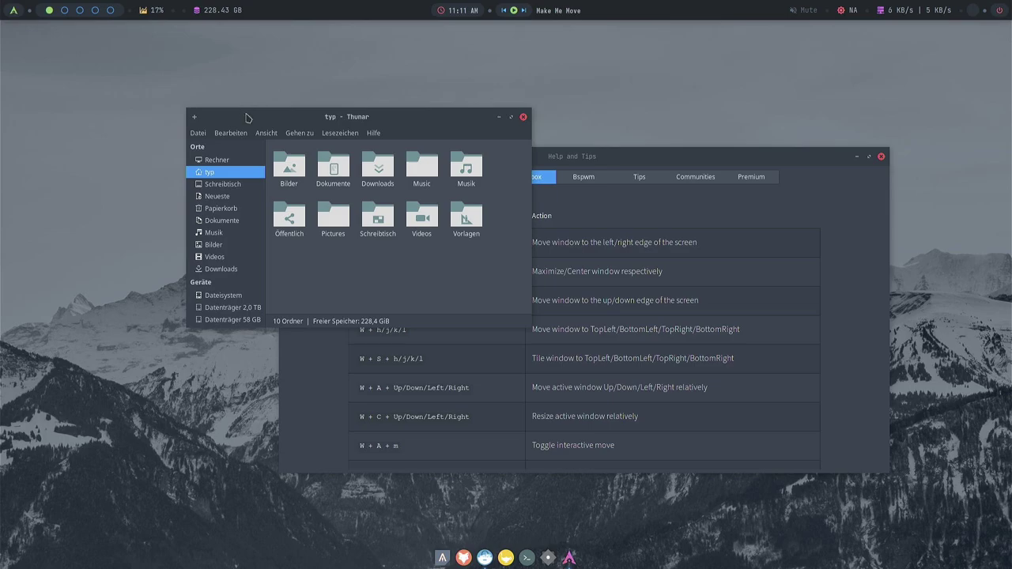
left_click_drag(246, 117, 92, 51)
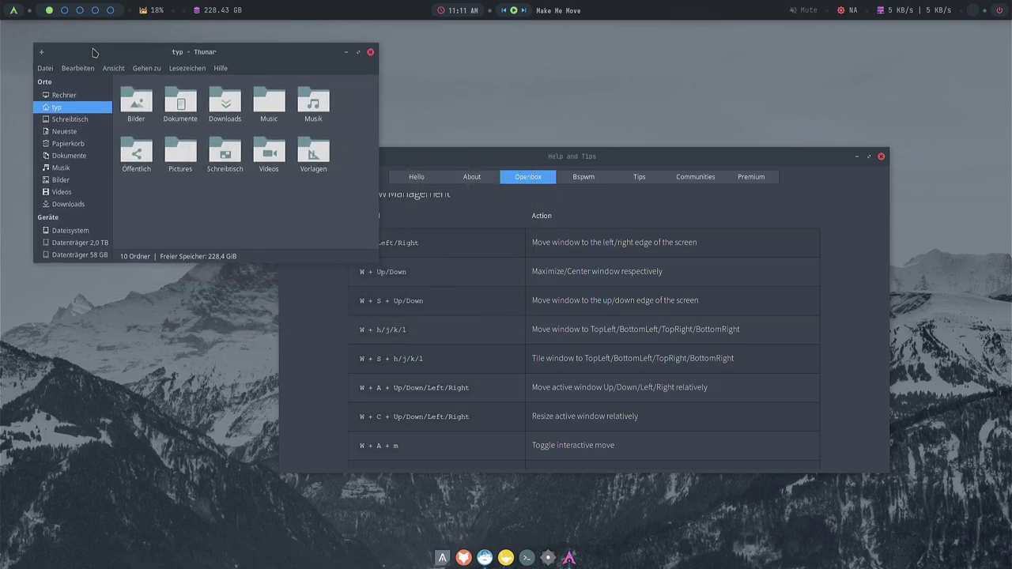
Open a new terminal, move it toward the centre, then raise Help and Tips and Thunar.
key("super+Return")
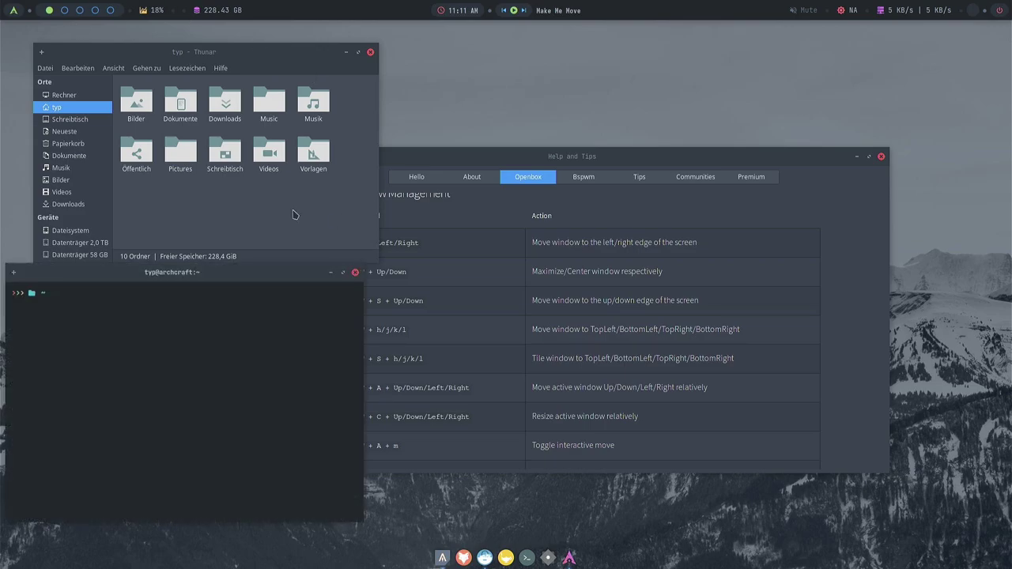
left_click_drag(235, 286, 456, 252)
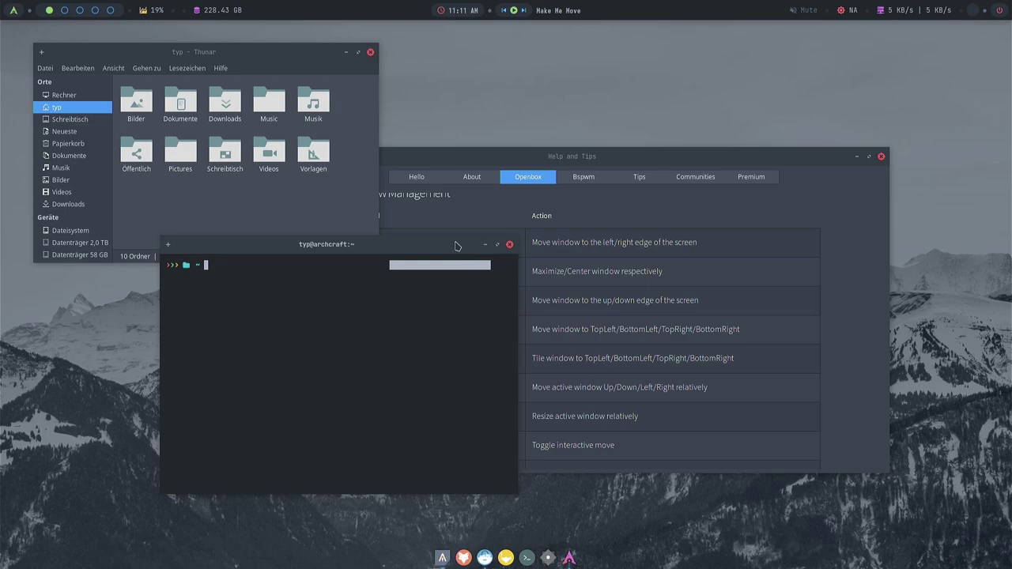
left_click(281, 54)
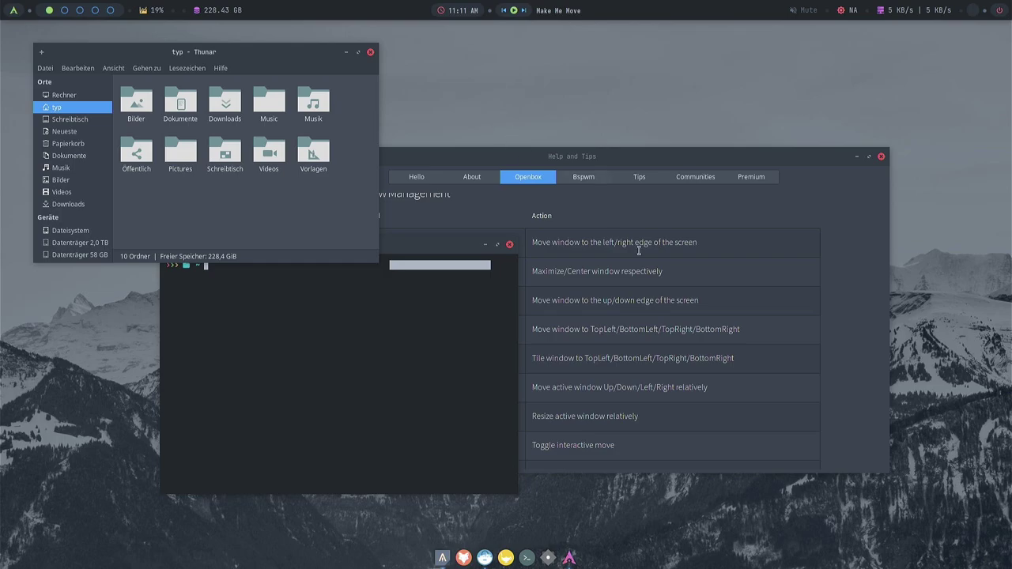
left_click(680, 395)
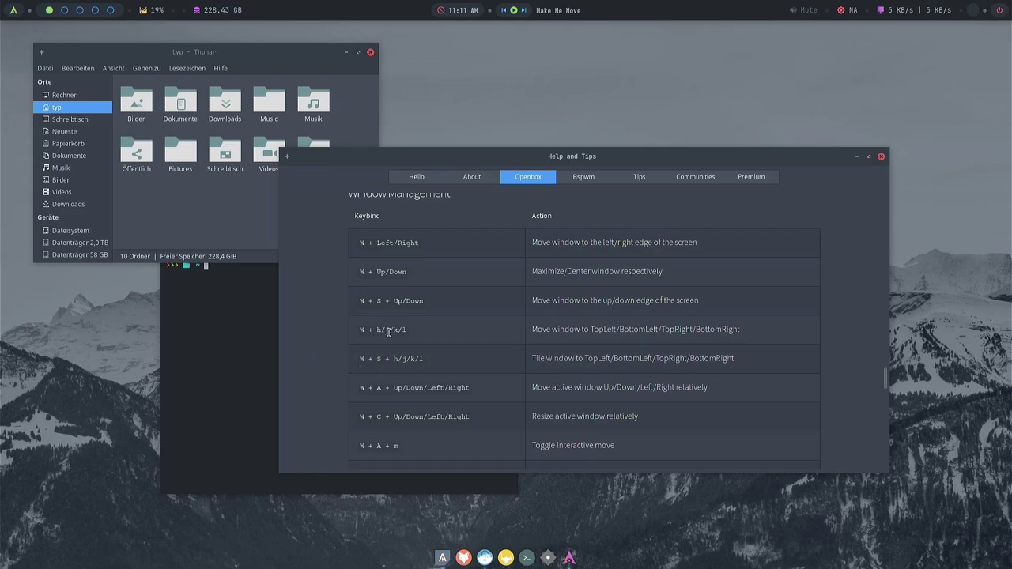
left_click(164, 182)
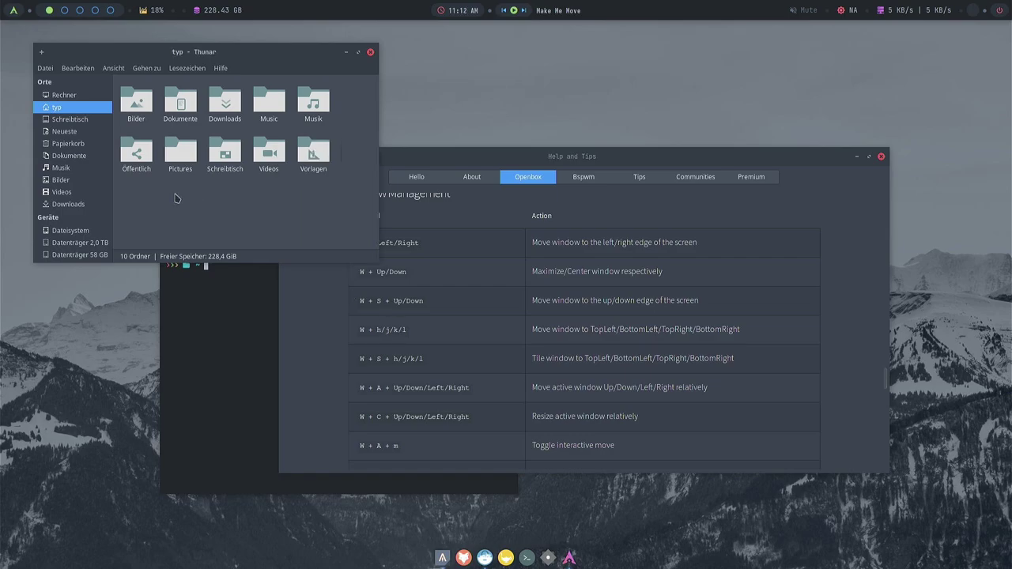
Snap Thunar through the top-left, bottom-left, top-right and bottom-right corners, ending top-left.
key("super+h")
key("super+j")
key("super+k")
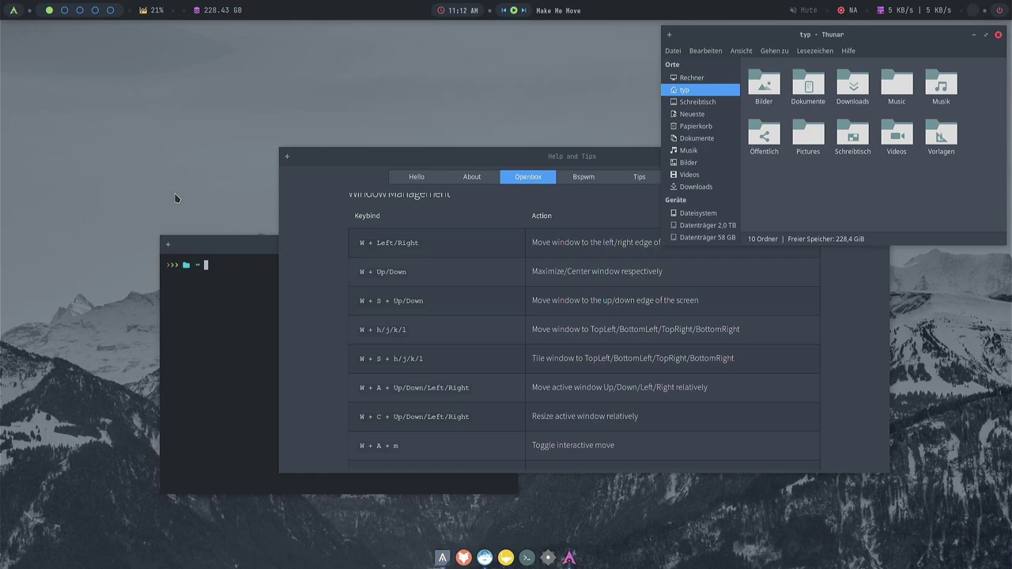
key("super+l")
key("super+k")
key("super+h")
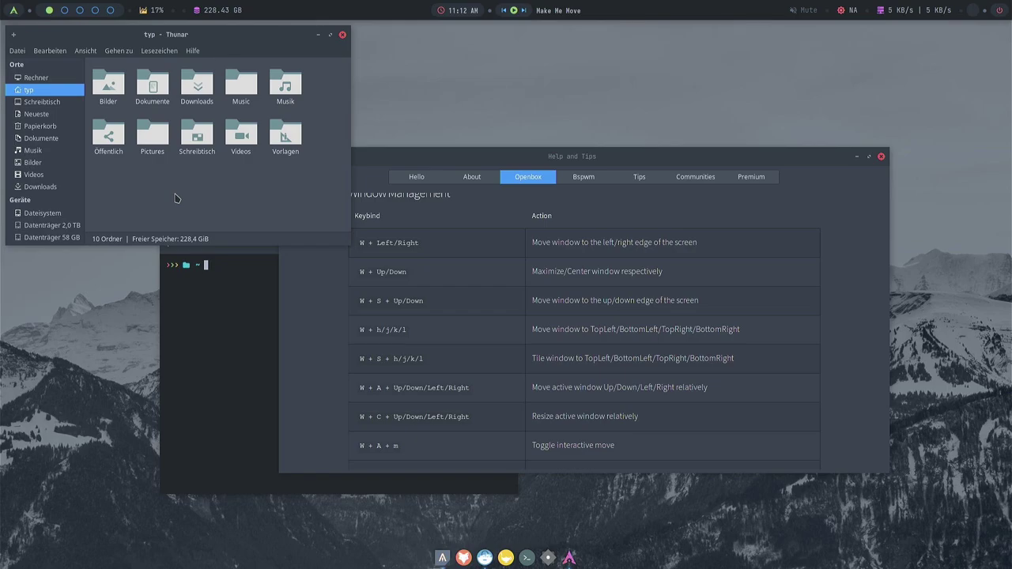
Make Thunar wider and taller, cycle it back to top-left, then raise the terminal and Help and Tips.
key("super+ctrl+Right")
key("super+ctrl+Down")
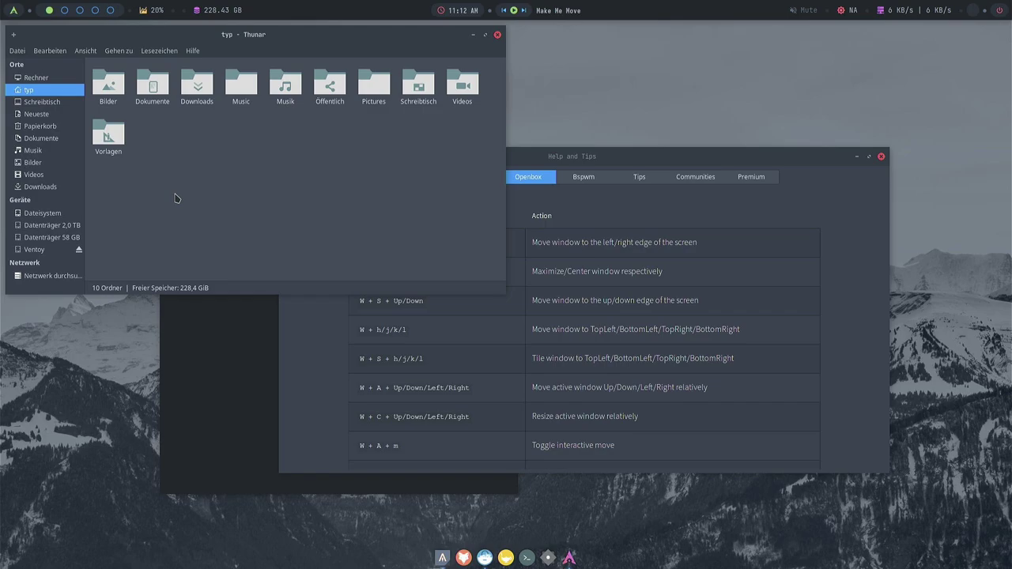
key("super+shift+Down")
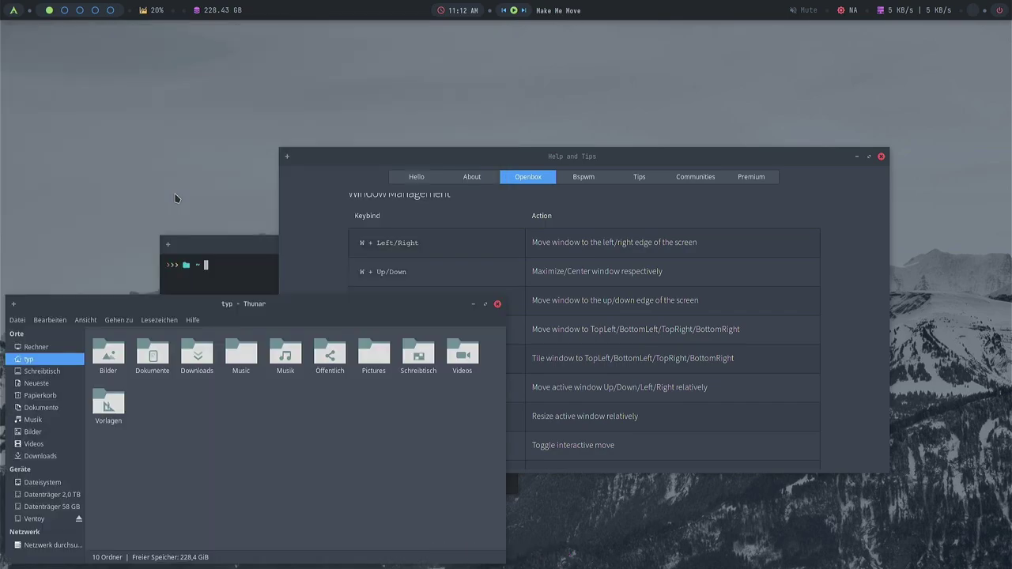
key("super+k")
key("super+l")
key("super+h")
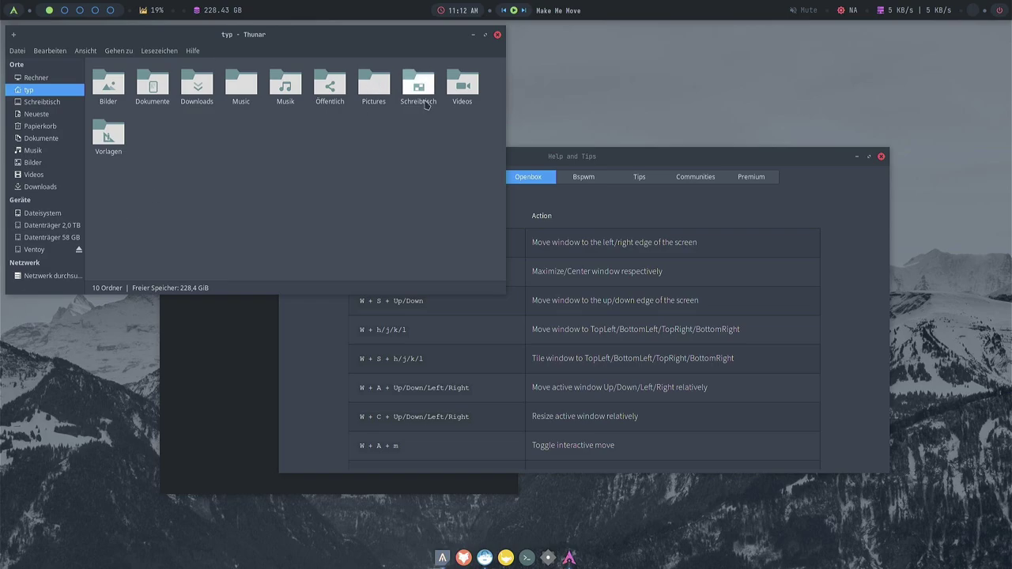
left_click(242, 368)
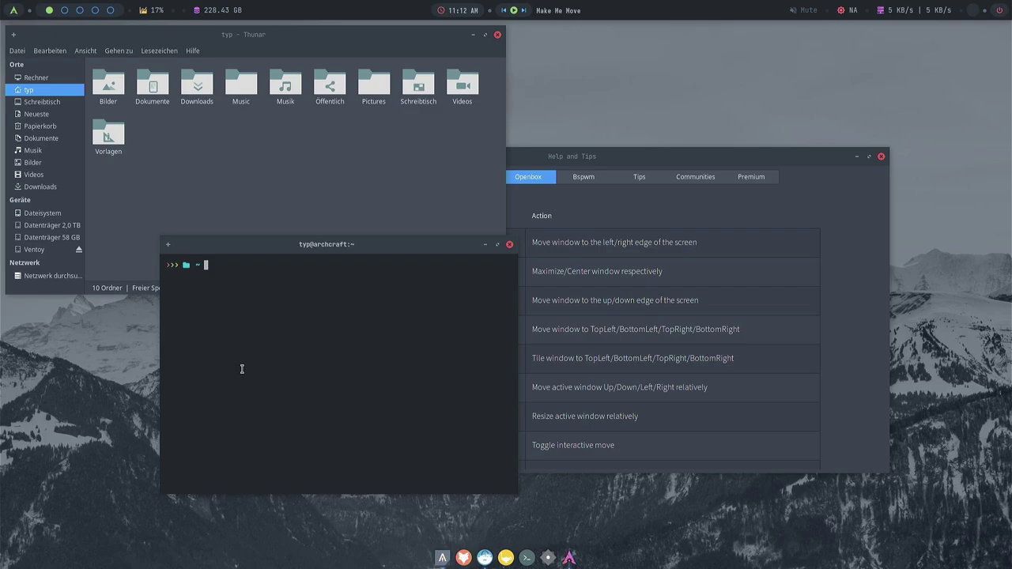
left_click(788, 160)
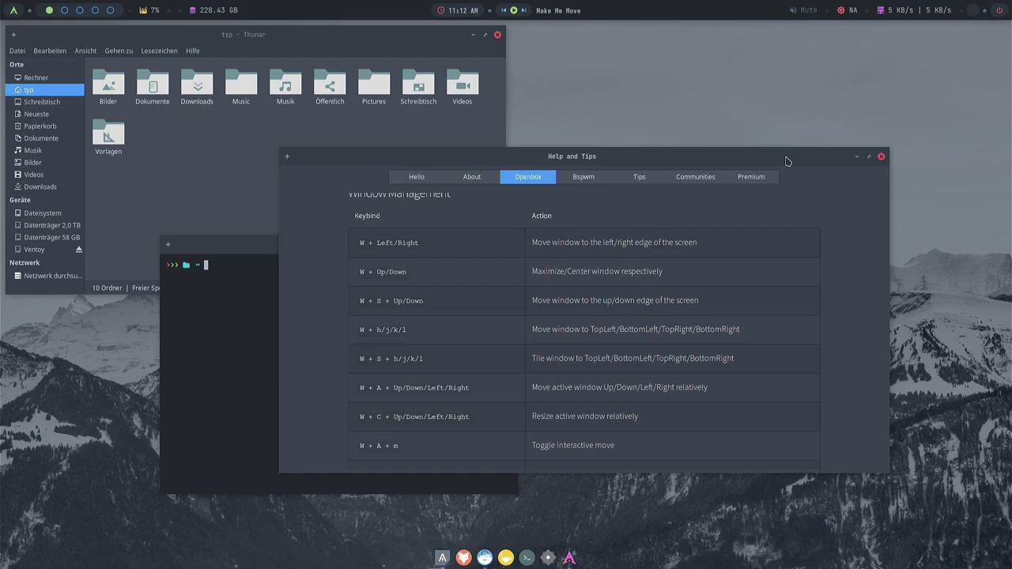
Shrink Help and Tips into the bottom-left corner and tile the terminal into the top-right quarter.
key("super+Down")
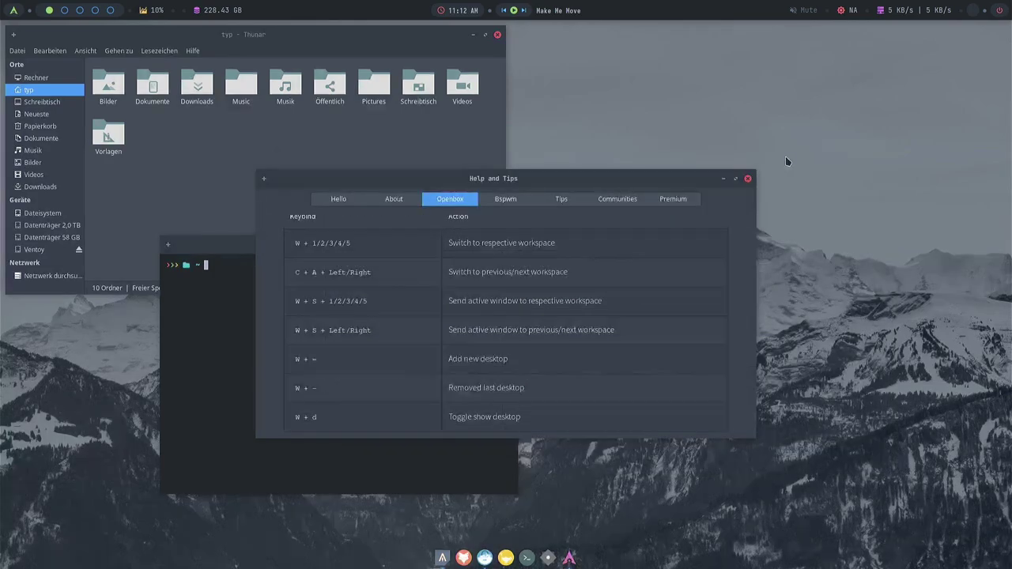
key("super+Left")
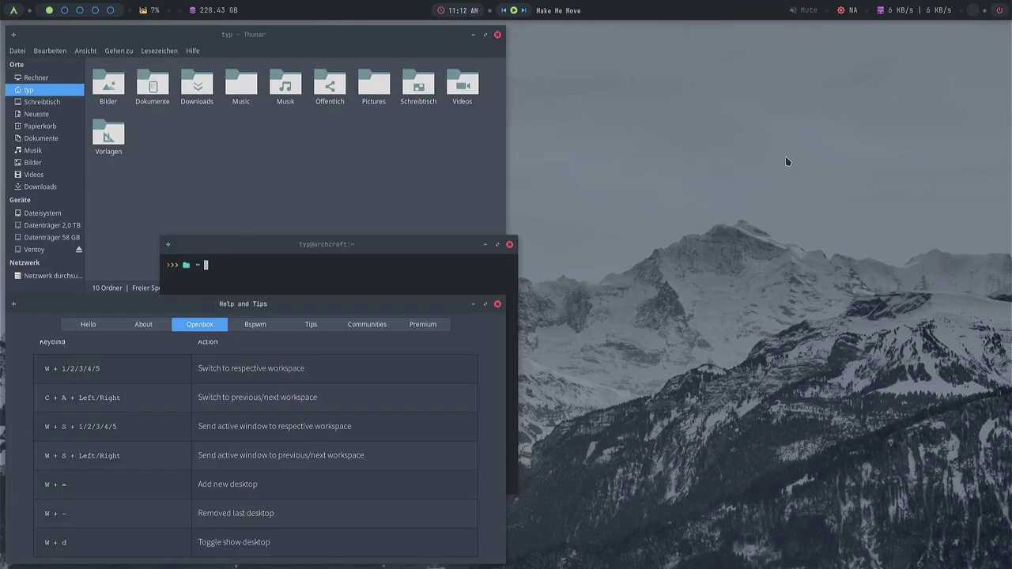
left_click(424, 253)
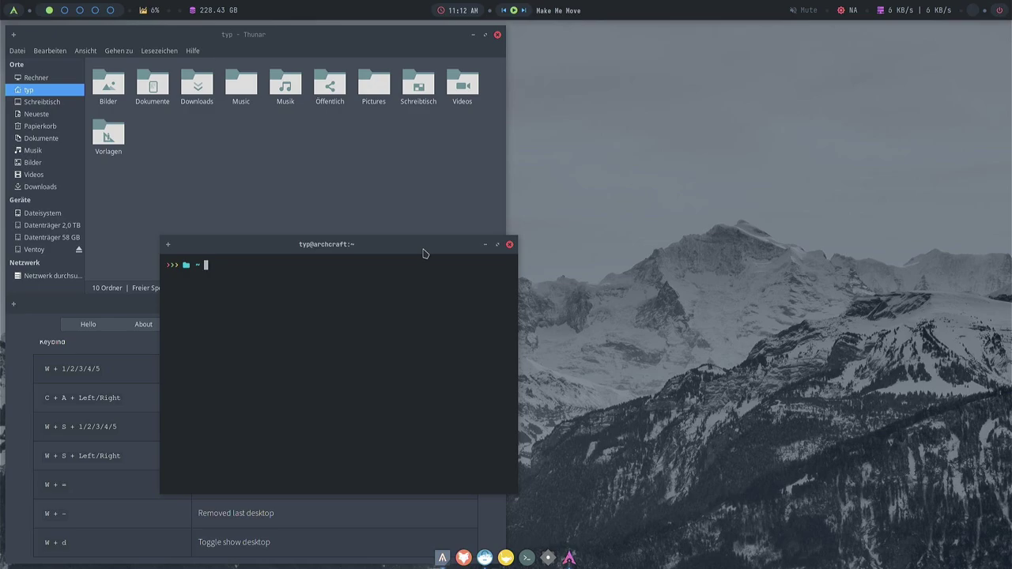
key("super+space")
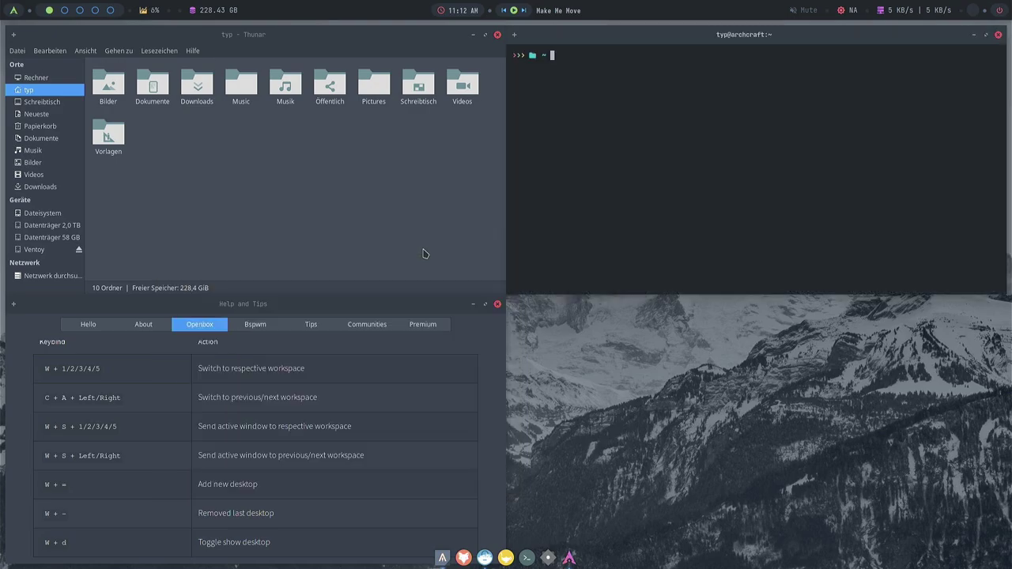
key("super+shift+Down")
key("super+shift+Up")
Scroll Help and Tips to the interactive move/resize keybinds, then stretch the terminal to full height.
scroll(276, 465, "up", 1)
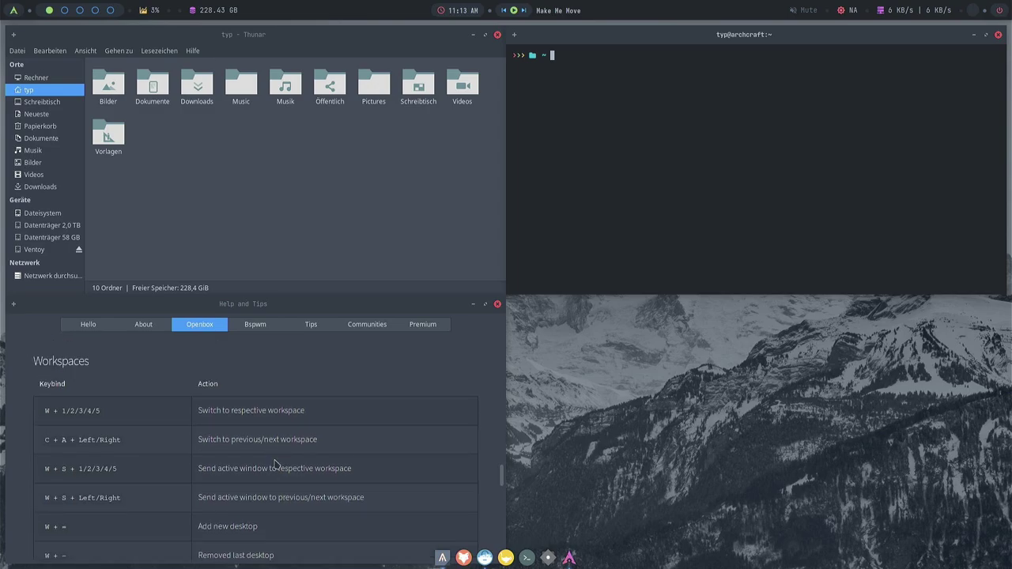
scroll(275, 465, "down", 2)
scroll(275, 465, "down", 7)
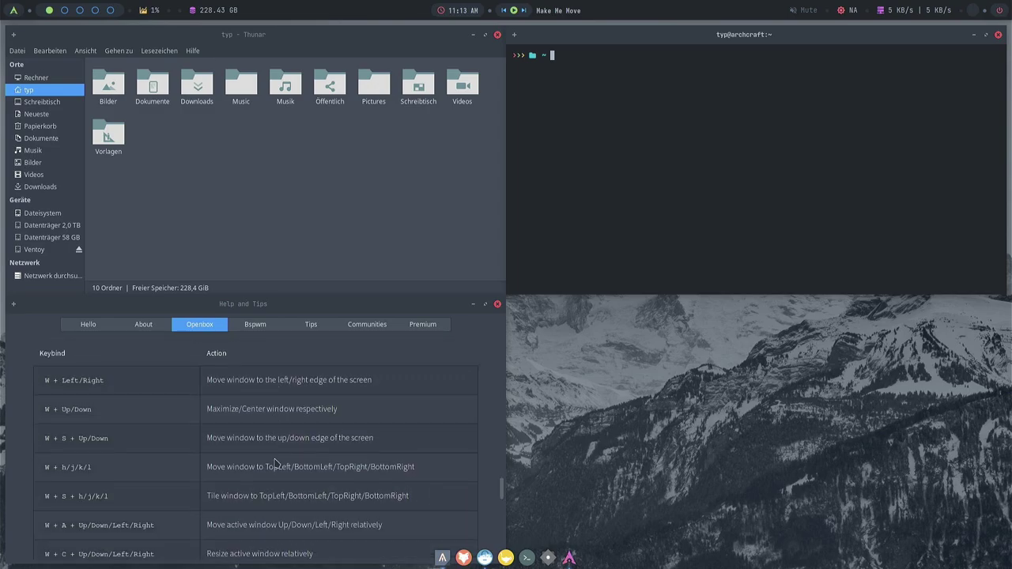
scroll(275, 464, "down", 1)
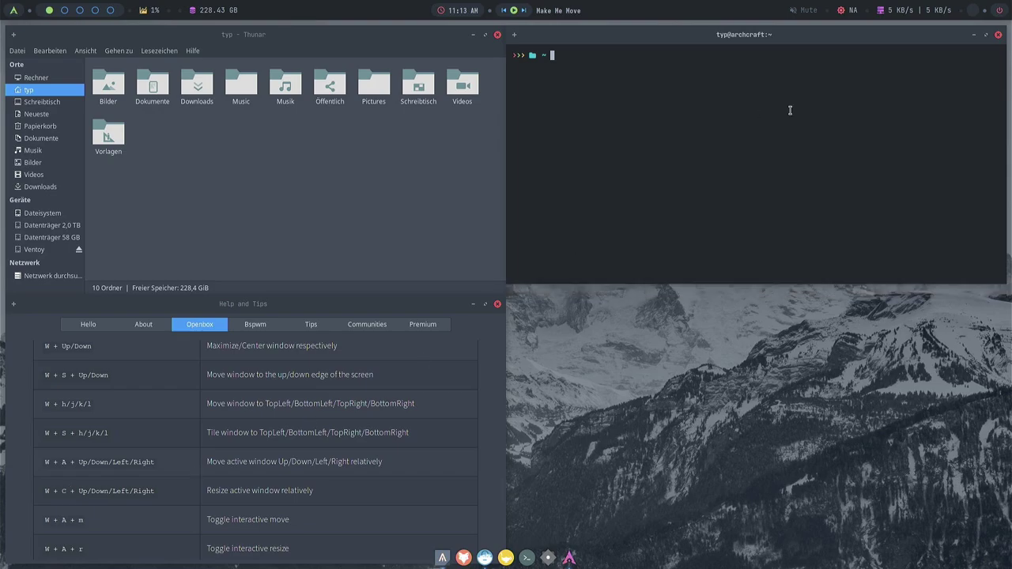
key("super+ctrl+Down")
key("super+ctrl+Down")
key("super+ctrl+Down")
key("super+ctrl+Down")
key("super+ctrl+Down")
key("super+ctrl+Down")
key("super+ctrl+Down")
key("super+ctrl+Down")
key("super+ctrl+Down")
key("super+ctrl+Down")
key("super+ctrl+Down")
key("super+ctrl+Down")
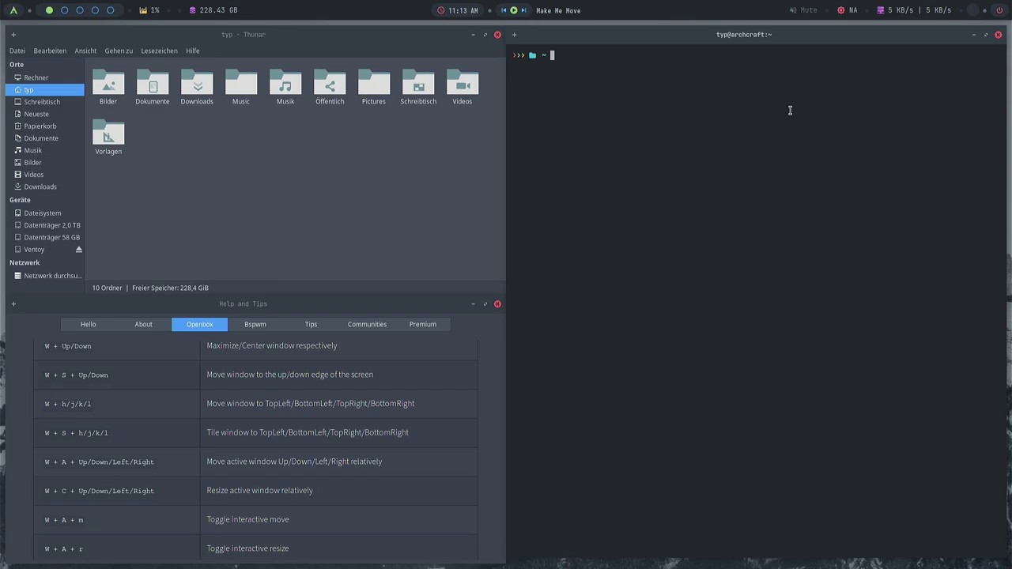
Run the ranger command in Alacritty to browse the home directory's folders.
key("Return")
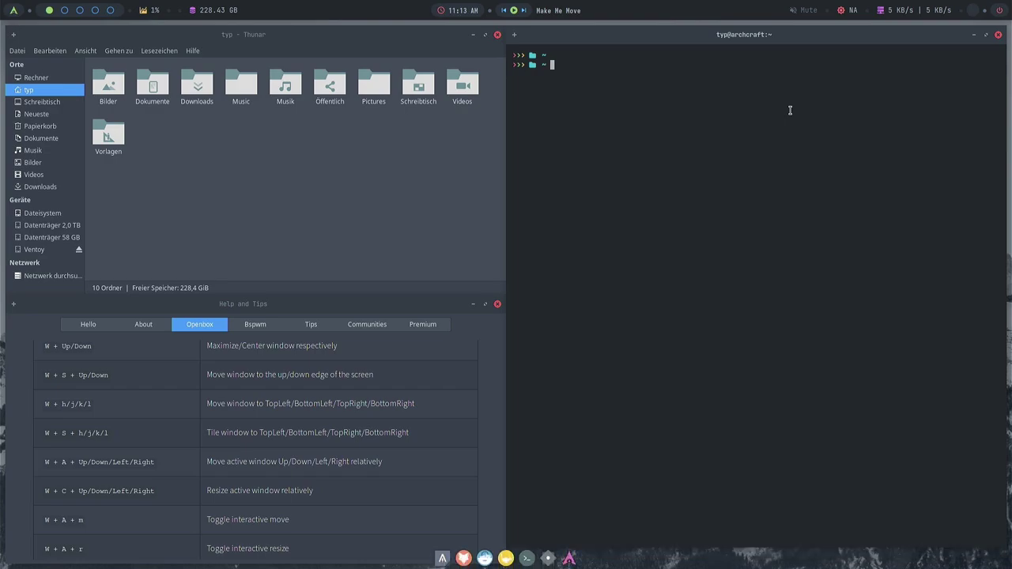
key("Return")
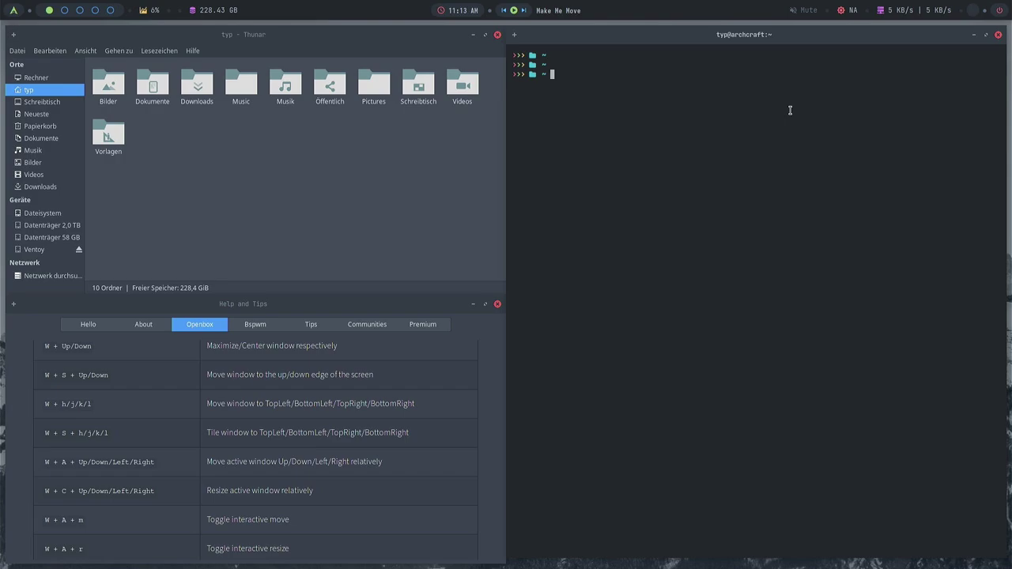
type("ranger")
key("Return")
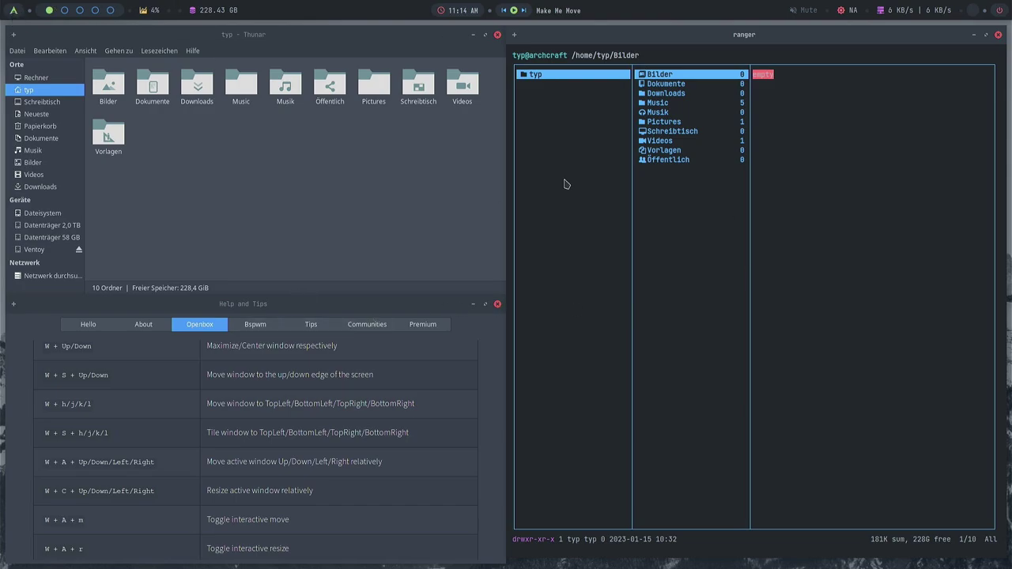
Close the Thunar window and the terminal running ranger.
scroll(424, 417, "down", 5)
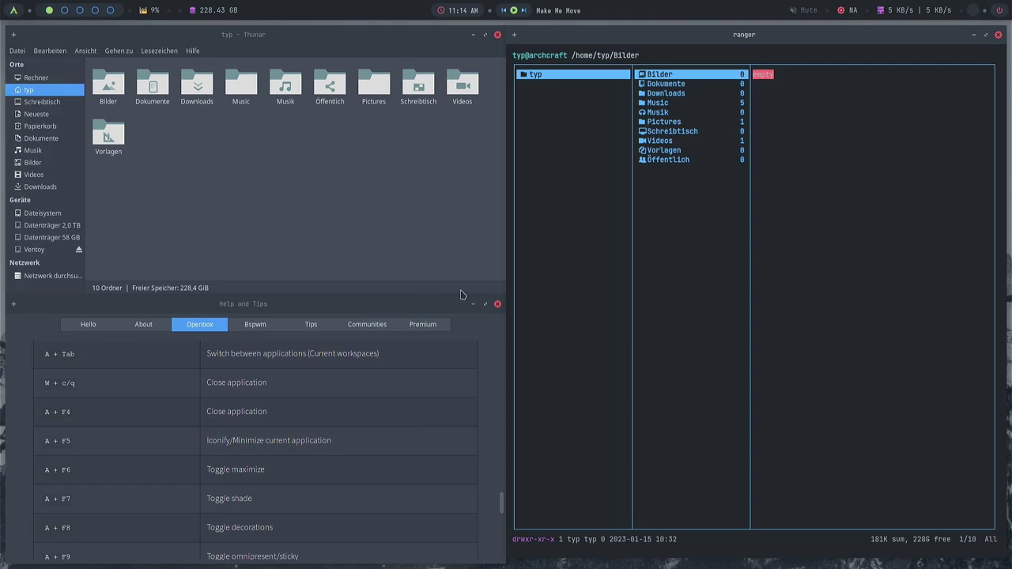
left_click(498, 35)
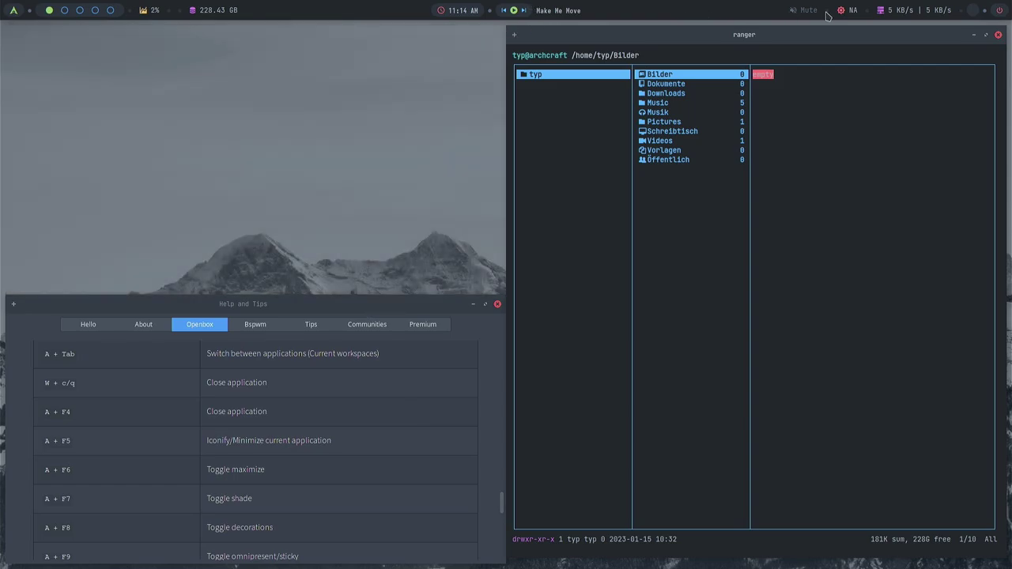
left_click(999, 35)
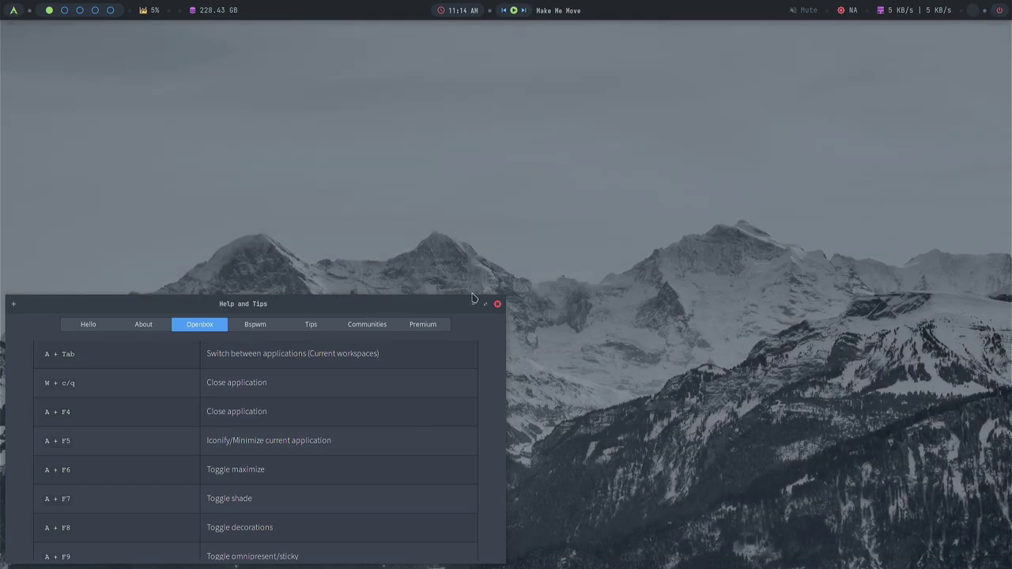
Drag Help and Tips to the upper centre and scroll down to the Misc Keys section.
left_click_drag(405, 306, 665, 103)
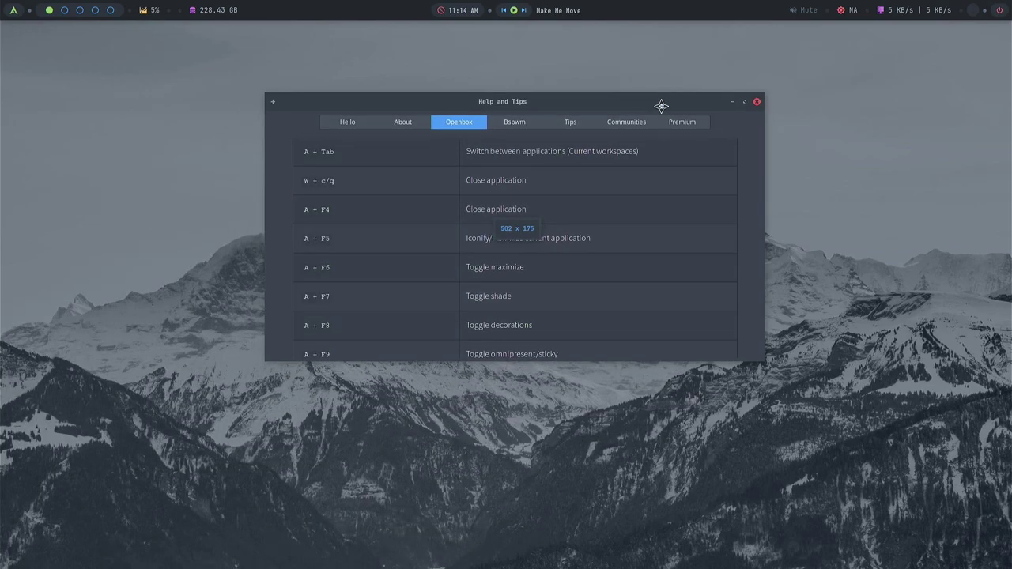
scroll(609, 274, "down", 5)
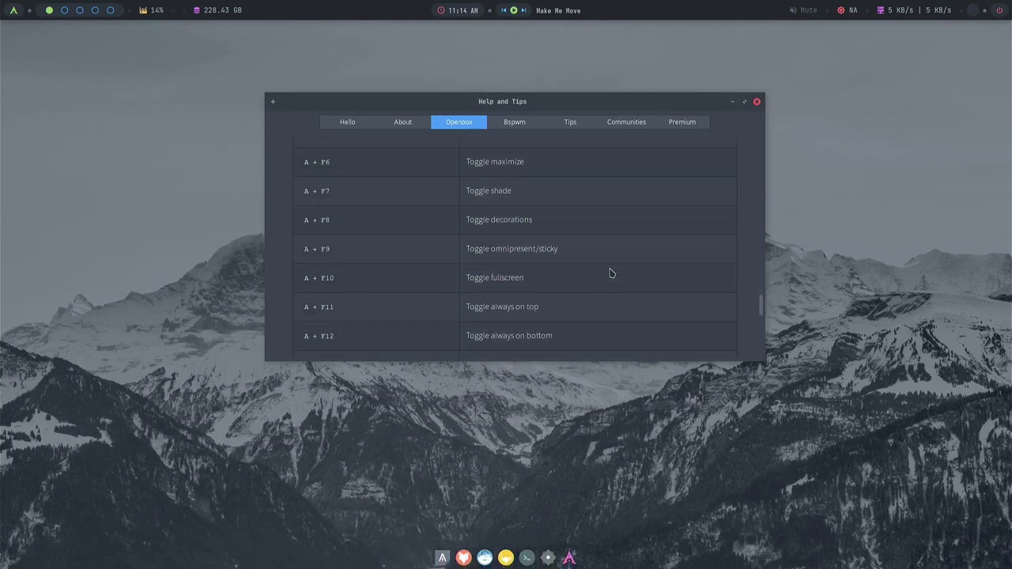
scroll(609, 274, "down", 2)
scroll(610, 272, "down", 1)
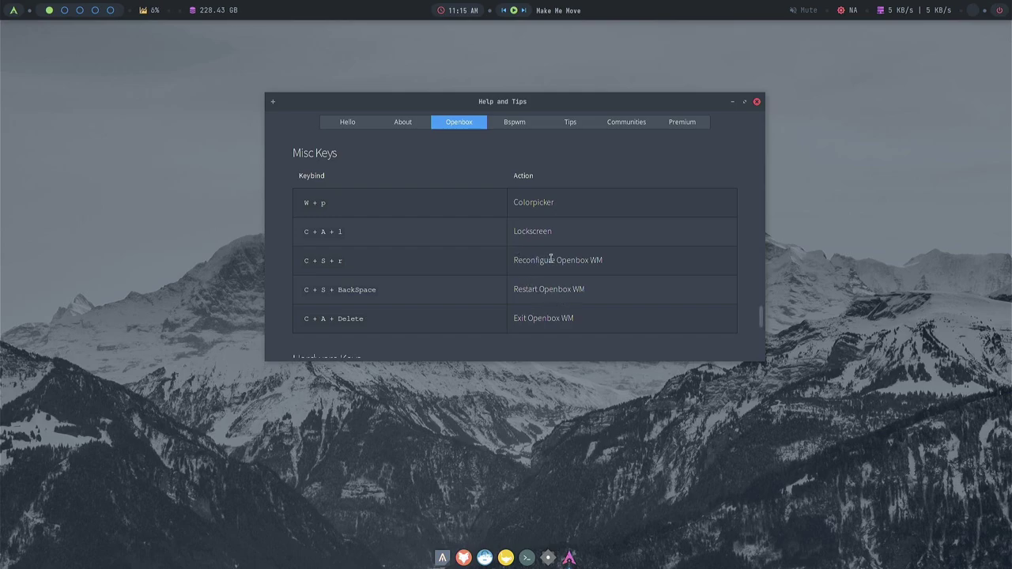
Scroll the Openbox page down past the keybinding tables to the Styles / Themes screenshots.
scroll(552, 264, "down", 5)
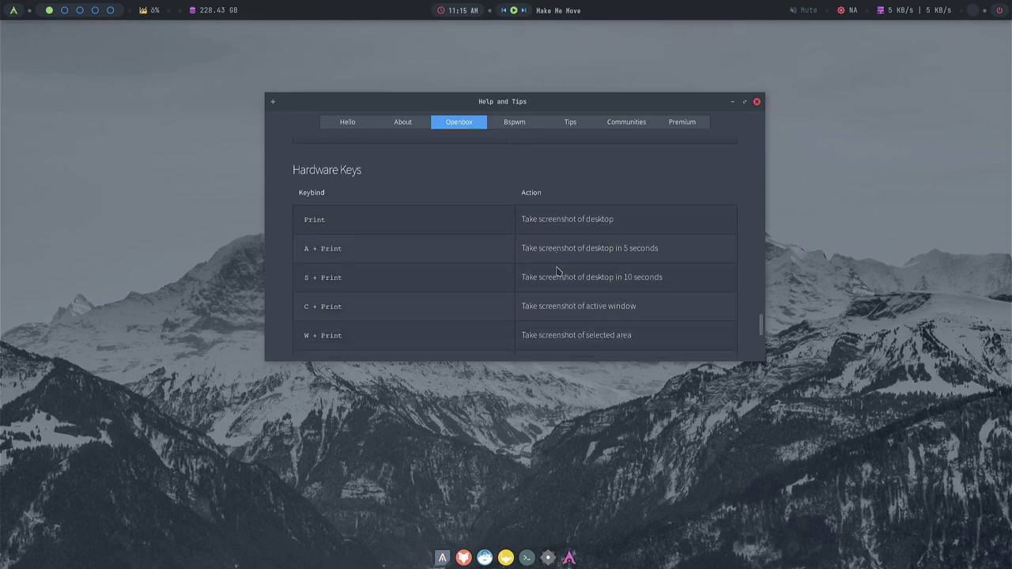
scroll(557, 271, "down", 1)
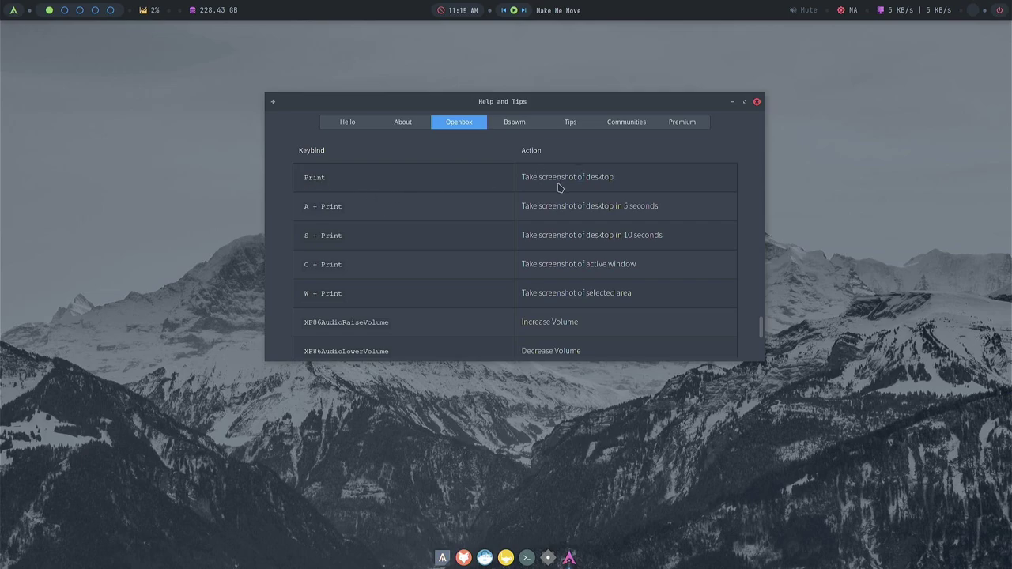
scroll(559, 186, "down", 2)
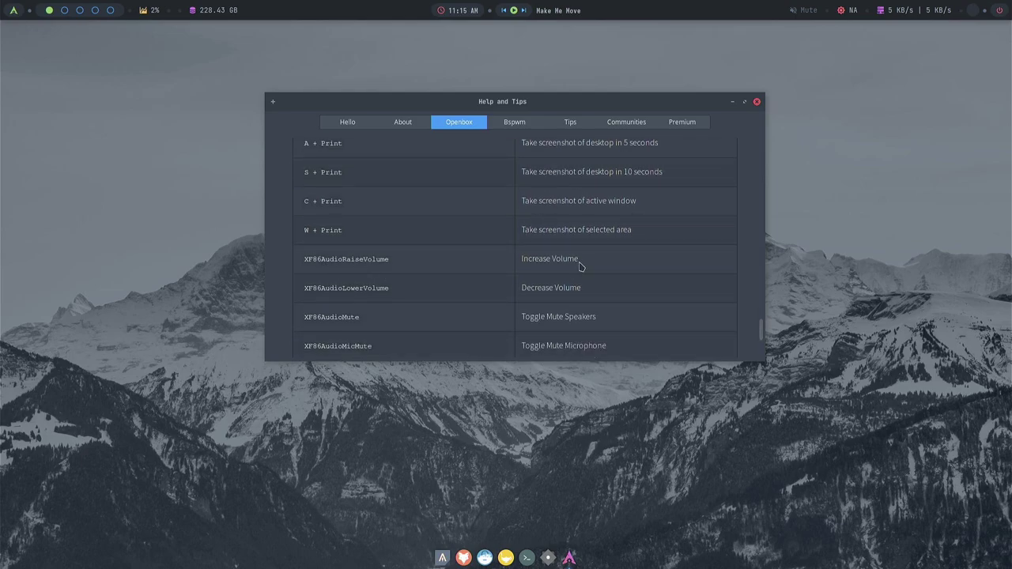
scroll(447, 296, "down", 1)
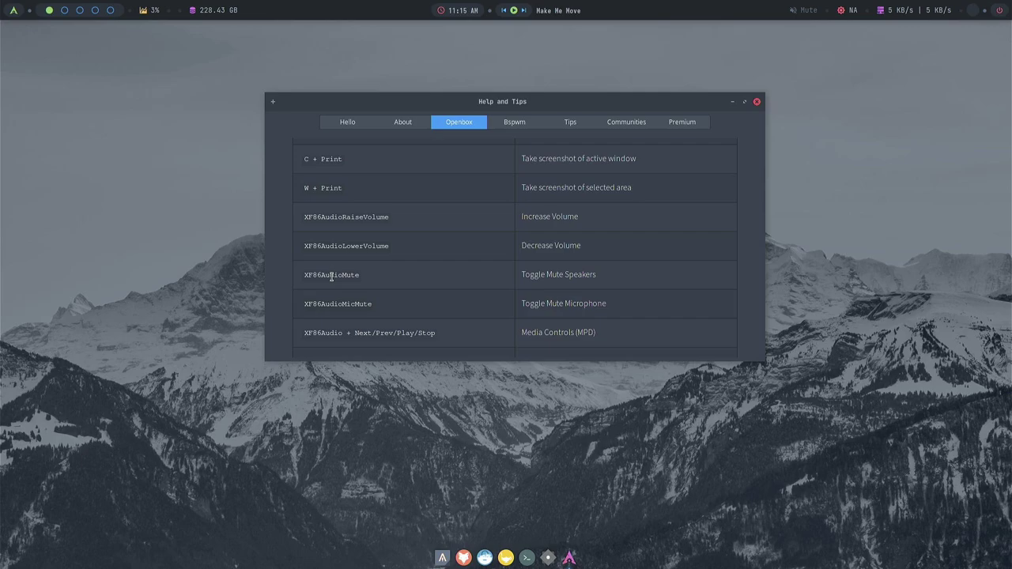
scroll(471, 273, "down", 2)
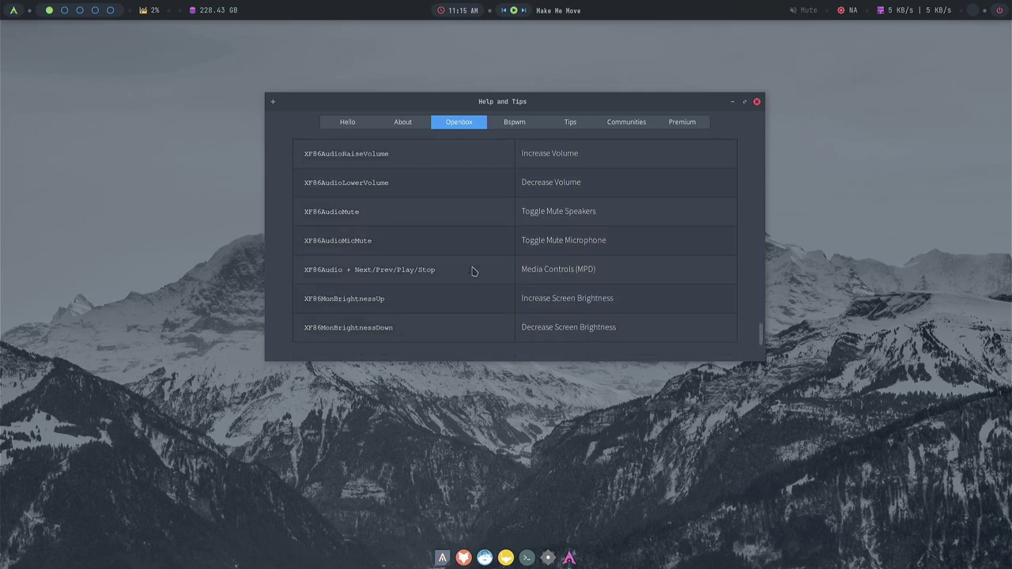
scroll(472, 271, "down", 5)
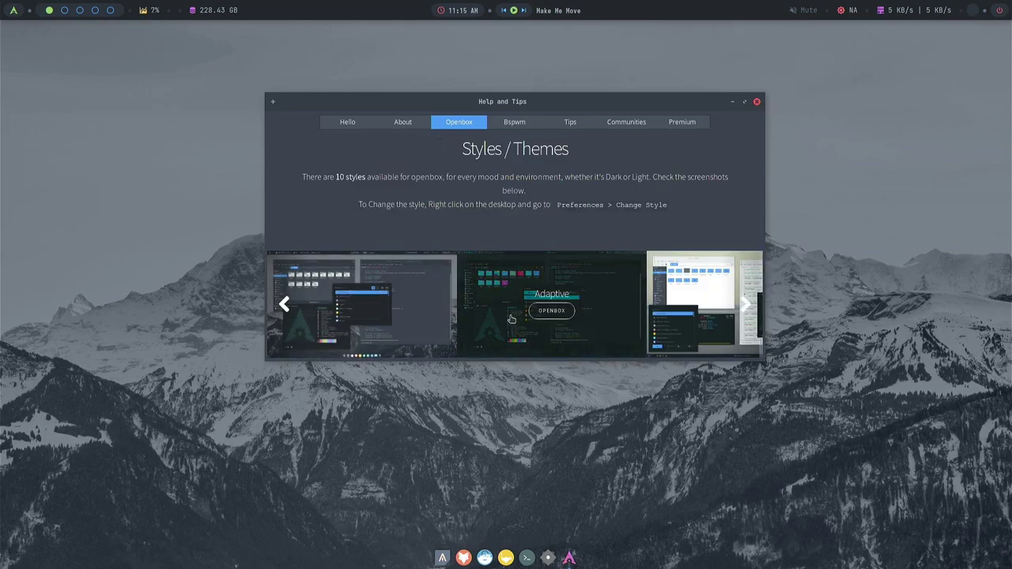
Advance the style screenshot carousel two places, then switch to the Bspwm page.
mouse_move(524, 318)
mouse_move(679, 314)
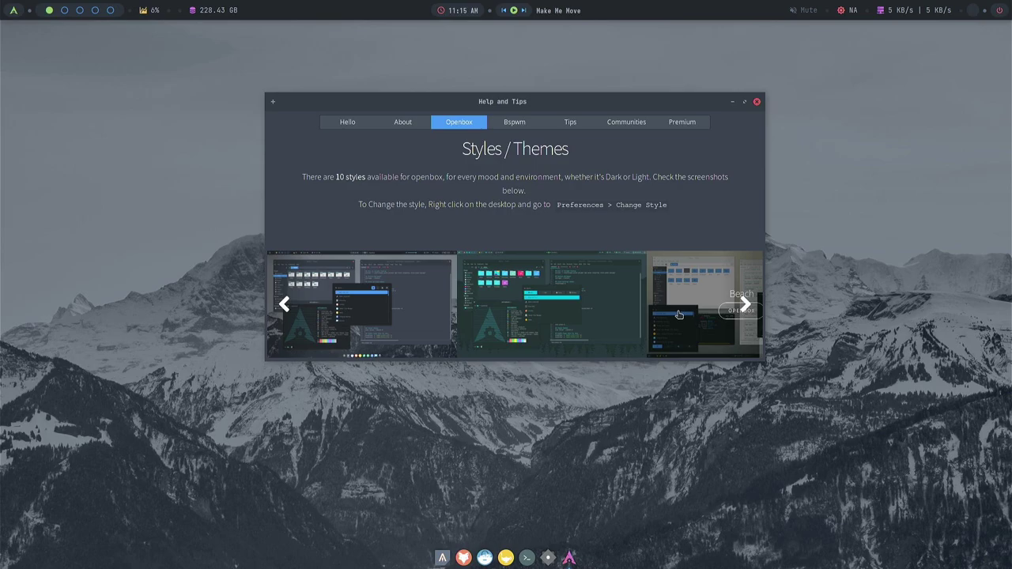
left_click(744, 304)
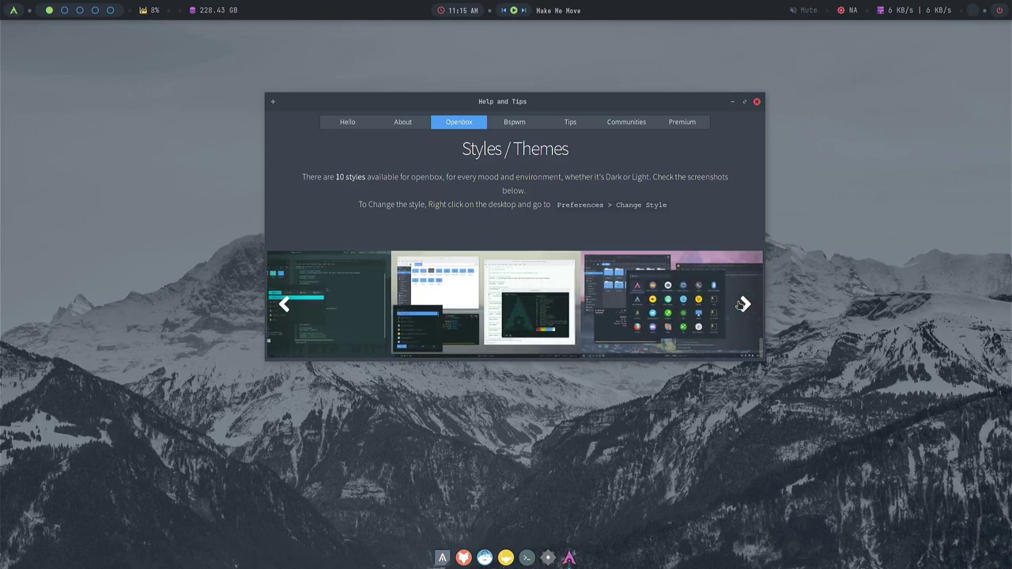
left_click(742, 305)
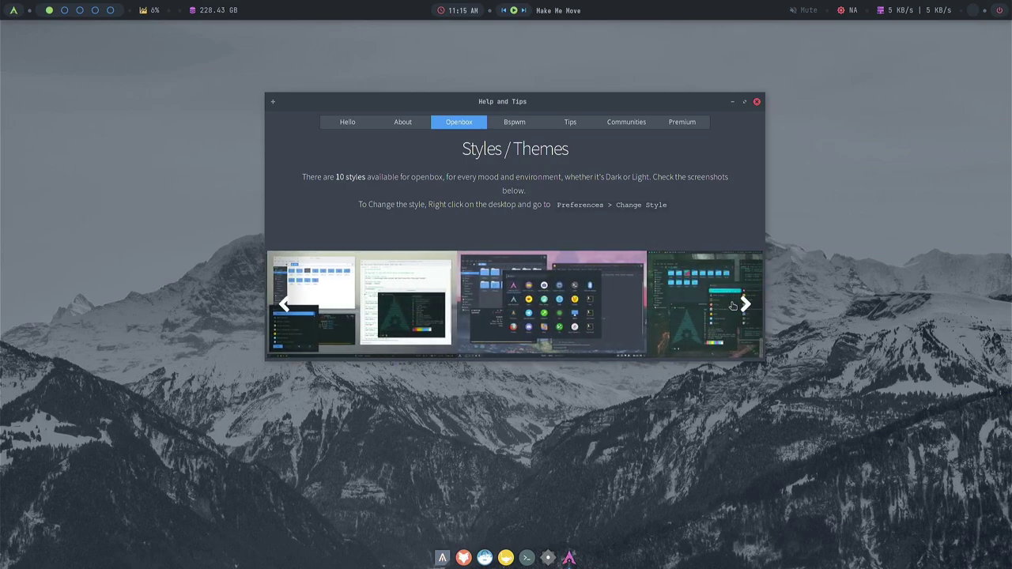
left_click(505, 128)
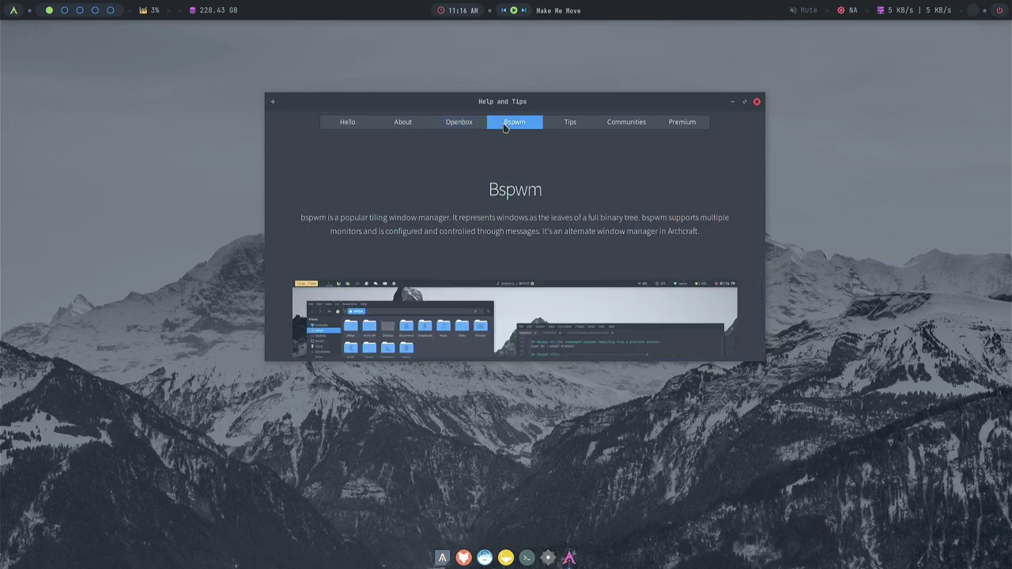
Maximize the guide window and look over the top of the Bspwm page.
left_click(744, 102)
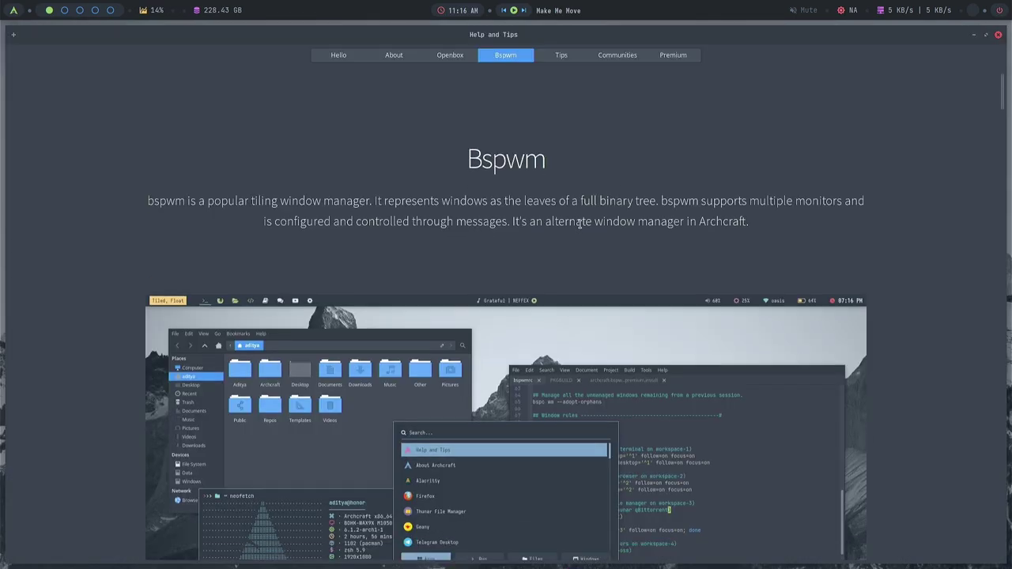
scroll(579, 225, "down", 5)
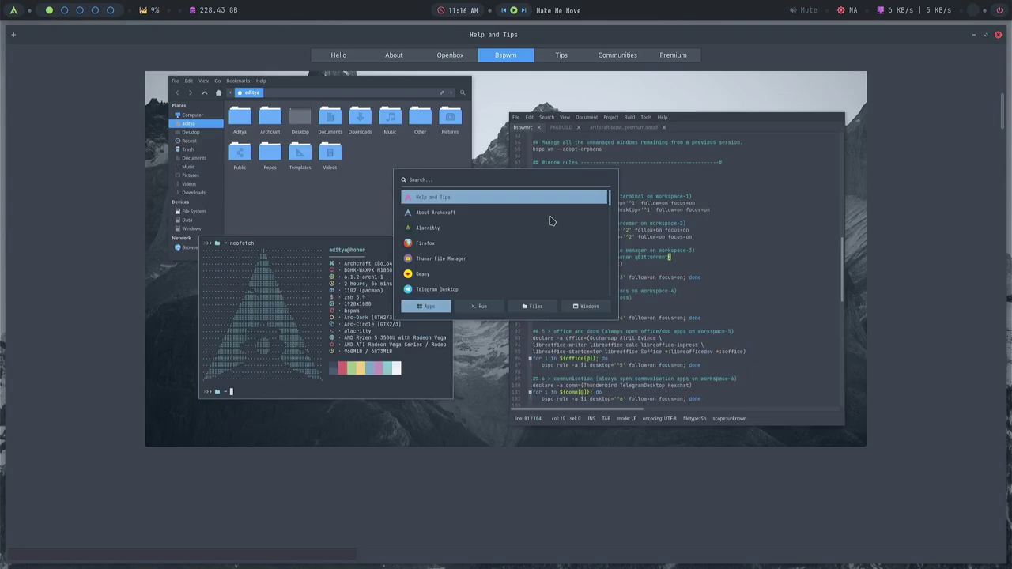
scroll(551, 221, "up", 2)
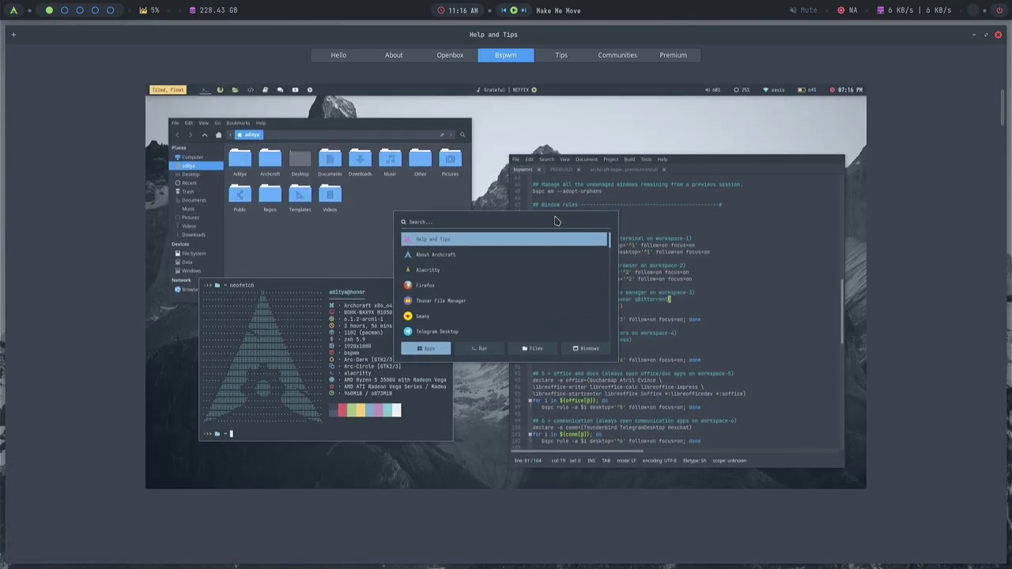
scroll(556, 221, "up", 6)
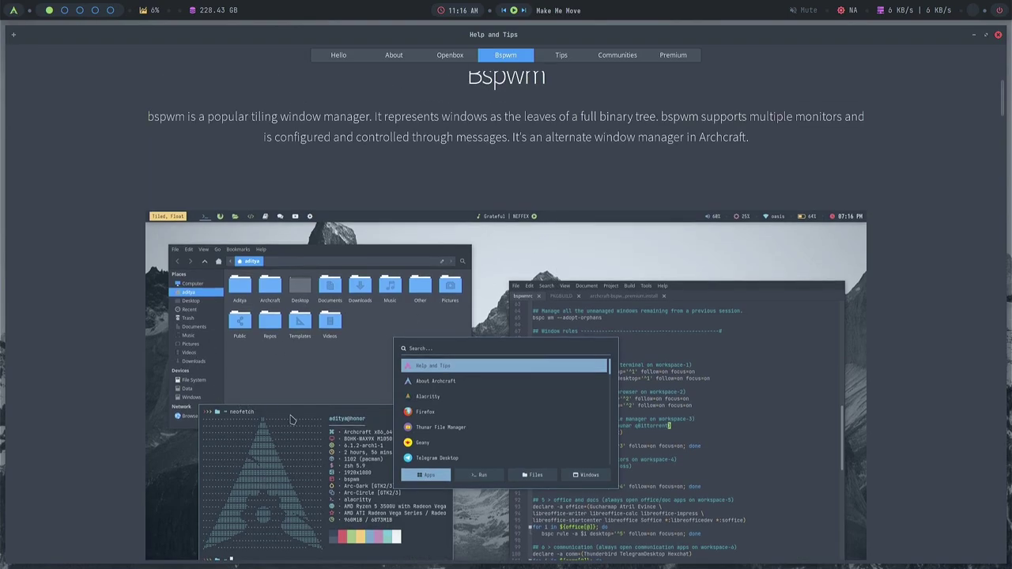
scroll(450, 325, "down", 3)
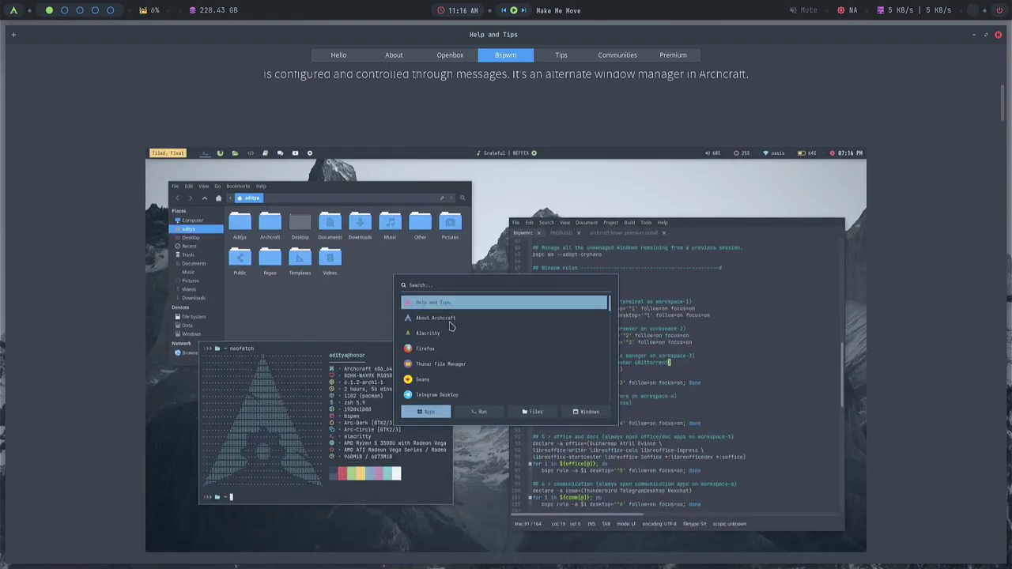
scroll(450, 325, "down", 1)
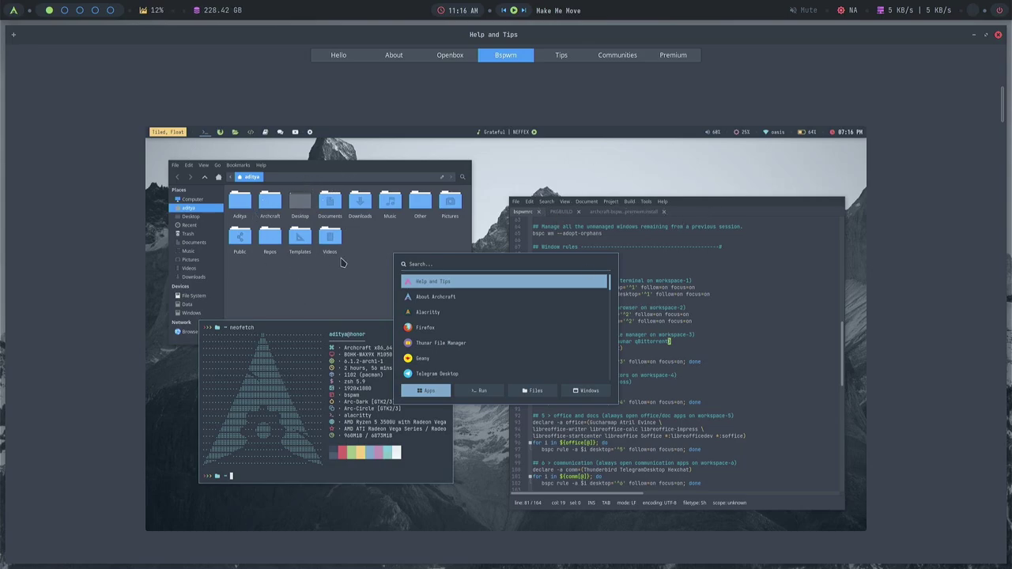
Scroll down the Bspwm page to the Keybindings section and its Applications table.
scroll(298, 291, "down", 4)
scroll(179, 283, "down", 8)
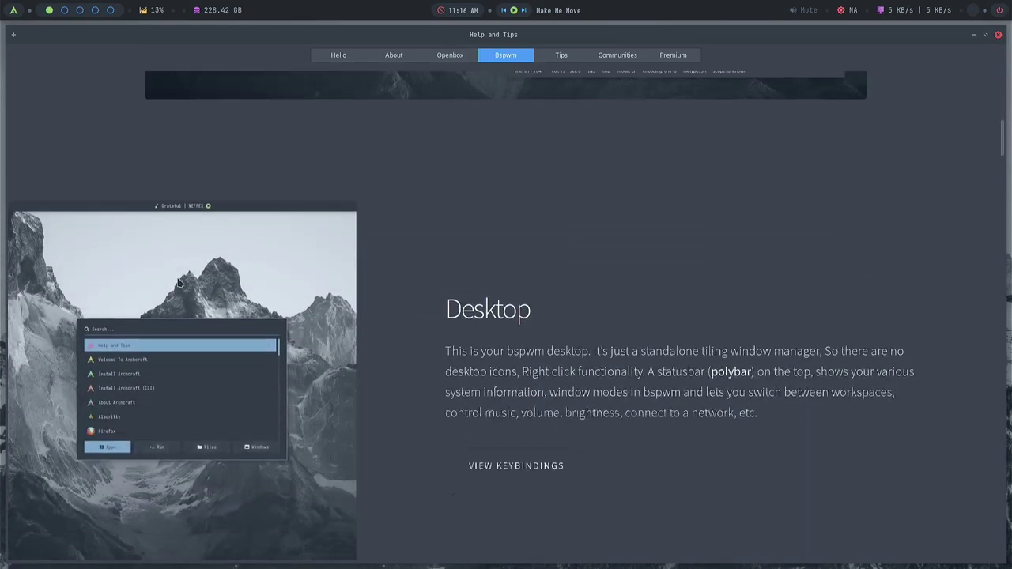
scroll(523, 278, "down", 10)
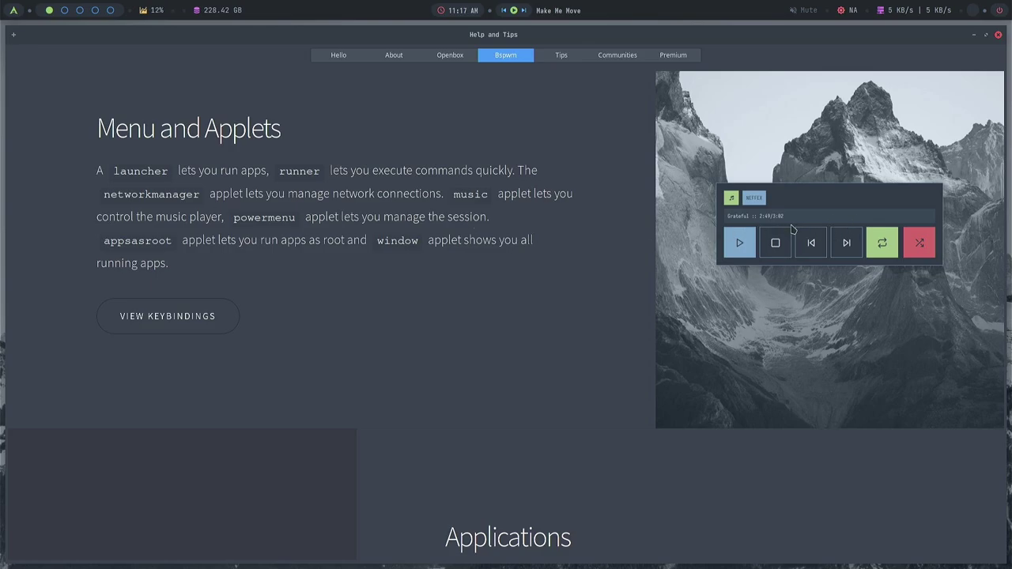
scroll(793, 229, "down", 6)
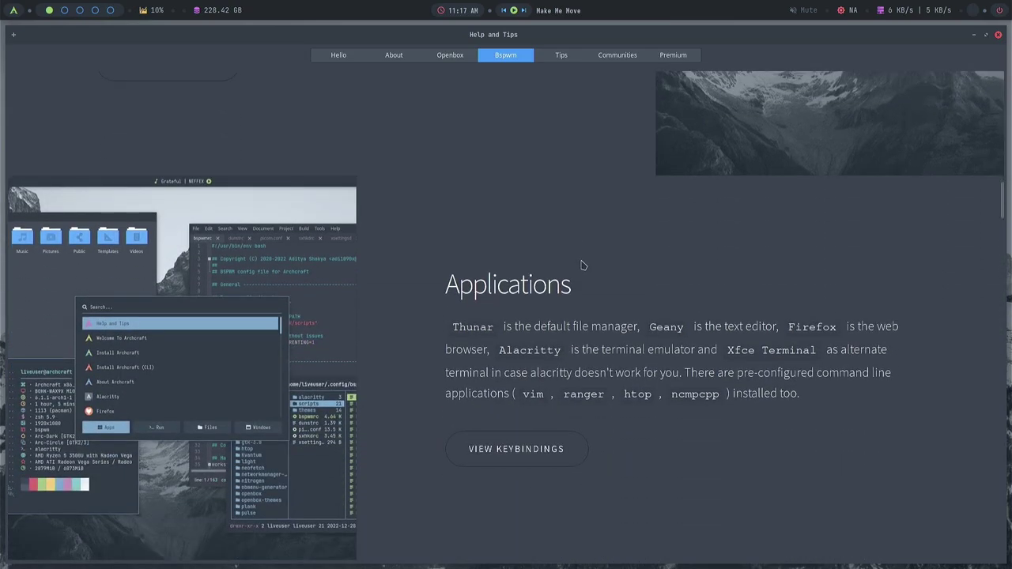
scroll(582, 265, "down", 10)
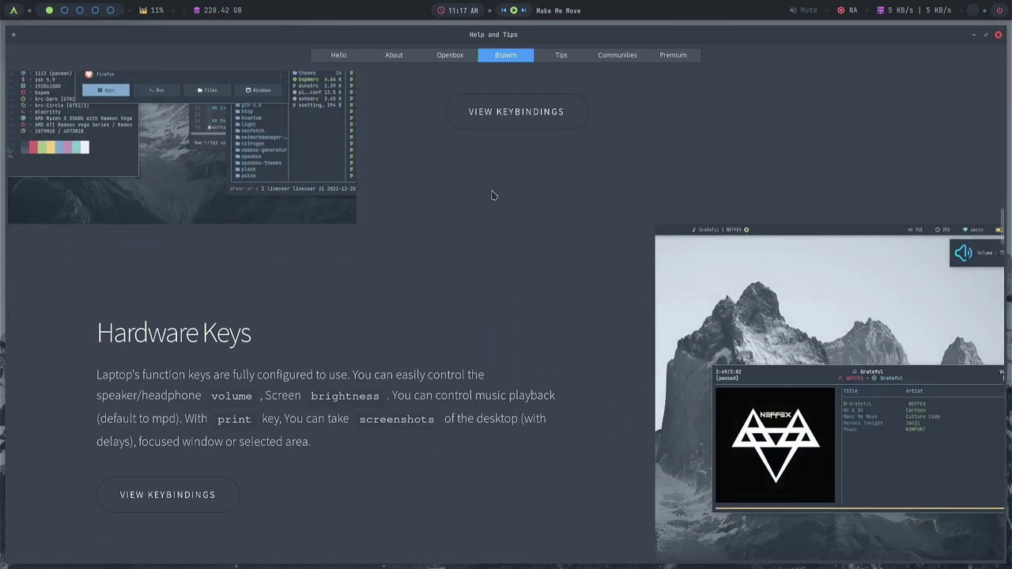
scroll(491, 196, "down", 6)
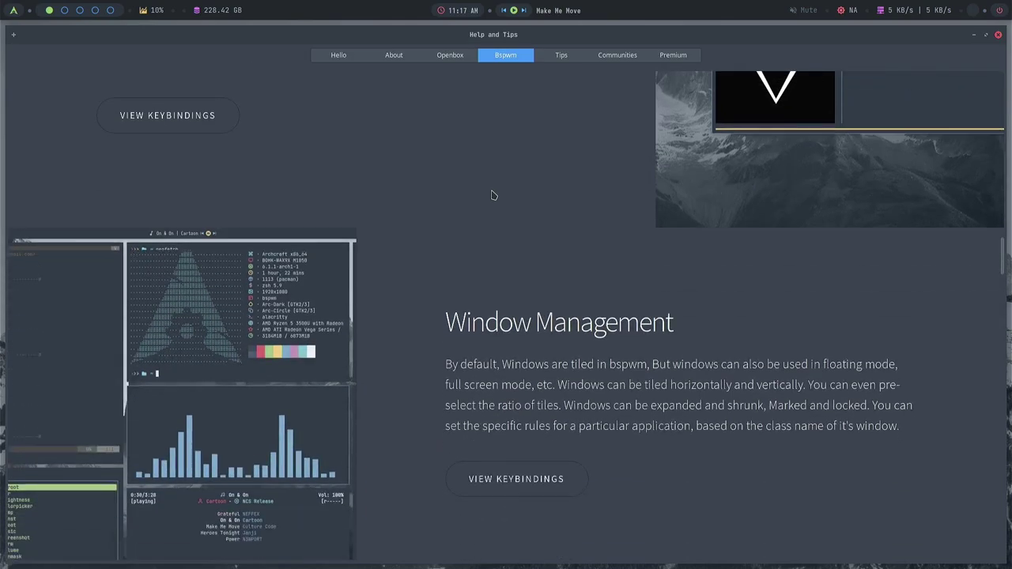
scroll(492, 196, "down", 8)
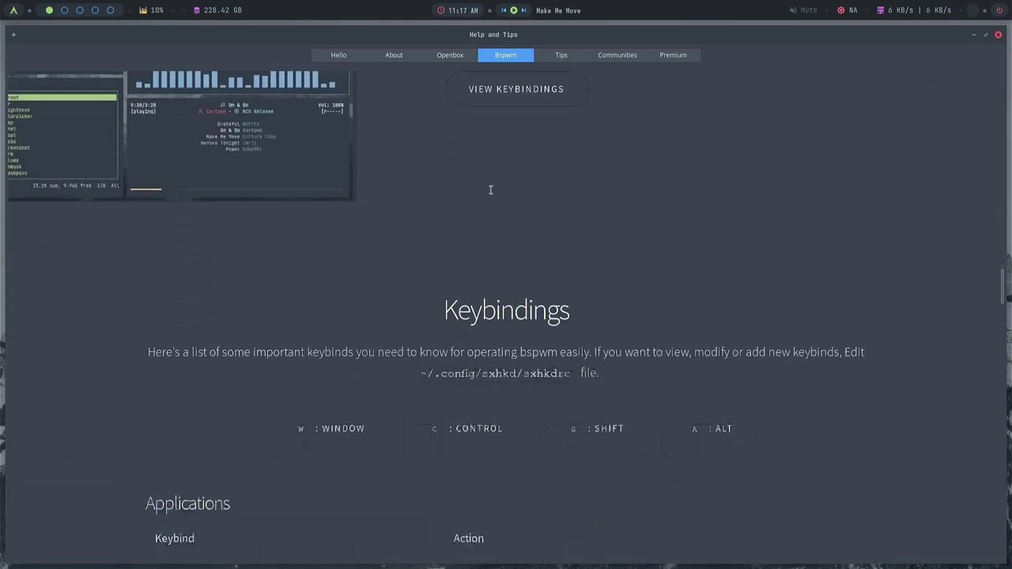
scroll(491, 195, "down", 2)
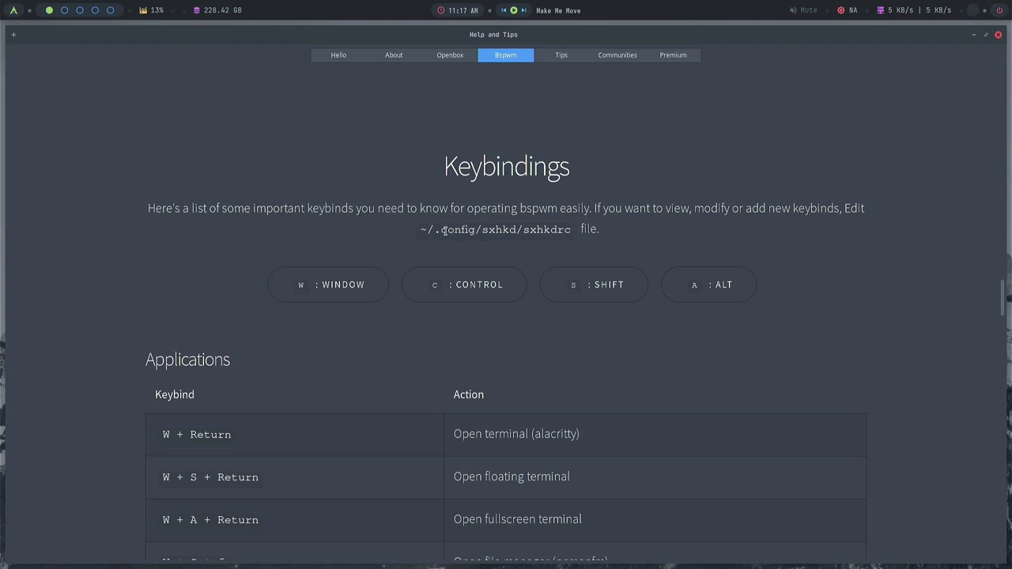
Highlight the .config/sxhkd/ and sxhkd/ parts of the config file path, then deselect.
left_click_drag(434, 229, 522, 230)
left_click(528, 229)
left_click_drag(479, 229, 520, 230)
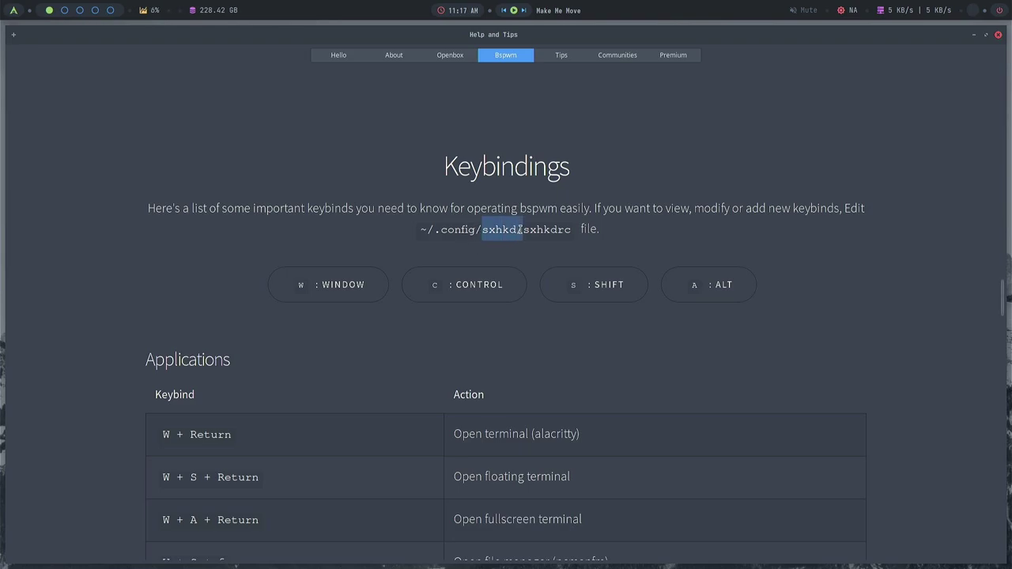
left_click(539, 275)
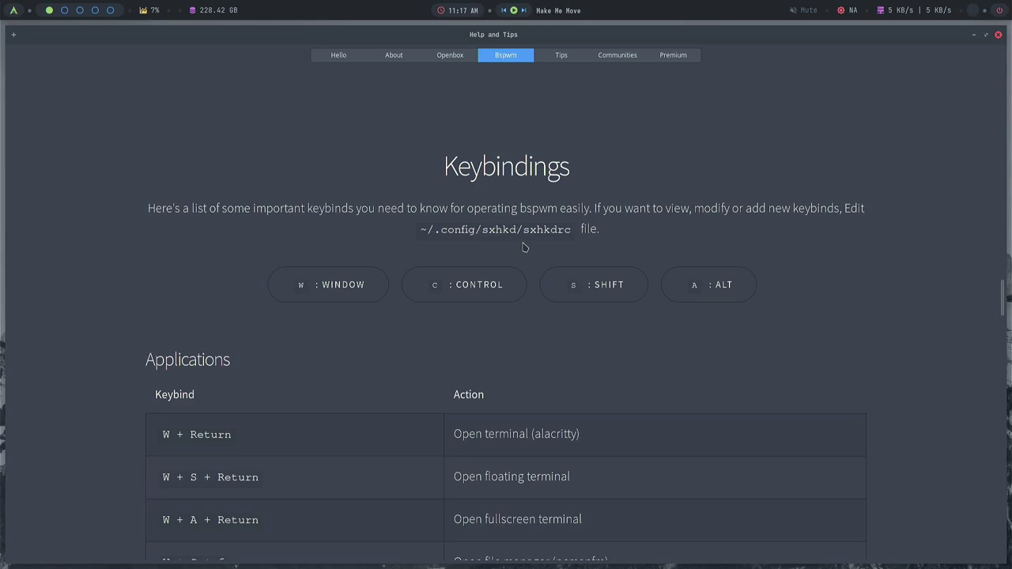
Scroll back and forth through the Bspwm keybinding tables.
scroll(513, 284, "down", 5)
scroll(514, 284, "down", 4)
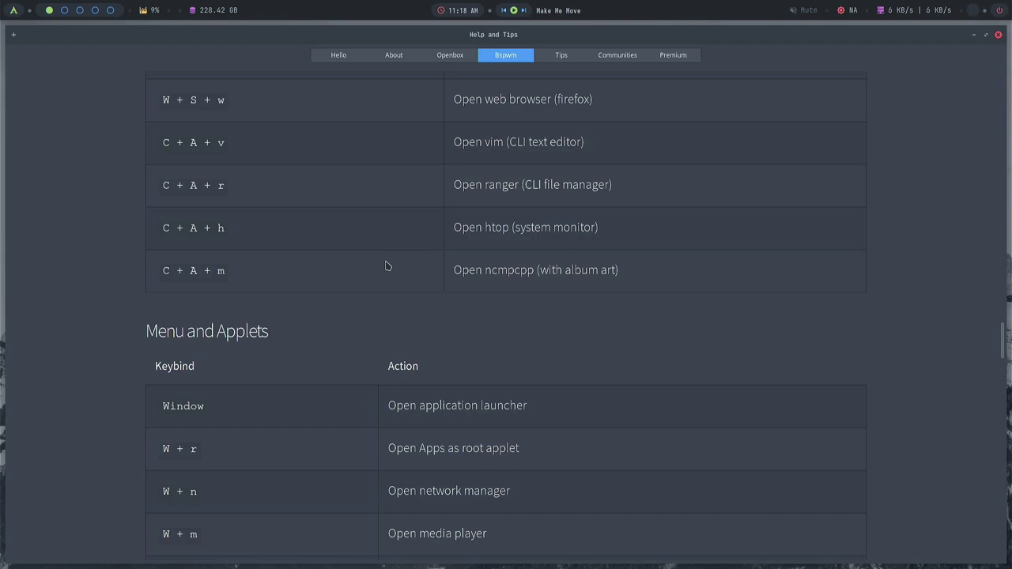
scroll(388, 266, "up", 3)
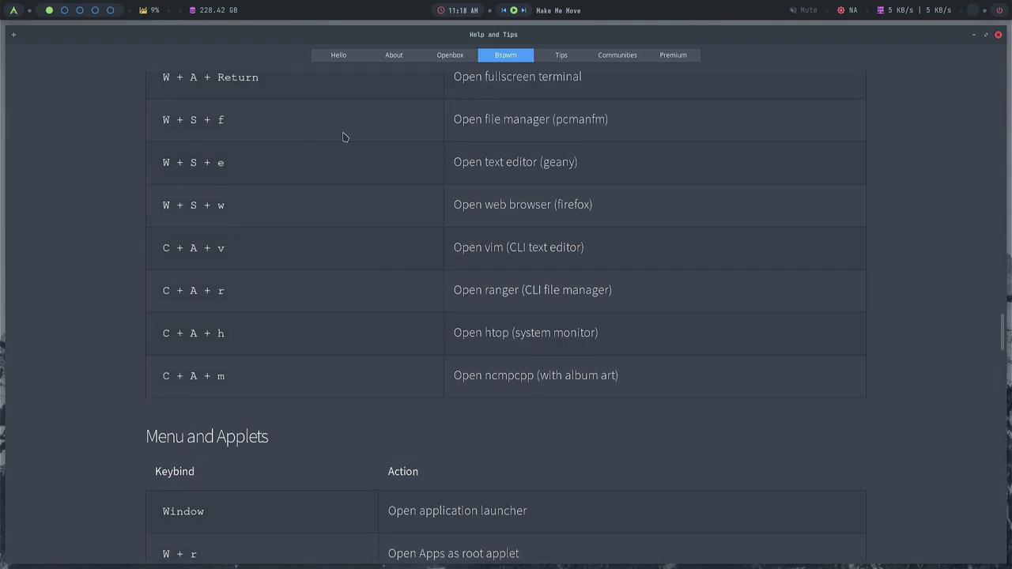
scroll(190, 202, "down", 7)
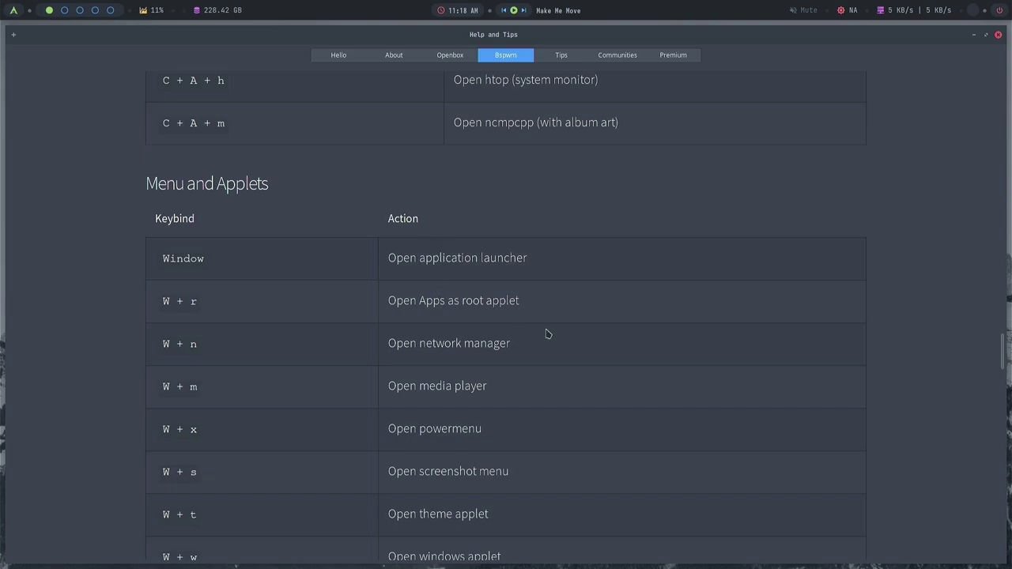
scroll(545, 328, "down", 1)
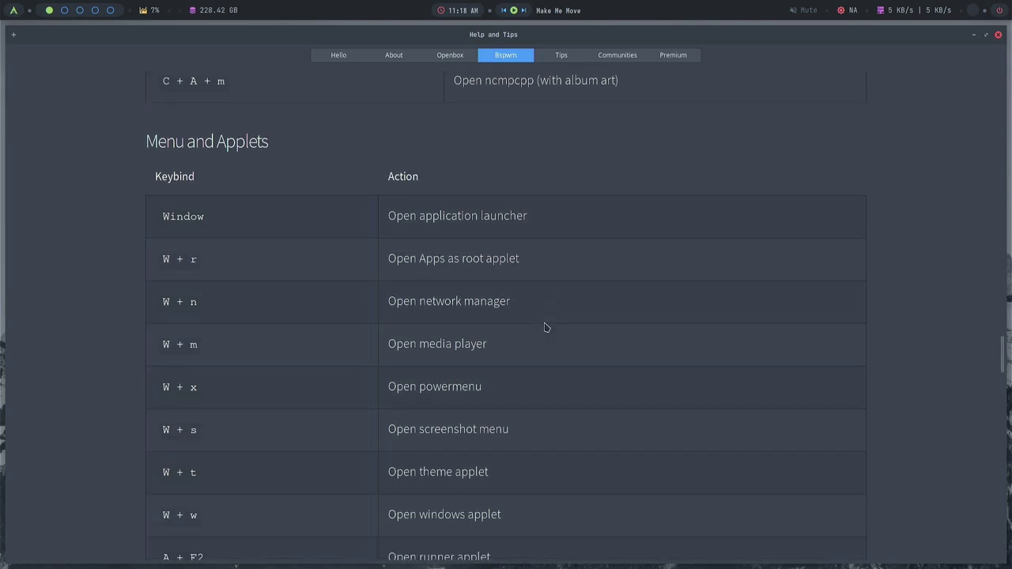
scroll(545, 327, "down", 4)
scroll(545, 327, "down", 3)
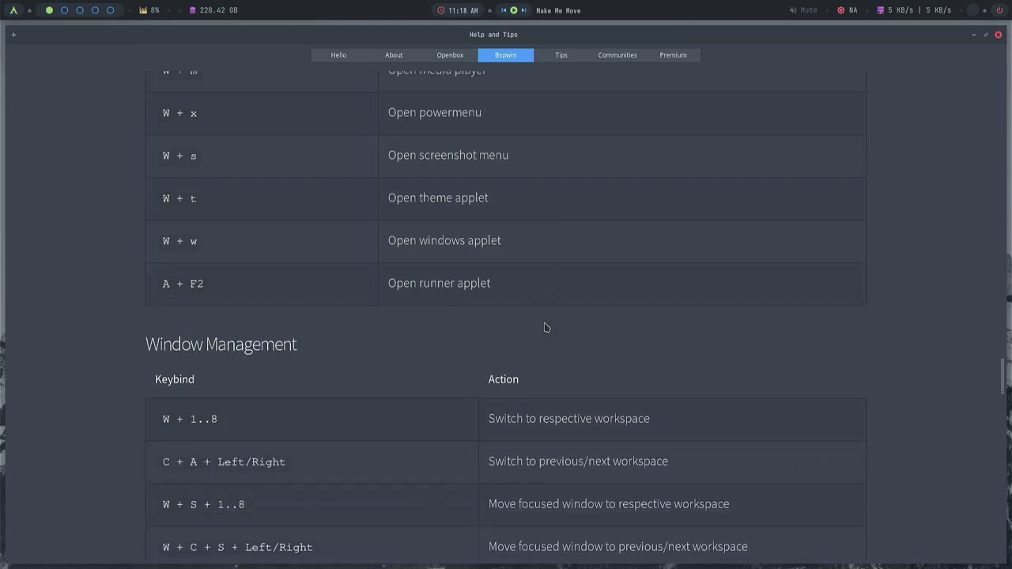
scroll(545, 328, "down", 2)
scroll(538, 325, "up", 10)
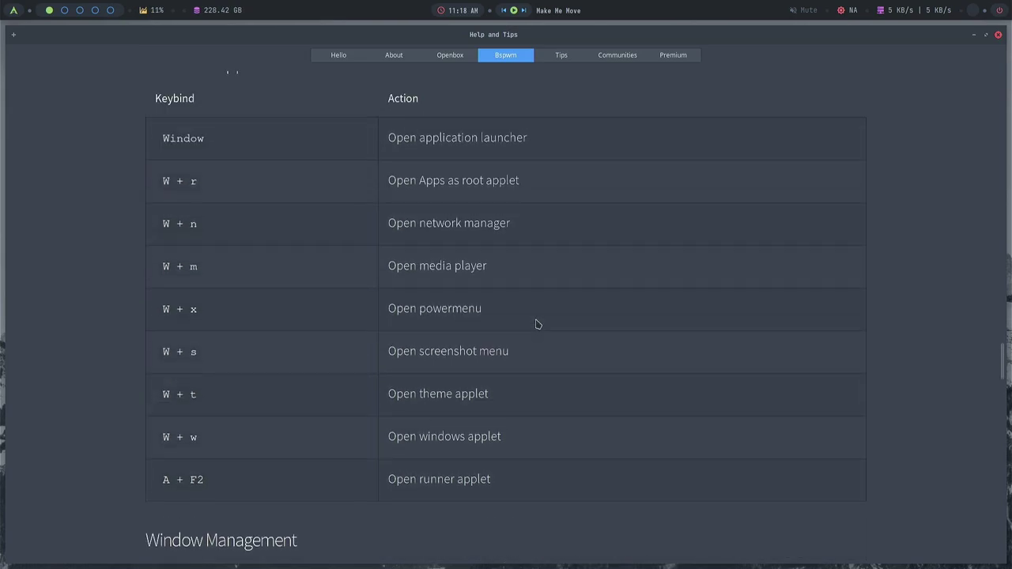
scroll(536, 324, "up", 6)
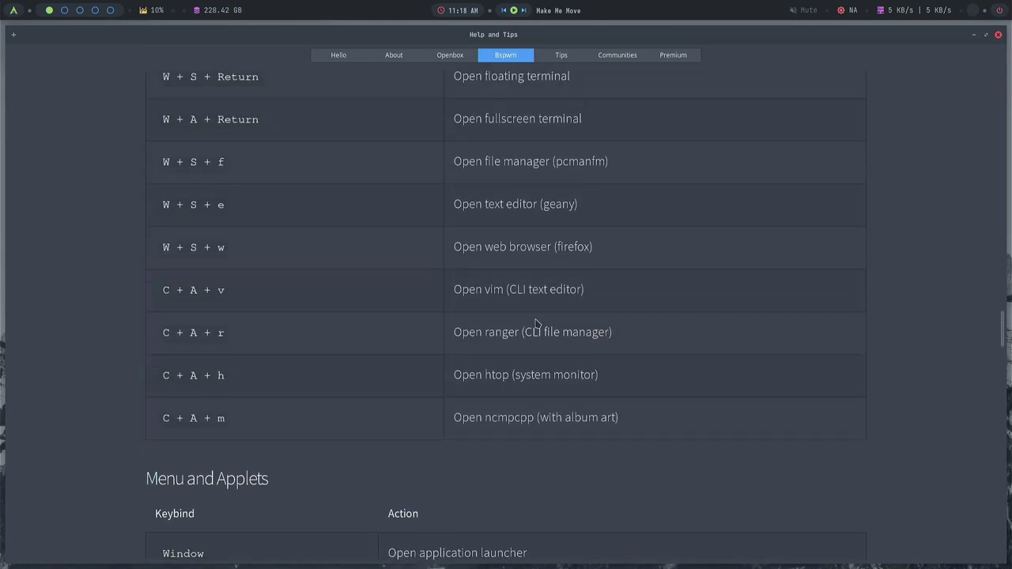
scroll(536, 323, "up", 2)
scroll(536, 324, "up", 3)
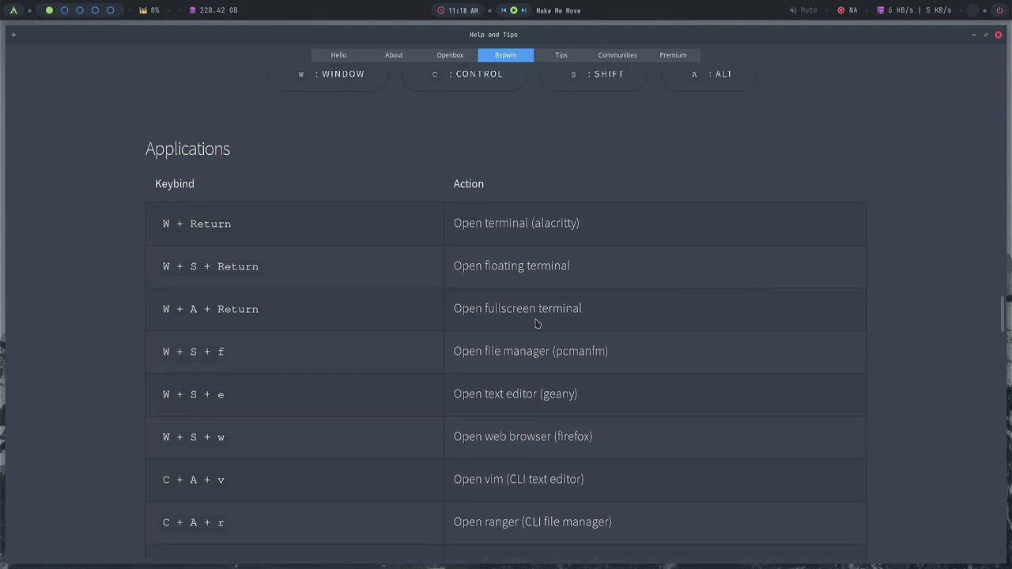
Scroll to the Window Management rows and briefly highlight the W + c close-application shortcut.
scroll(536, 323, "down", 12)
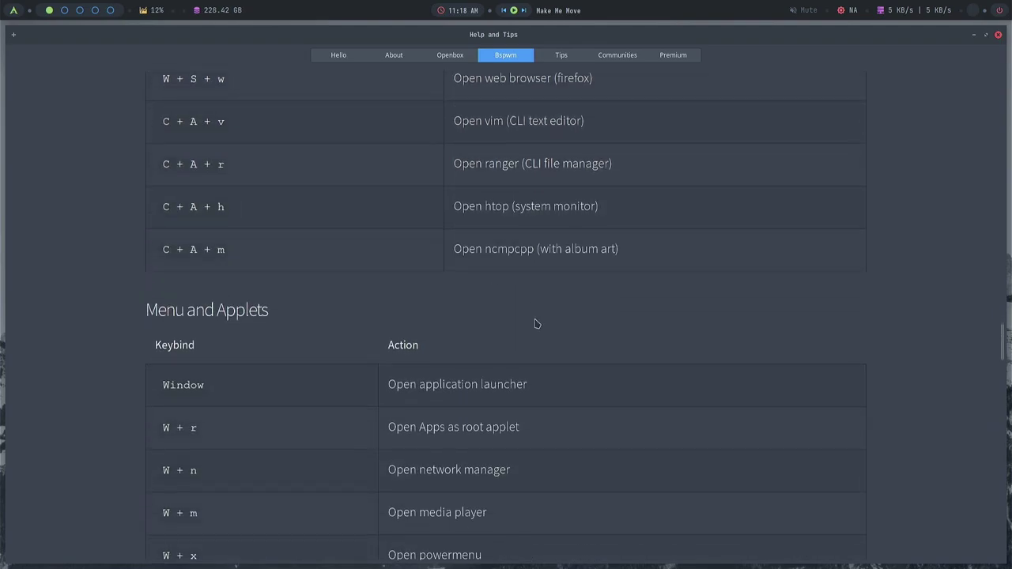
scroll(536, 323, "down", 8)
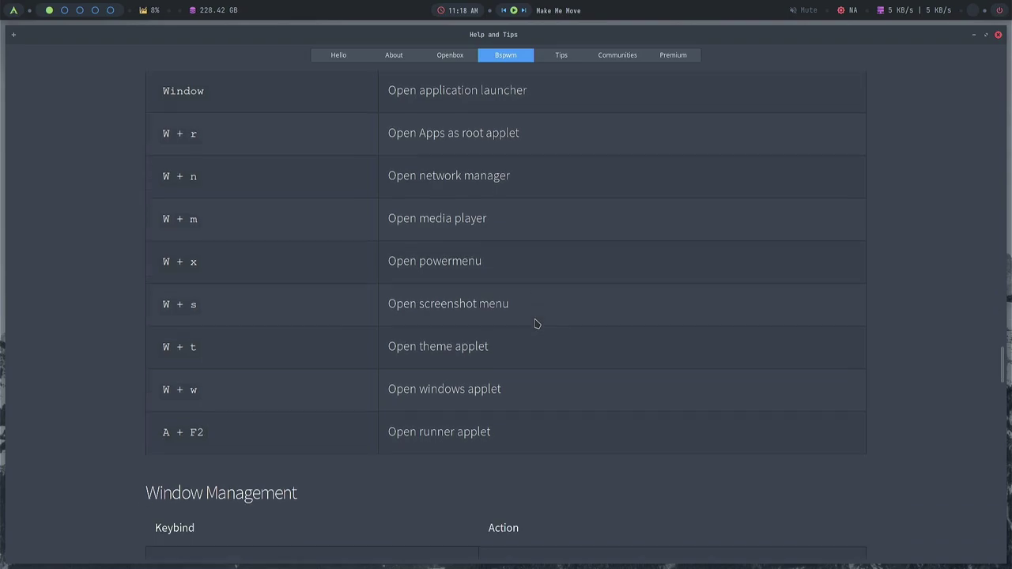
scroll(535, 323, "down", 5)
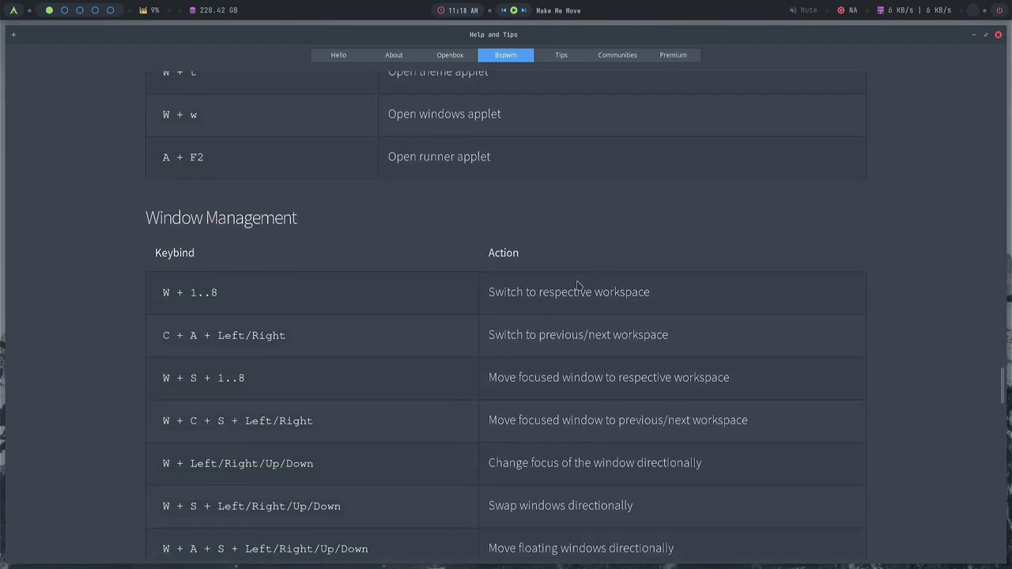
scroll(569, 283, "down", 6)
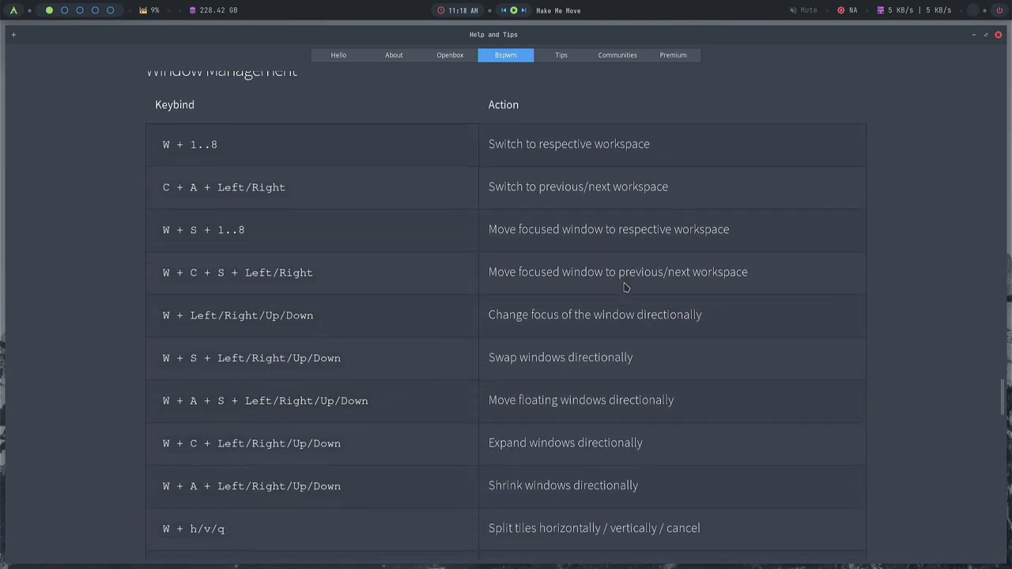
scroll(624, 287, "down", 8)
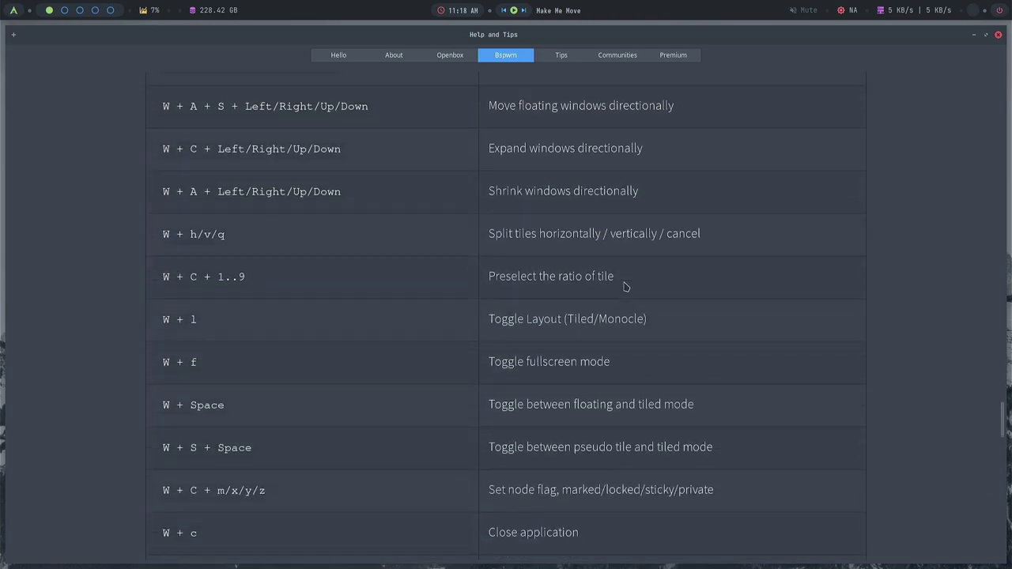
scroll(624, 287, "down", 1)
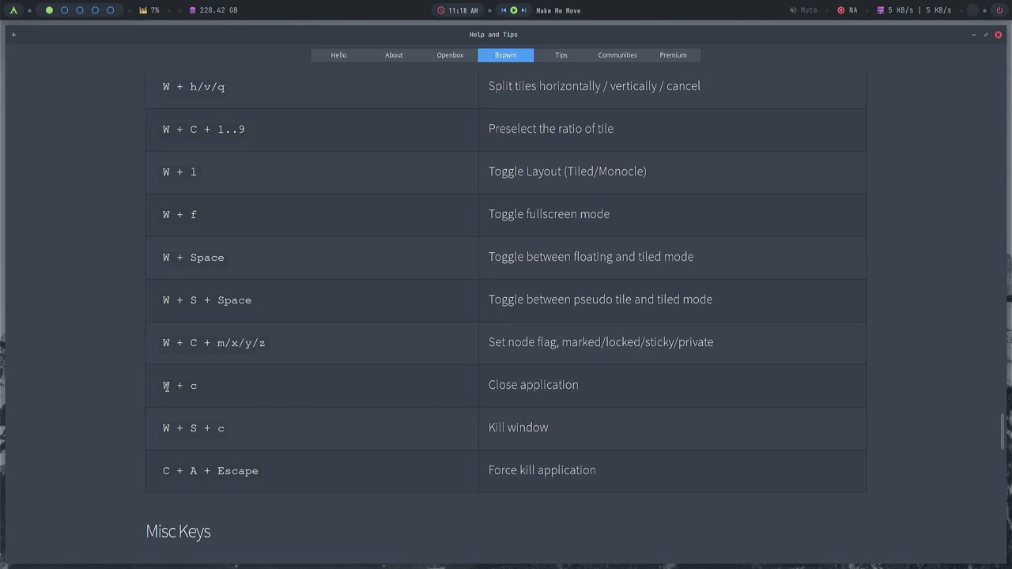
left_click_drag(166, 386, 219, 387)
left_click(238, 393)
Close Help and Tips with Super+C and relaunch it from the Alt+F1 launcher.
key("super+c")
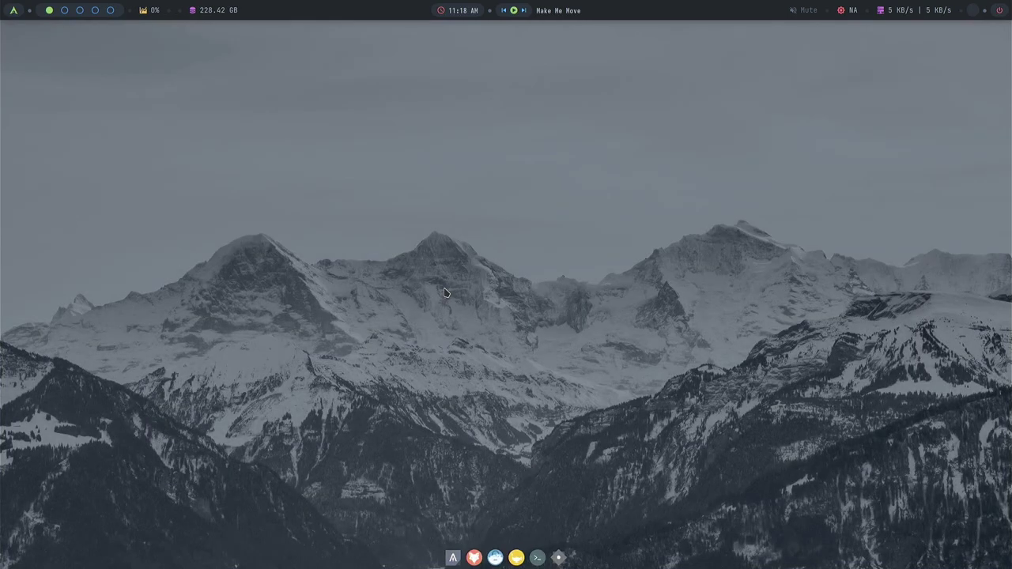
key("alt+F1")
key("Return")
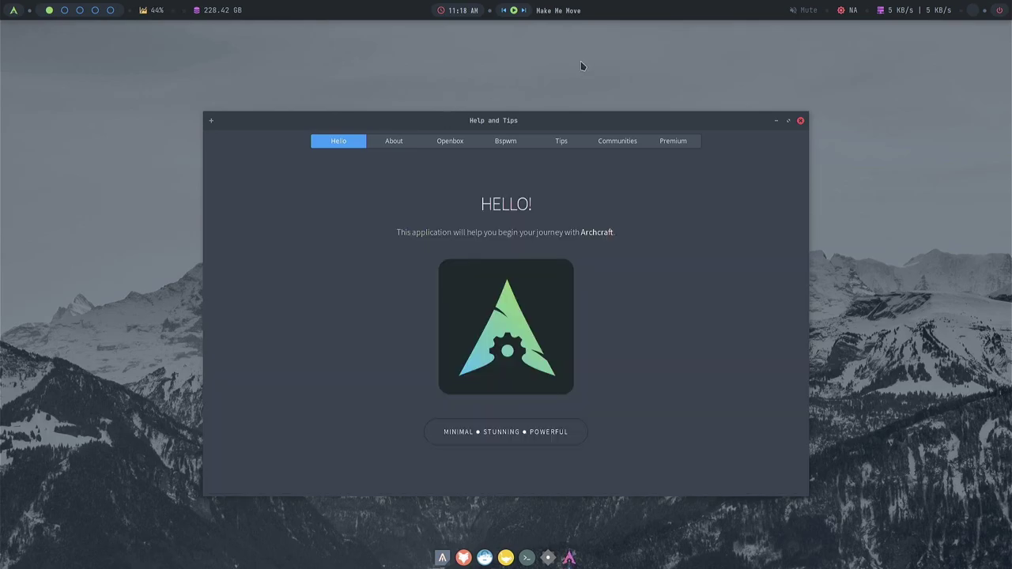
Open the Tips and Tricks page and highlight the heading about creating own themes.
left_click(576, 140)
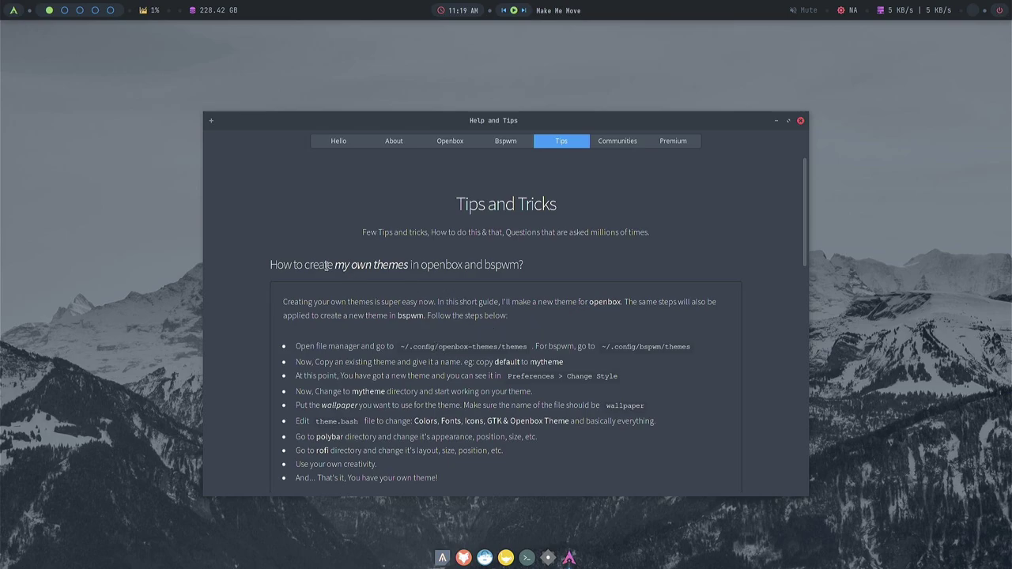
left_click_drag(327, 266, 424, 265)
left_click(440, 267)
Scroll down the tips to the 'How to change theme and icons in Bspwm?' section.
scroll(478, 346, "down", 2)
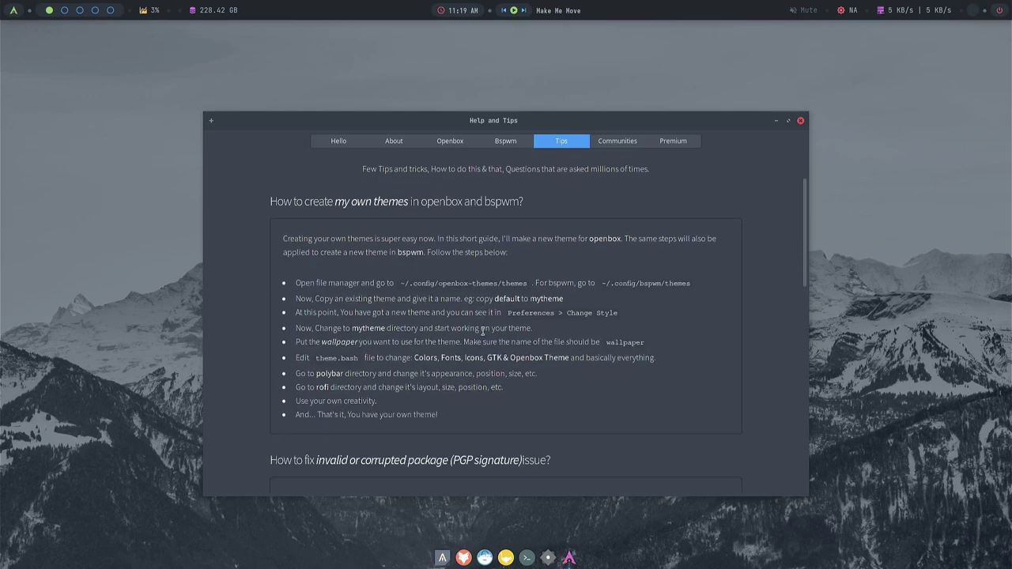
scroll(482, 330, "down", 4)
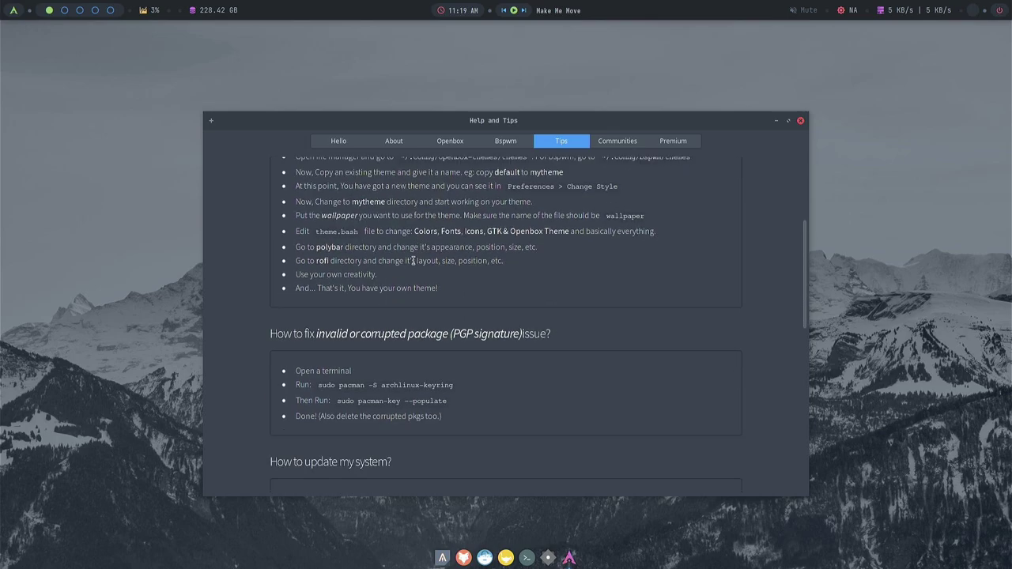
scroll(412, 261, "down", 3)
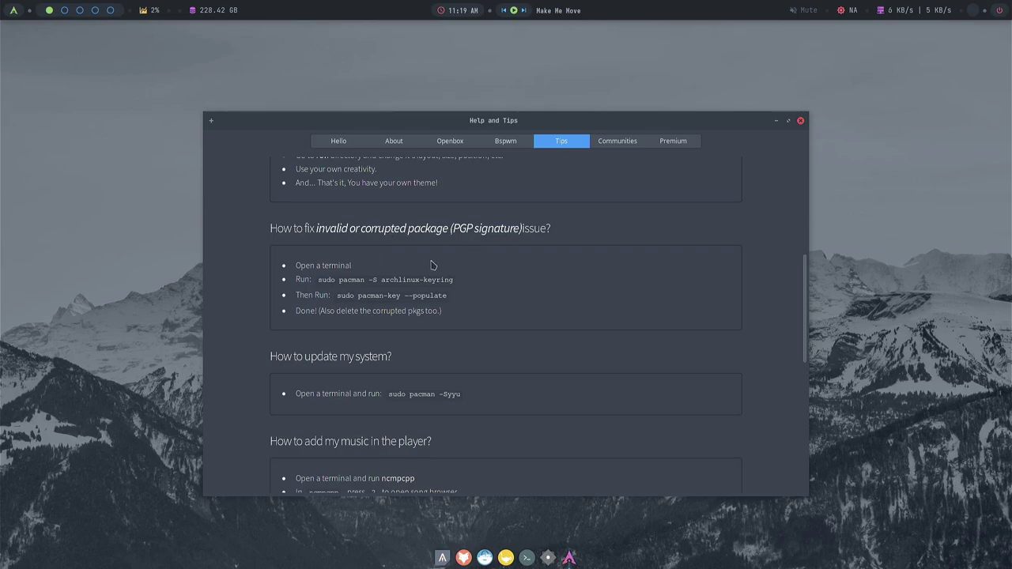
scroll(471, 270, "down", 2)
scroll(471, 270, "down", 2)
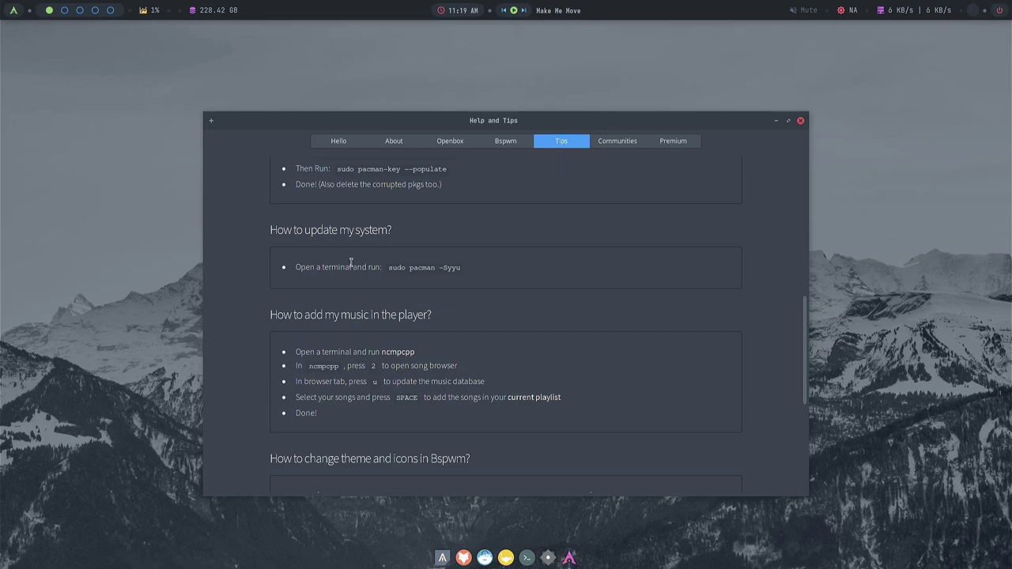
left_click_drag(369, 266, 296, 267)
scroll(457, 264, "down", 3)
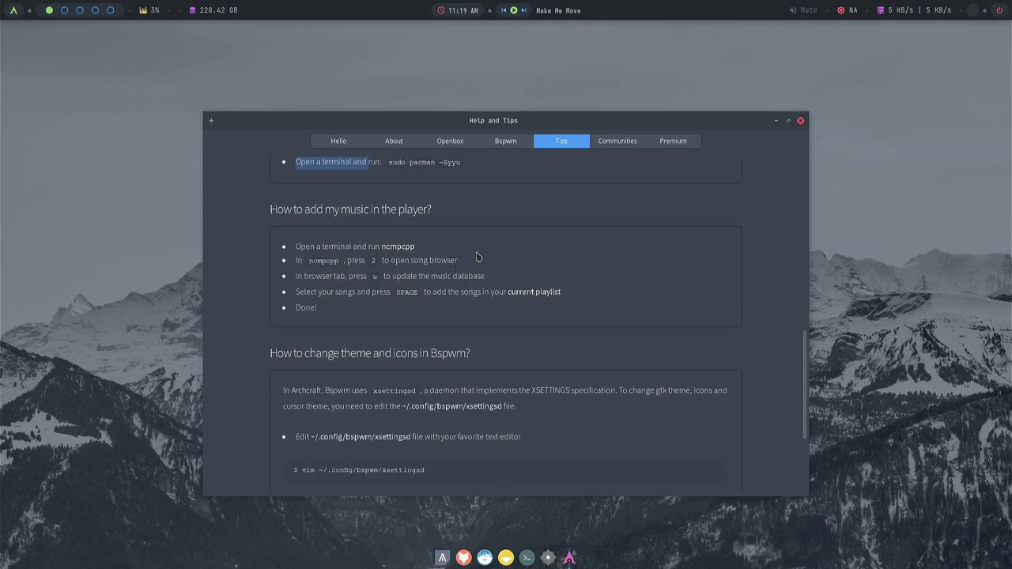
left_click(477, 257)
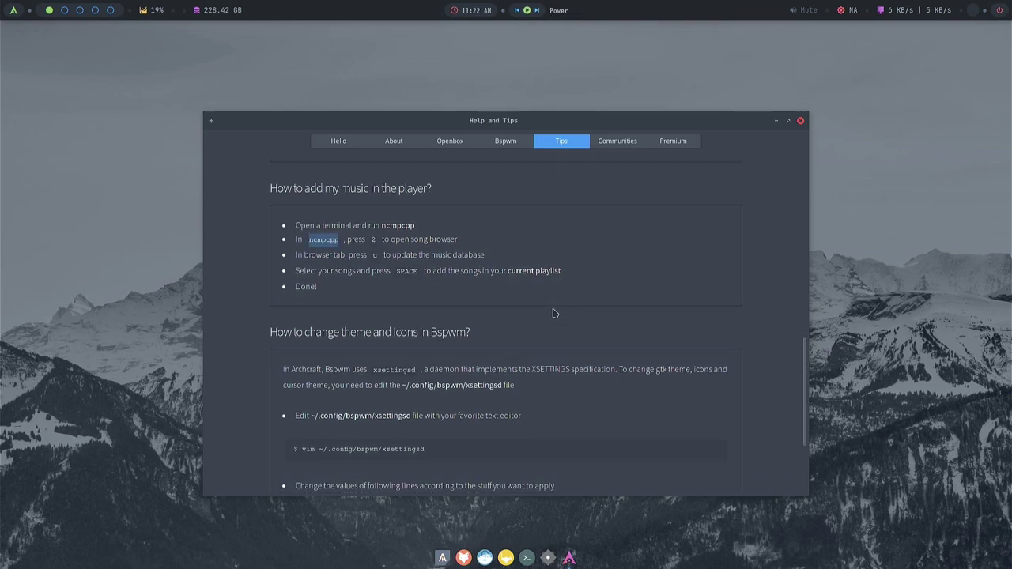
scroll(561, 305, "down", 2)
scroll(497, 296, "down", 3)
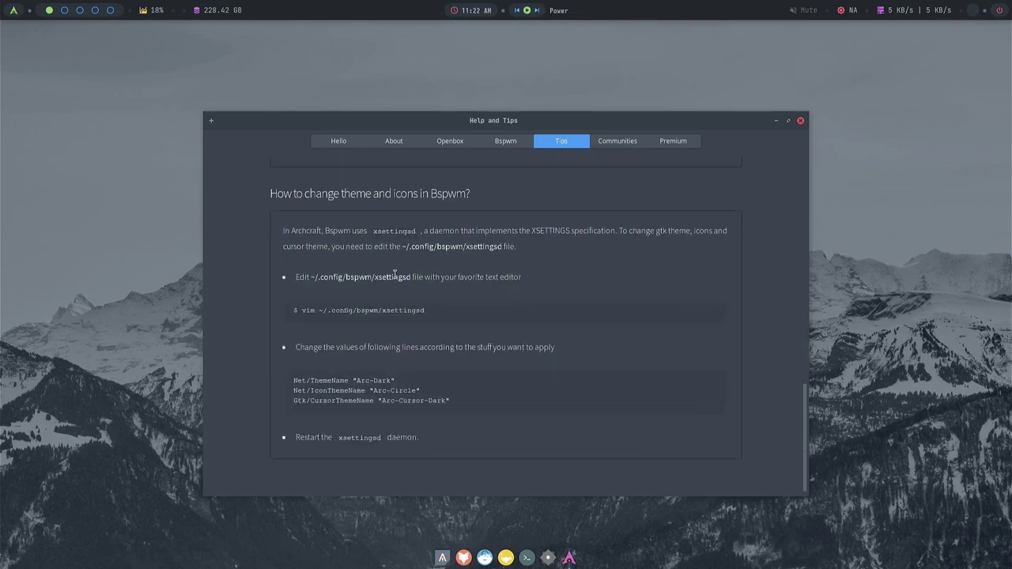
Pass through the Join the communities page to the Premium page and start reading it.
left_click(625, 147)
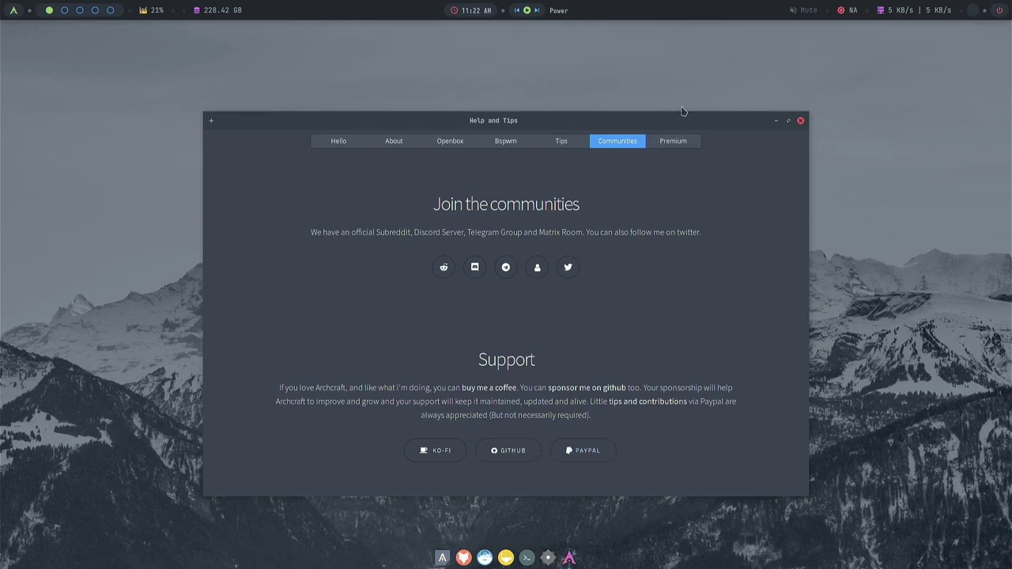
left_click(673, 141)
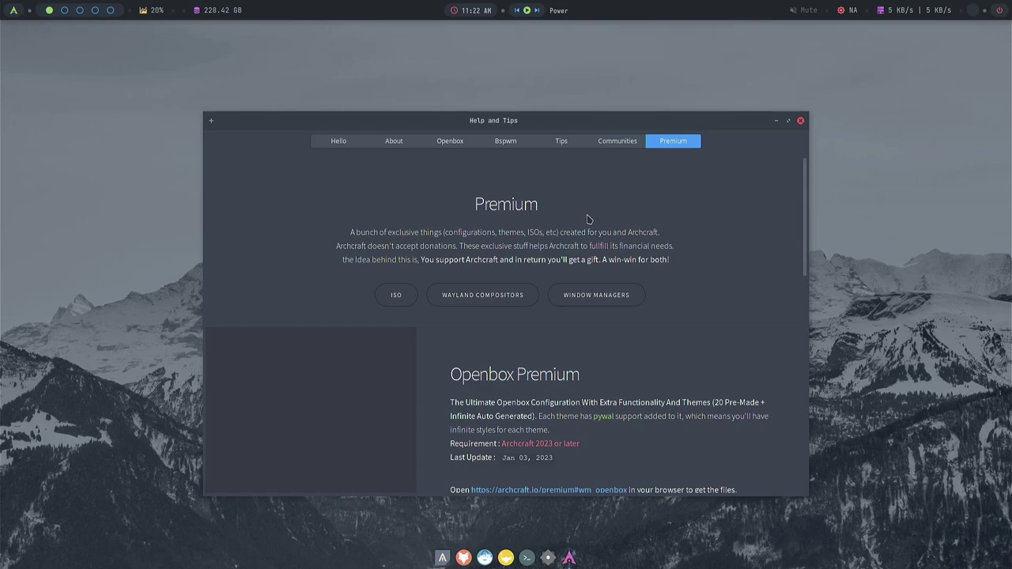
scroll(561, 245, "down", 2)
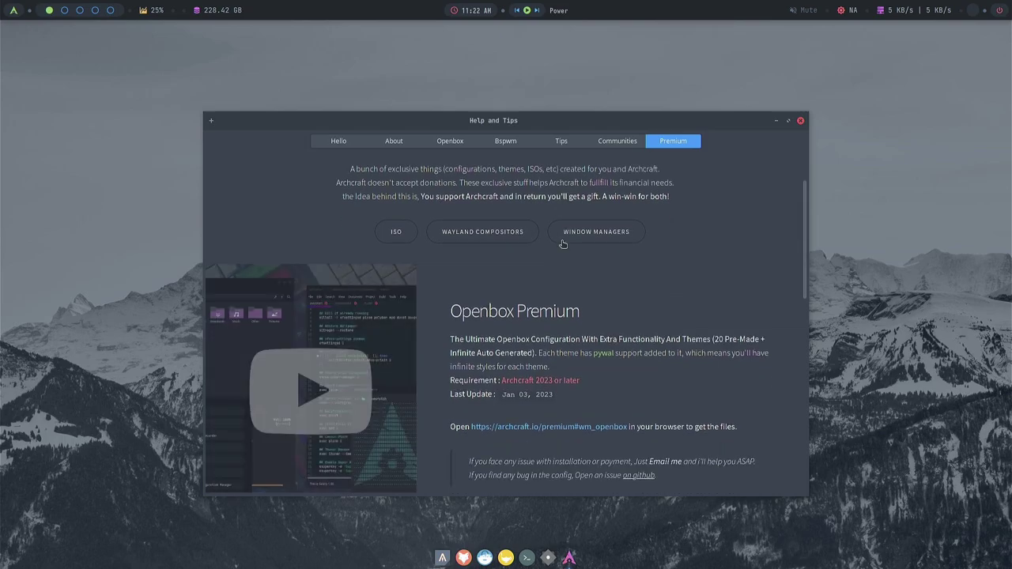
scroll(559, 295, "down", 1)
scroll(540, 282, "up", 1)
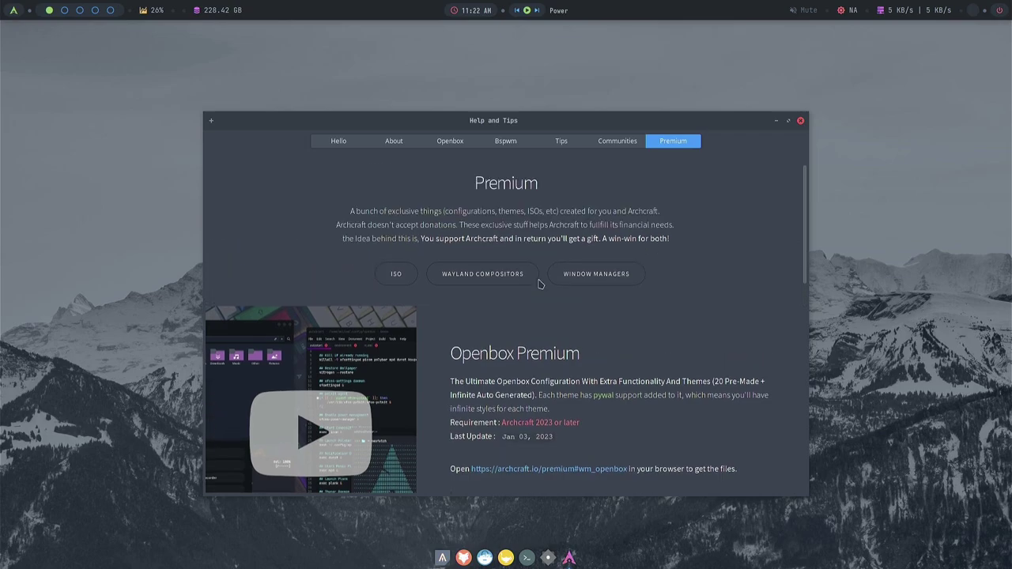
scroll(543, 287, "down", 2)
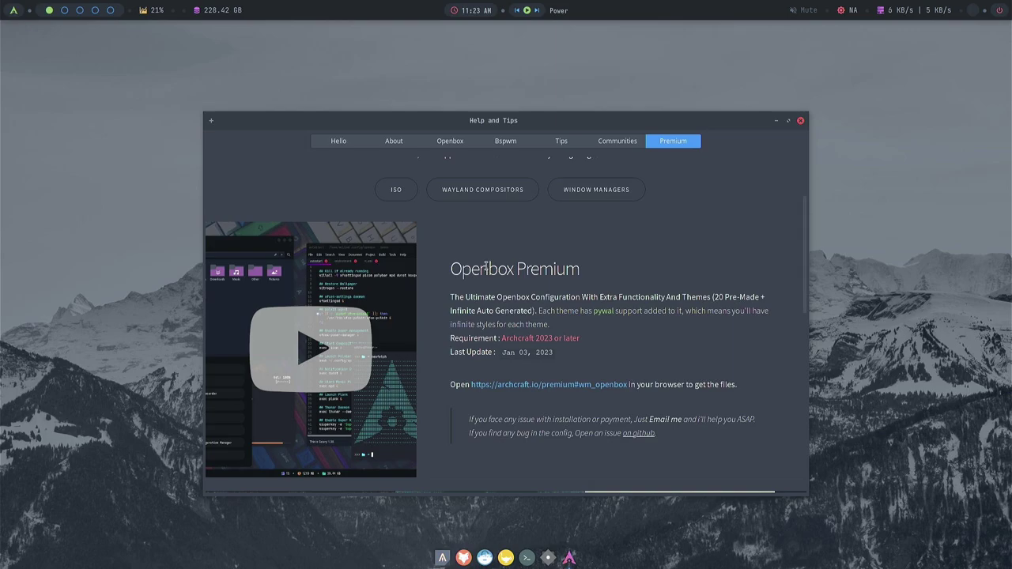
Scroll through the Premium offers such as Openbox Premium, then return to the Communities page.
scroll(488, 268, "down", 1)
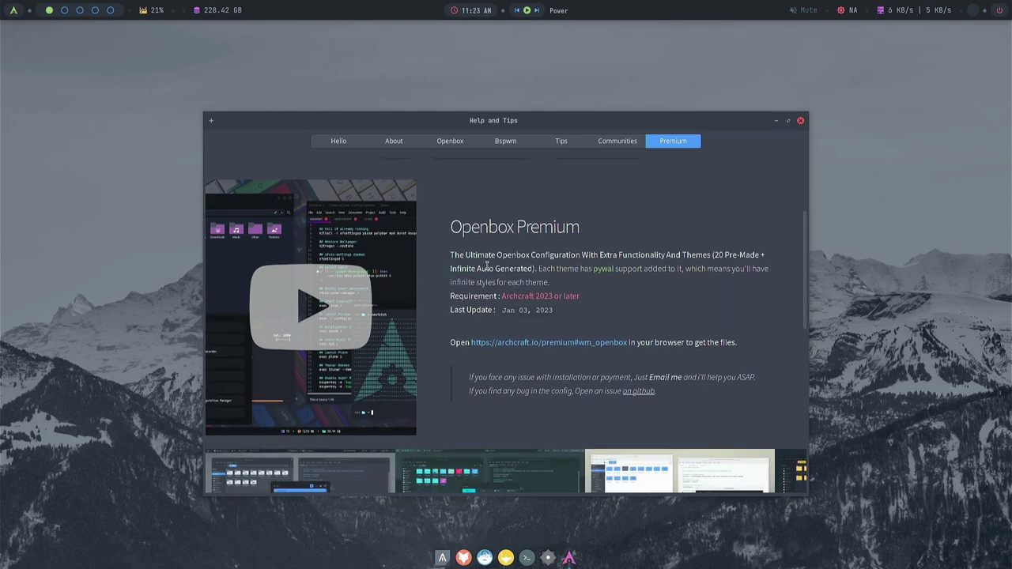
scroll(506, 270, "down", 1)
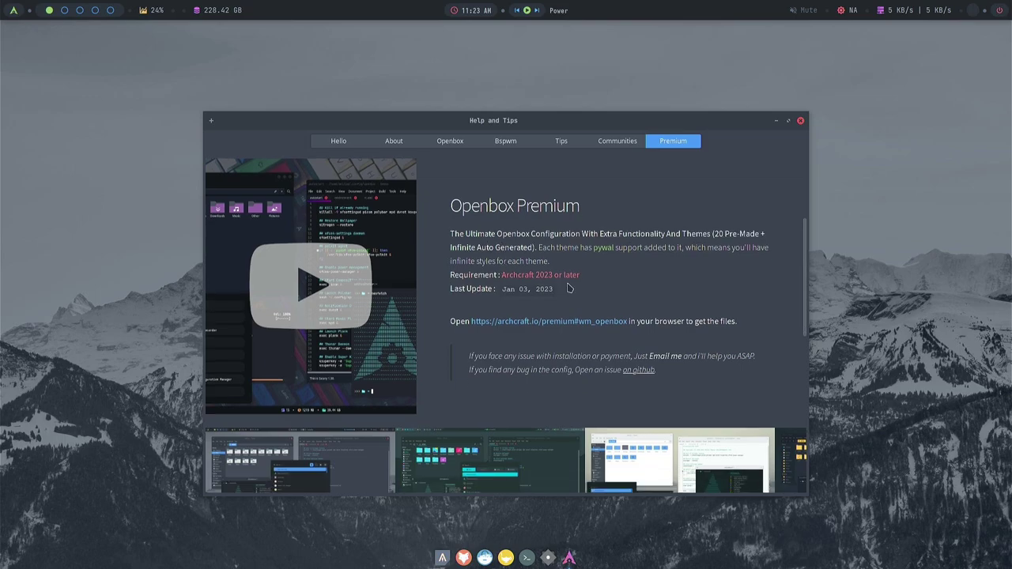
scroll(566, 285, "down", 1)
scroll(571, 308, "down", 1)
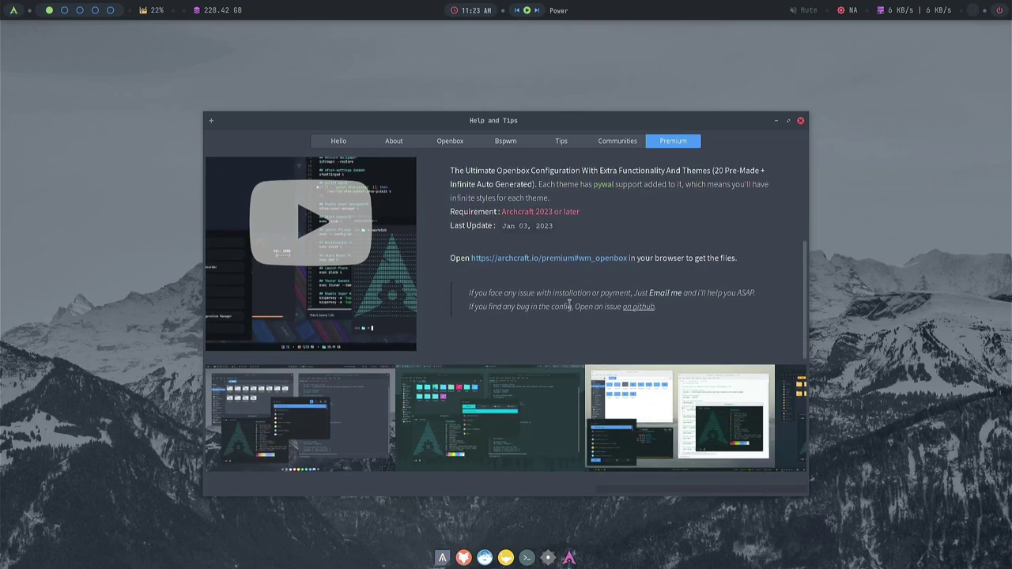
scroll(569, 303, "down", 3)
scroll(563, 295, "up", 6)
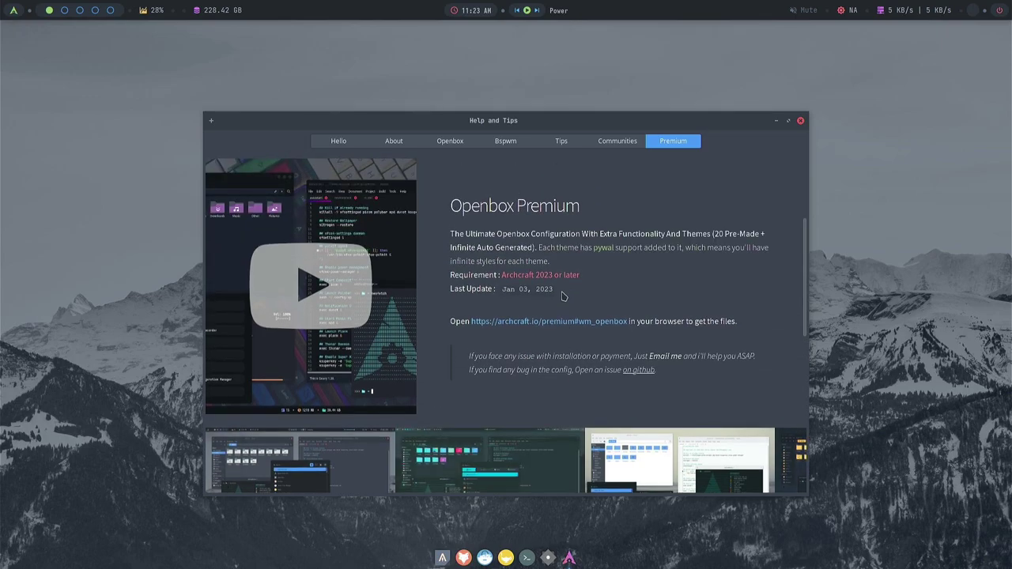
scroll(562, 297, "up", 3)
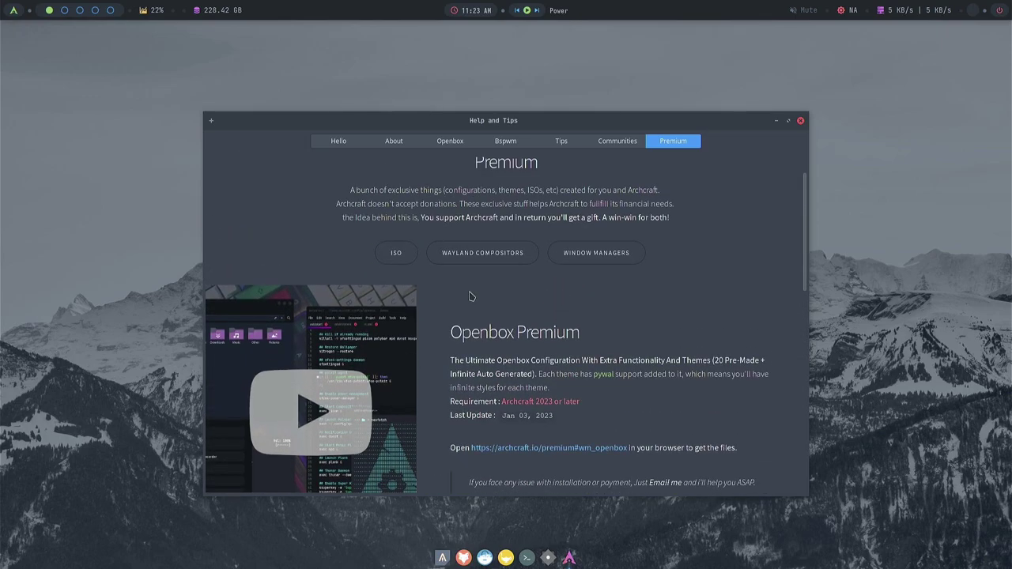
scroll(473, 296, "up", 2)
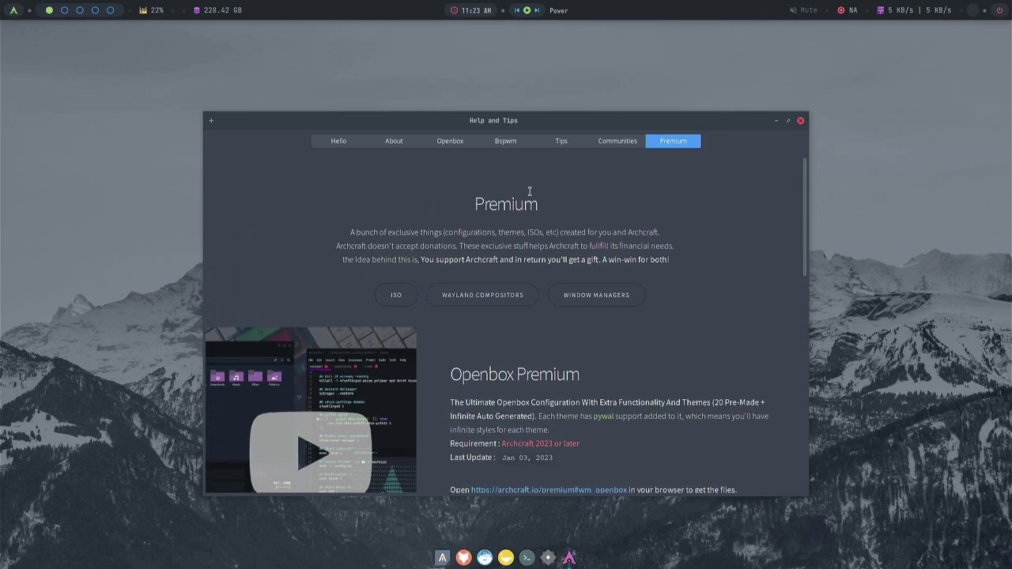
left_click(605, 146)
Open the developer's Ko-fi page and browse its Donate form, Shop items and Feed.
left_click(443, 453)
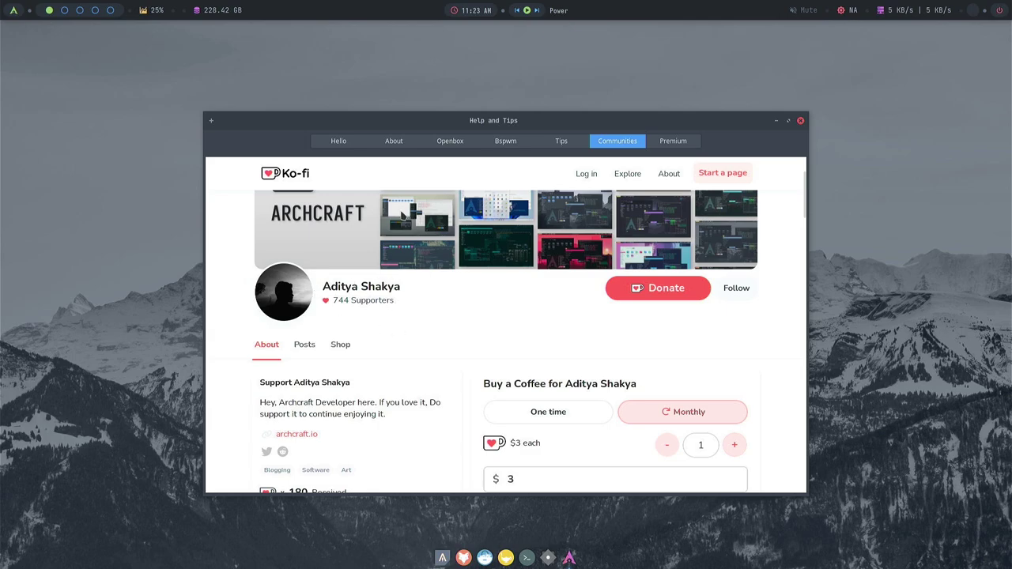
scroll(522, 346, "down", 2)
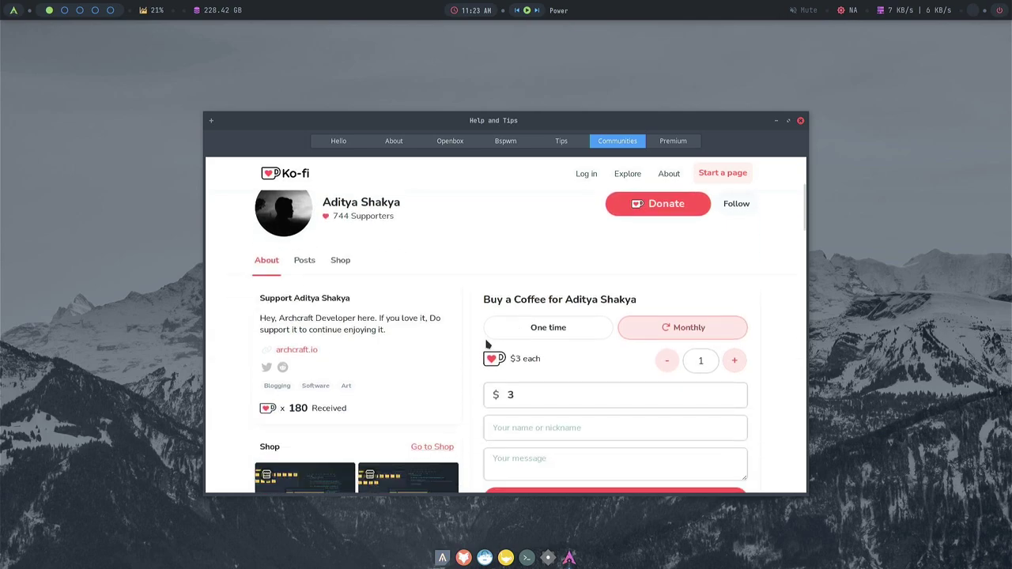
scroll(486, 344, "down", 2)
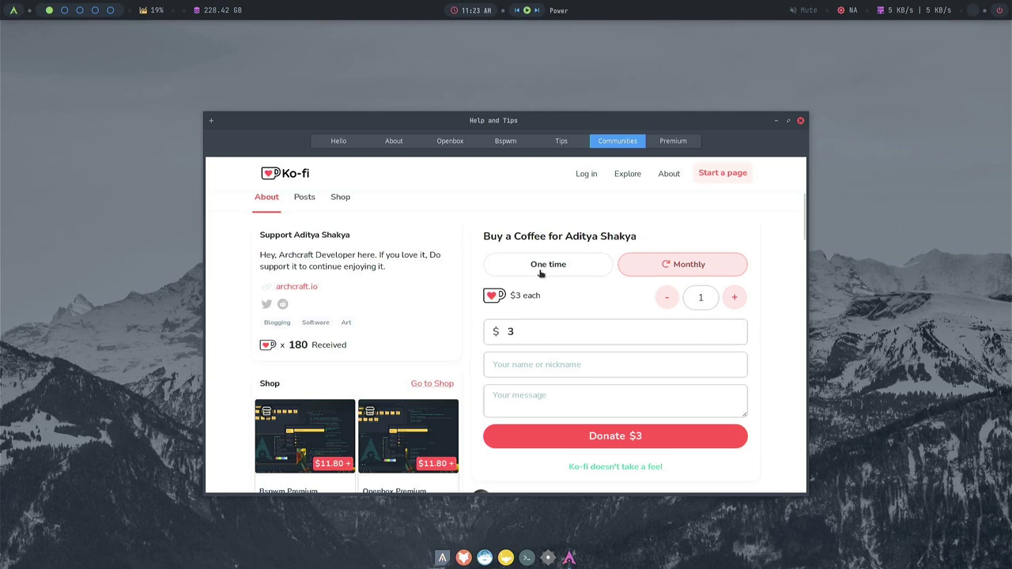
scroll(313, 387, "down", 3)
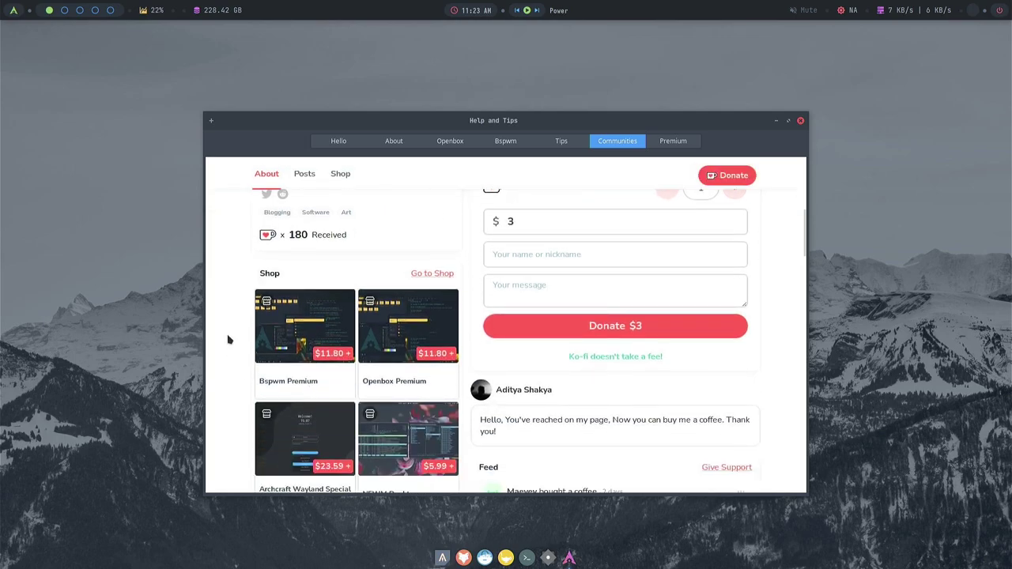
scroll(336, 309, "down", 1)
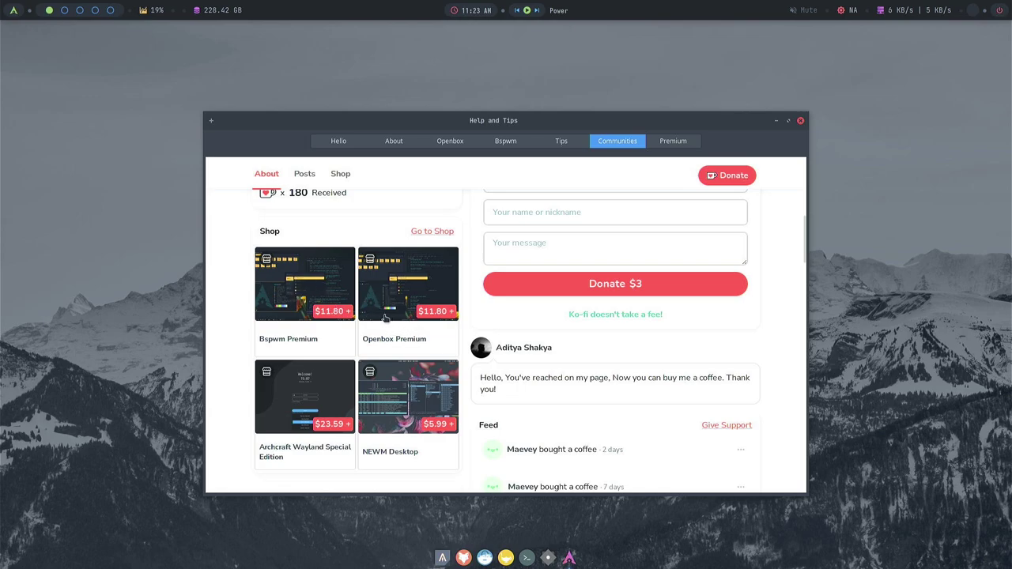
scroll(262, 336, "down", 2)
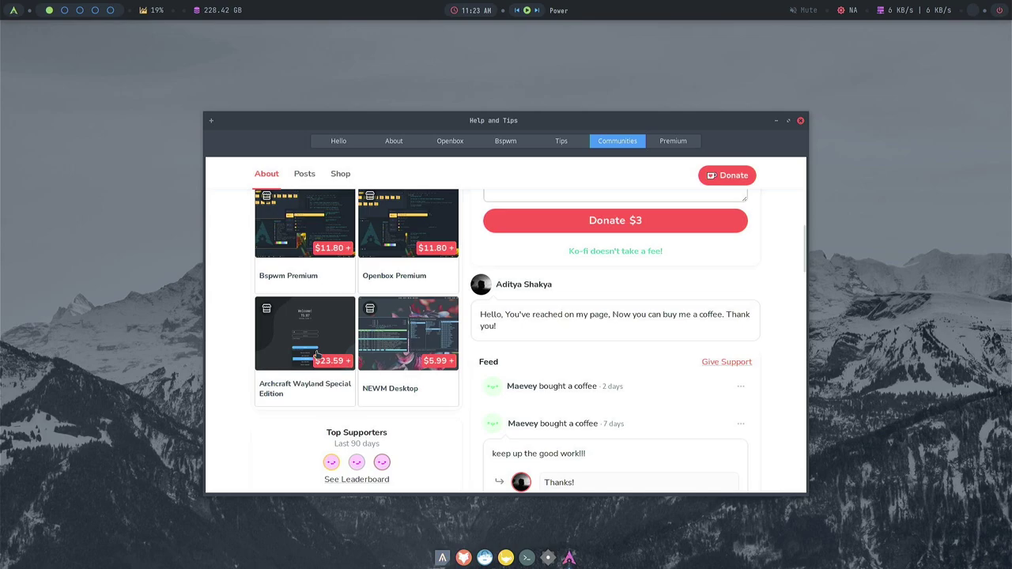
scroll(739, 366, "down", 3)
scroll(742, 360, "up", 3)
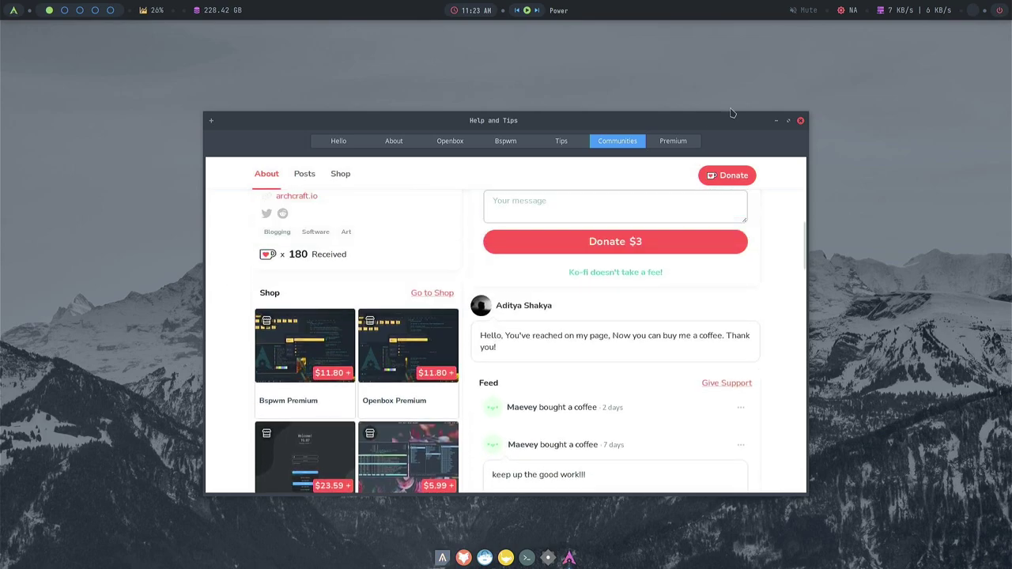
Review the Openbox and Bspwm Premium offers on the Premium page, then close Help and Tips.
left_click(665, 142)
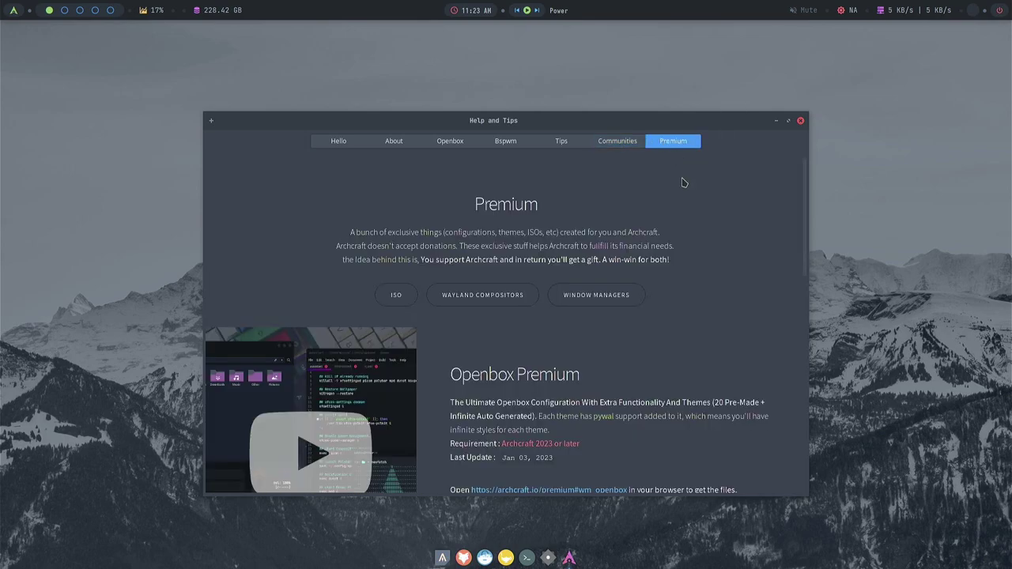
scroll(714, 377, "down", 2)
scroll(719, 373, "down", 5)
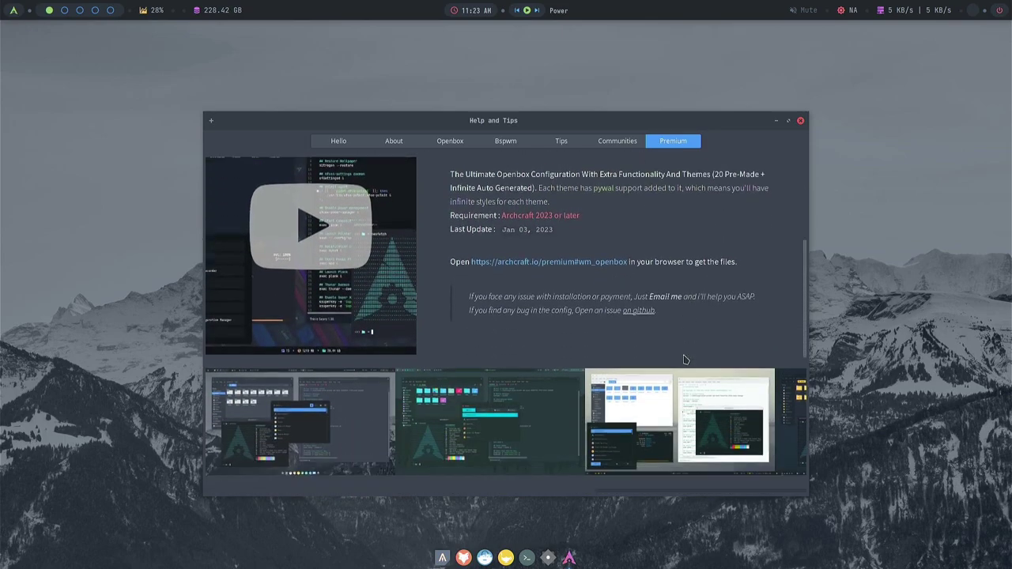
scroll(565, 342, "down", 3)
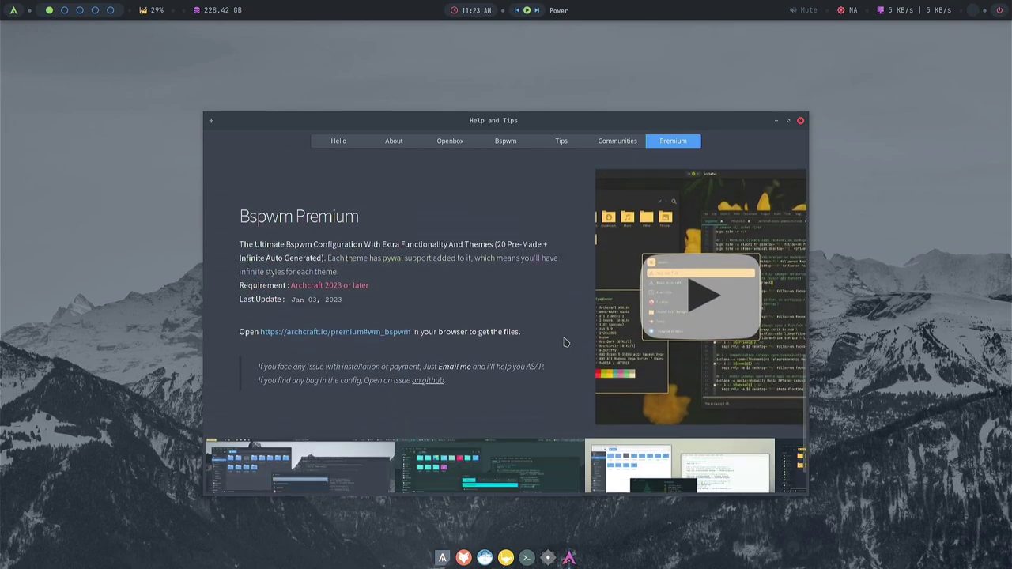
scroll(546, 347, "up", 8)
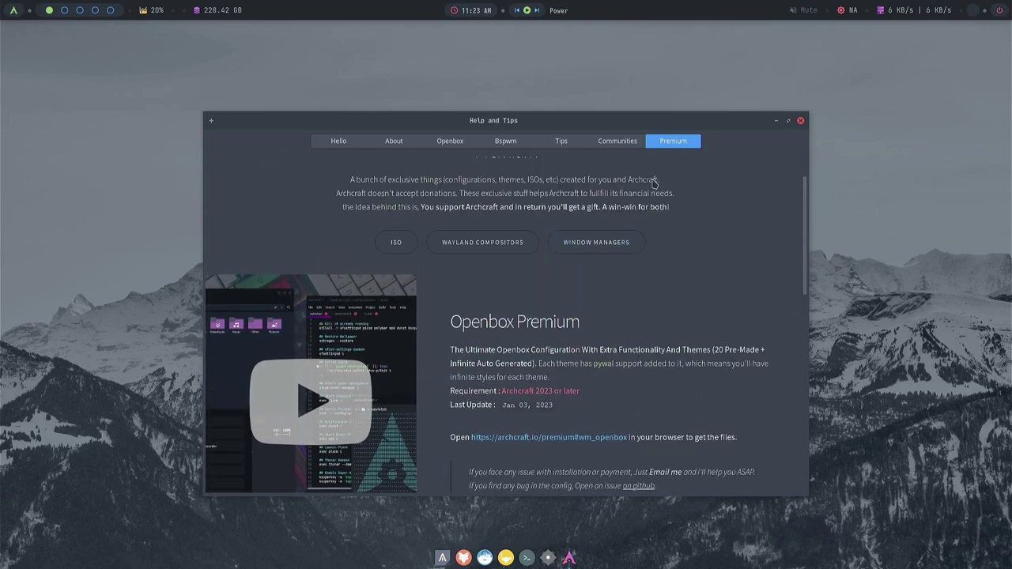
left_click(800, 121)
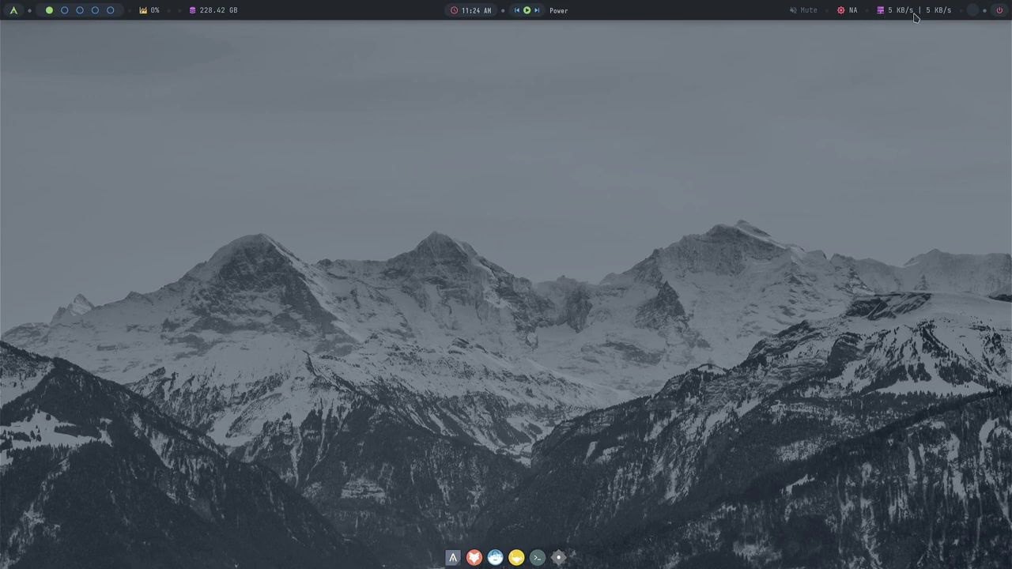
left_click(1000, 11)
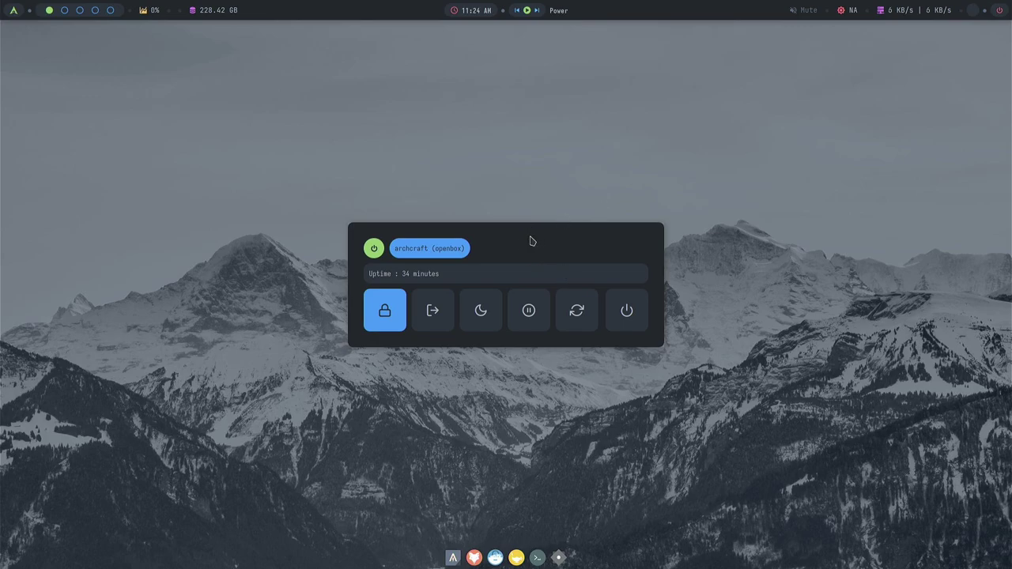
key("Escape")
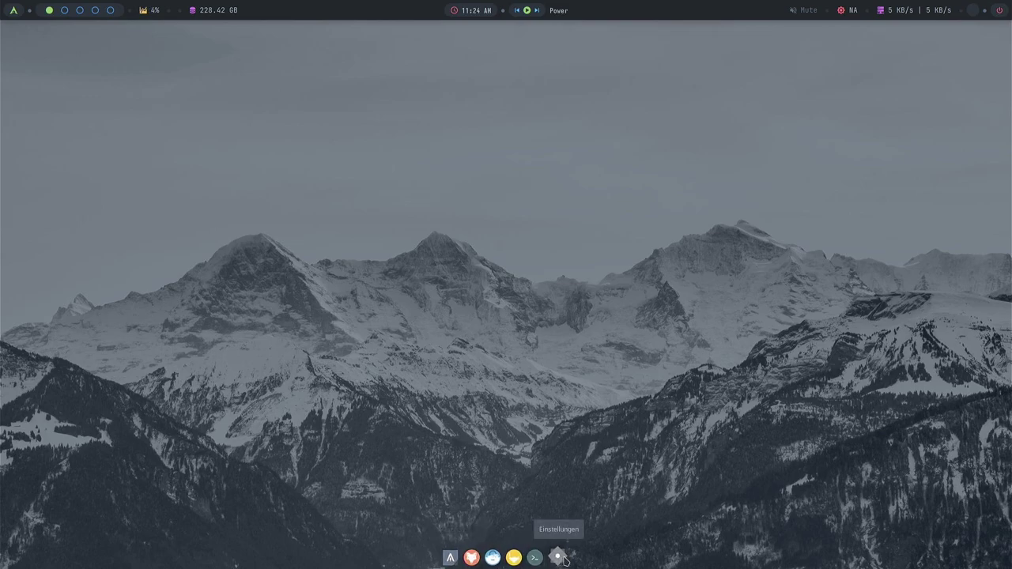
Open and close the Einstellungen settings window, then bring up the application launcher.
left_click(562, 558)
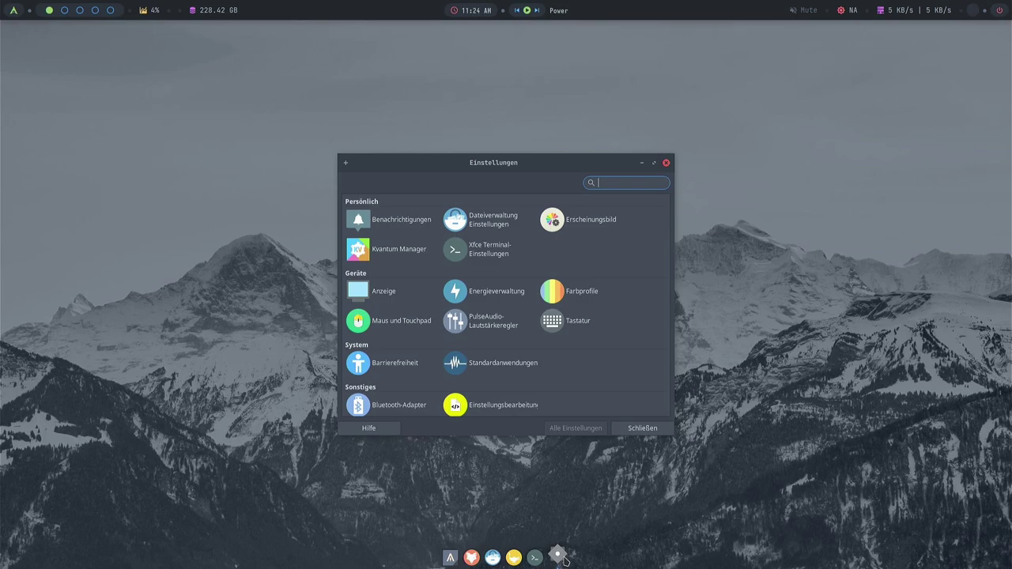
left_click(667, 164)
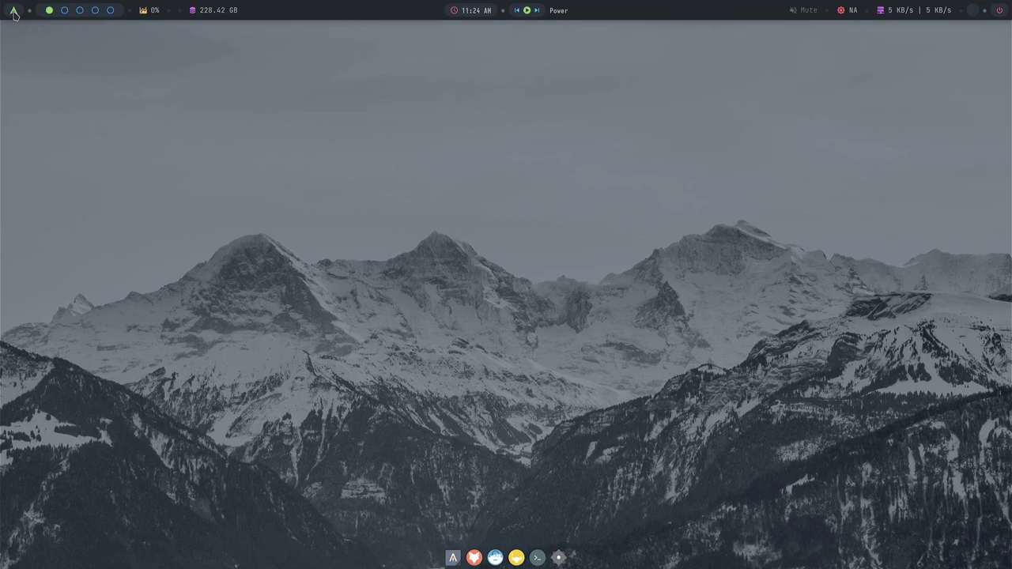
left_click(13, 12)
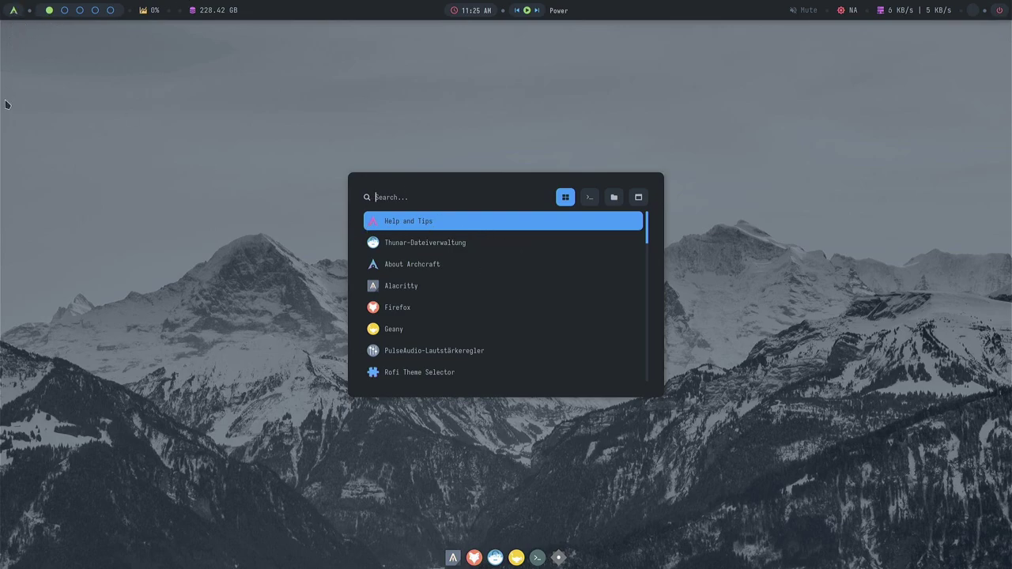
Dismiss Rofi, toggle it twice with Alt+F1 and Escape, and leave it closed.
left_click(18, 14)
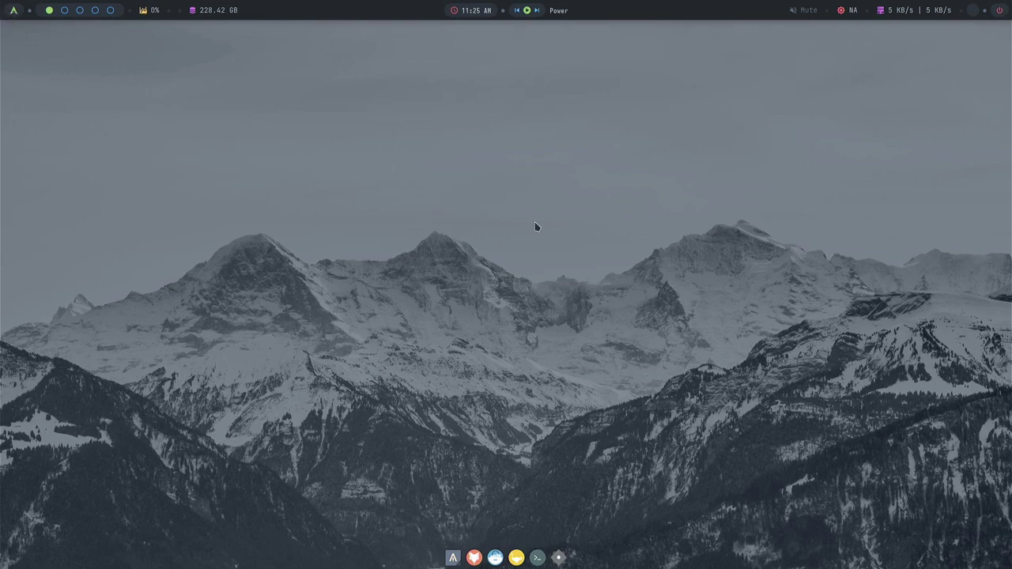
key("alt+F1")
key("Escape")
key("alt+F1")
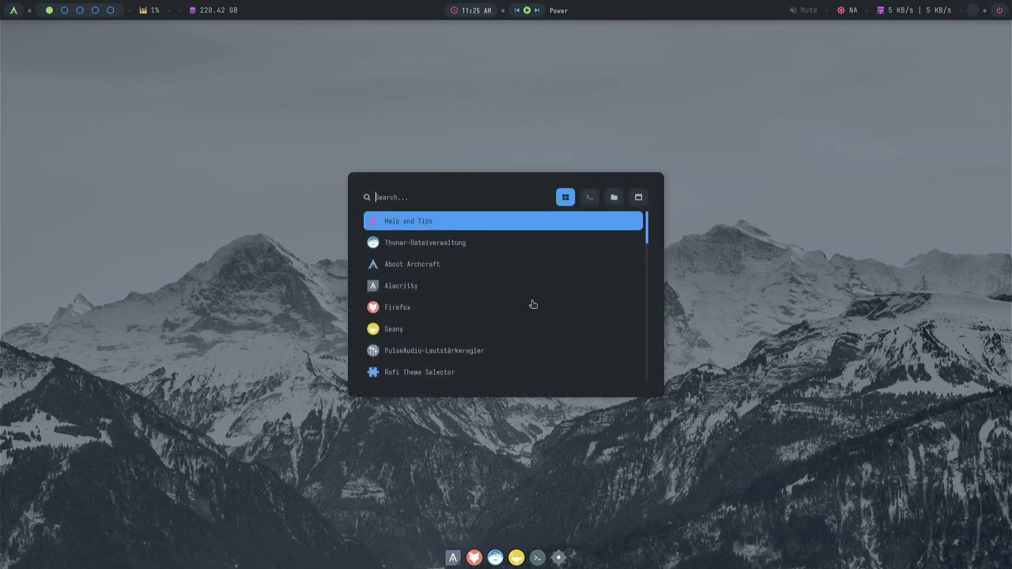
key("Escape")
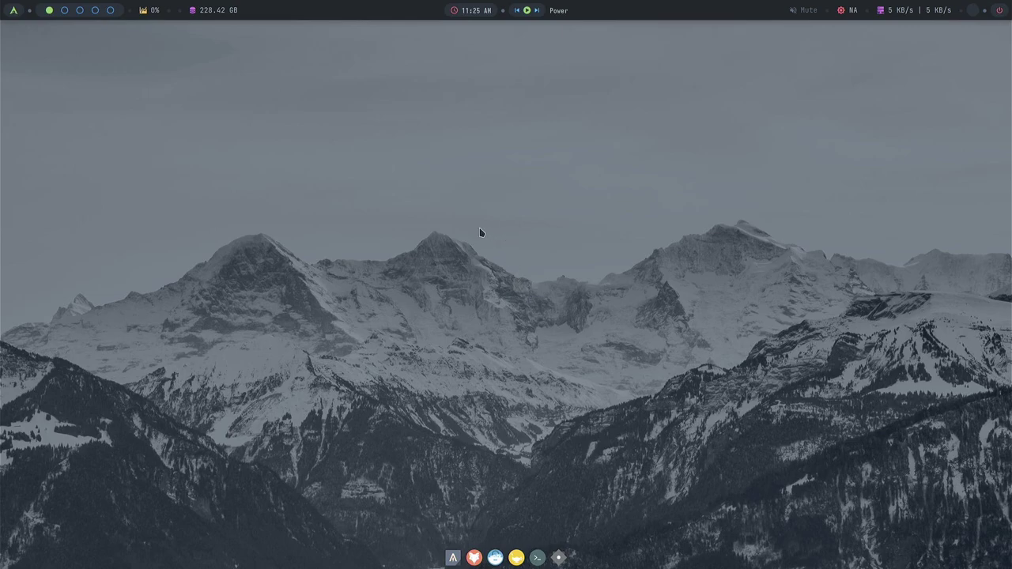
Open the desktop menu's Applications › Accessories submenu listing nitrogen, Plank, Vim, Xarchiver and XColor.
right_click(480, 233)
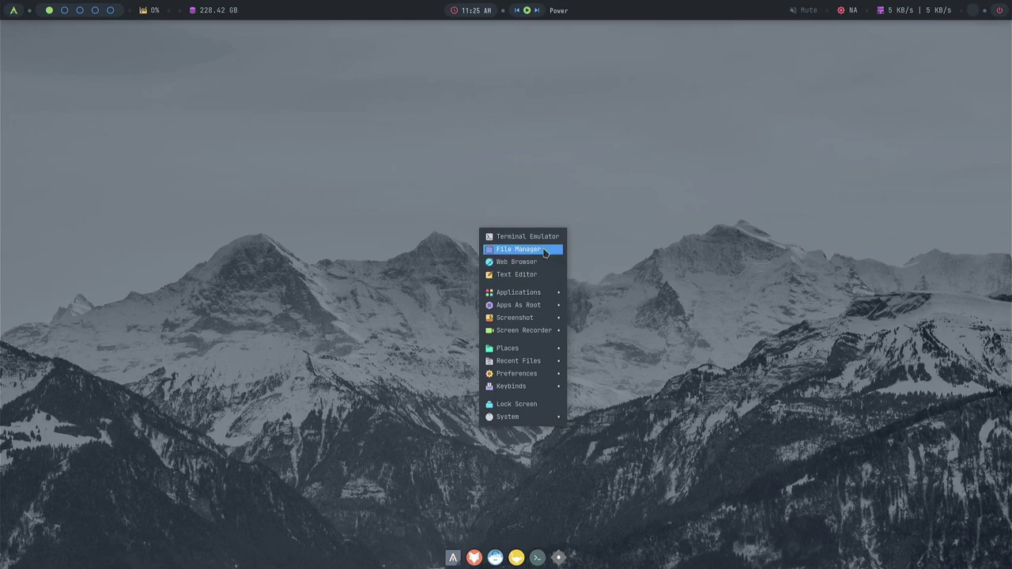
mouse_move(543, 295)
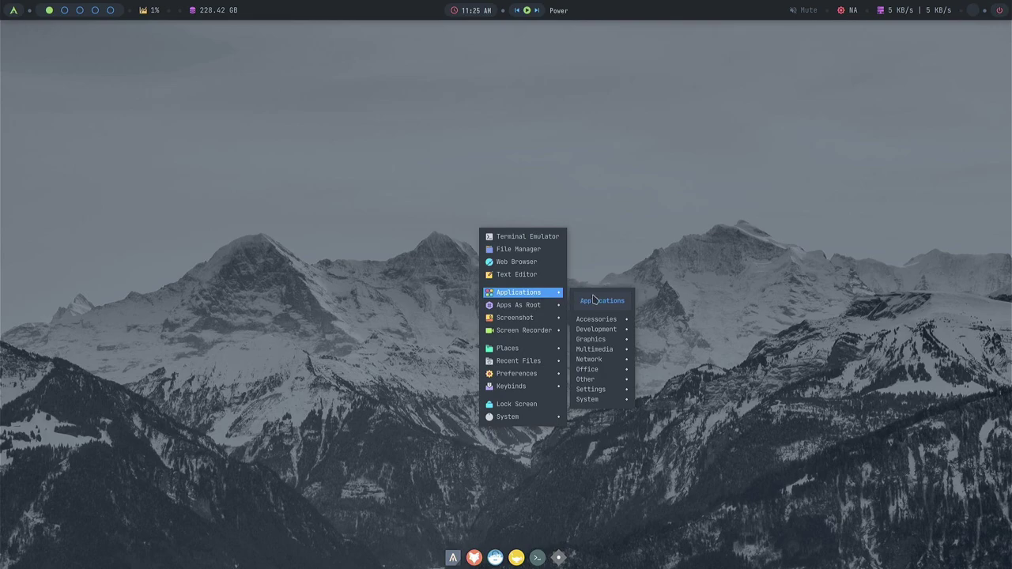
mouse_move(603, 321)
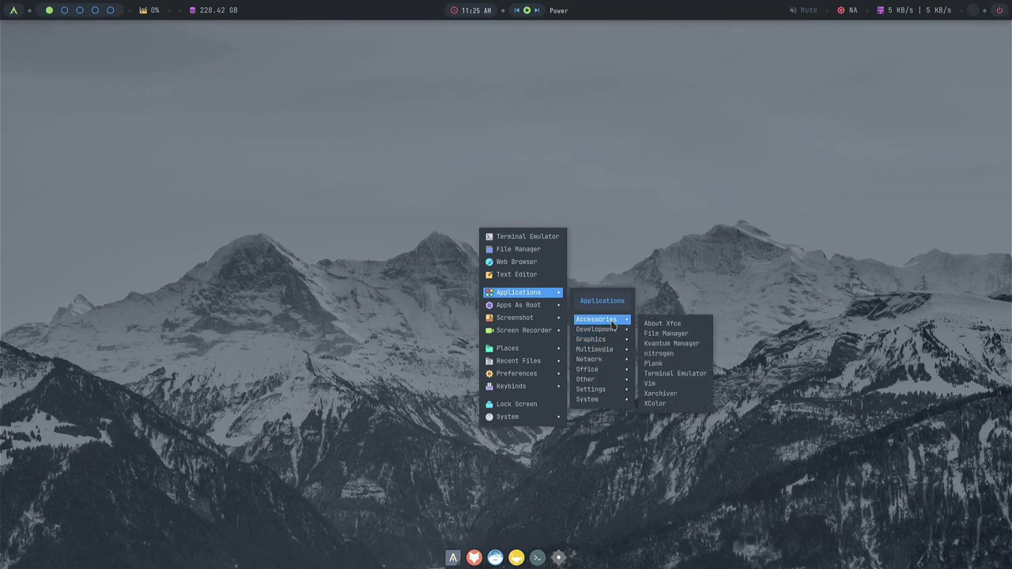
Launch Nitrogen, enlarge its window, and apply the blue swirl wallpaper.
left_click(666, 355)
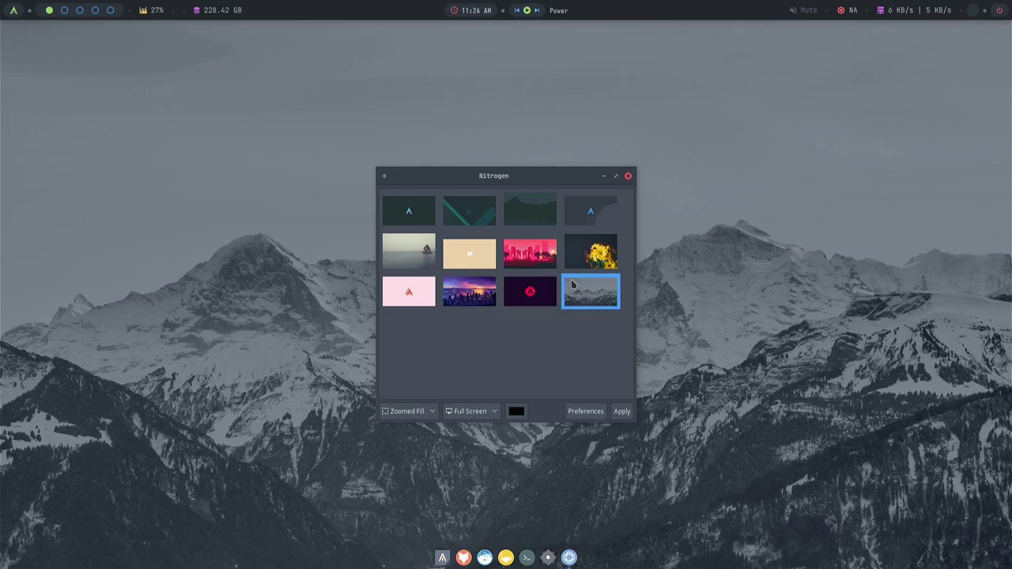
left_click(617, 175)
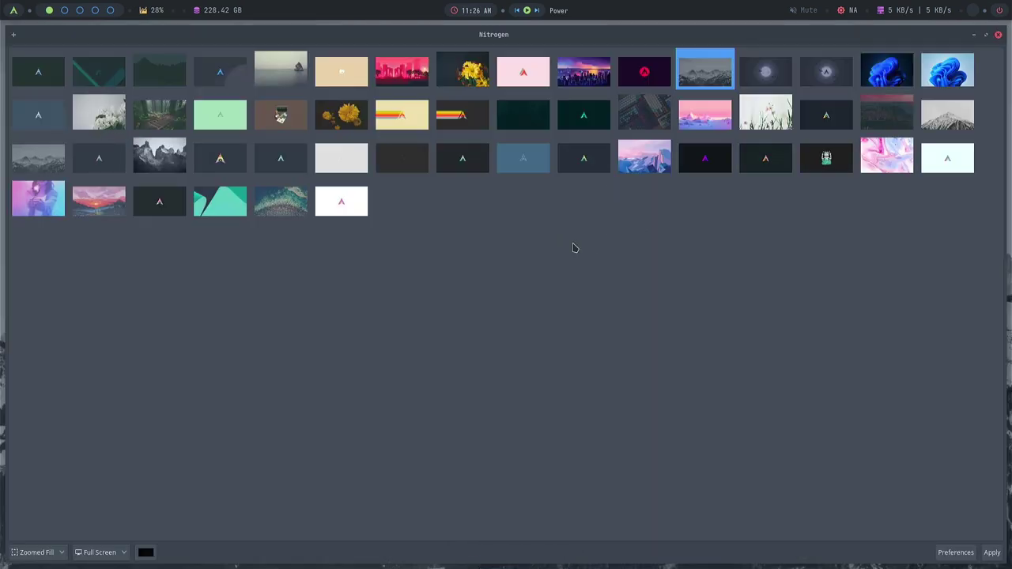
left_click(889, 72)
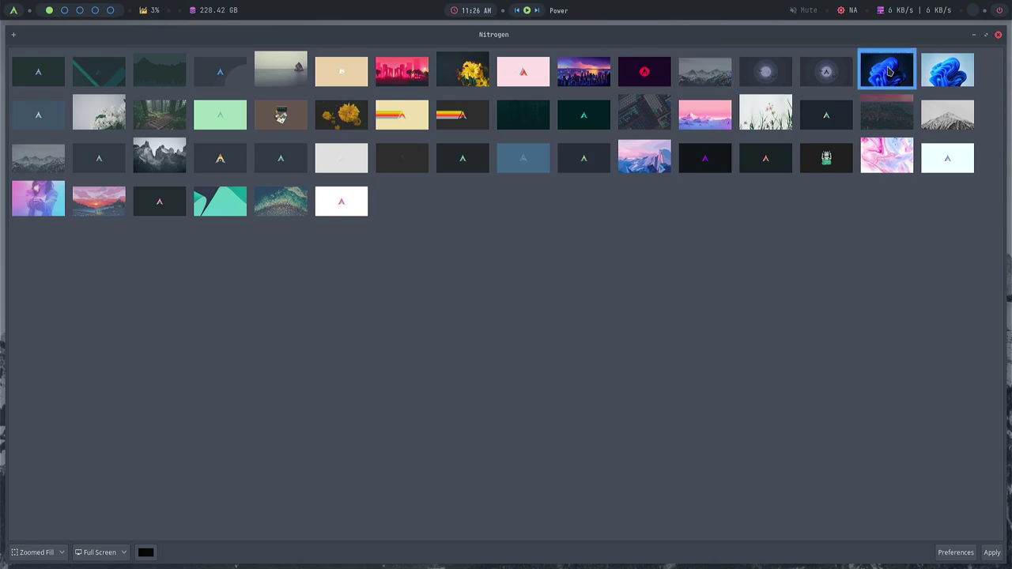
left_click(992, 552)
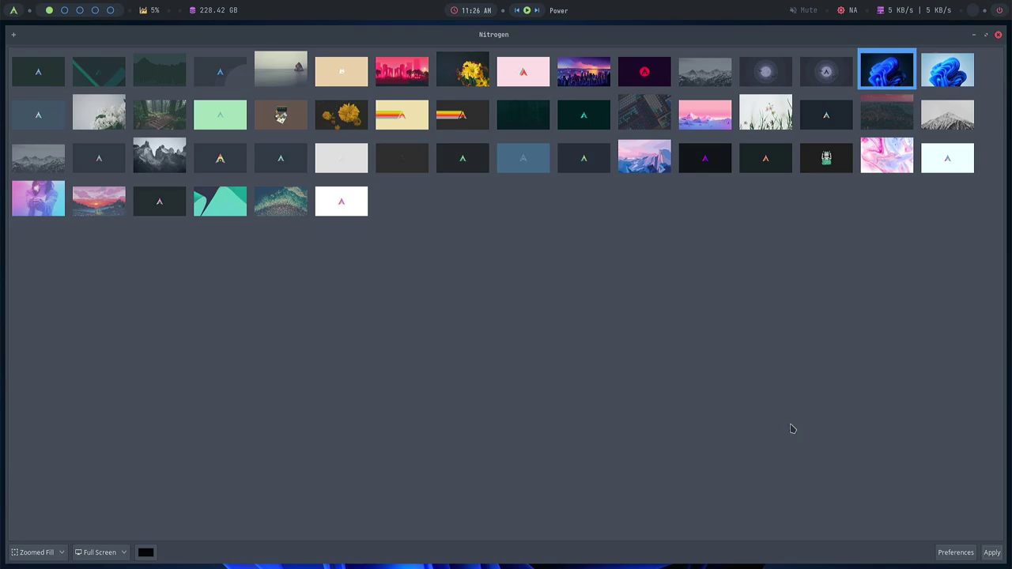
key("super+q")
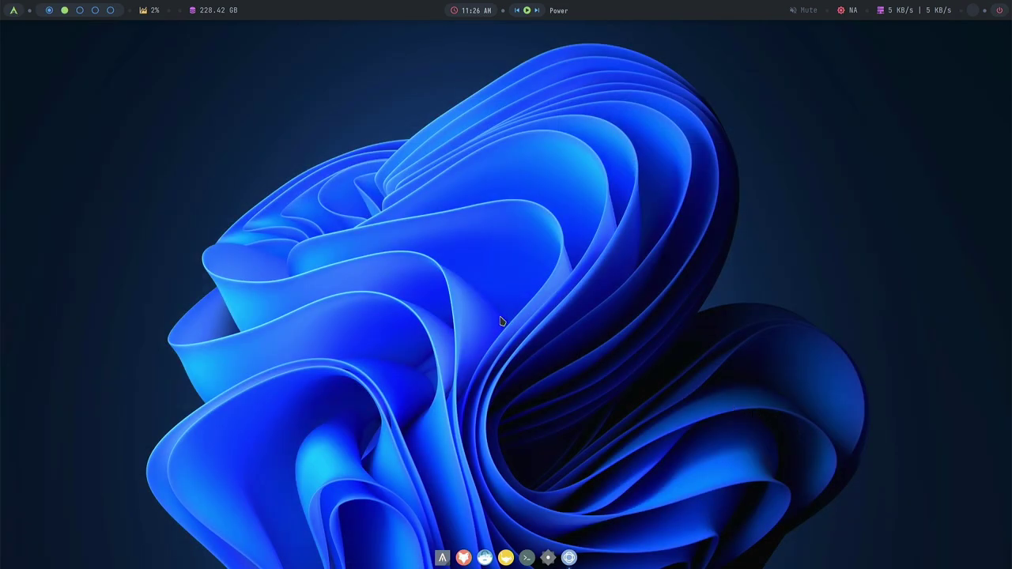
Apply the second blue swirl wallpaper and preview it on workspace 2.
key("super+w")
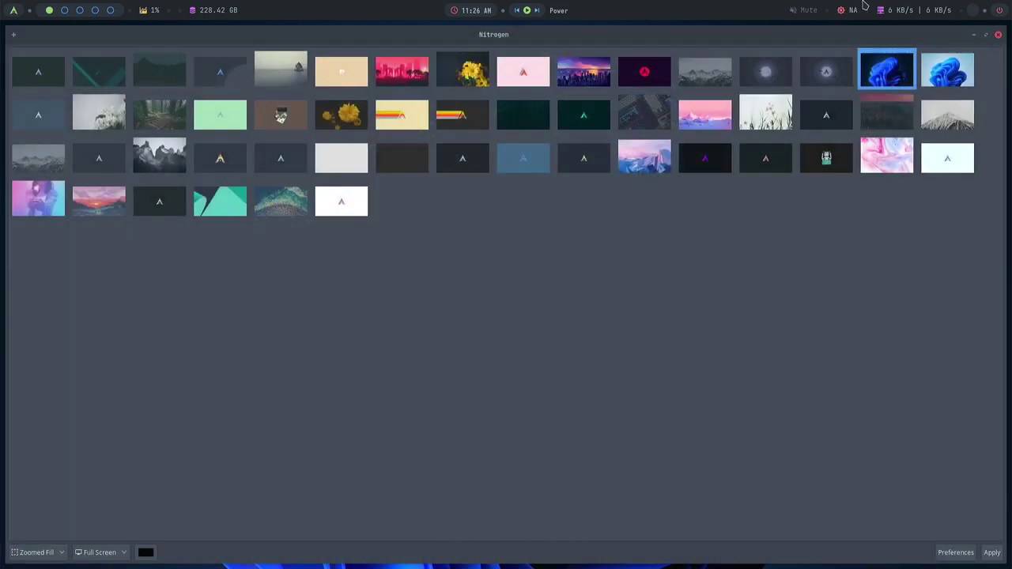
left_click(932, 73)
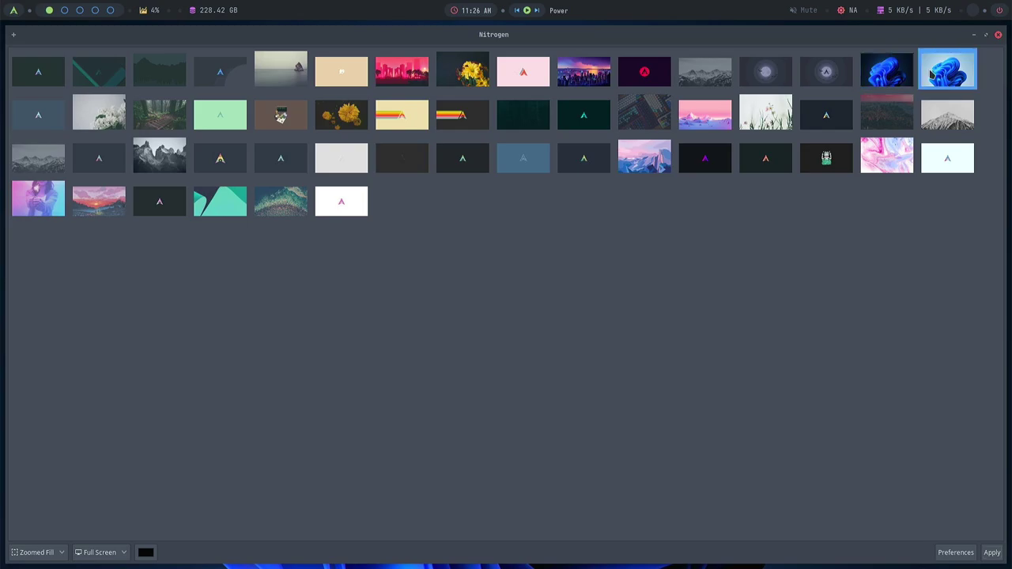
left_click(992, 553)
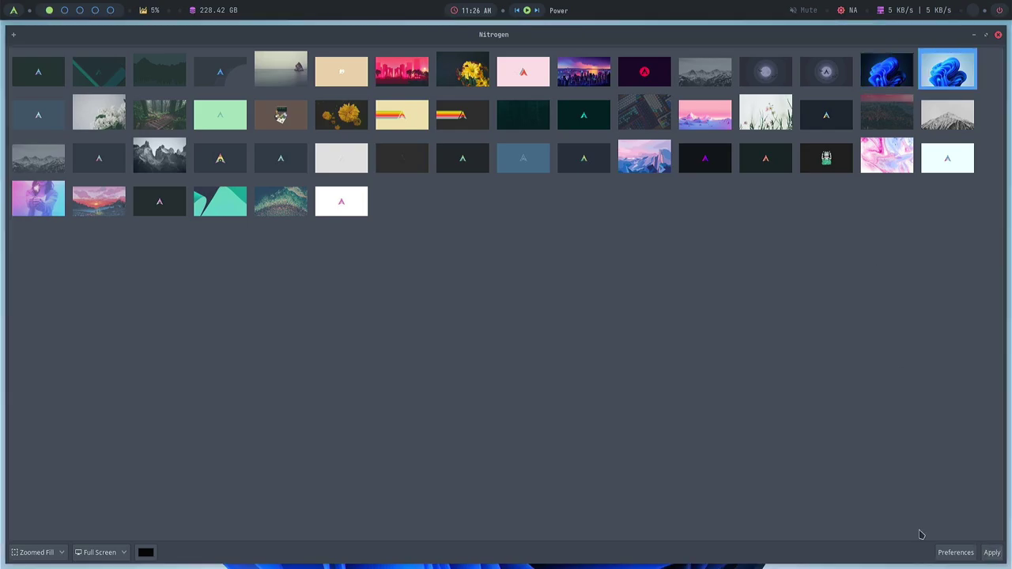
key("super+2")
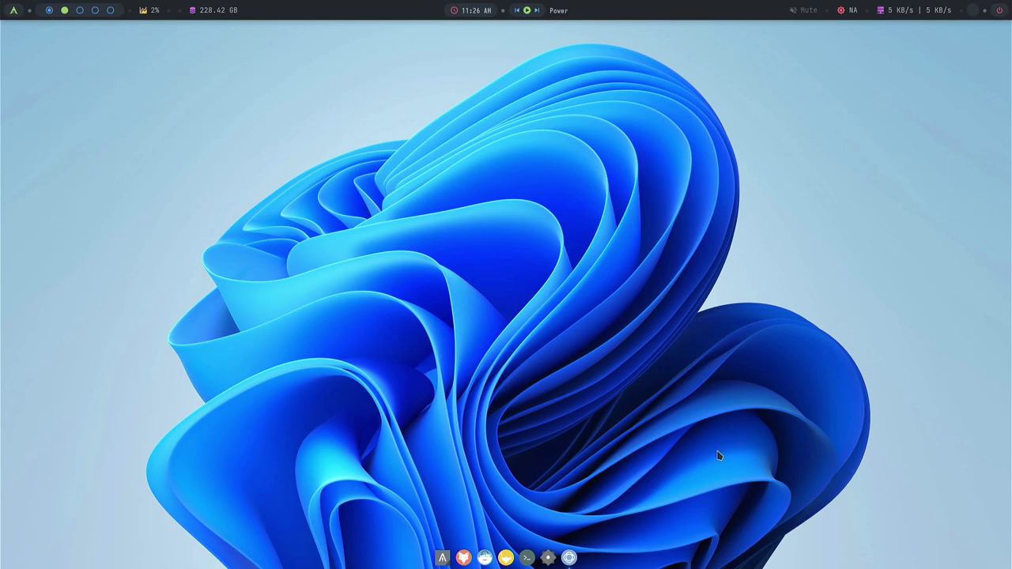
key("super+1")
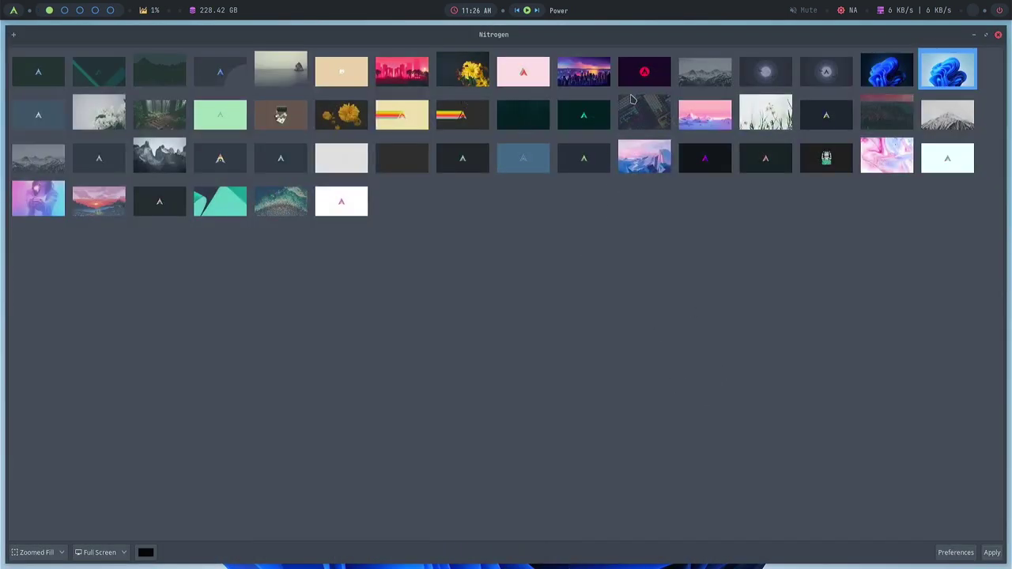
Apply the dark red Arch-logo wallpaper, then the pink city wallpaper.
left_click(647, 72)
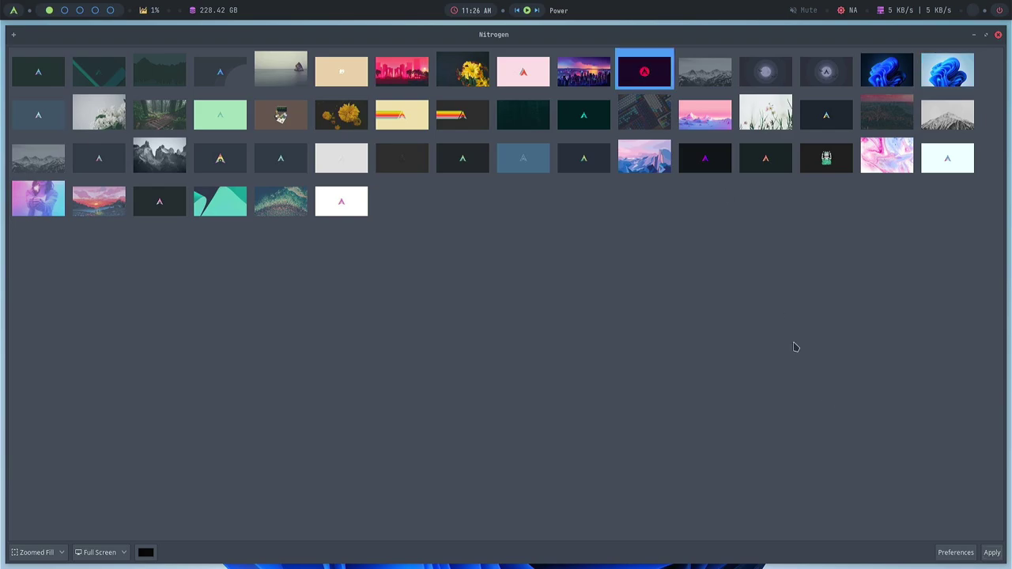
left_click(991, 552)
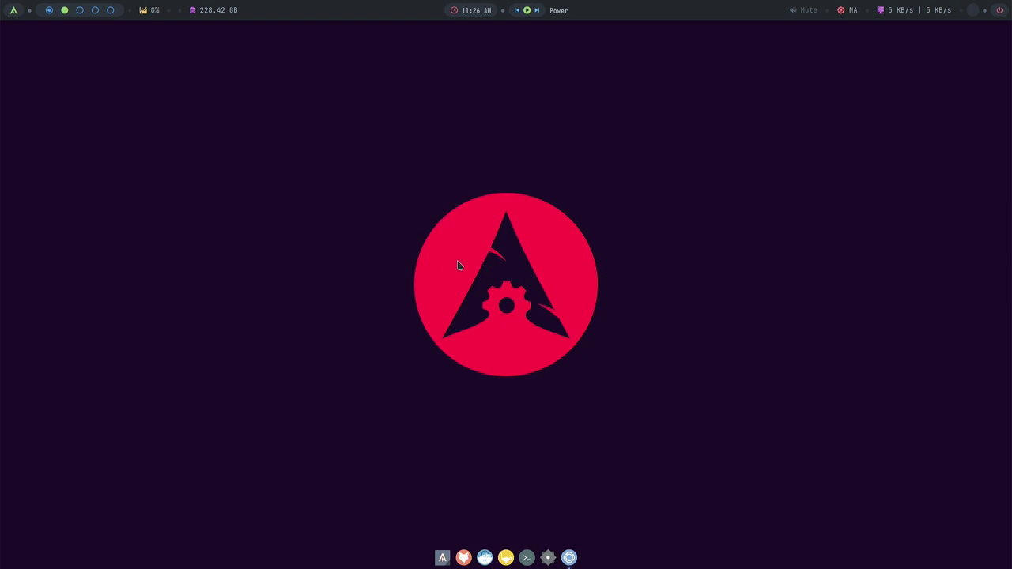
key("super+w")
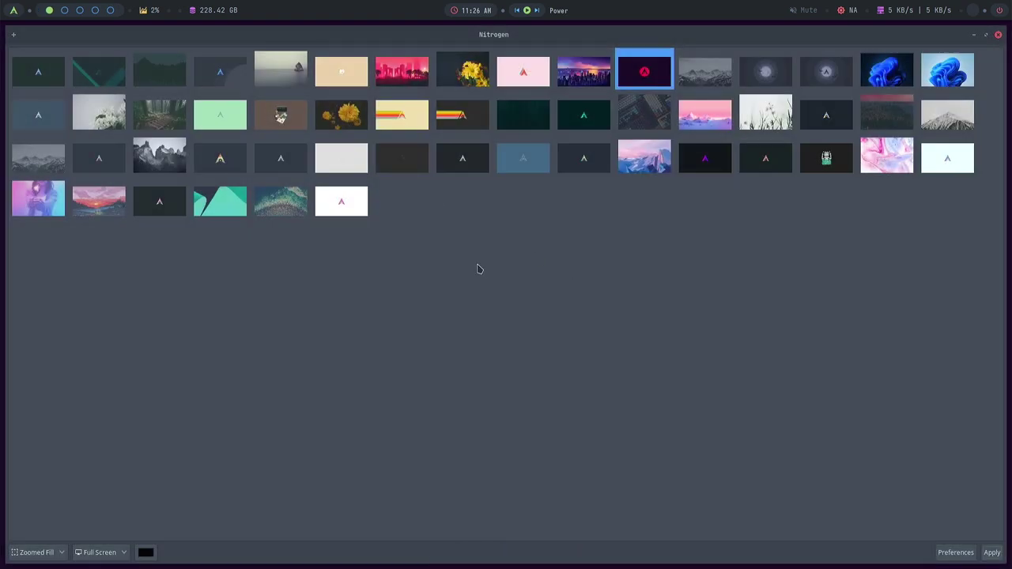
left_click(402, 72)
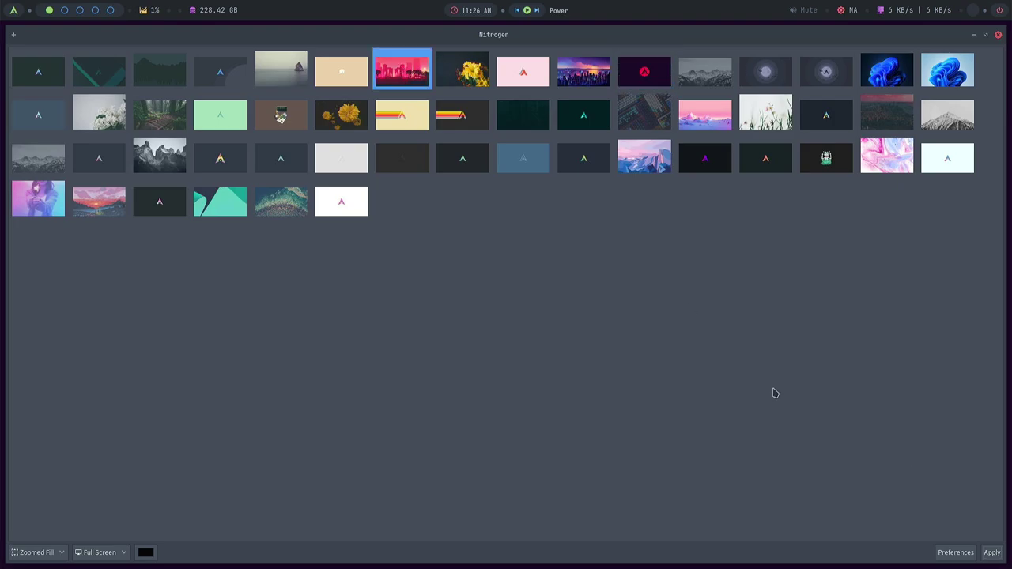
left_click(993, 552)
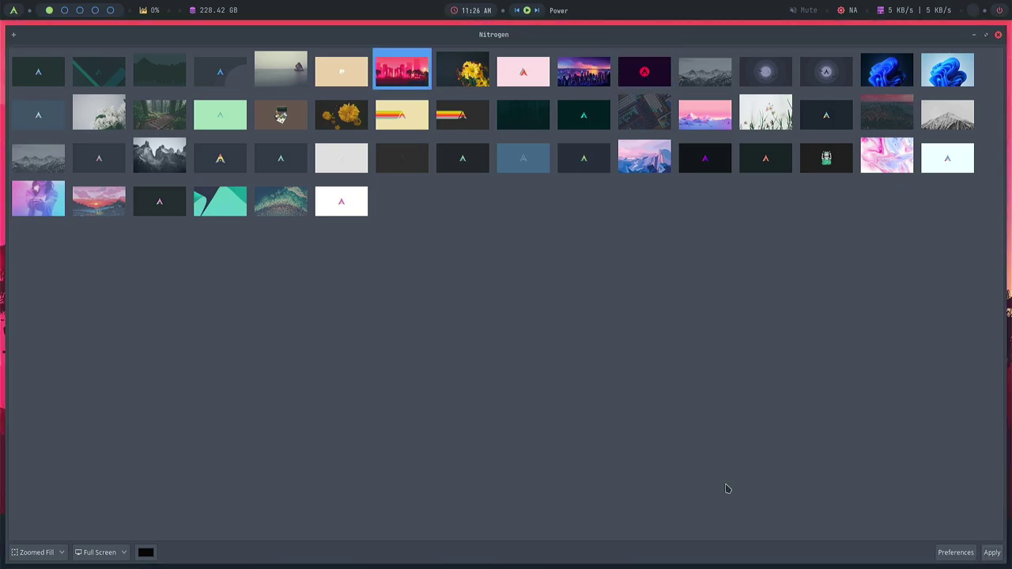
key("super+w")
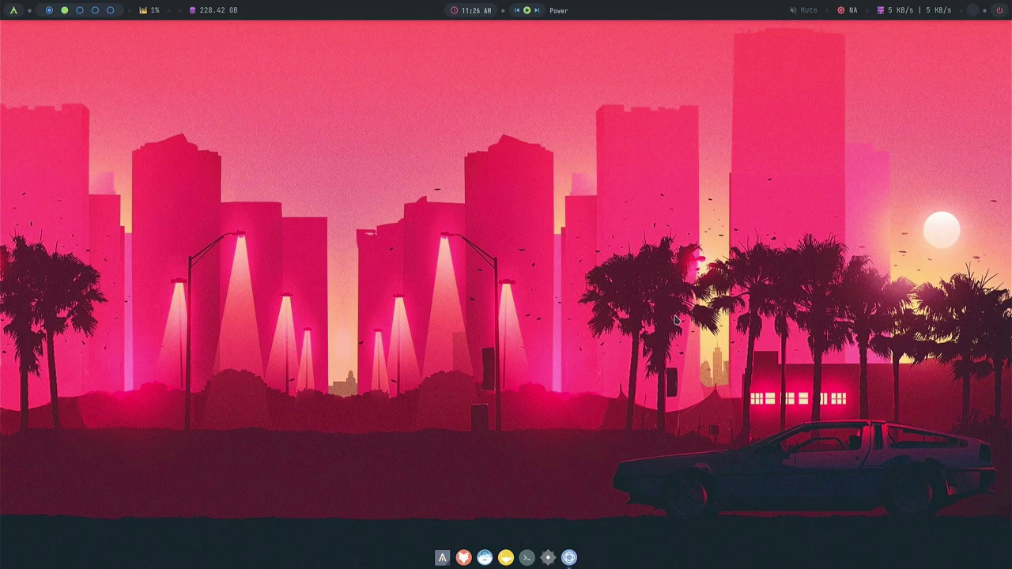
key("super+w")
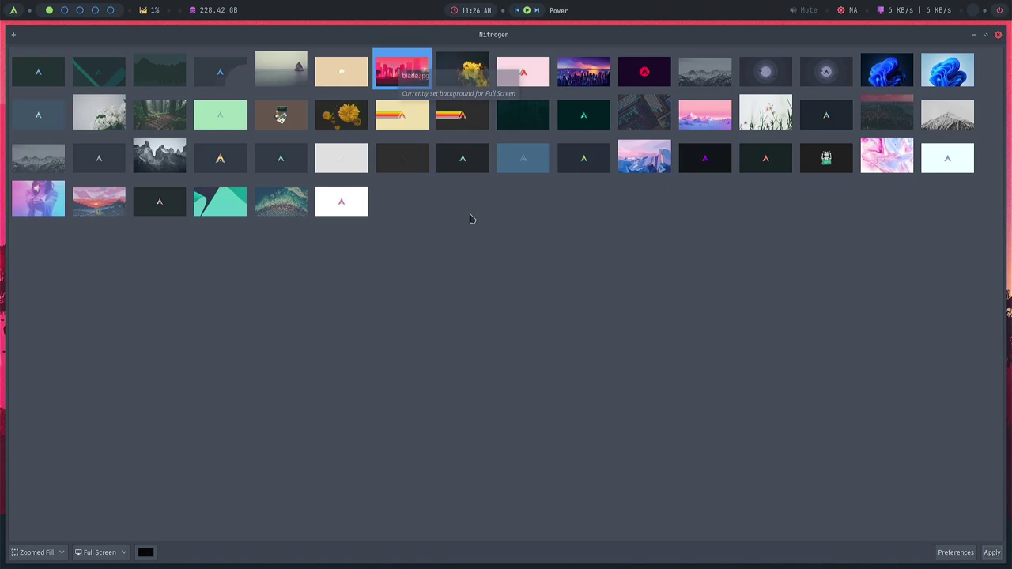
Preview the sunset painting, then apply the dark purple-logo wallpaper.
left_click(87, 210)
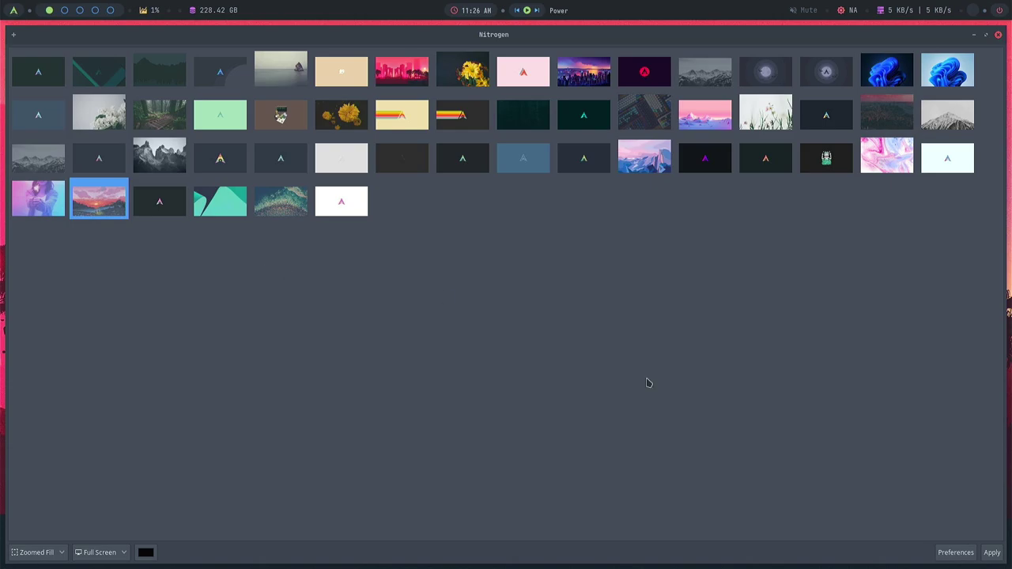
key("super+2")
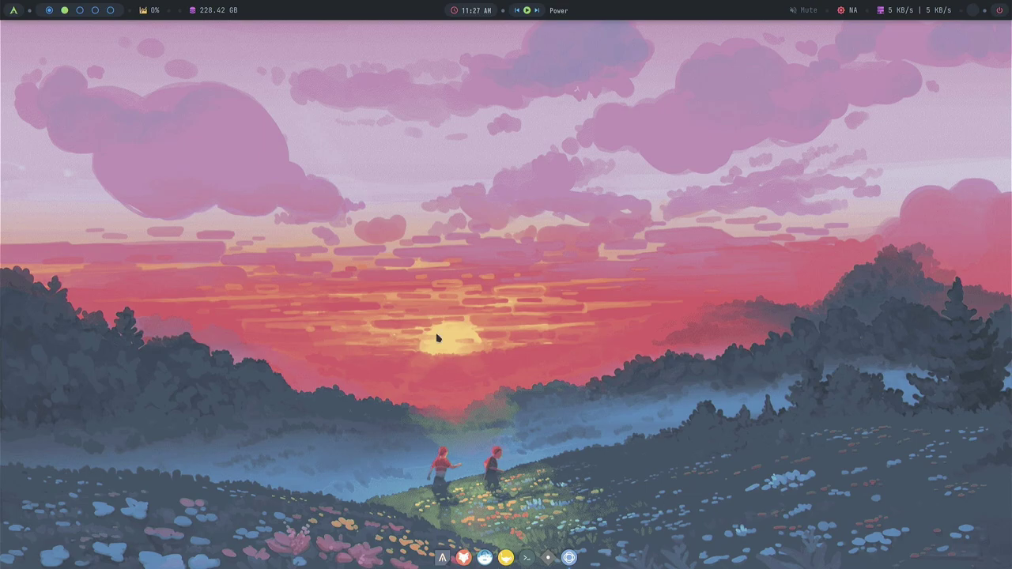
key("super+1")
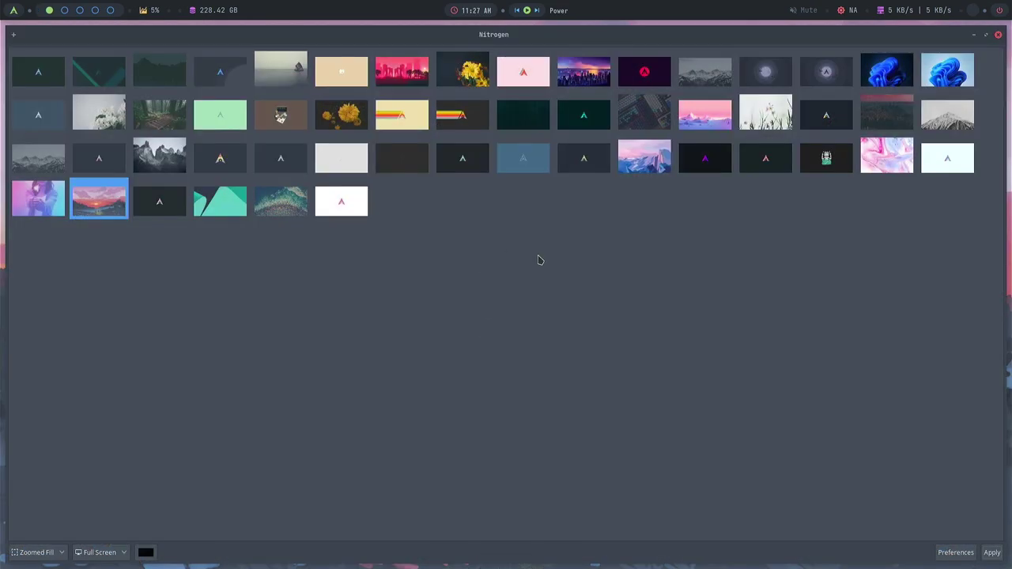
left_click(692, 159)
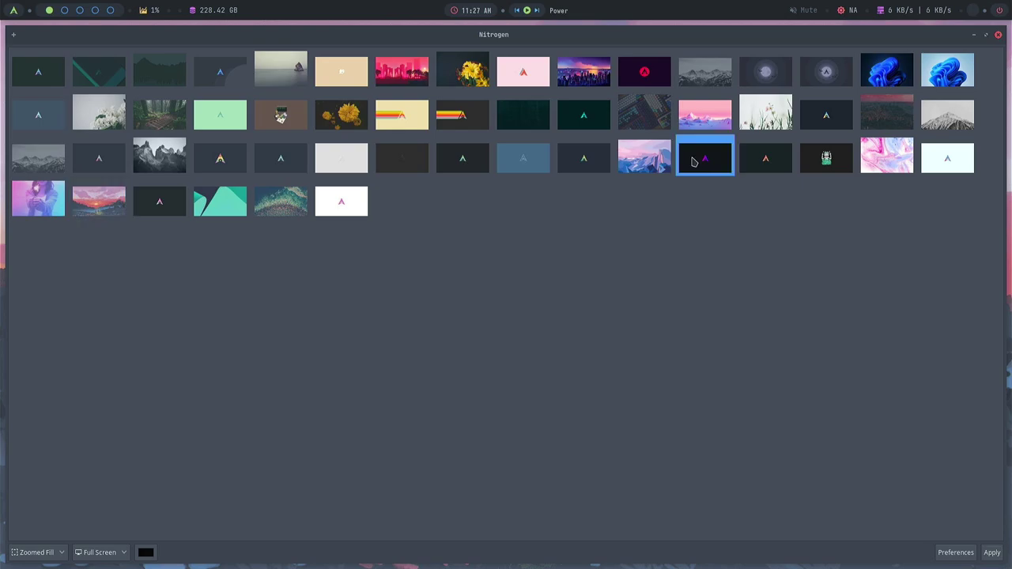
left_click(990, 553)
key("super+q")
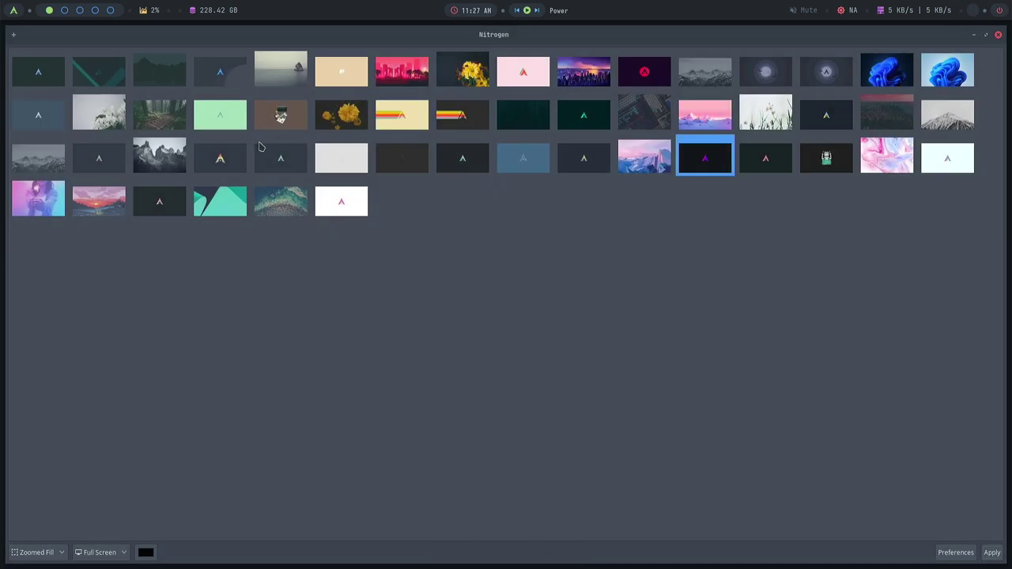
Apply the rainbow Arch-logo wallpaper, then select the purple city skyline thumbnail.
left_click(237, 154)
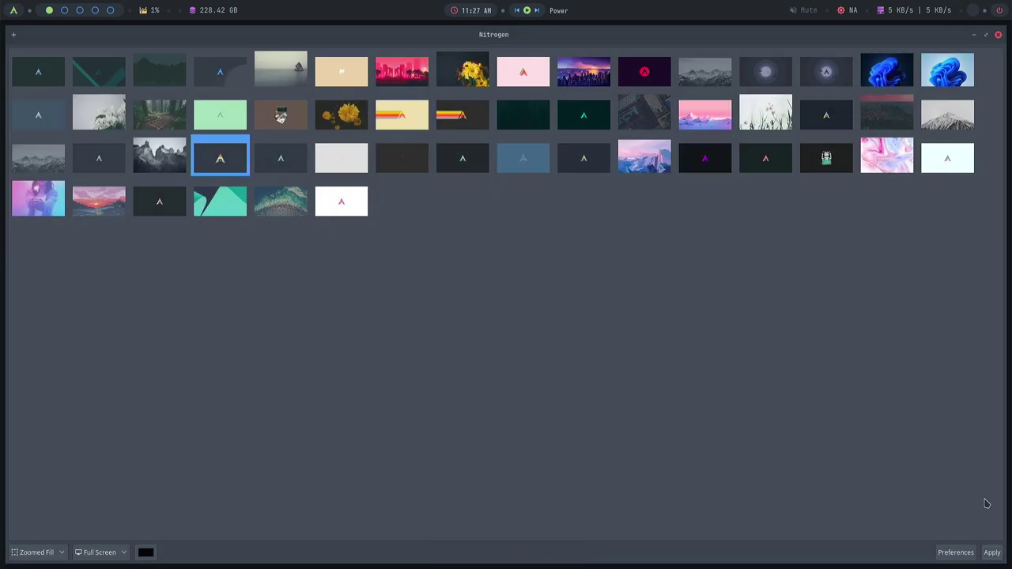
left_click(993, 554)
key("super+q")
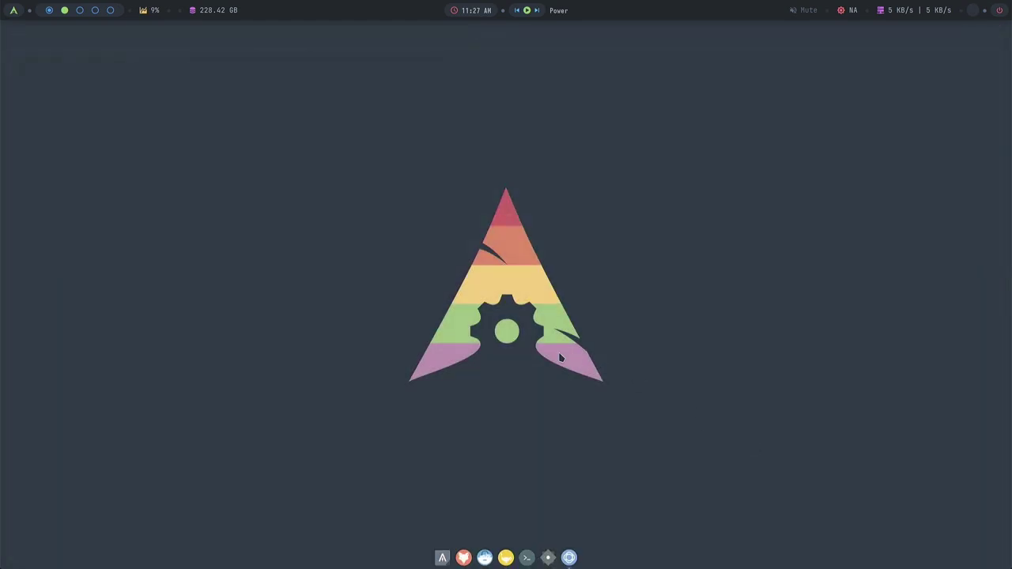
key("super+w")
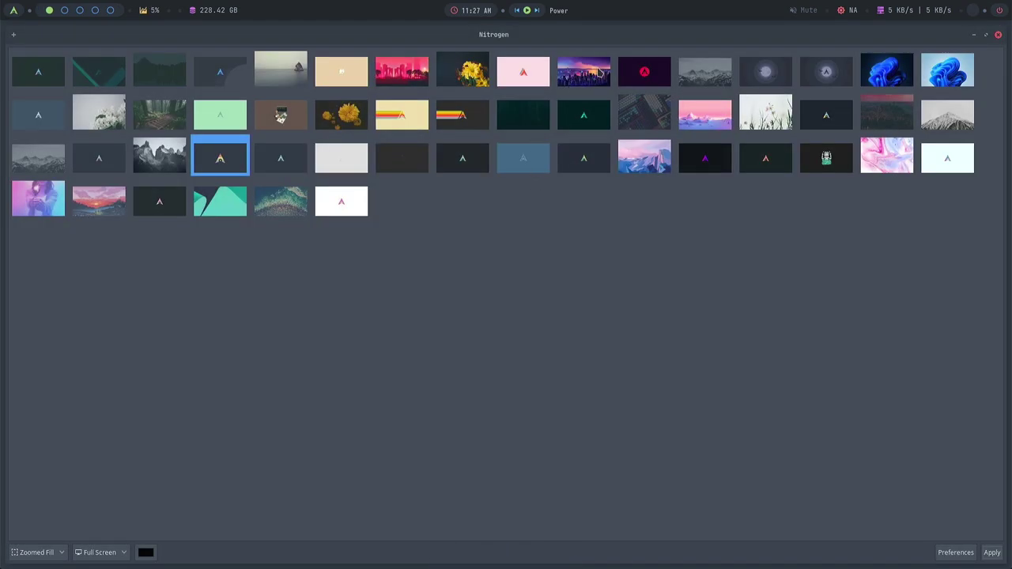
left_click(595, 73)
Apply the purple city skyline wallpaper, then the teal diagonal-stripe wallpaper.
left_click(992, 553)
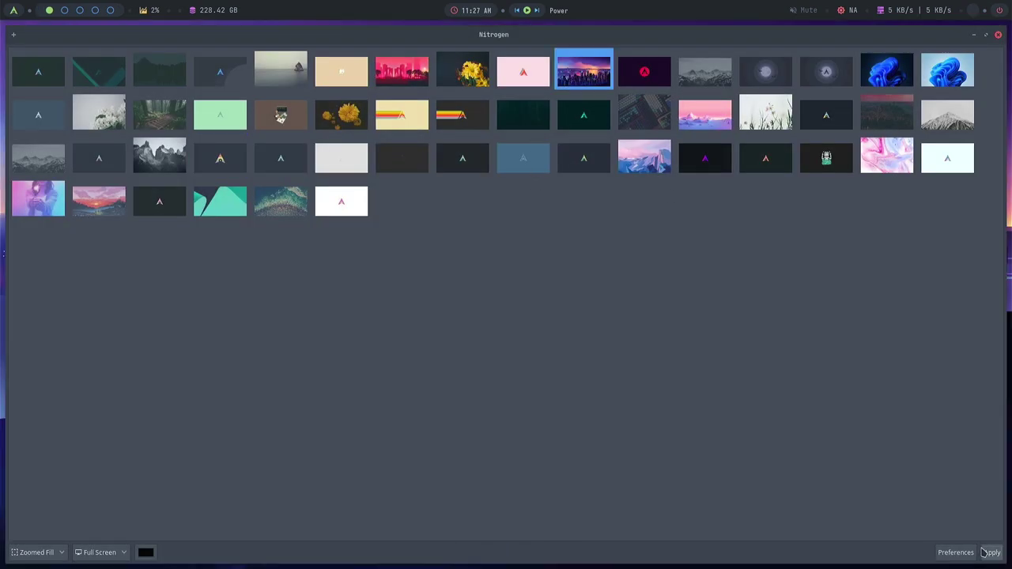
key("super+q")
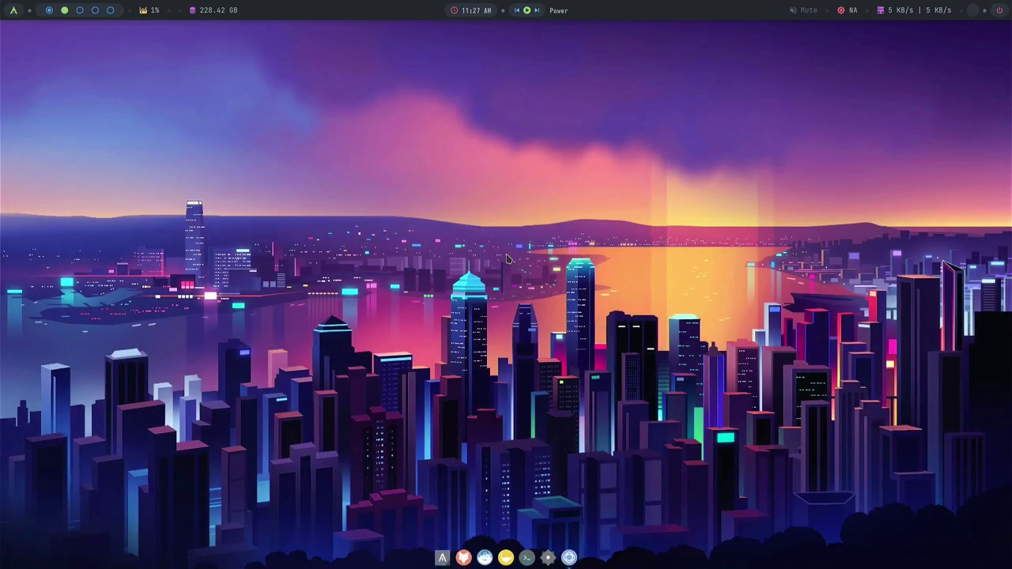
key("super+n")
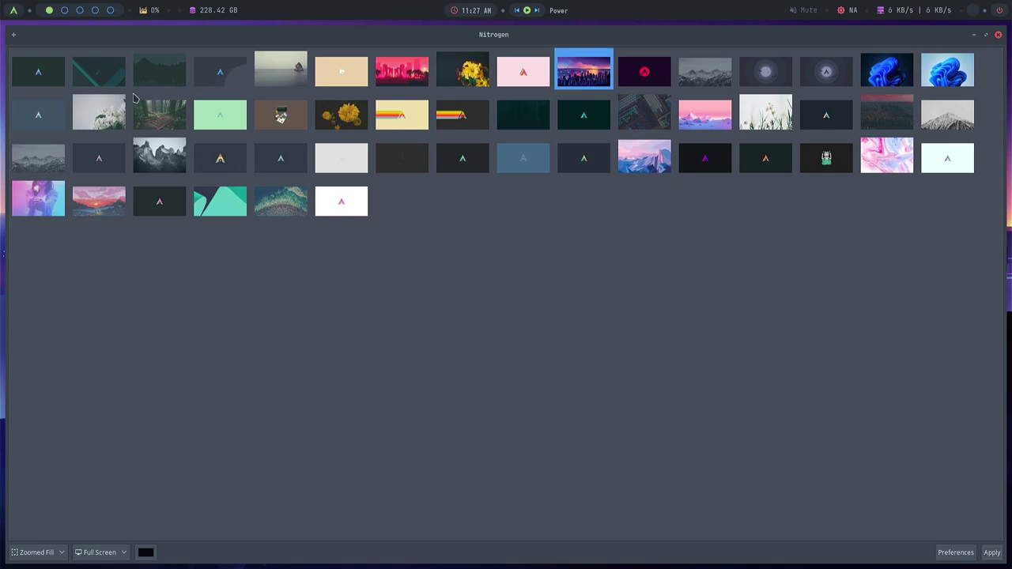
left_click(111, 80)
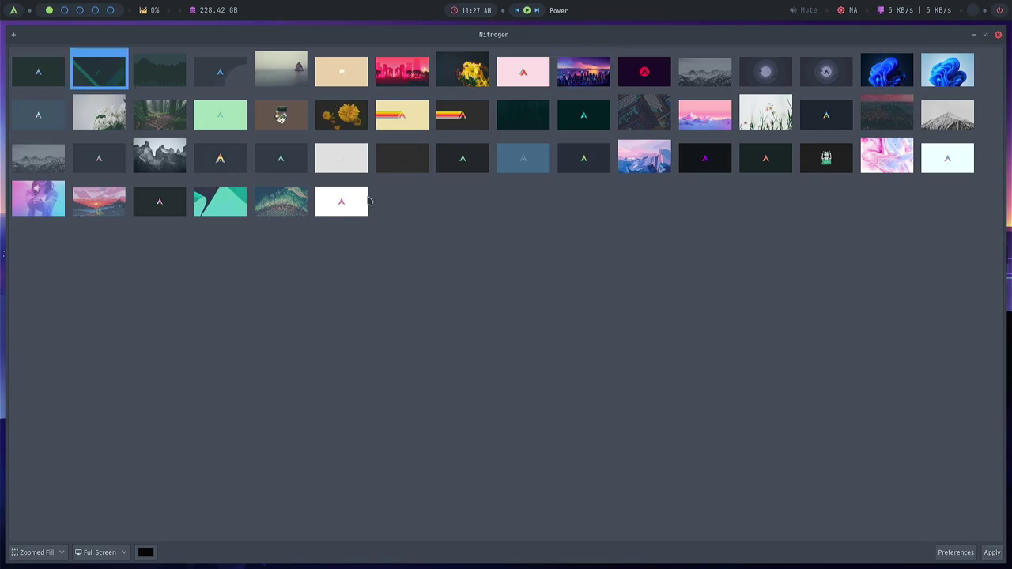
left_click(991, 552)
key("super+2")
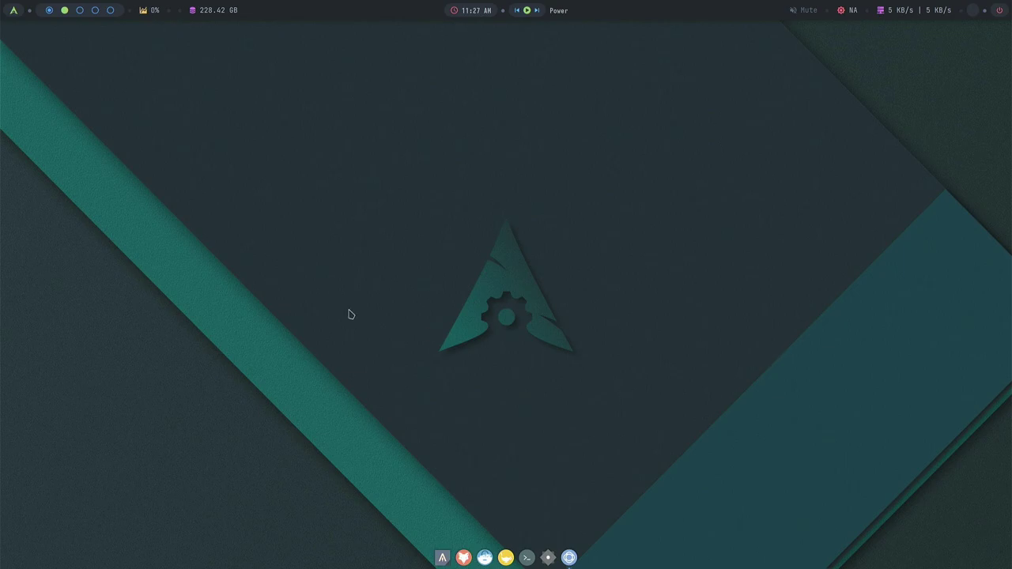
key("super+1")
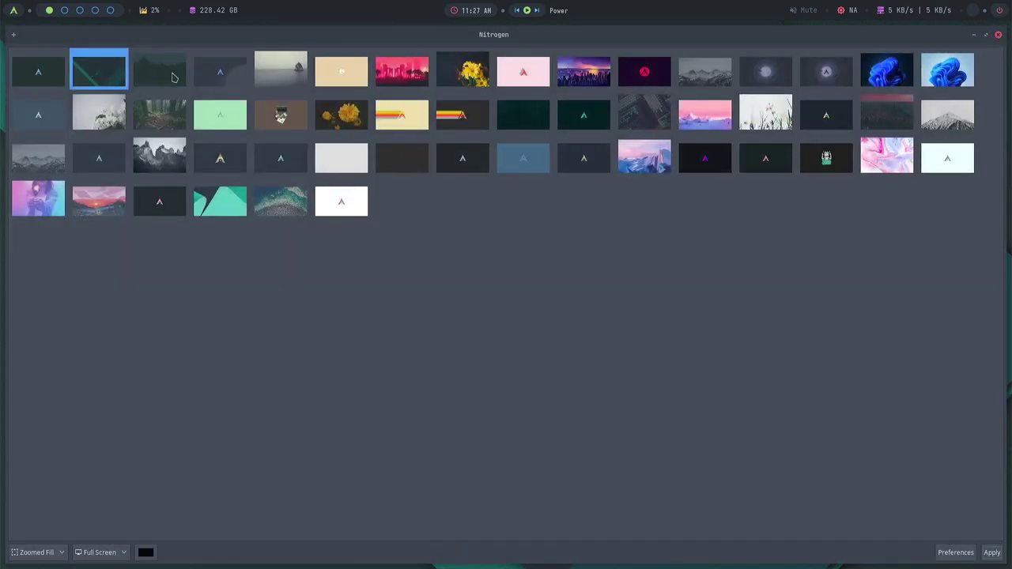
Apply the dark mountain forest wallpaper and view it uncovered.
left_click(174, 77)
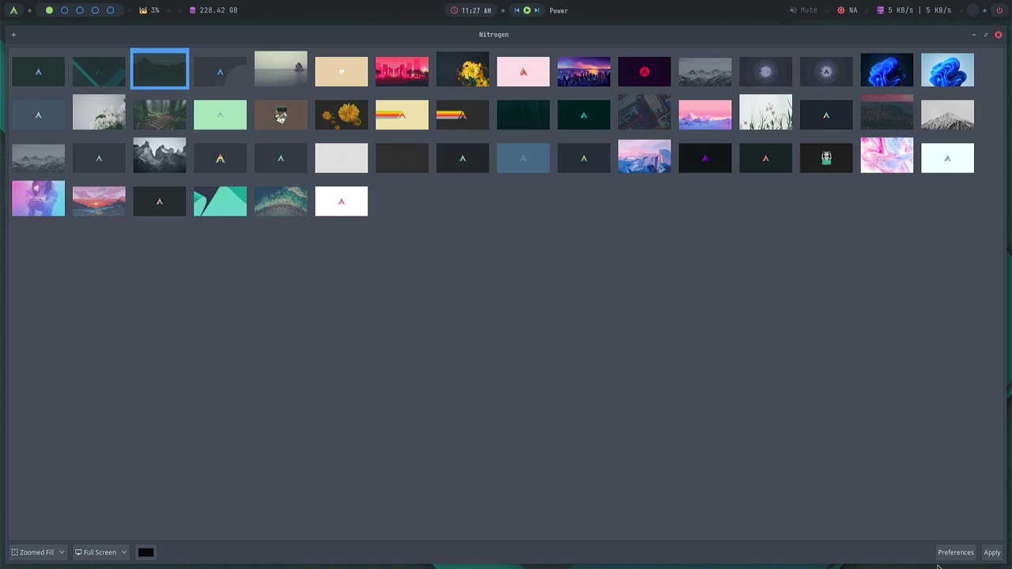
left_click(992, 552)
key("super+q")
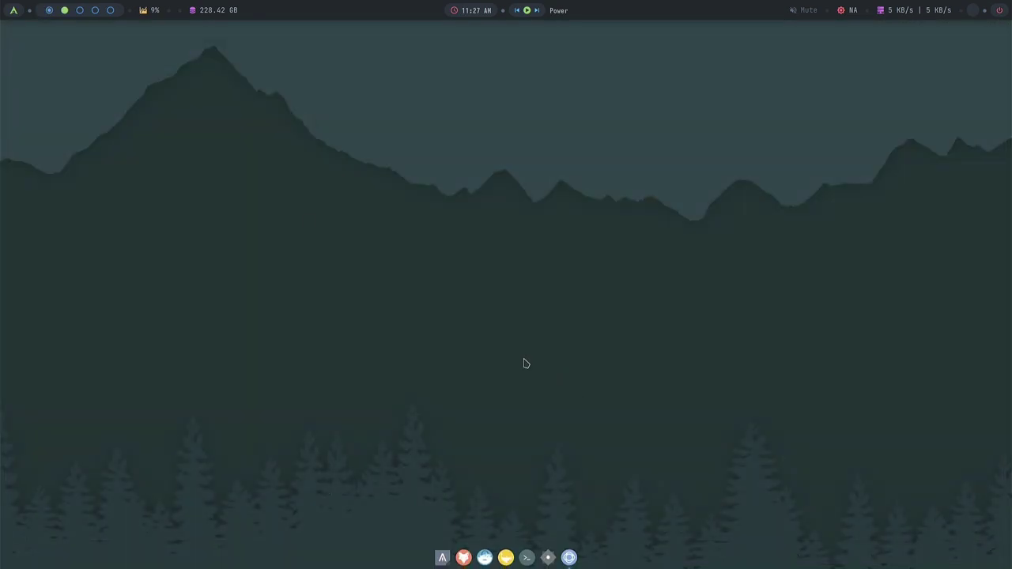
key("super+n")
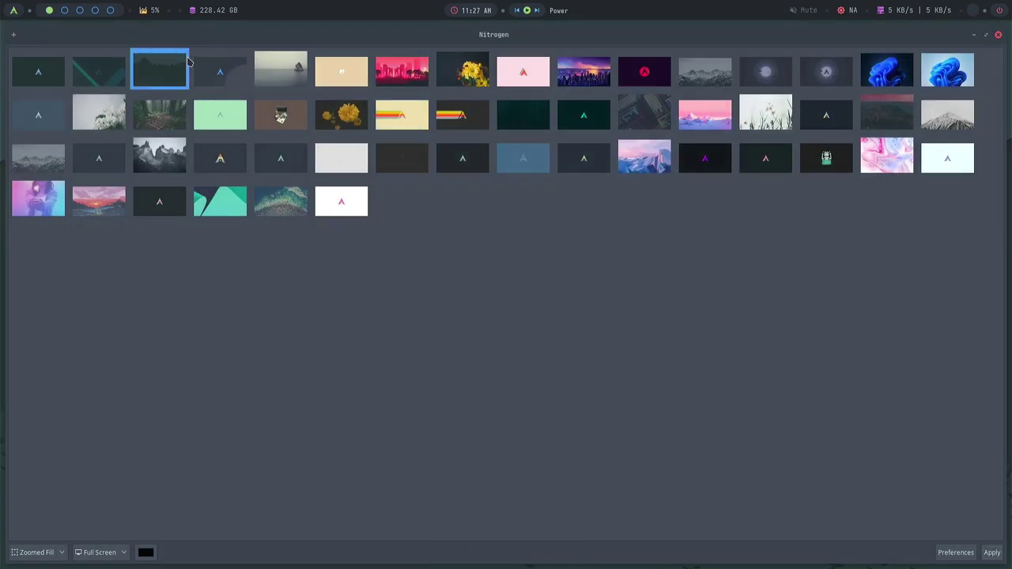
Apply the misty snowy mountain wallpaper and deselect its thumbnail.
left_click(171, 160)
left_click(57, 161)
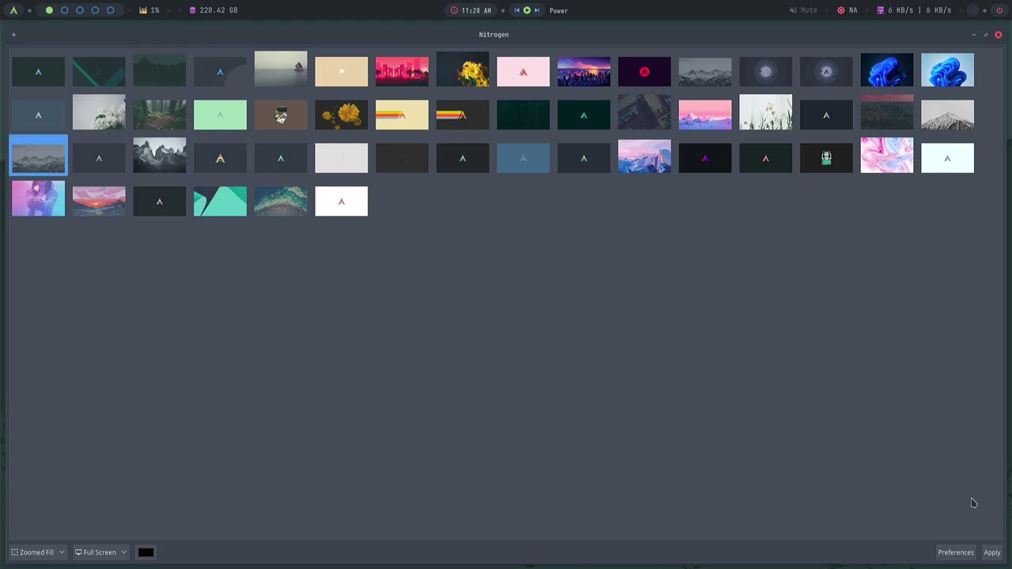
left_click(992, 552)
key("super+q")
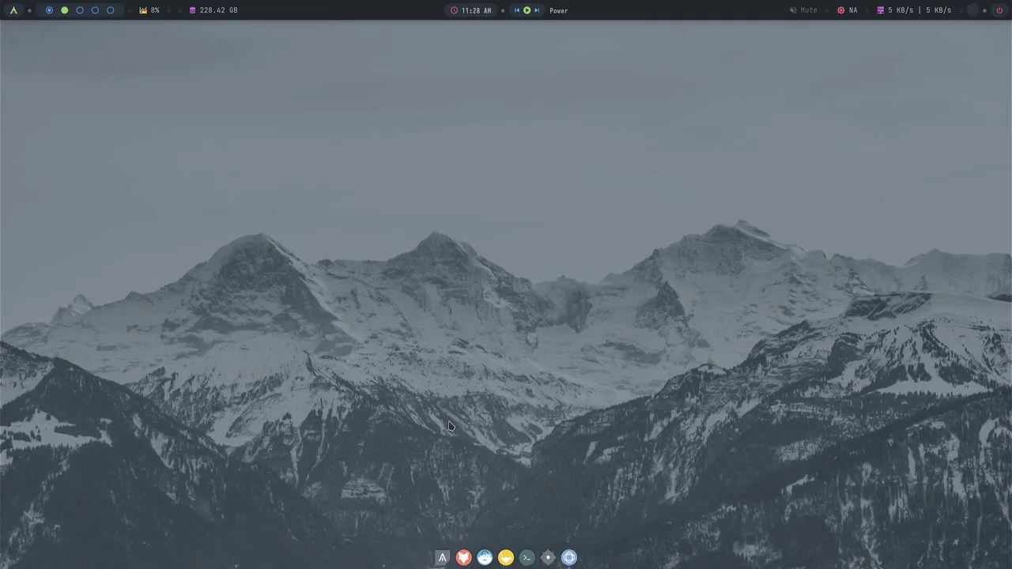
key("super+n")
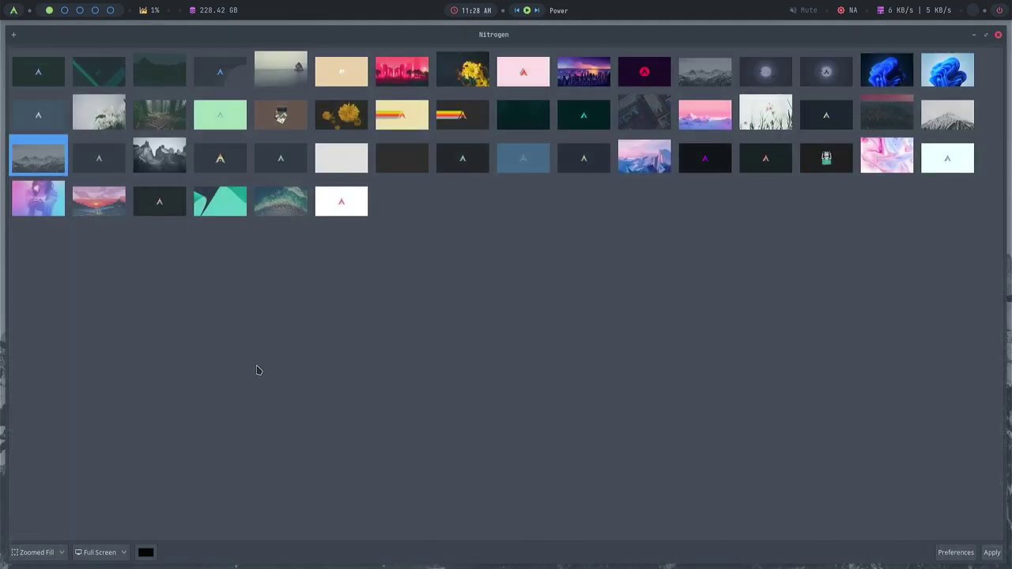
left_click(424, 395)
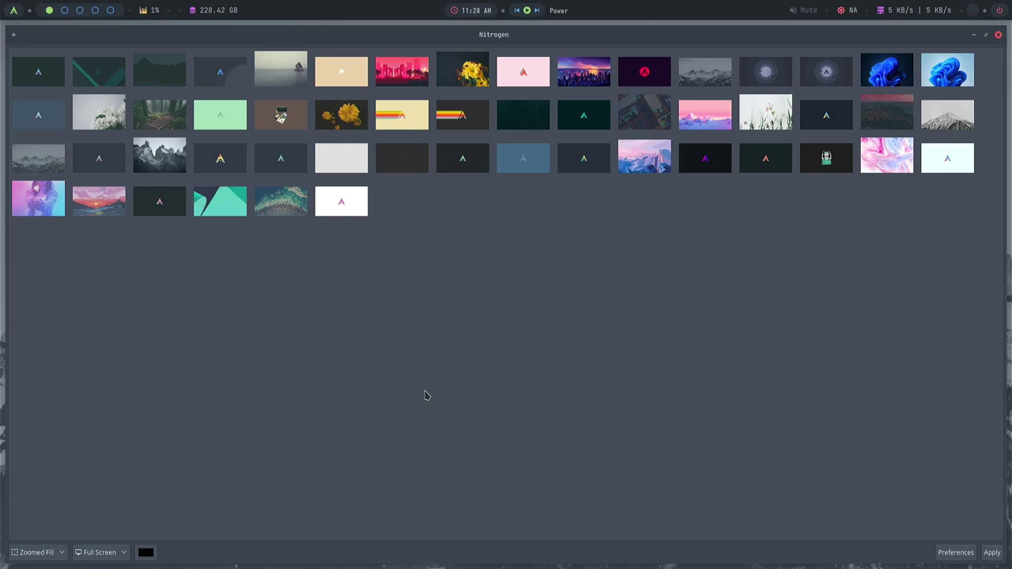
key("super+q")
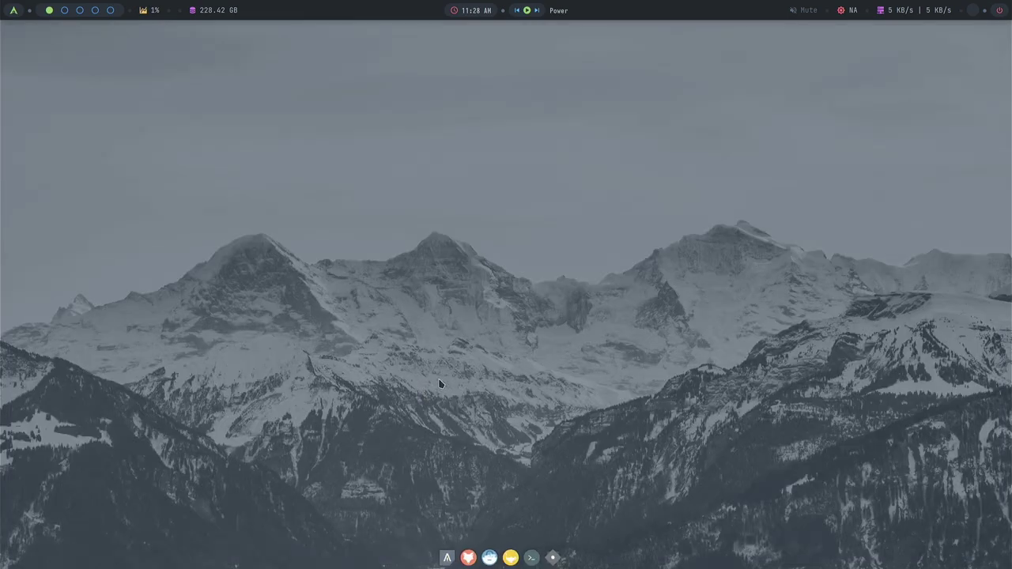
right_click(477, 354)
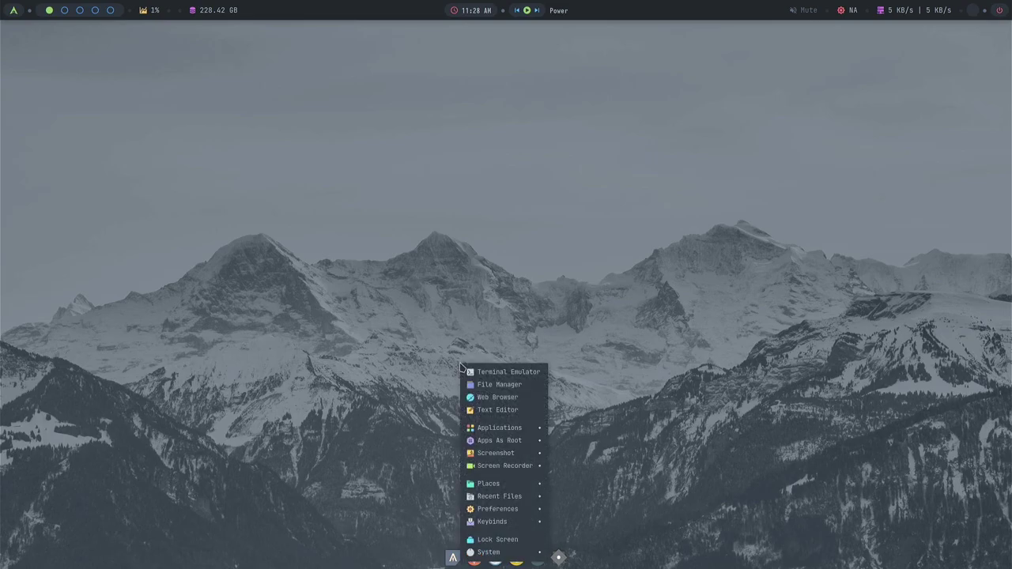
left_click(490, 257)
right_click(490, 257)
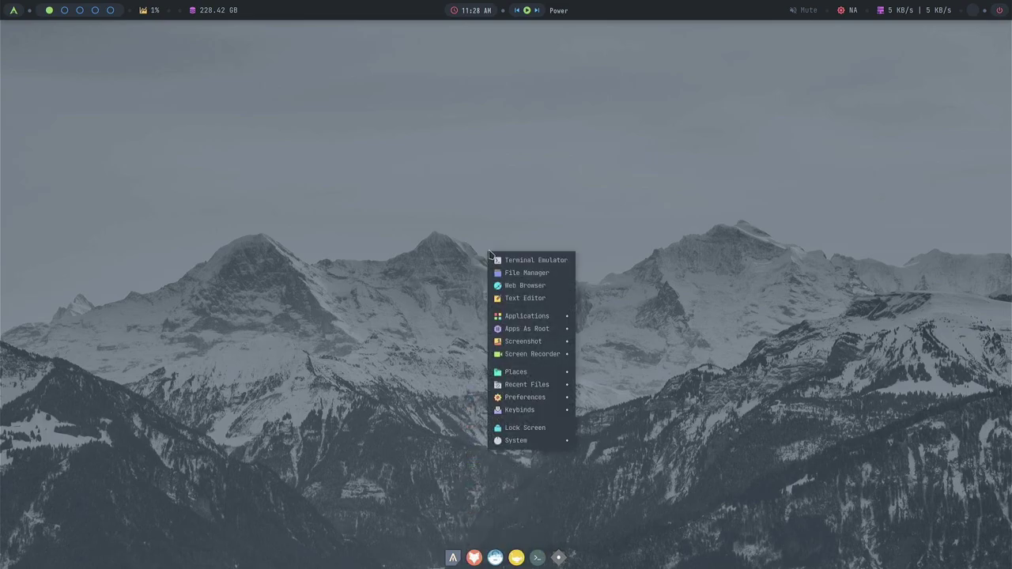
mouse_move(557, 318)
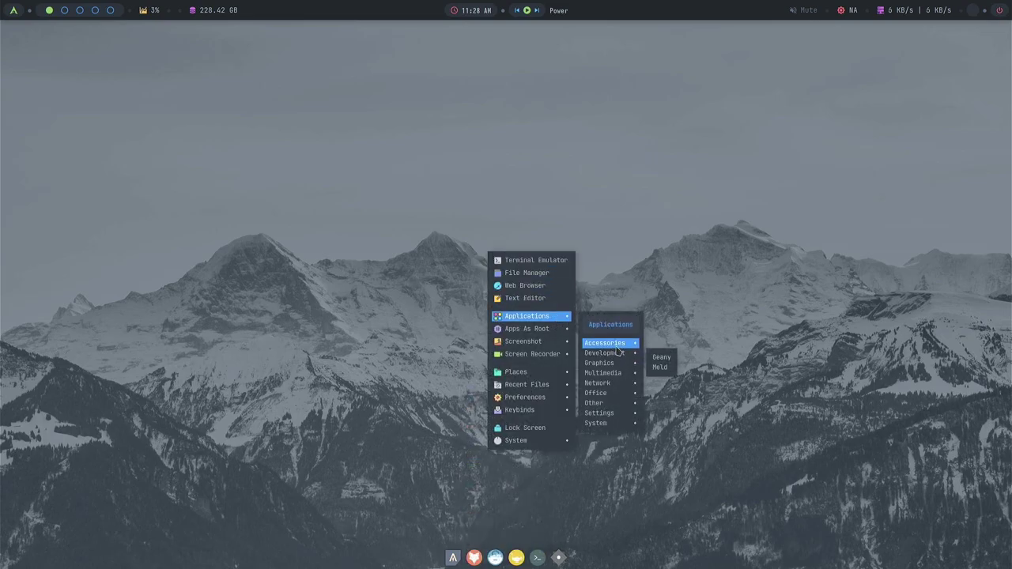
mouse_move(621, 344)
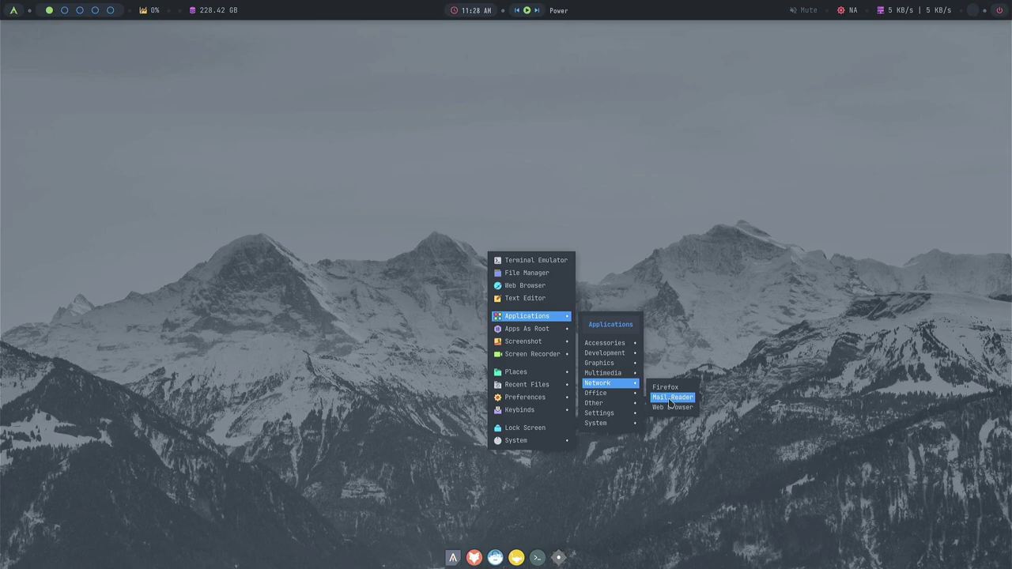
left_click(666, 399)
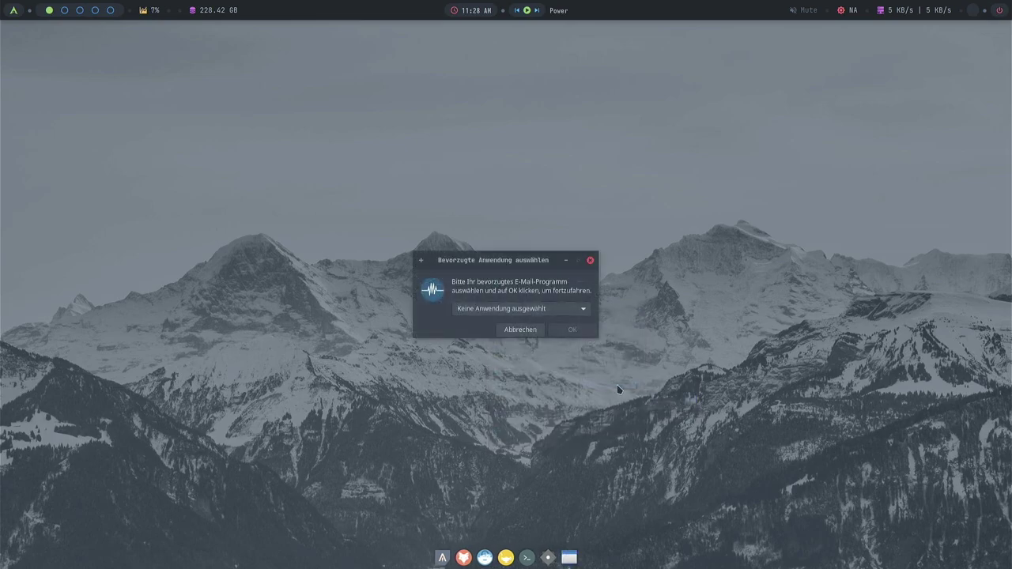
left_click(541, 309)
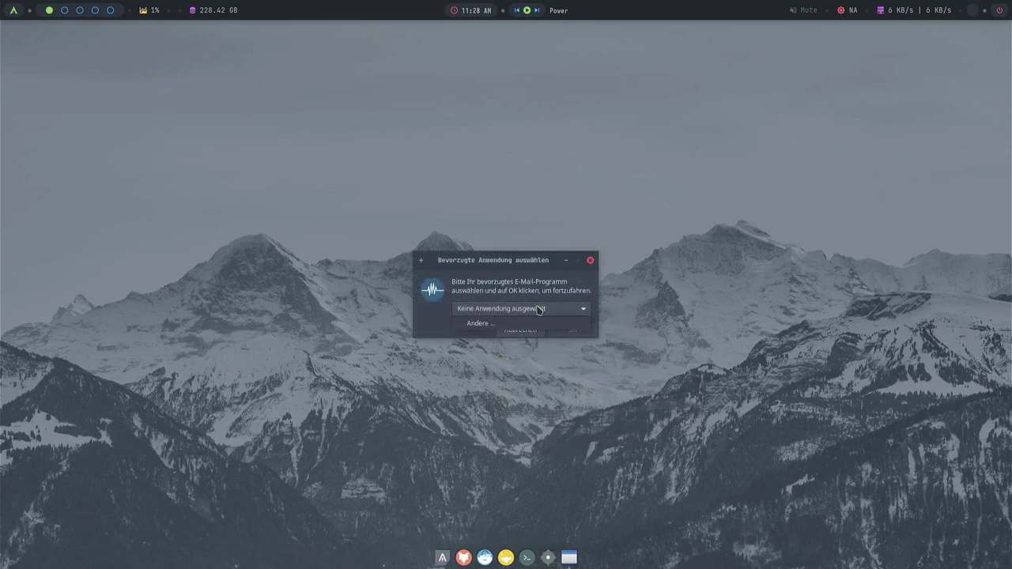
left_click(592, 262)
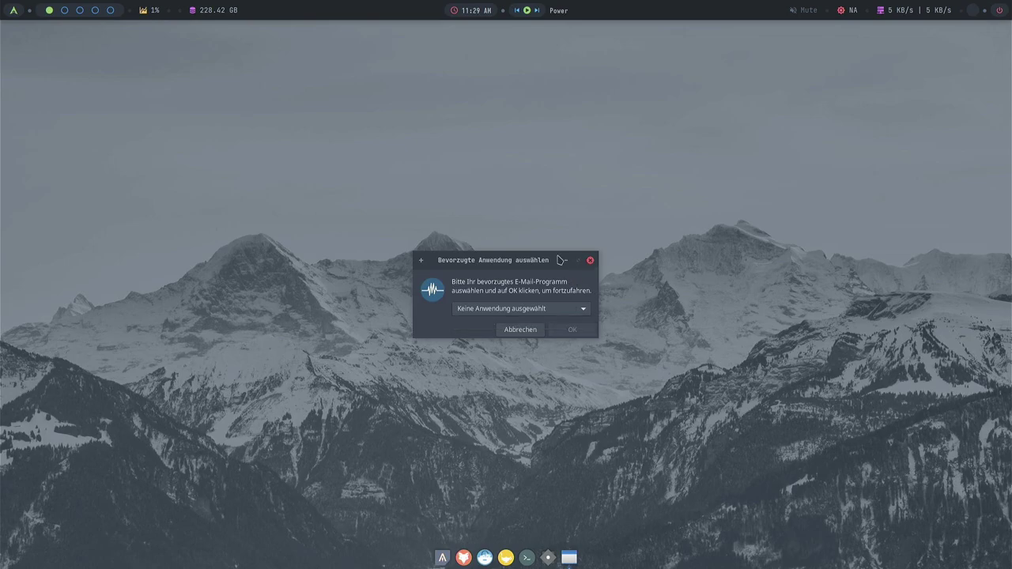
Close the preferred-application dialog, browse the desktop menu, and briefly open and close rofi.
left_click(592, 262)
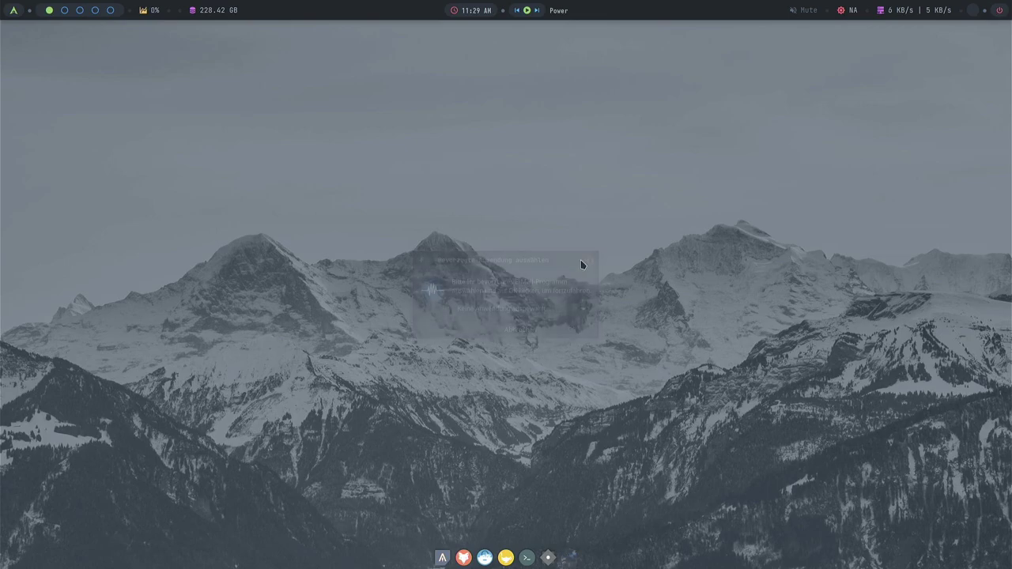
right_click(578, 261)
mouse_move(630, 326)
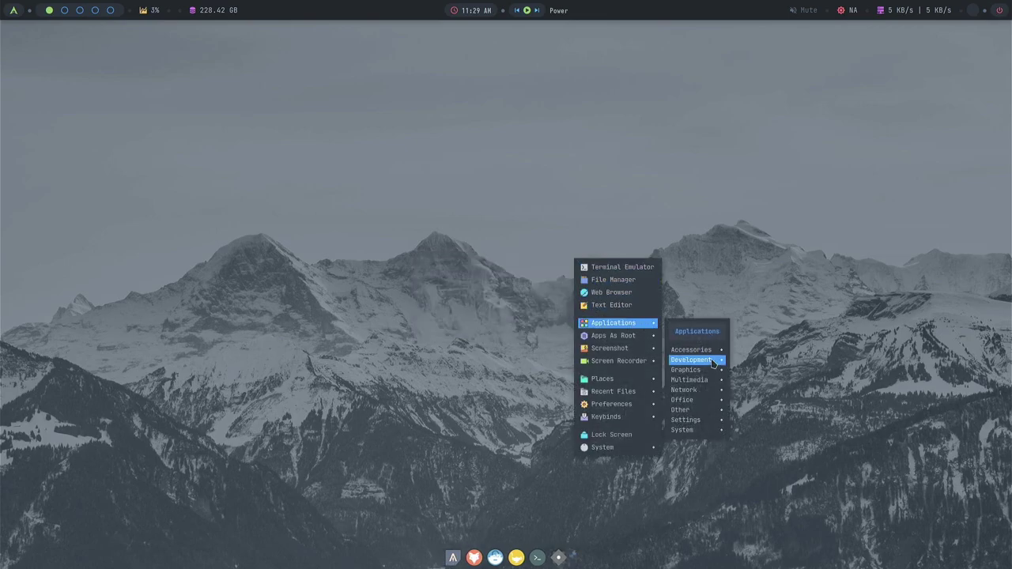
mouse_move(710, 382)
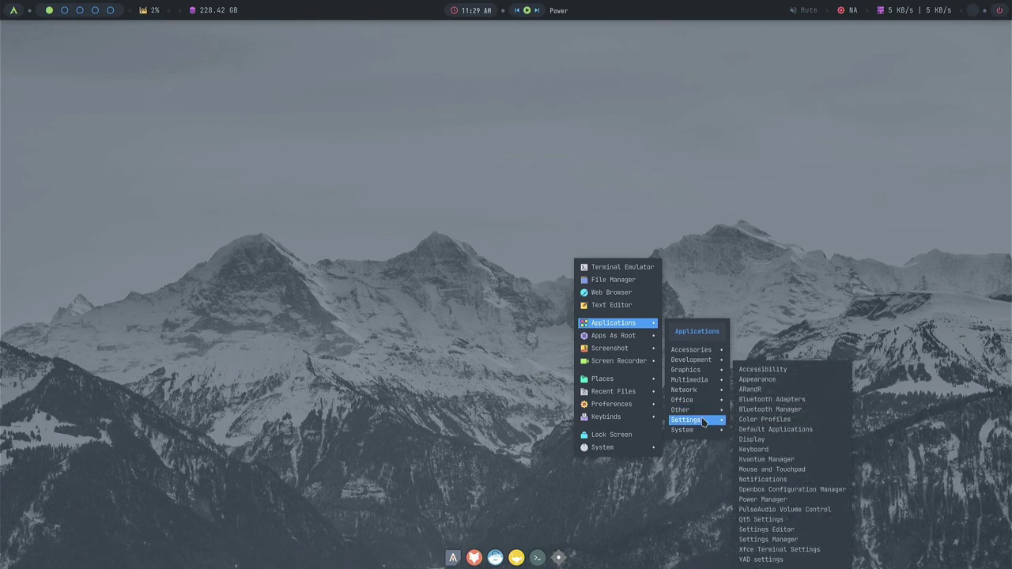
key("alt+F1")
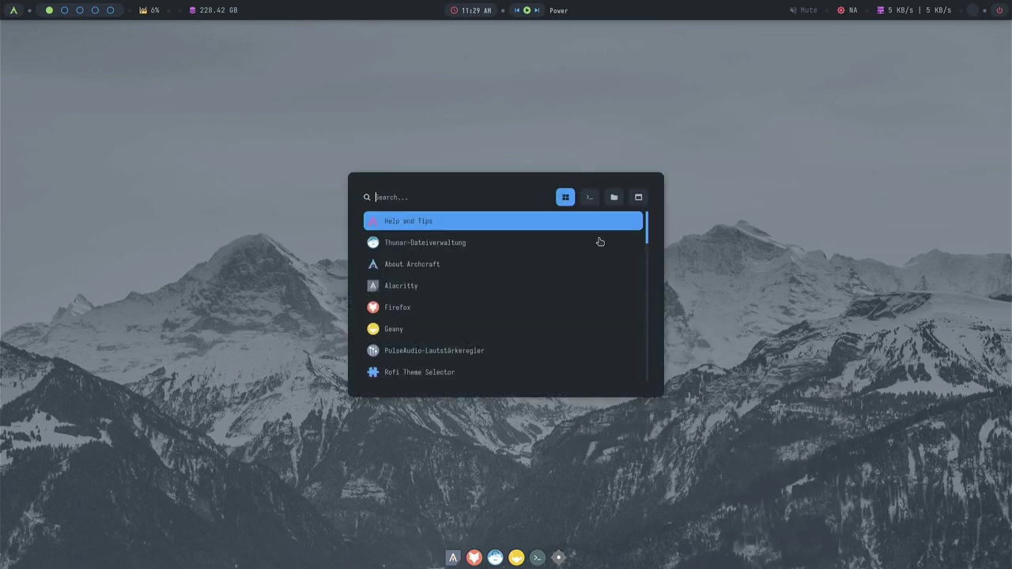
key("Escape")
Reopen the desktop menu to the Applications › System list with Timeshift and Thunar.
right_click(610, 274)
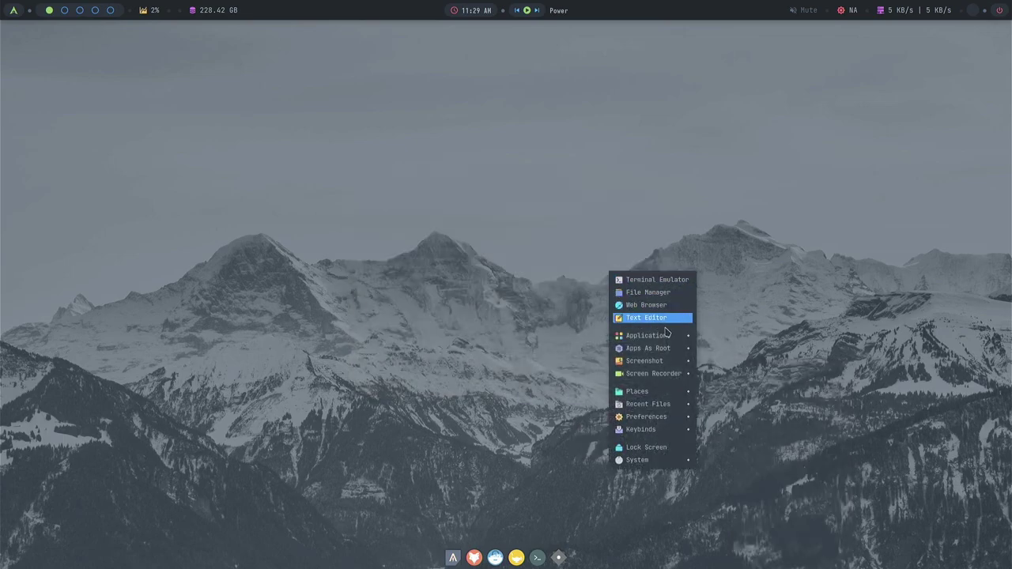
mouse_move(668, 338)
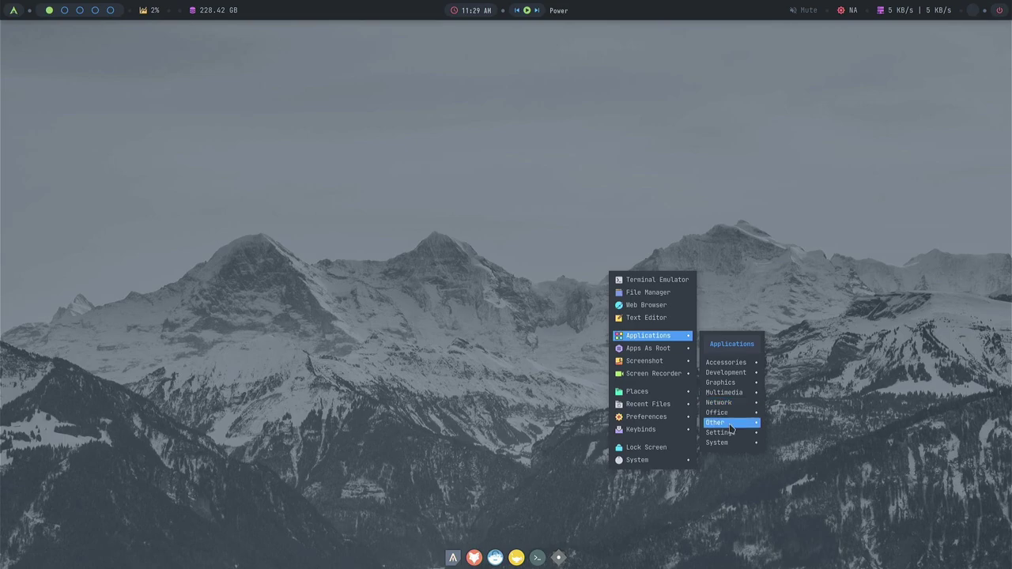
mouse_move(741, 437)
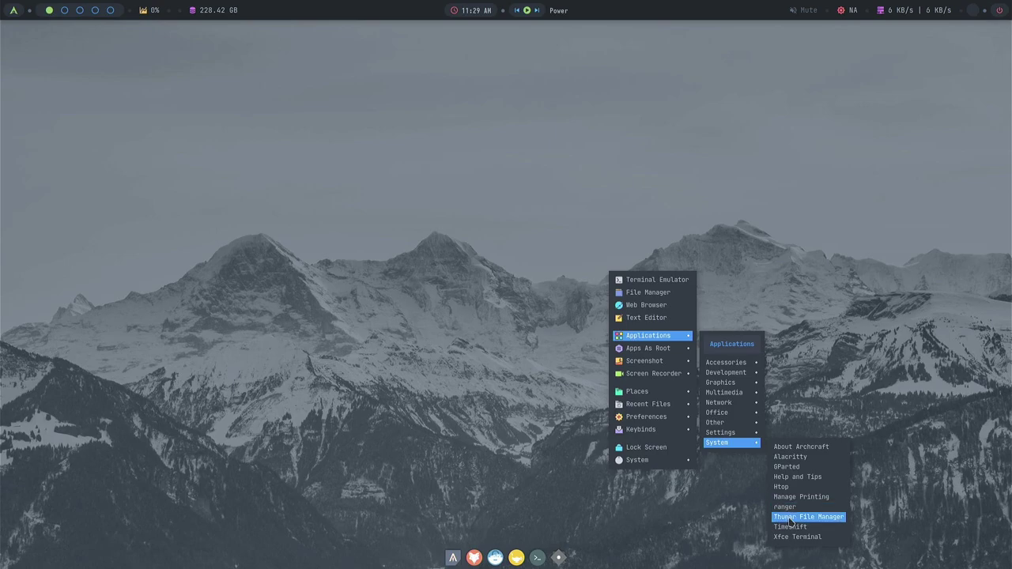
Set up Timeshift for daily BTRFS snapshots on sda2, then create the first snapshot.
left_click(791, 527)
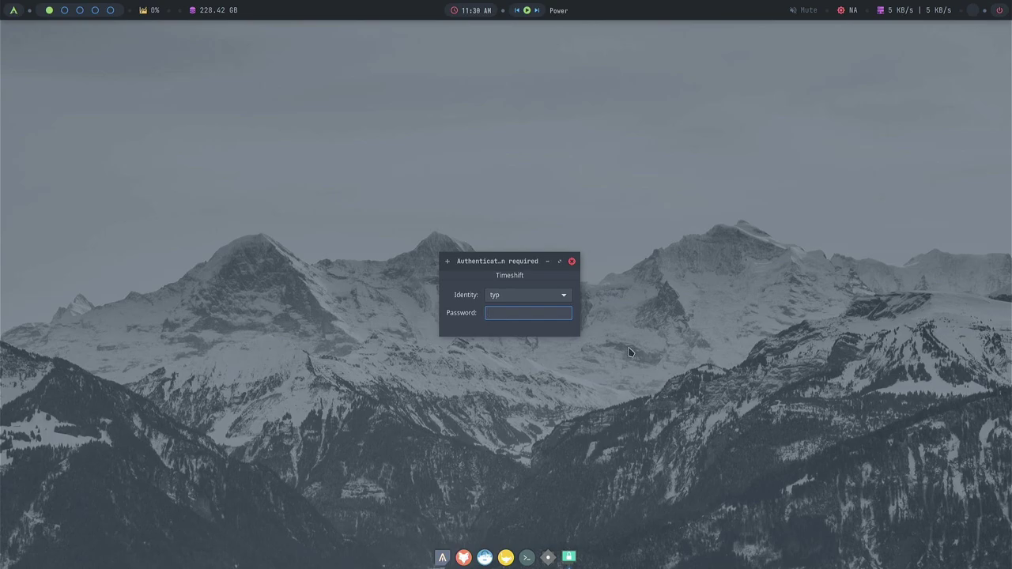
key("Return")
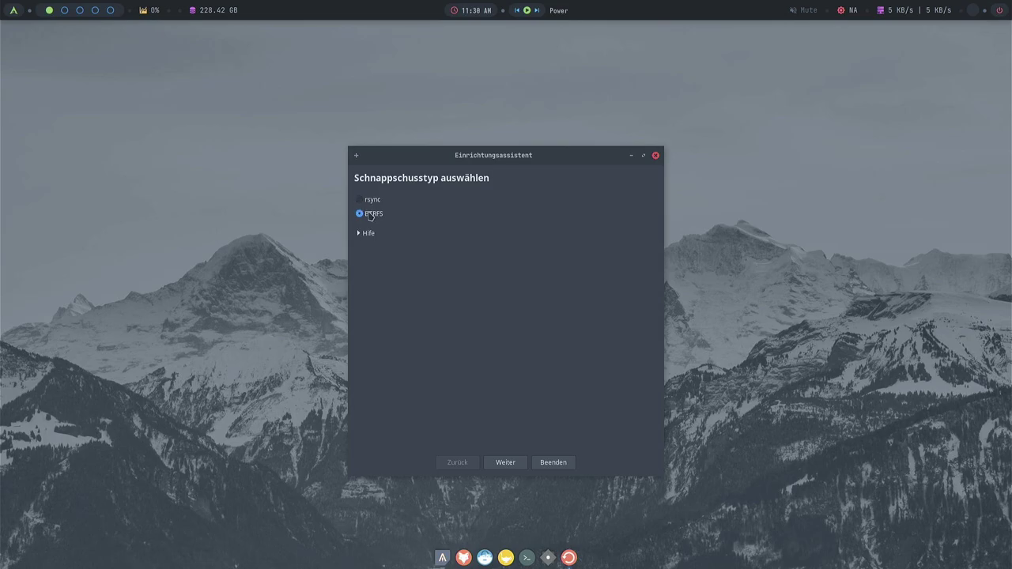
left_click(508, 462)
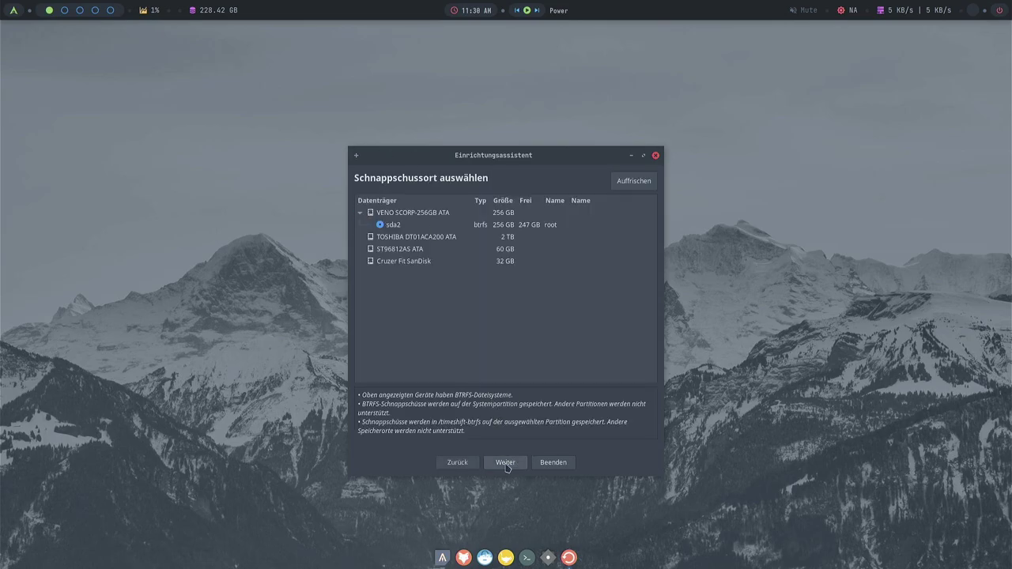
left_click(507, 464)
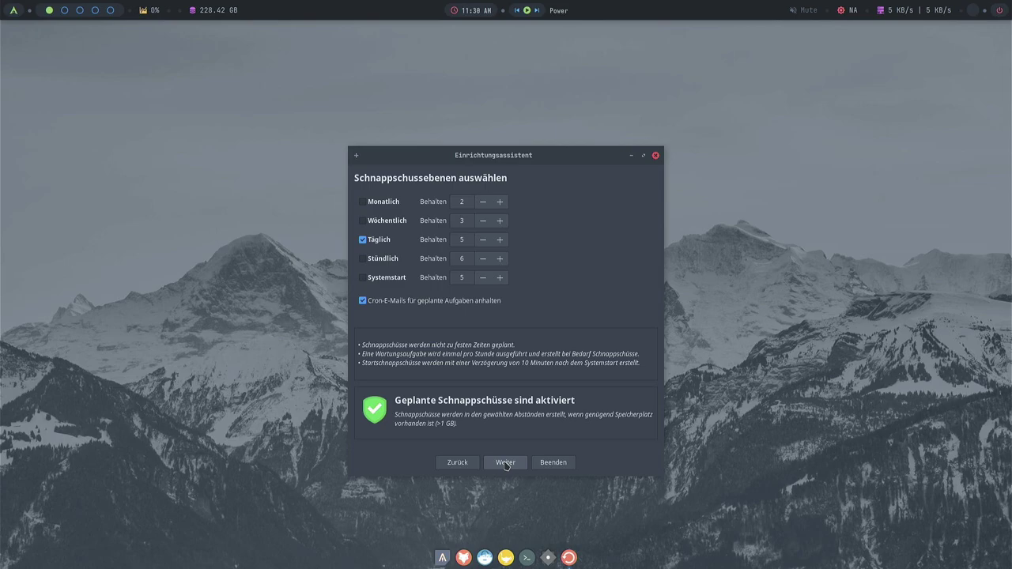
left_click(506, 463)
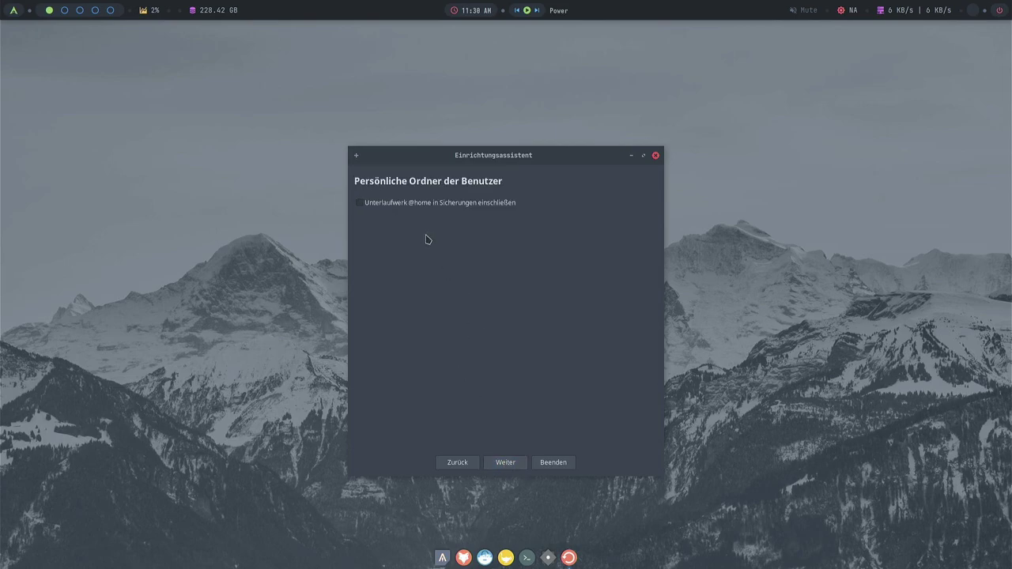
left_click(505, 464)
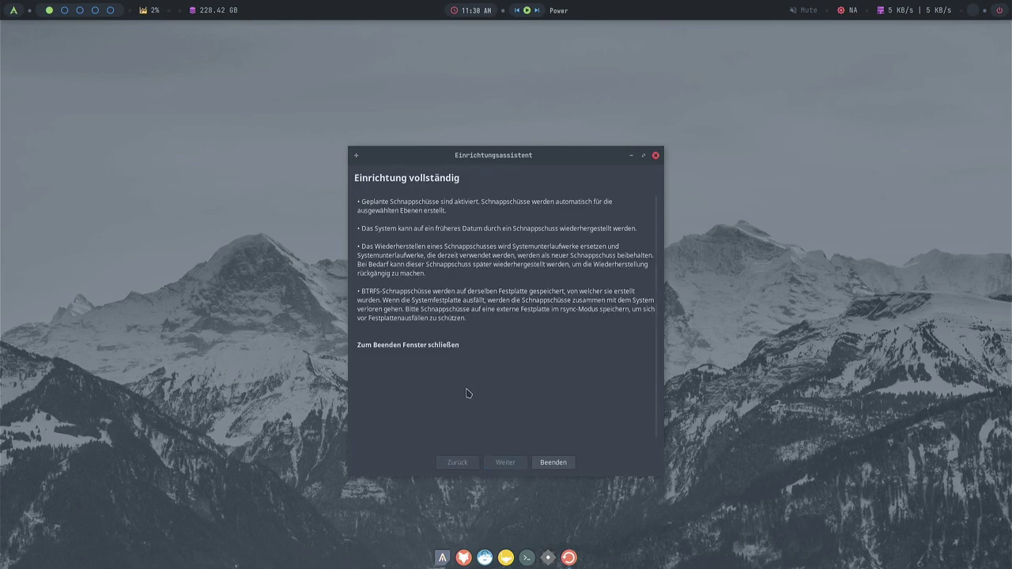
left_click(546, 465)
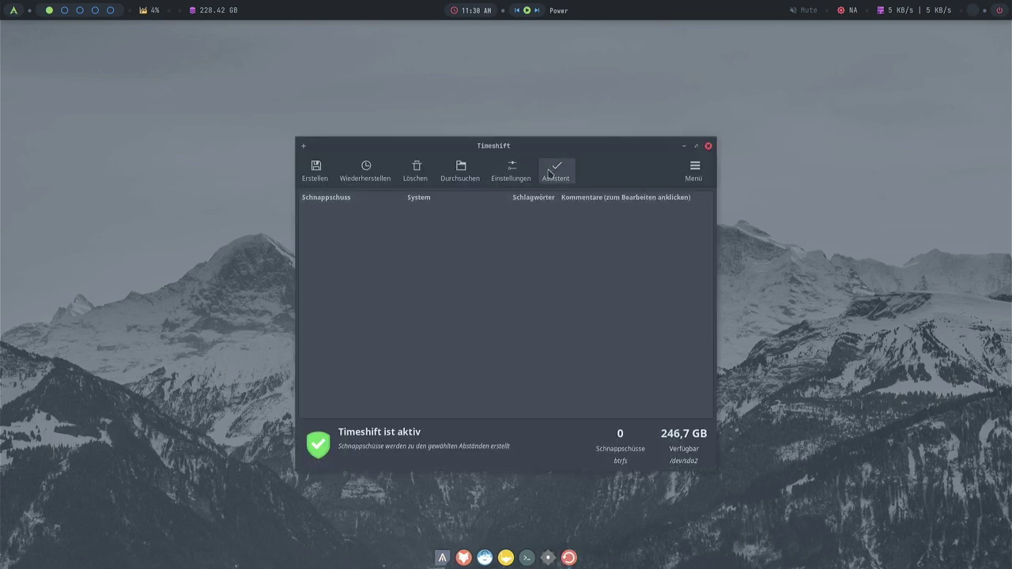
left_click(316, 171)
left_click(506, 441)
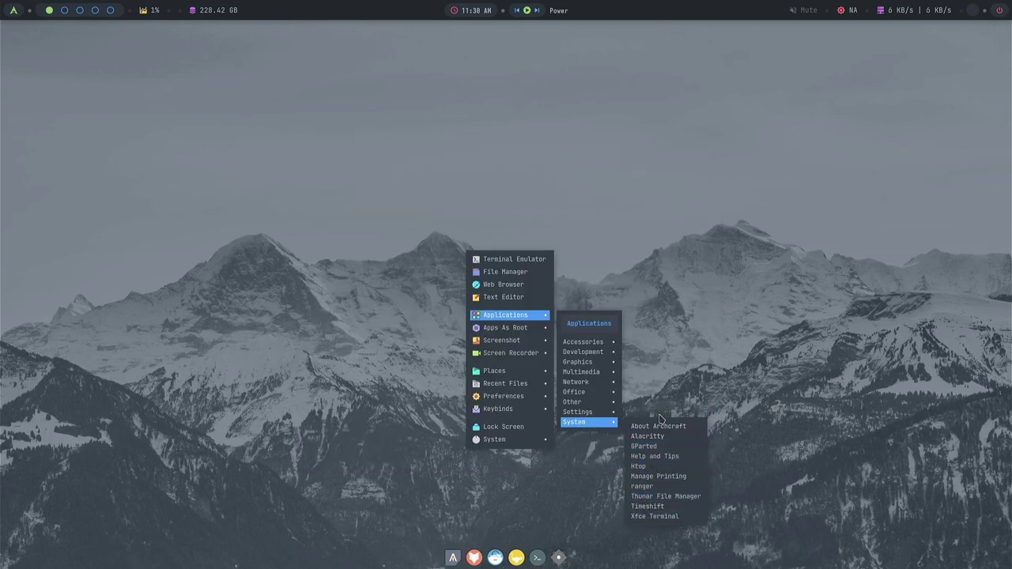
Launch Alacritty from Apps As Root, entering the root password.
mouse_move(550, 336)
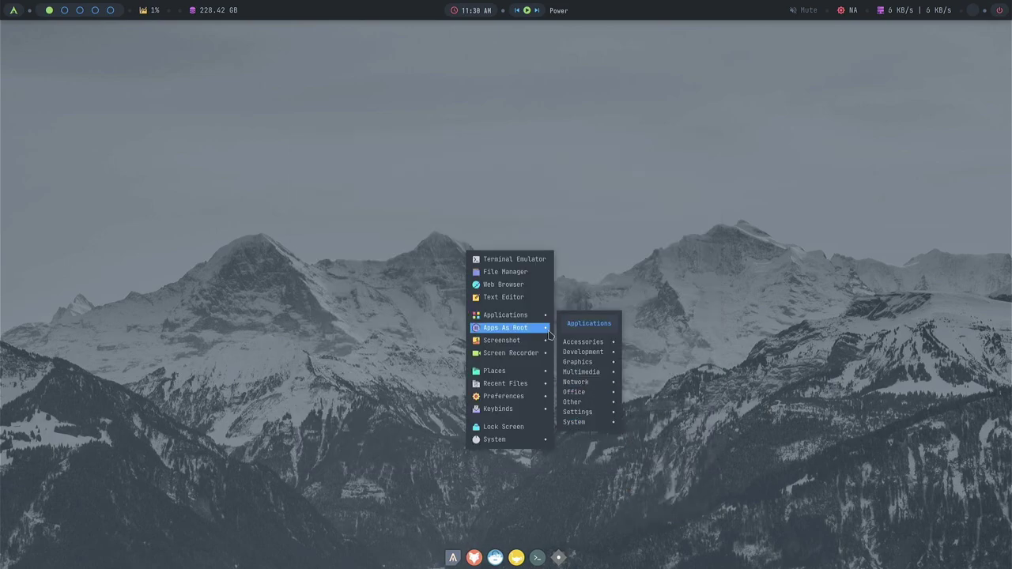
left_click(511, 327)
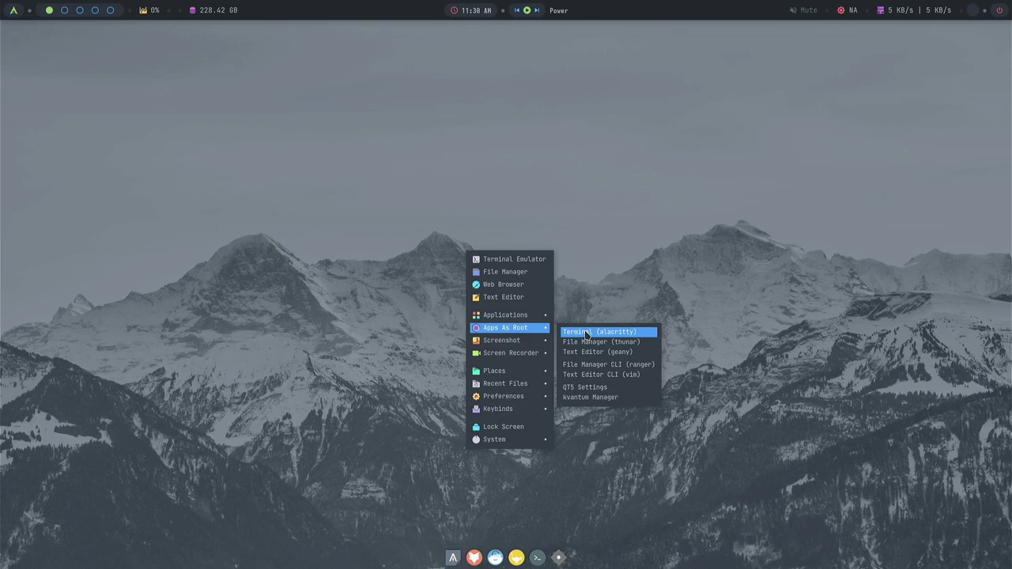
left_click(587, 334)
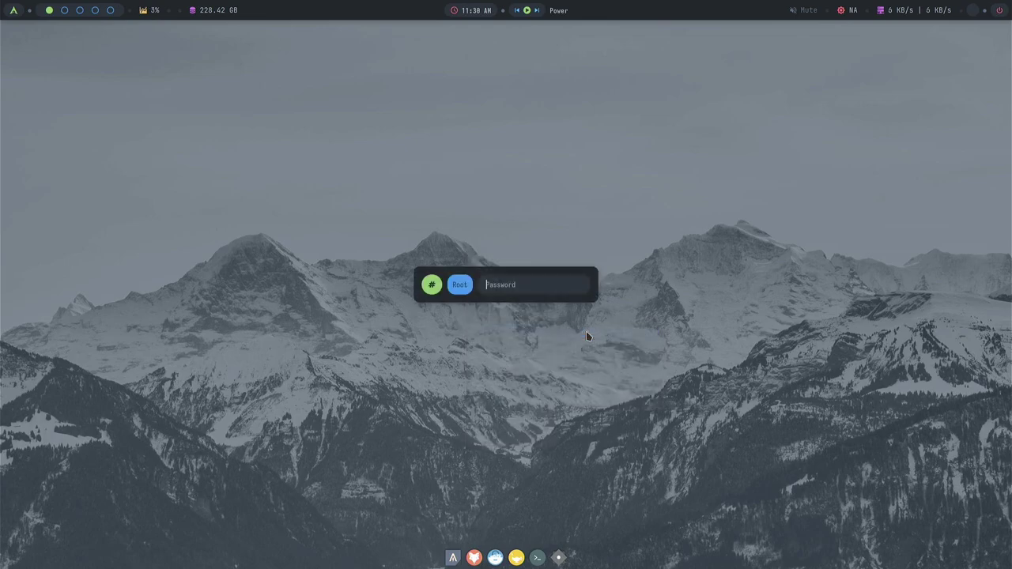
type("***")
key("Return")
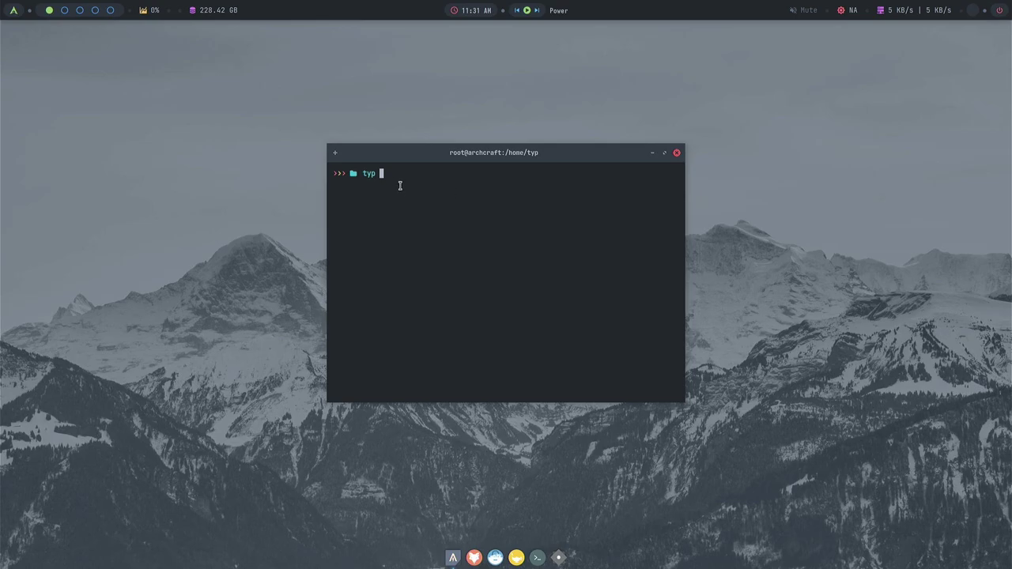
Run whoami in the root terminal to confirm it prints root.
triple_click(364, 174)
left_click(448, 218)
type("whoami")
key("Return")
Close the terminal, open Thunar as root with the root password, then close it.
left_click(677, 154)
right_click(546, 192)
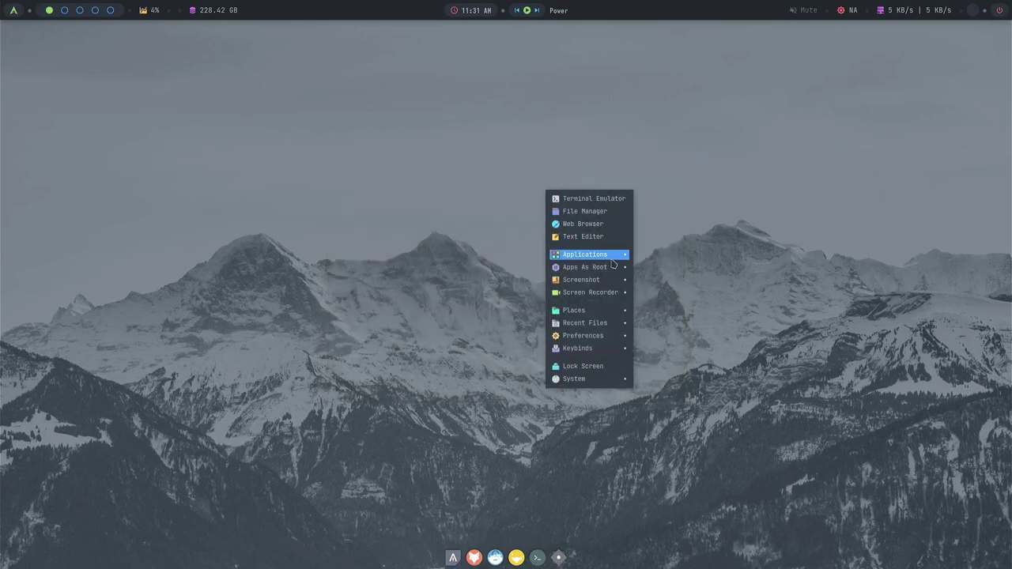
mouse_move(614, 269)
left_click(681, 281)
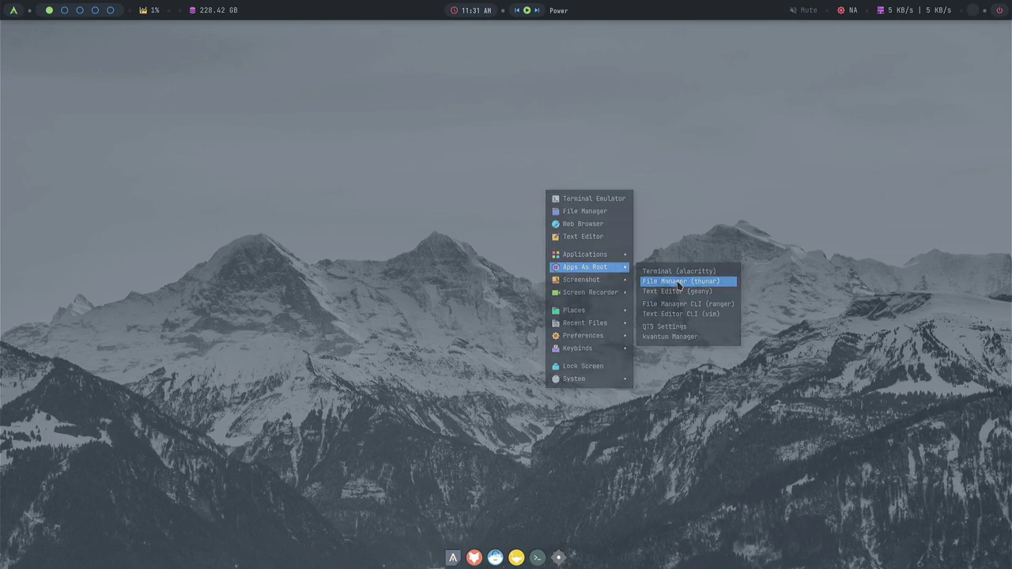
type("****")
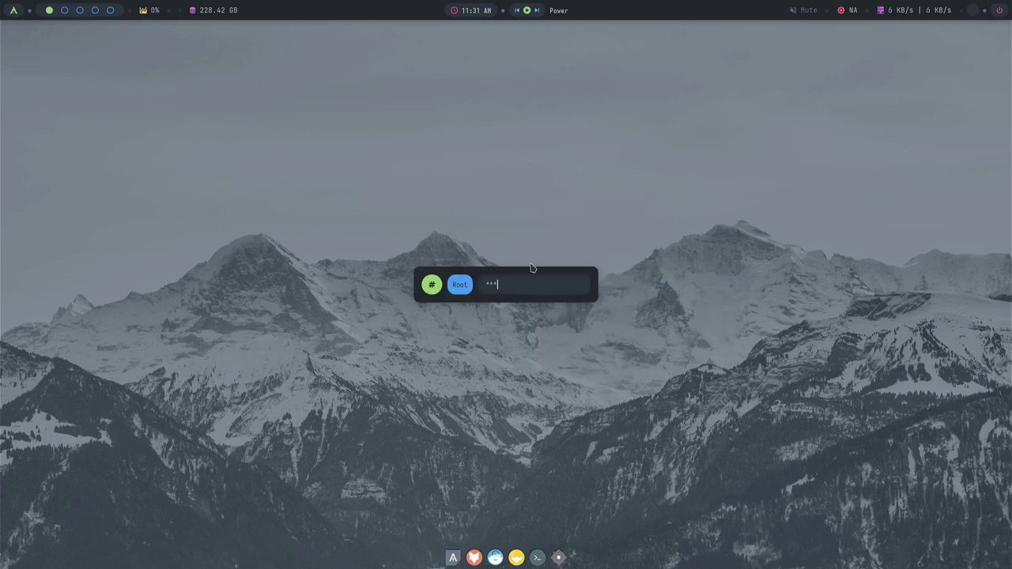
key("Return")
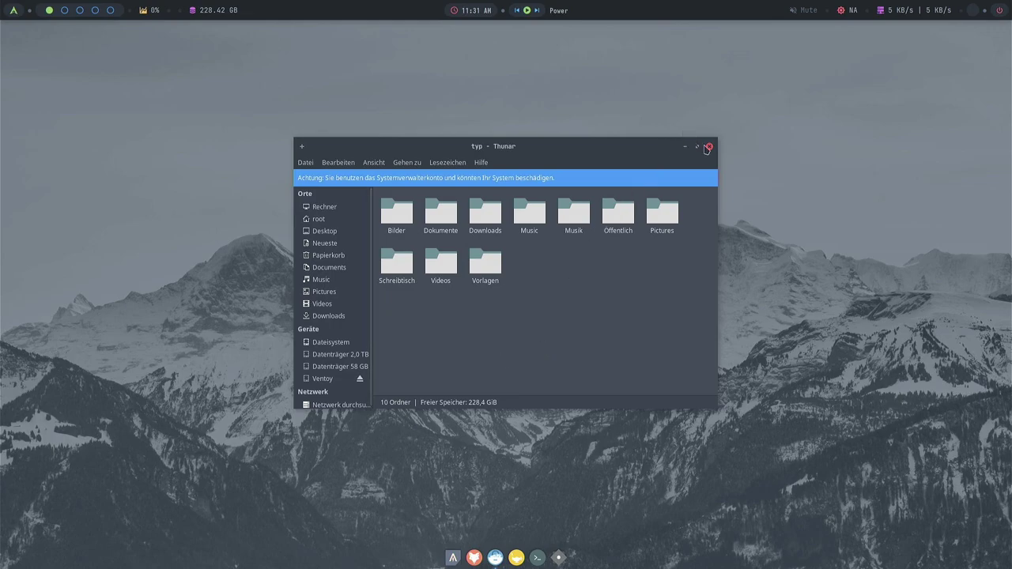
left_click(709, 146)
right_click(538, 173)
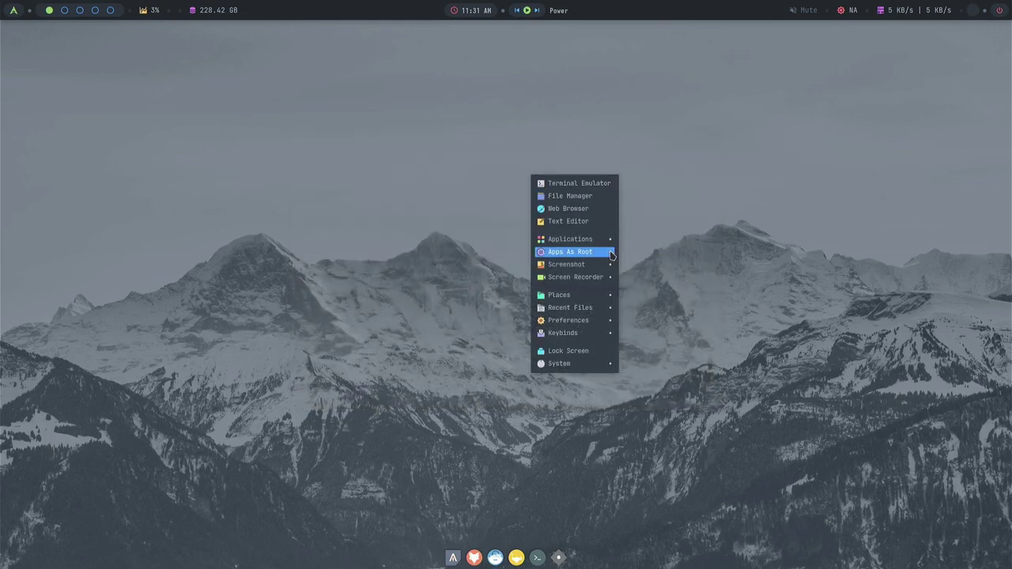
Browse Screen Recorder and Places › .config, then reach the Preferences › Openbox submenu.
mouse_move(586, 251)
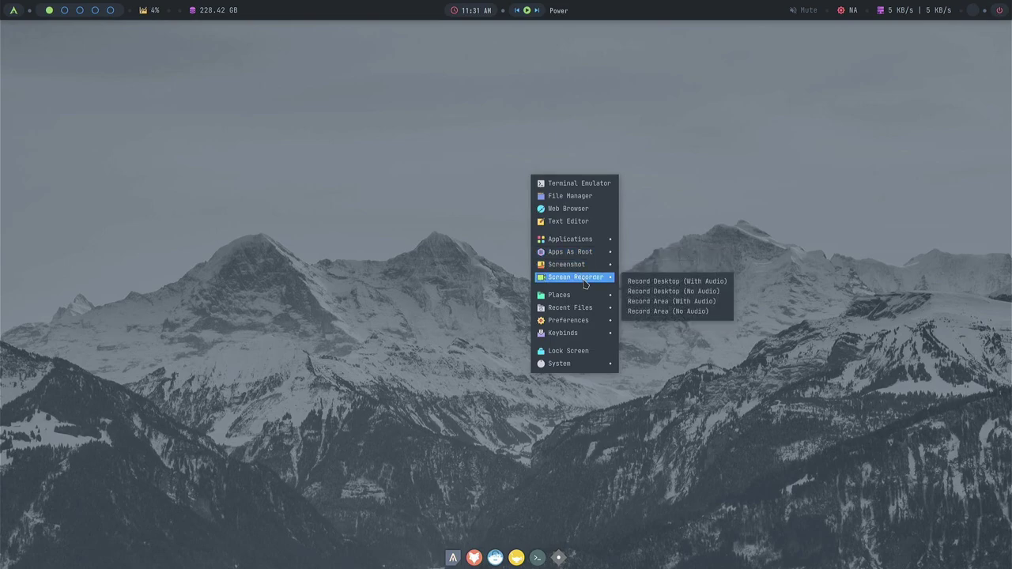
mouse_move(597, 268)
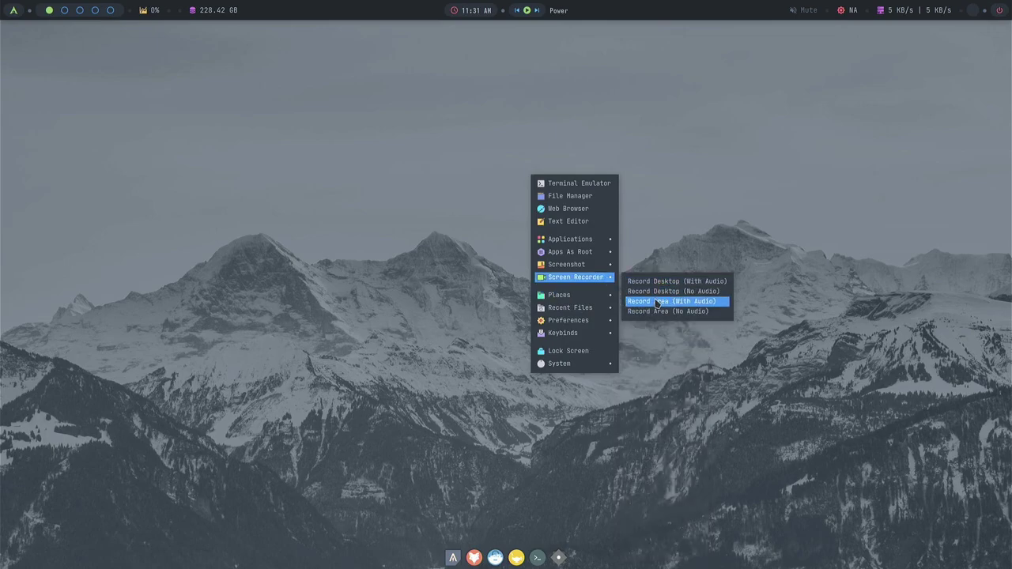
mouse_move(594, 299)
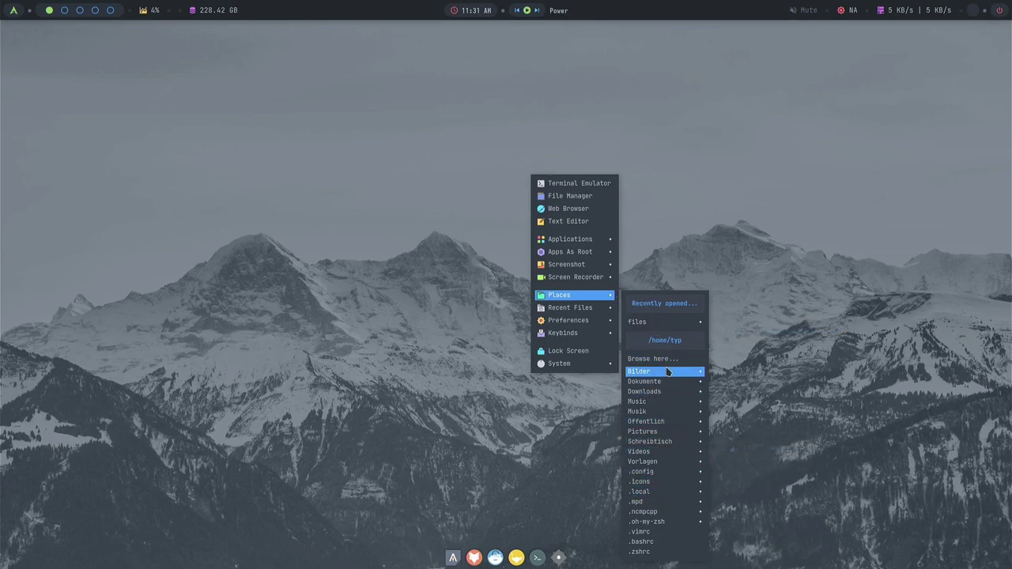
mouse_move(668, 383)
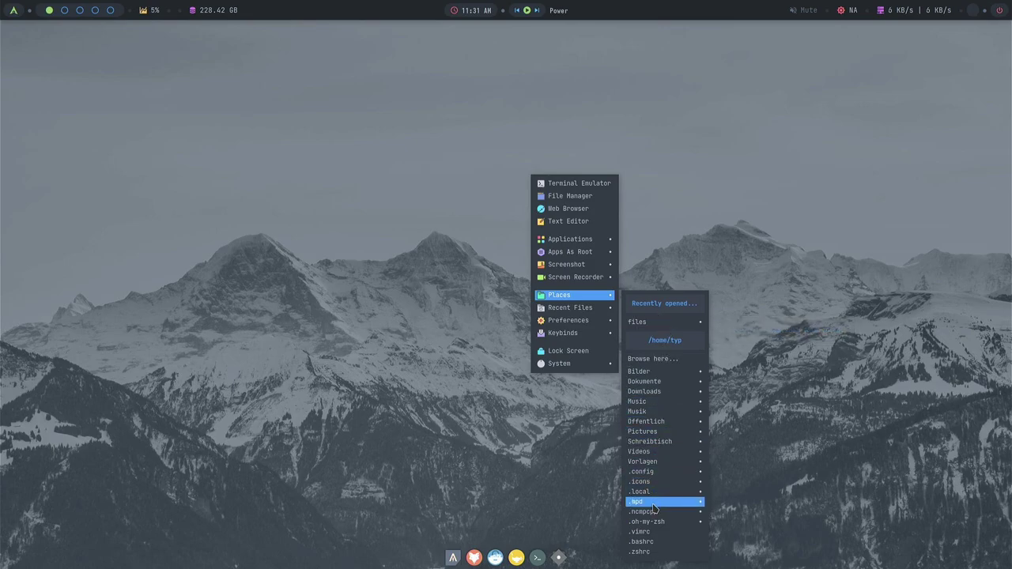
mouse_move(650, 476)
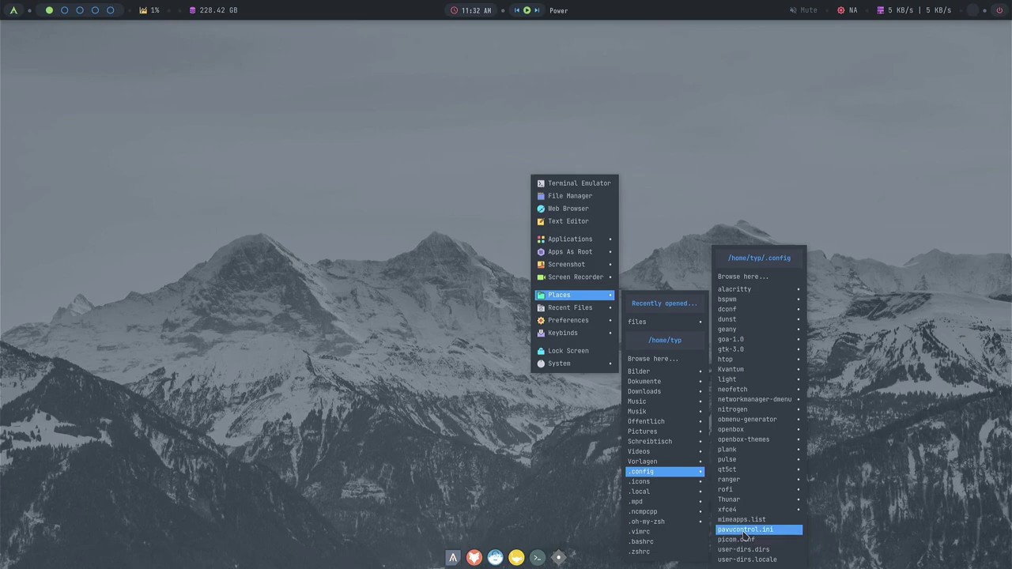
mouse_move(754, 435)
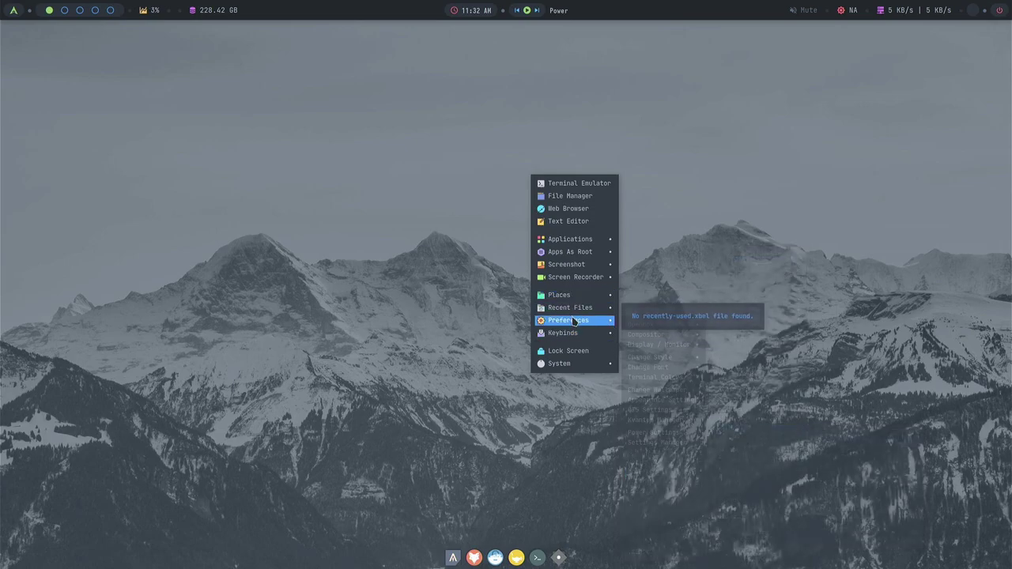
Apply the Glyphs menu style and reopen the desktop menu to check it.
mouse_move(677, 325)
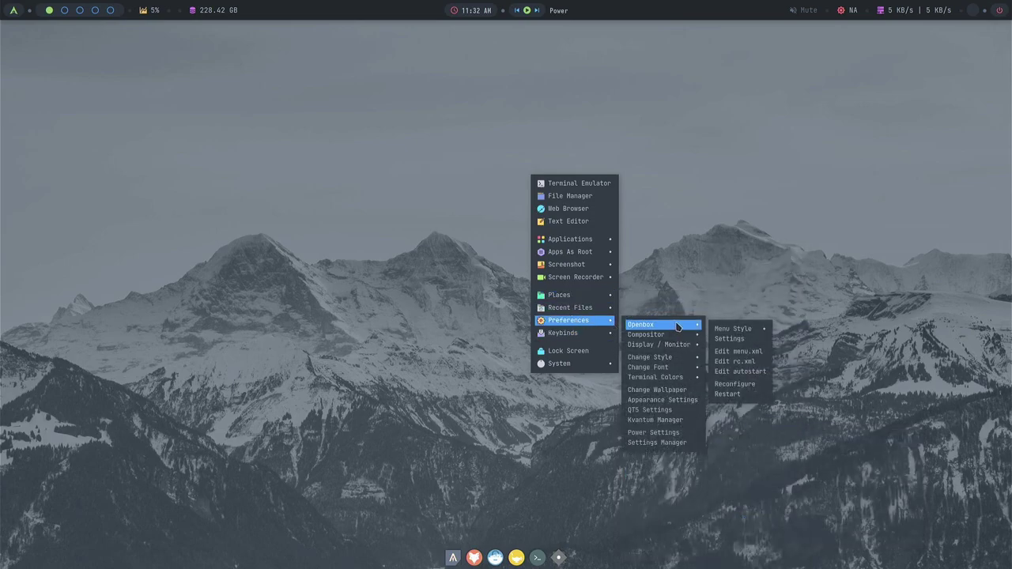
mouse_move(757, 336)
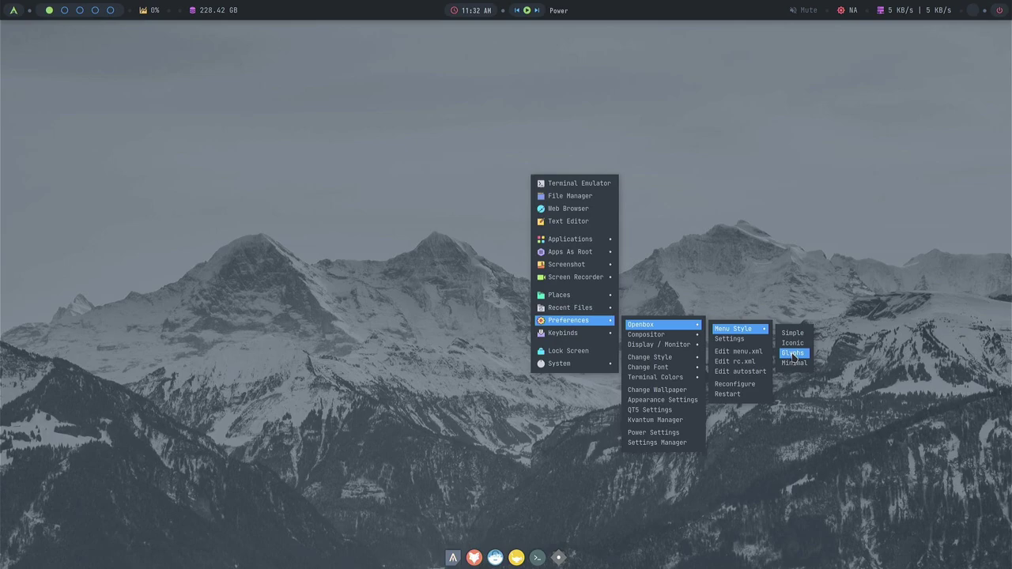
left_click(794, 354)
right_click(552, 272)
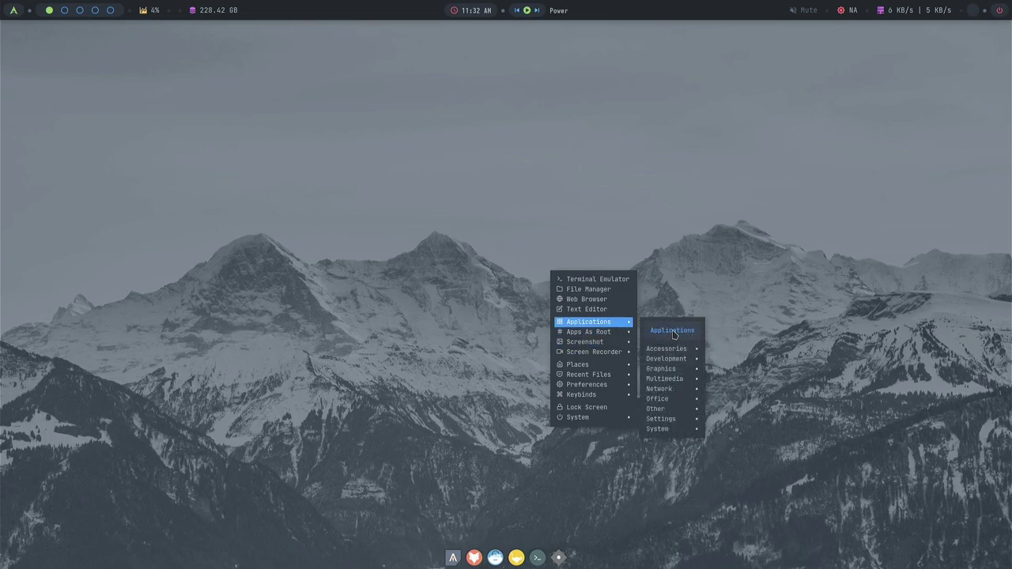
Switch to the Simple menu style and check the desktop menu.
mouse_move(685, 353)
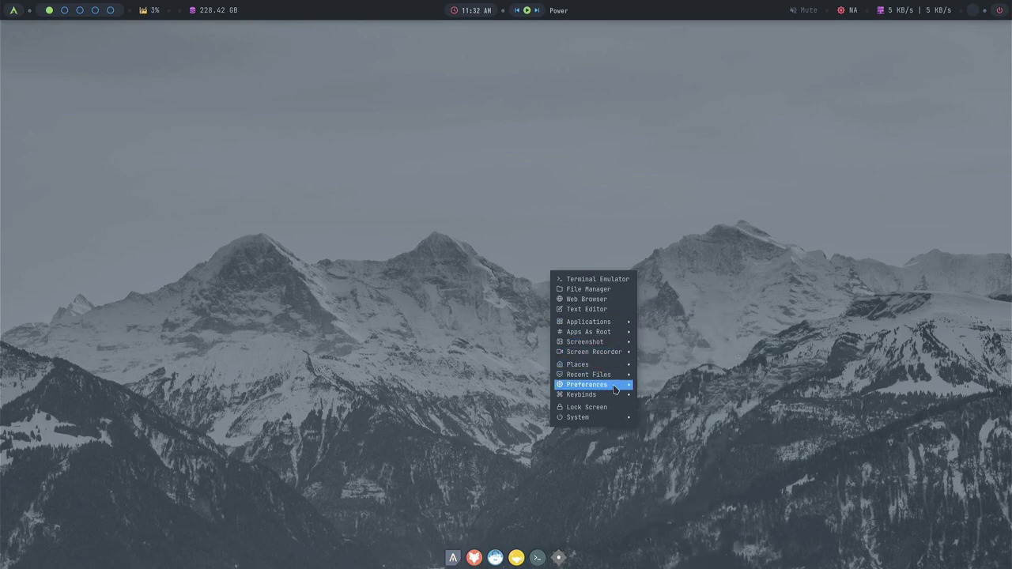
mouse_move(619, 385)
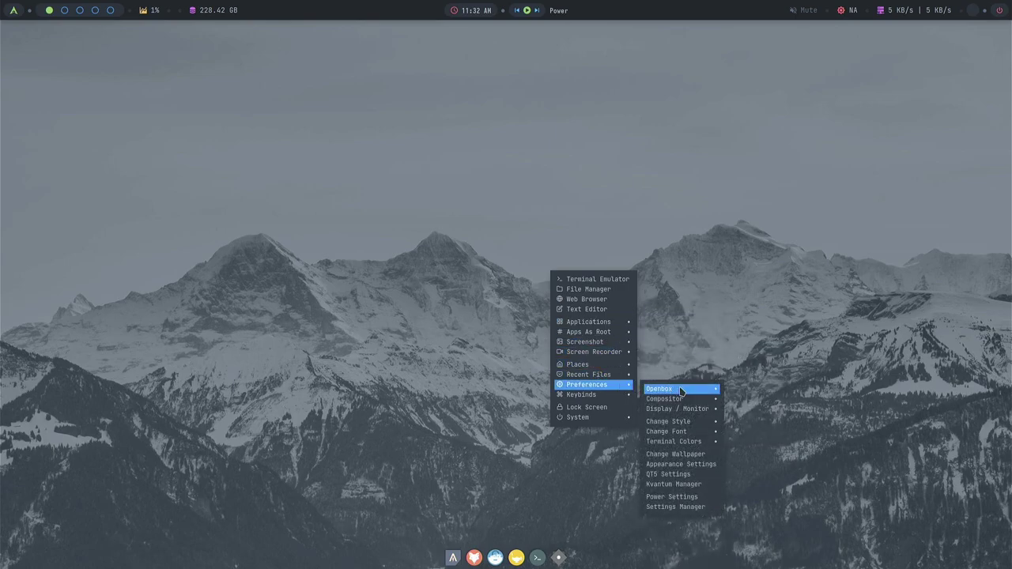
mouse_move(701, 396)
mouse_move(756, 393)
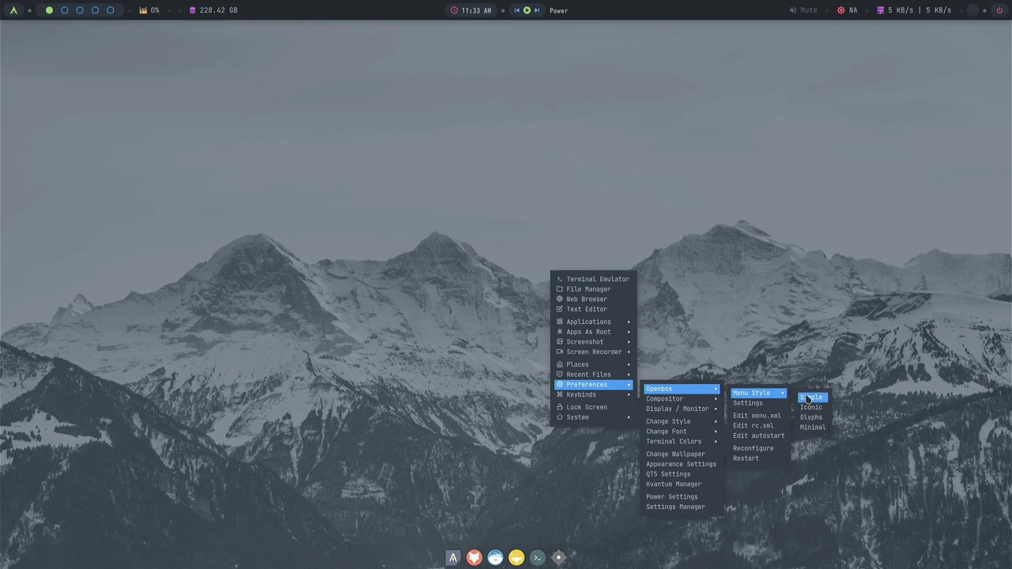
left_click(807, 399)
right_click(447, 240)
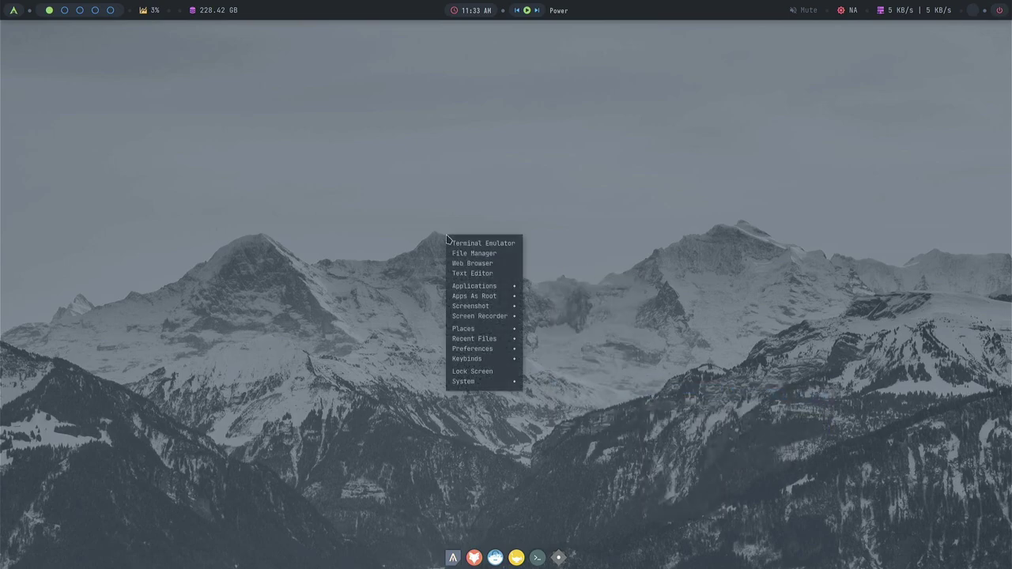
Switch to the Minimal menu style and check the desktop menu.
mouse_move(501, 290)
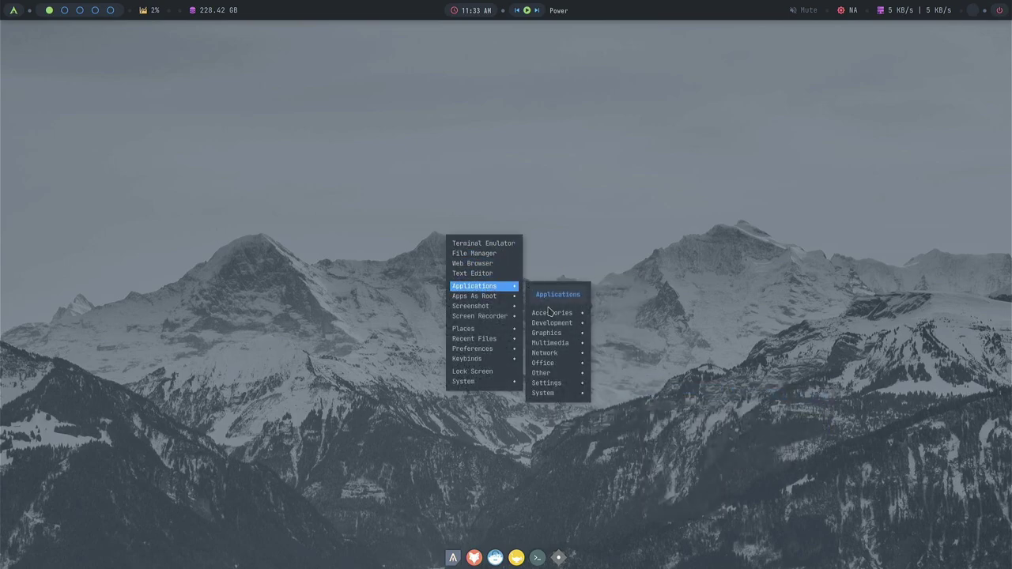
mouse_move(486, 349)
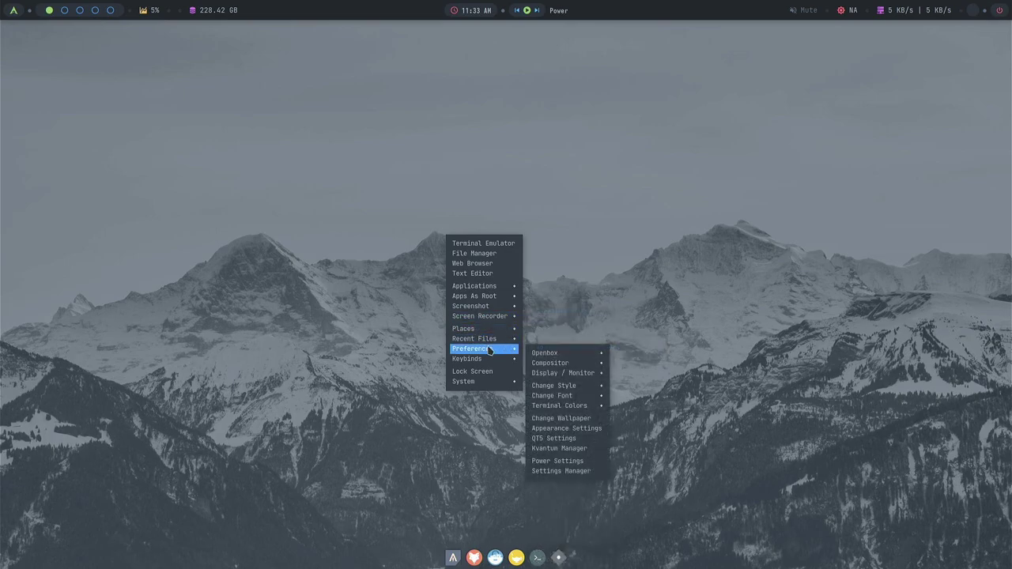
mouse_move(563, 356)
mouse_move(643, 362)
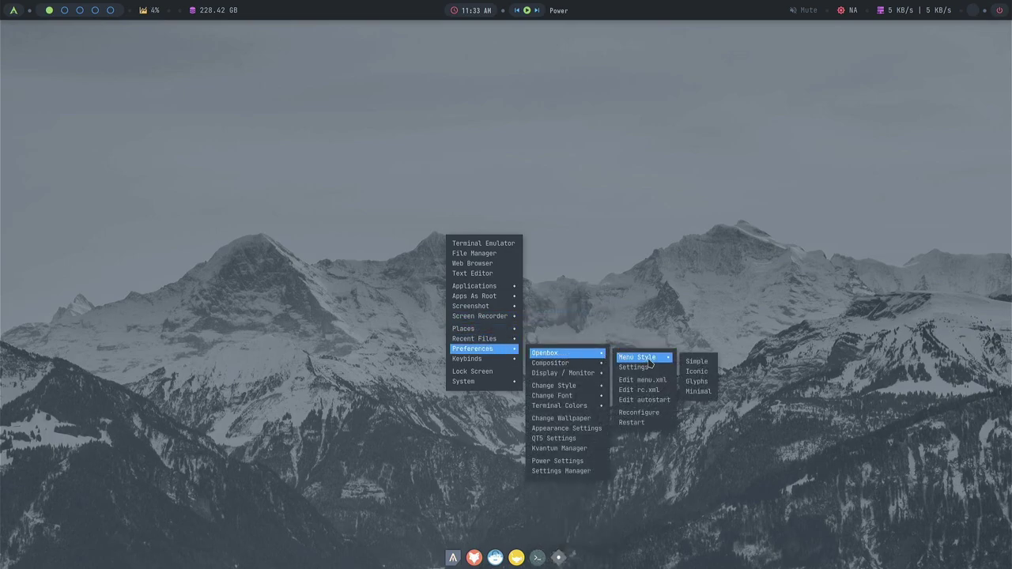
left_click(698, 392)
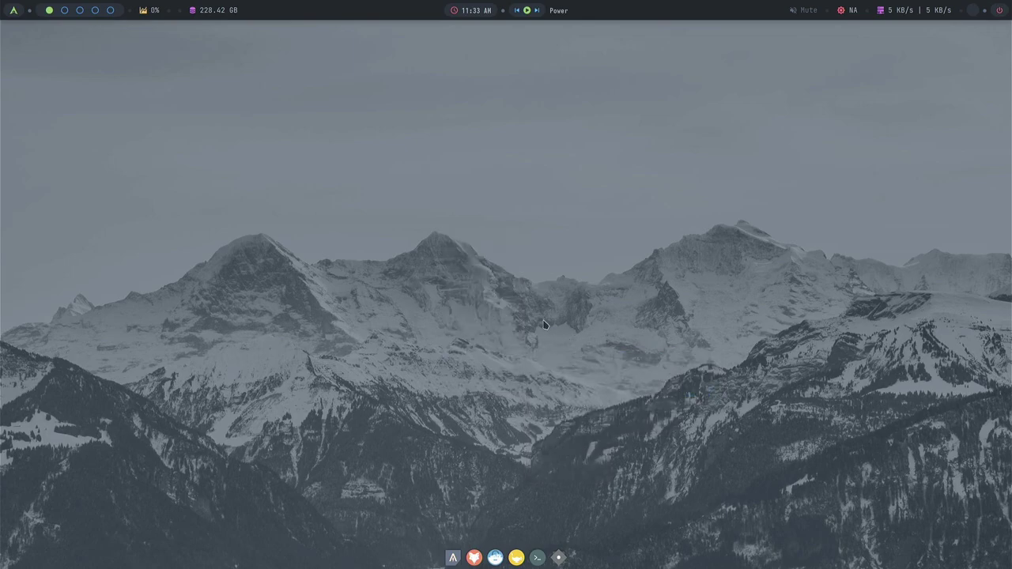
right_click(488, 297)
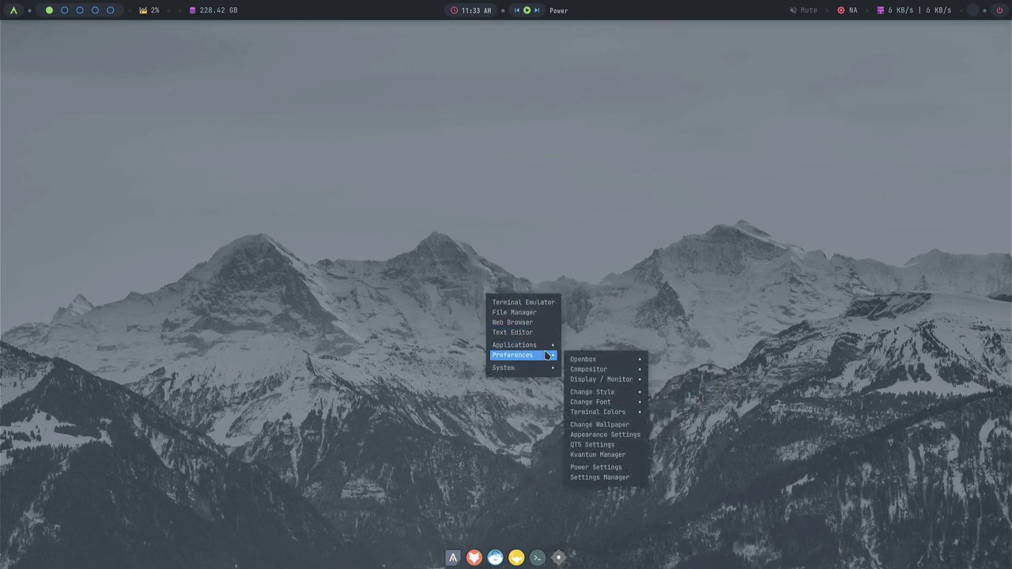
Restore the Iconic menu style with coloured icons and reopen the menu.
mouse_move(545, 347)
mouse_move(628, 364)
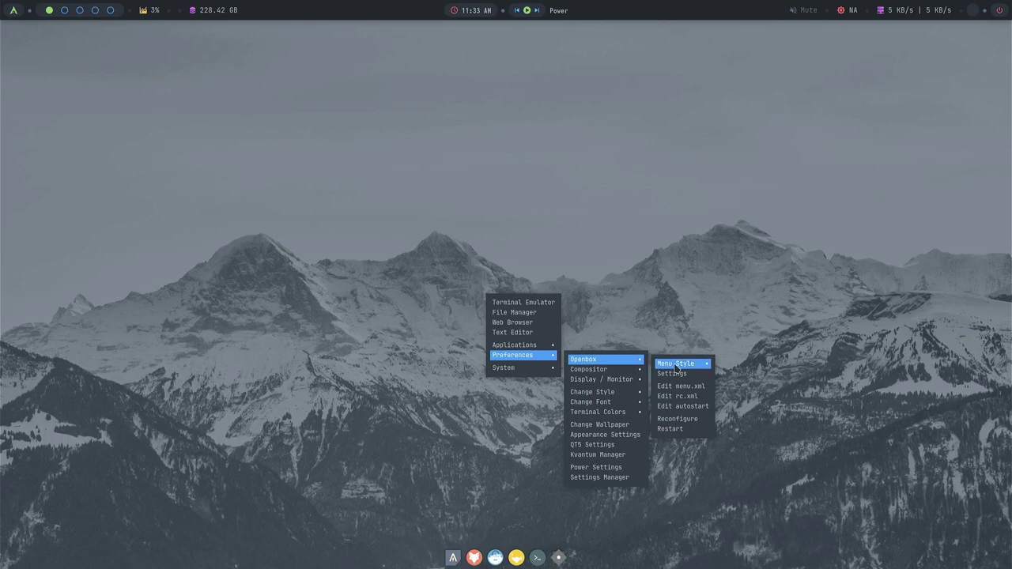
left_click(740, 382)
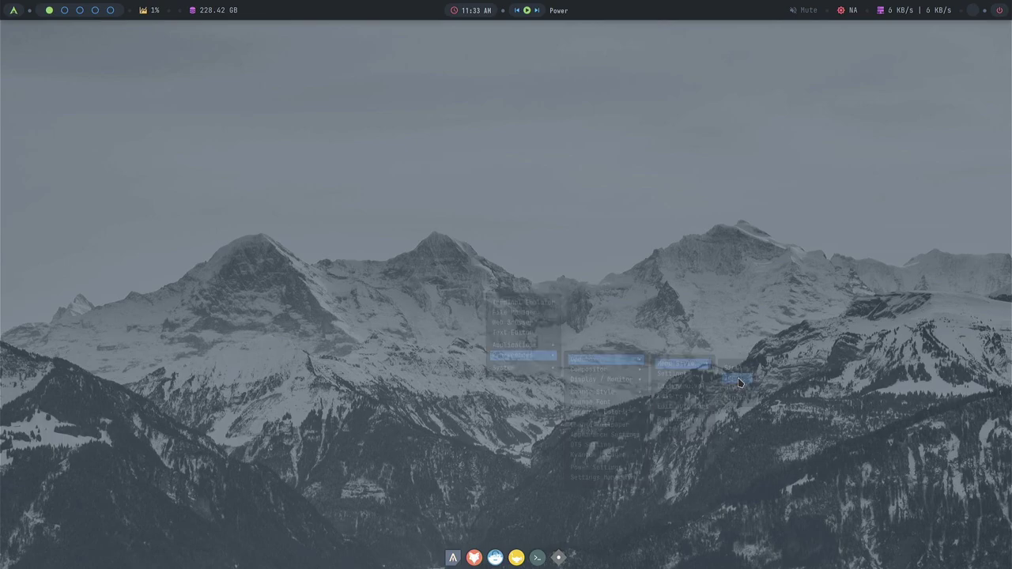
right_click(574, 299)
Review Display / Monitor › HDMI1 › Position, then show the Terminal Colors list of 55 schemes.
mouse_move(634, 369)
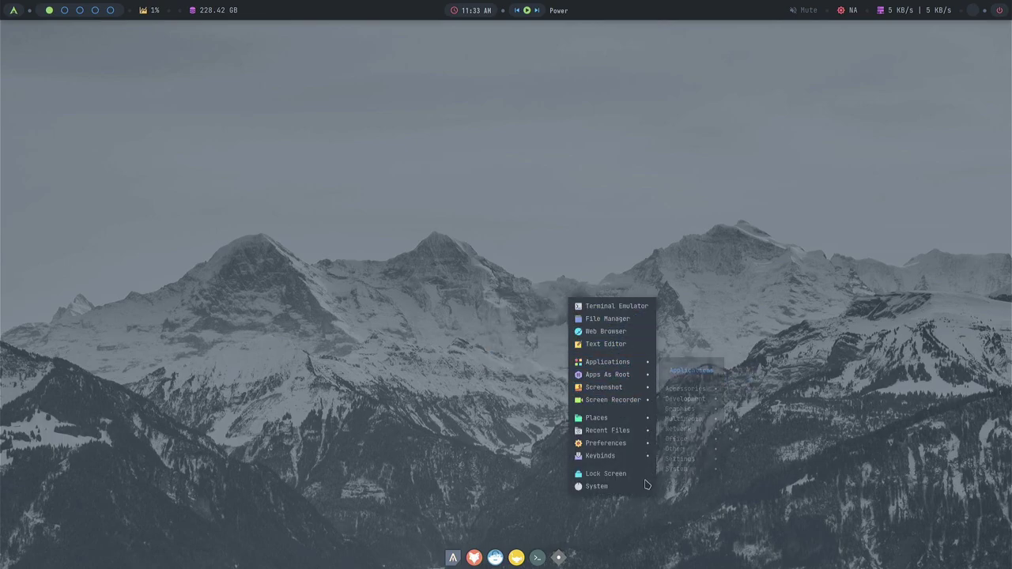
right_click(447, 158)
mouse_move(494, 302)
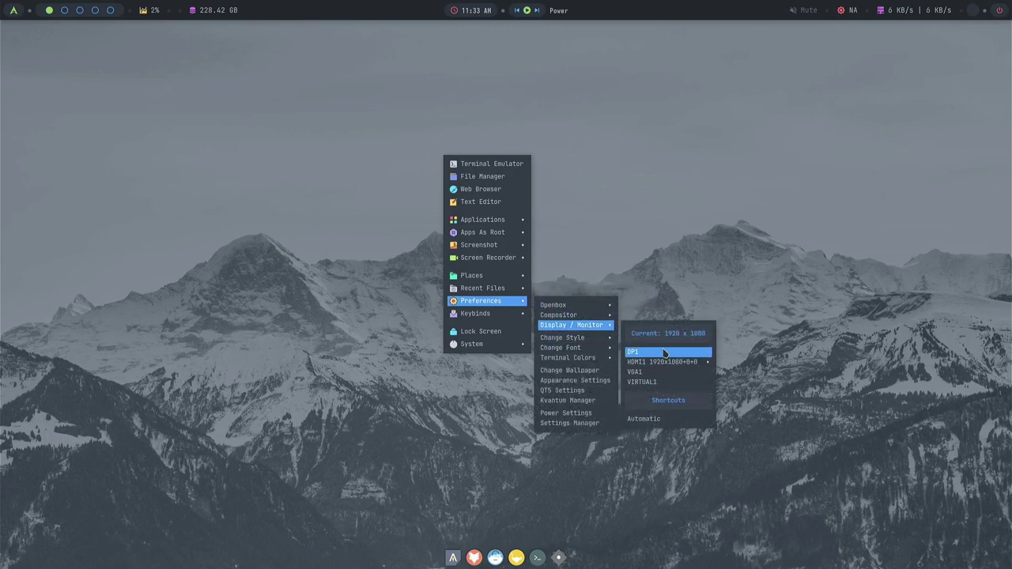
mouse_move(659, 361)
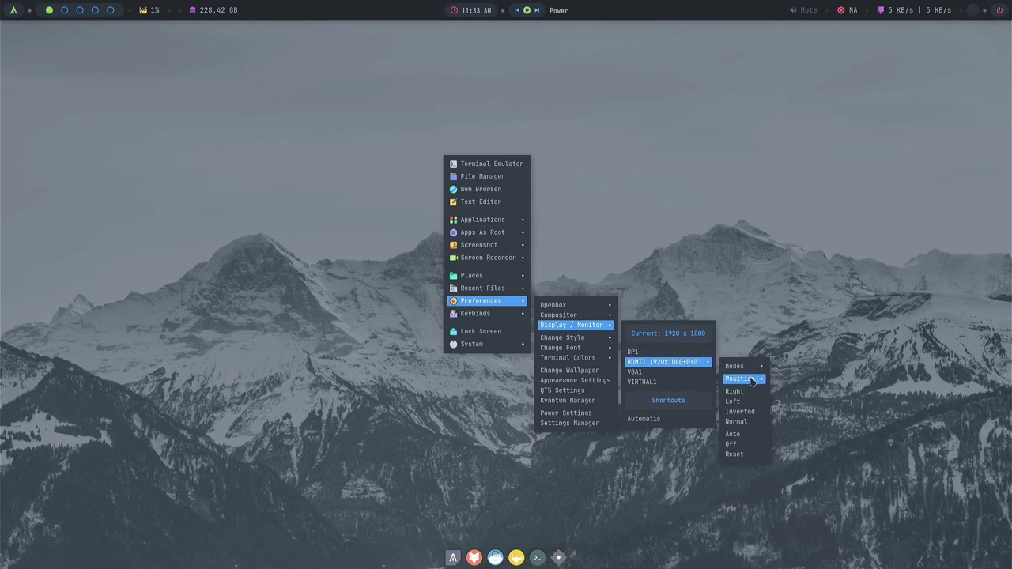
mouse_move(760, 380)
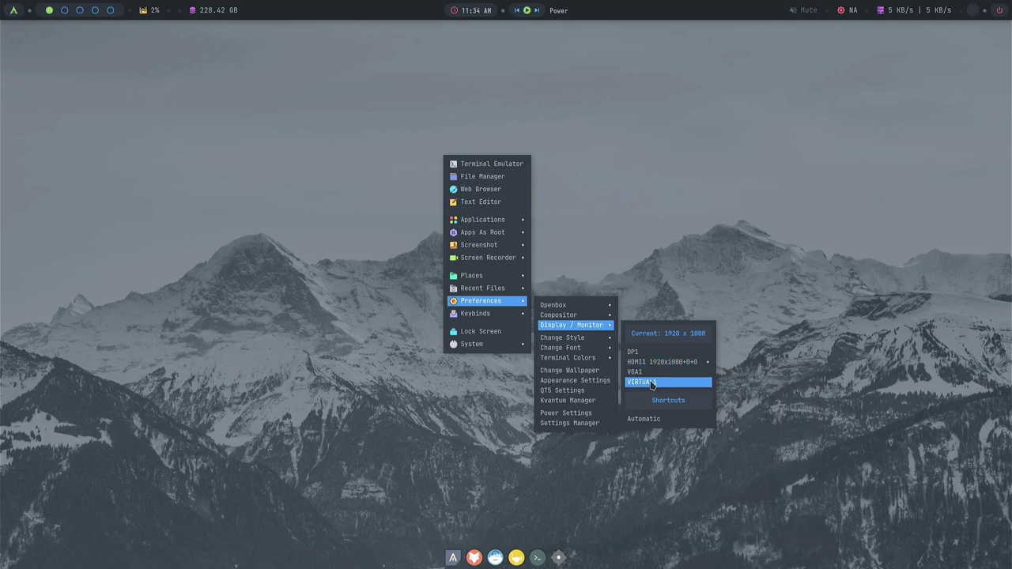
mouse_move(583, 353)
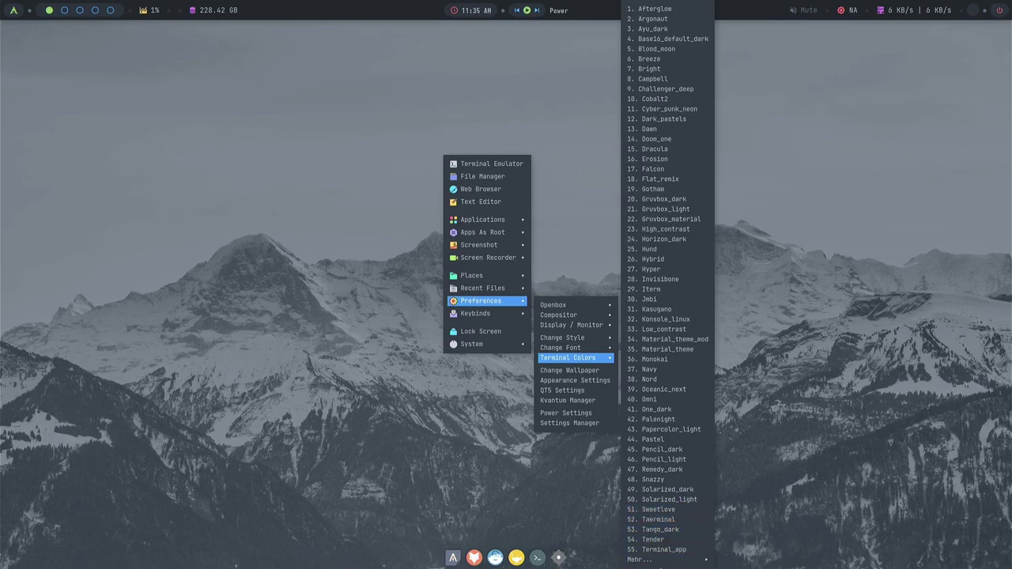
Open the desktop menu's Preferences › Change Style submenu, showing the ten themes Adaptive to Wave.
mouse_move(661, 561)
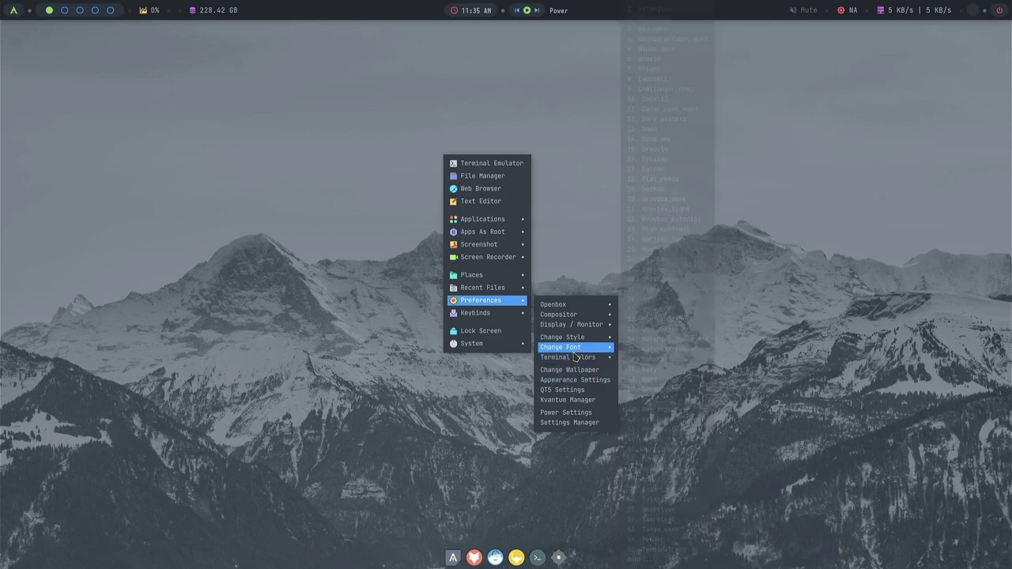
mouse_move(601, 339)
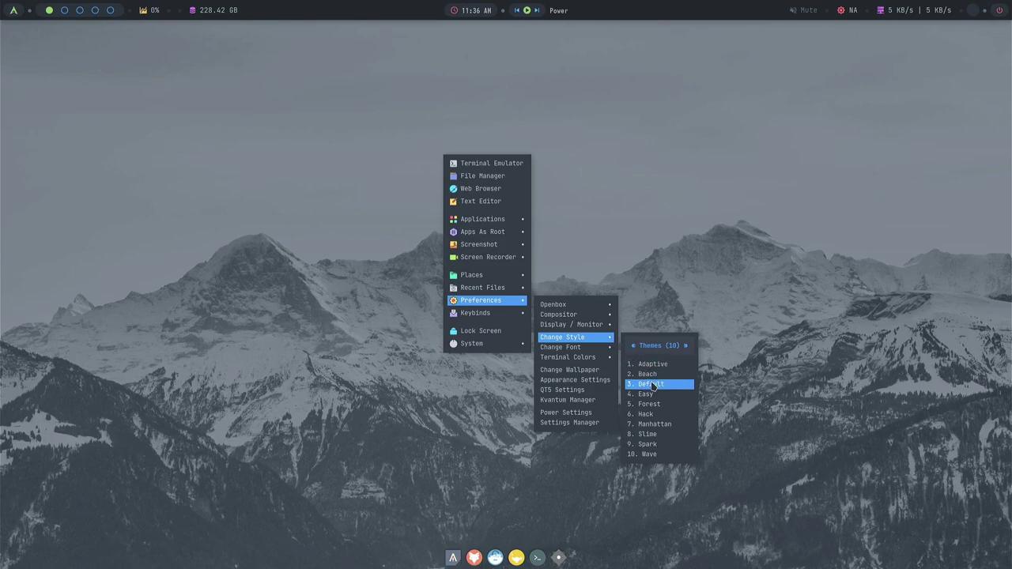
Apply the Adaptive style and view the launcher's Run, Files and Windows tabs.
left_click(647, 365)
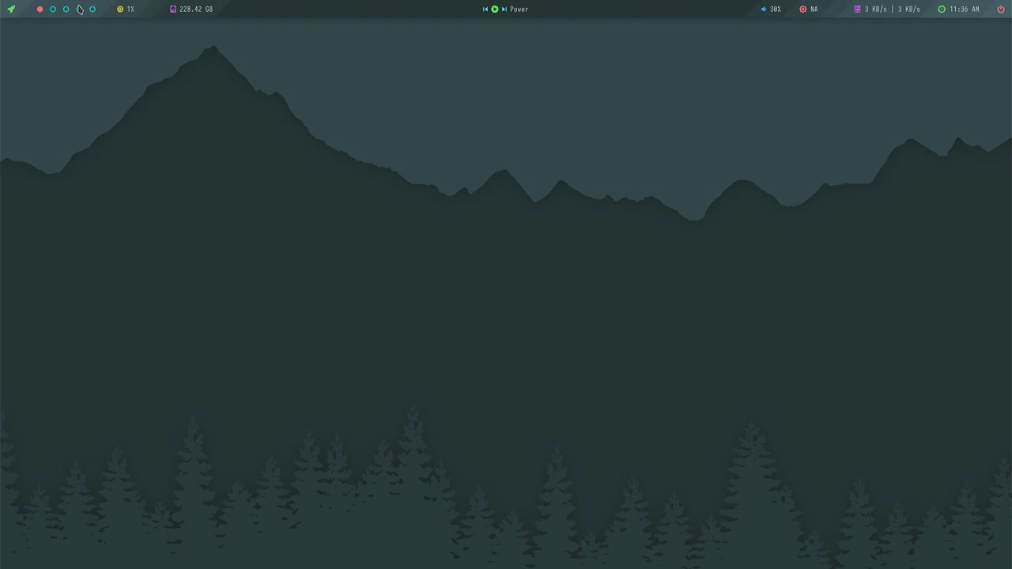
left_click(11, 10)
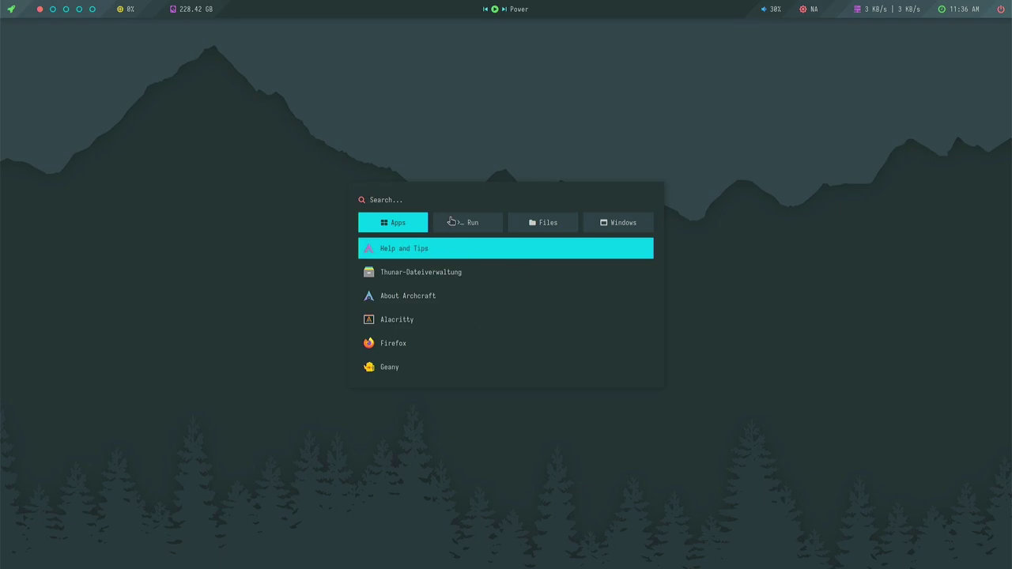
left_click(471, 229)
left_click(534, 229)
left_click(622, 222)
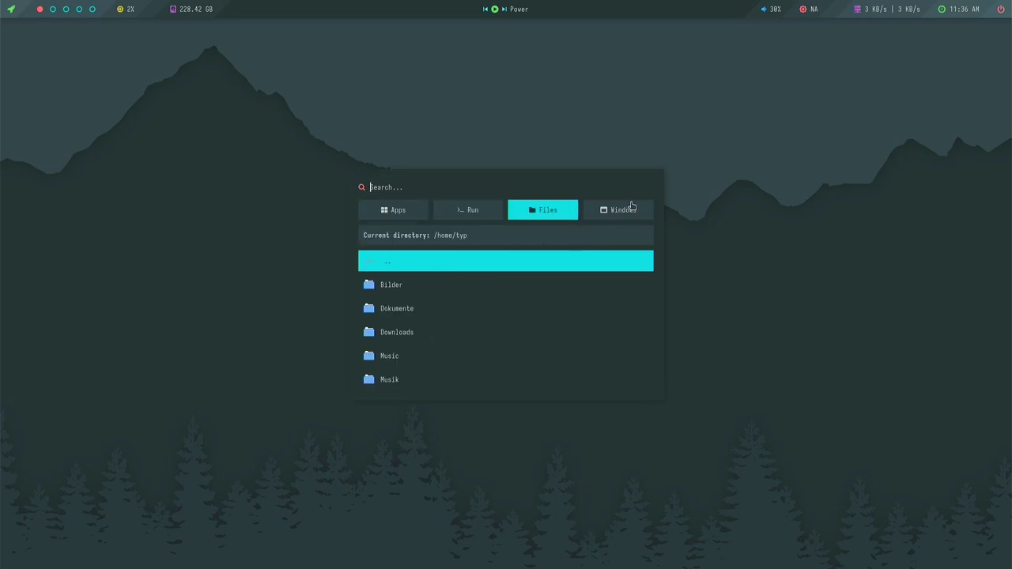
Close the launcher and return to the desktop menu's Preferences › Change Style list.
left_click(451, 122)
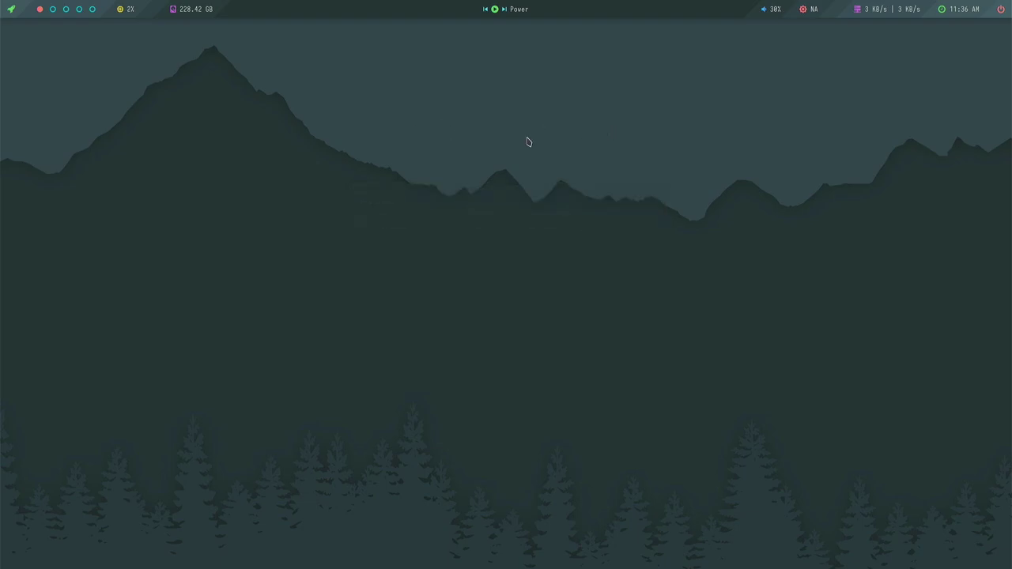
right_click(481, 135)
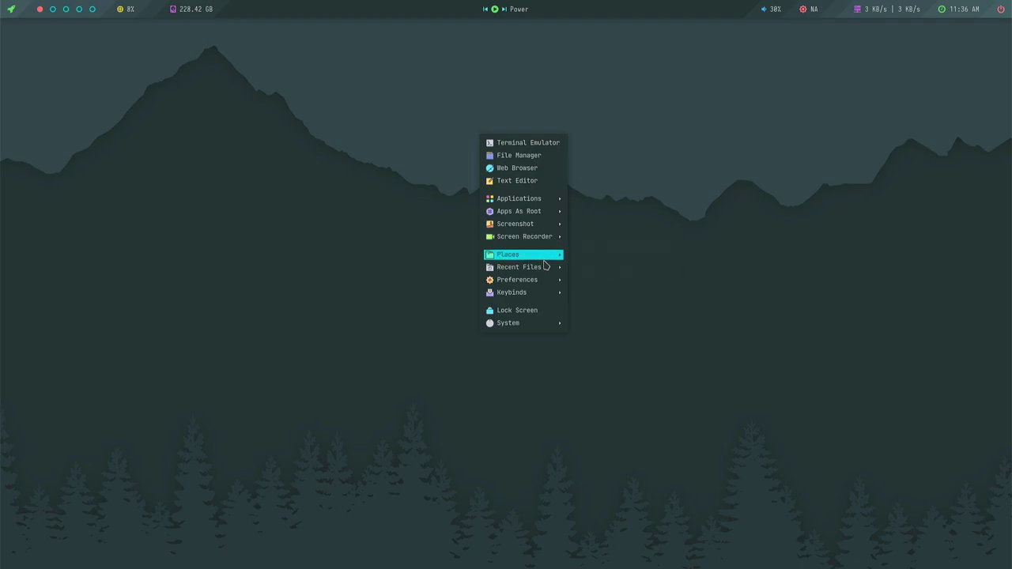
mouse_move(544, 280)
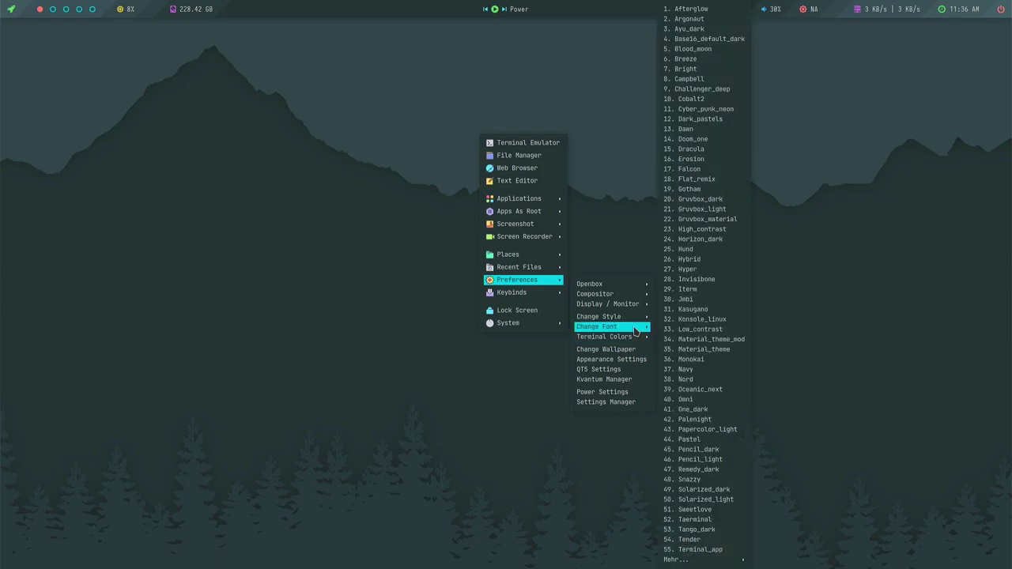
Apply the Beach style and view the bottom launcher's Run, home-folder and app lists.
mouse_move(637, 317)
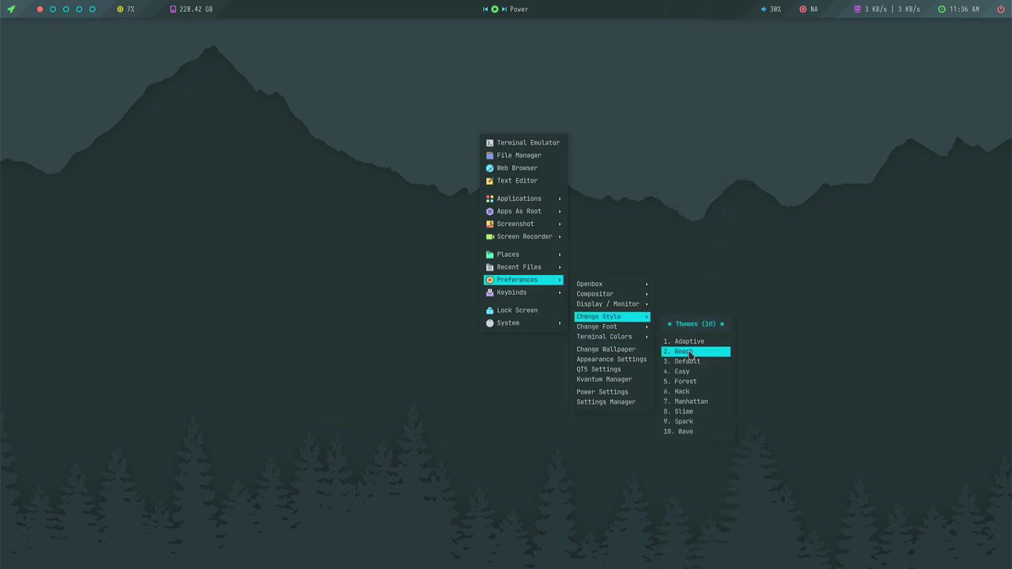
left_click(687, 354)
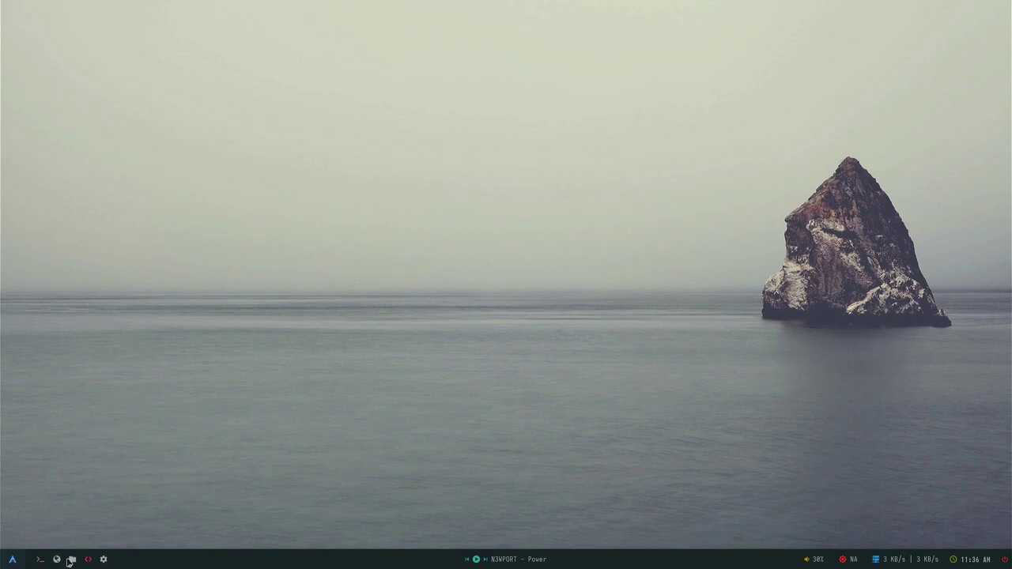
left_click(11, 561)
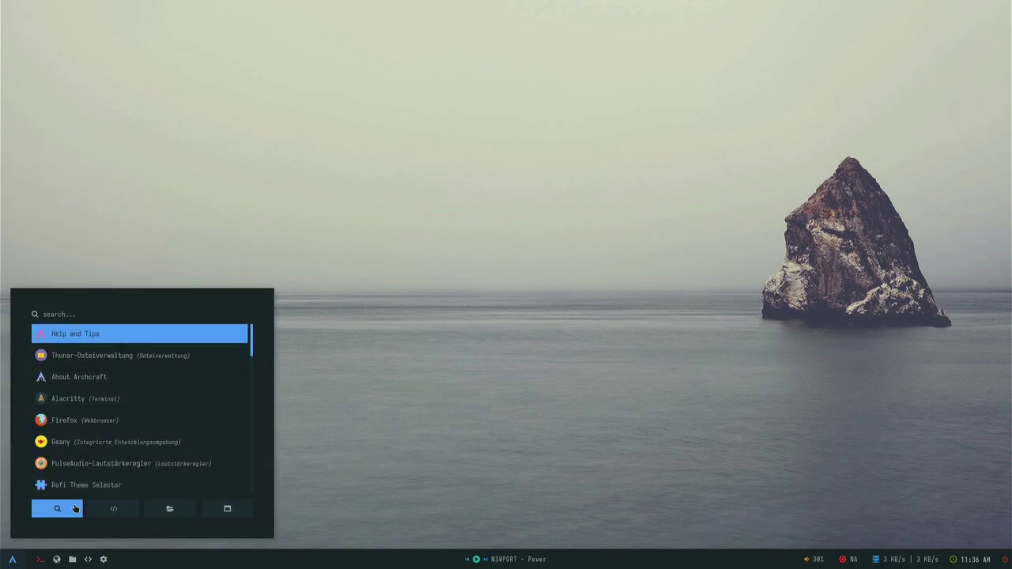
left_click(13, 562)
left_click(13, 561)
left_click(117, 507)
left_click(169, 509)
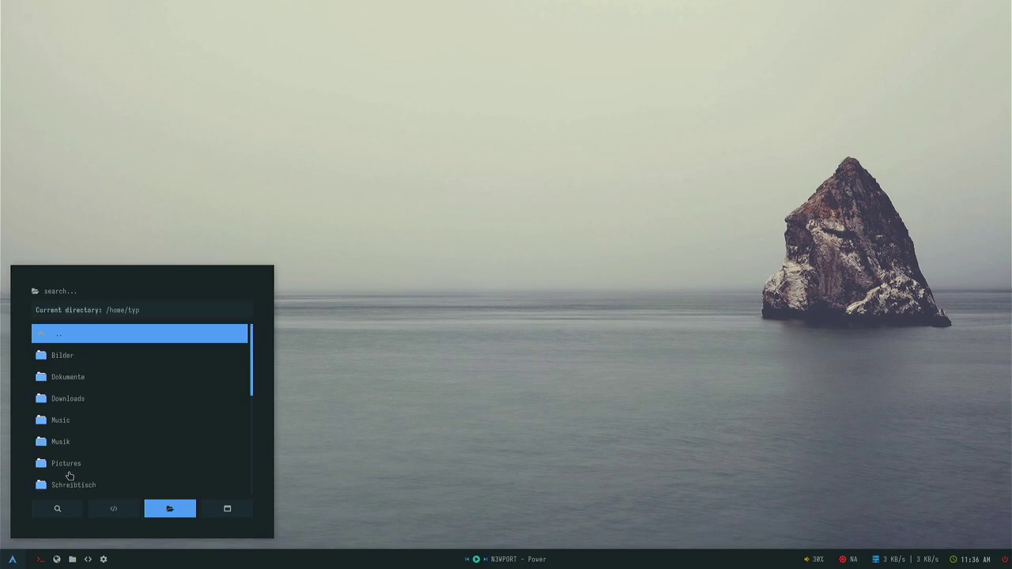
left_click(58, 509)
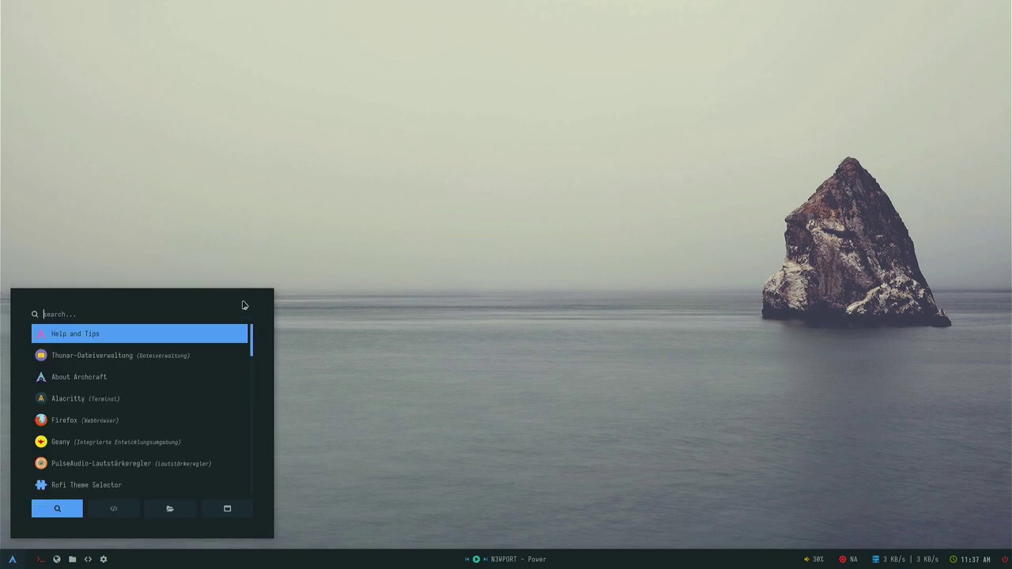
left_click(582, 240)
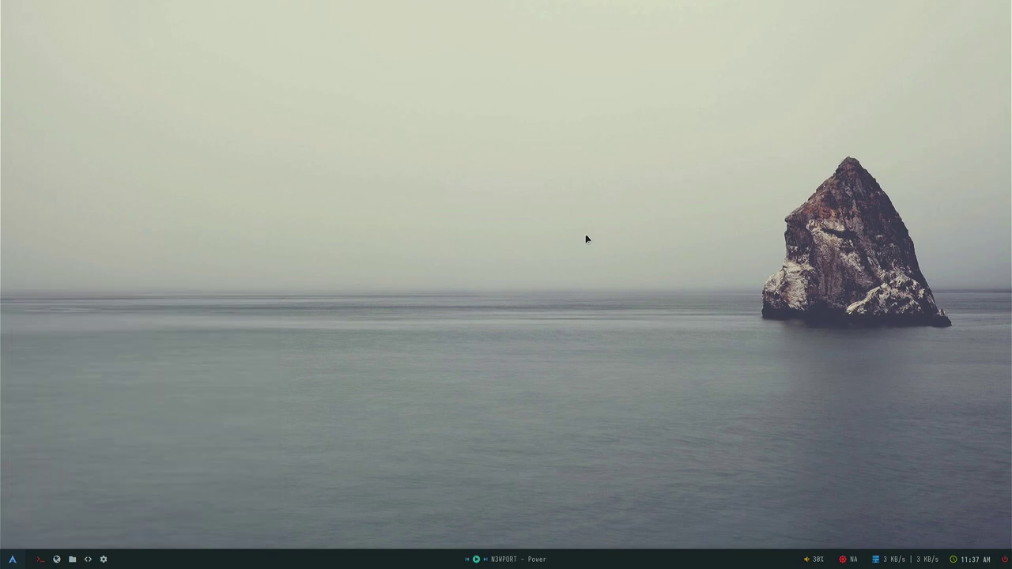
Switch to the Easy style from the desktop menu's Change Style list.
key("super")
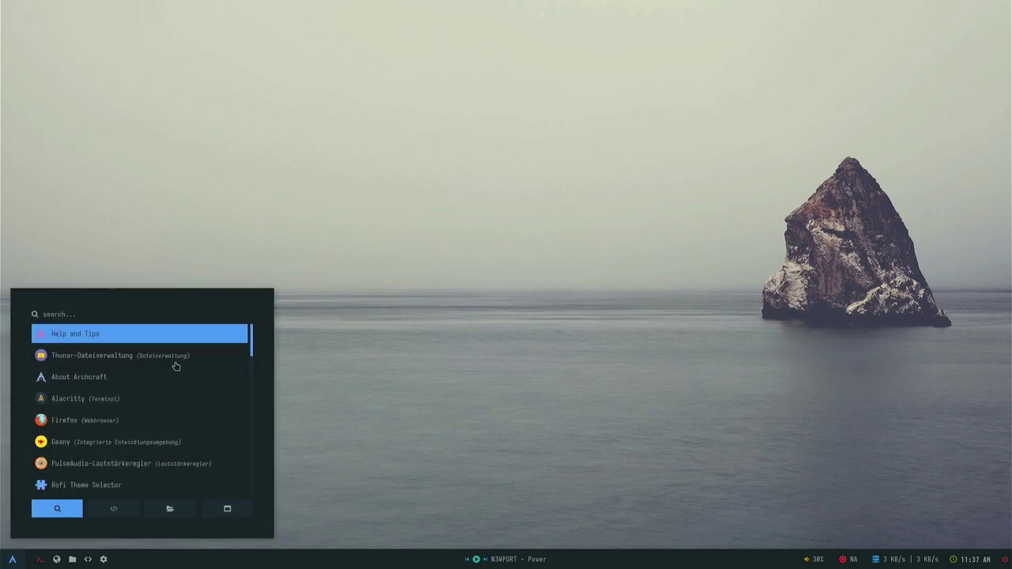
left_click(564, 142)
right_click(532, 168)
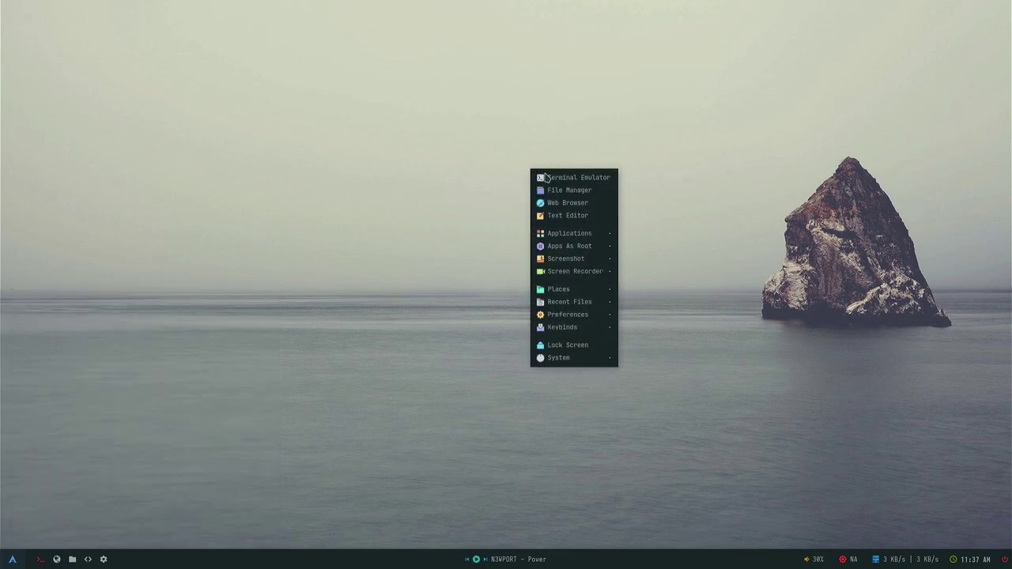
mouse_move(589, 316)
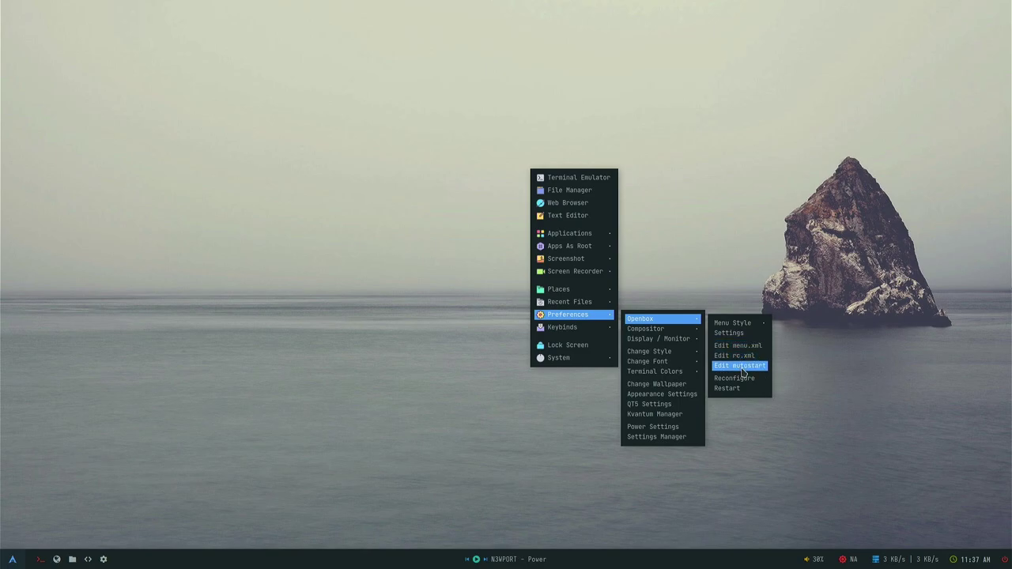
mouse_move(676, 351)
left_click(744, 410)
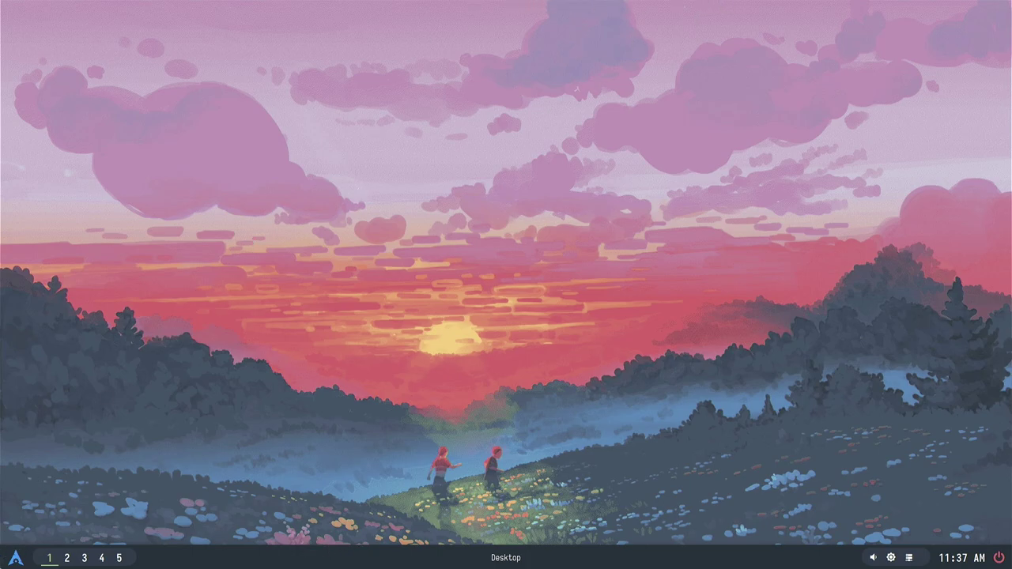
Browse the app launcher grid across both pages with the arrow keys, ending on nitrogen.
left_click(16, 559)
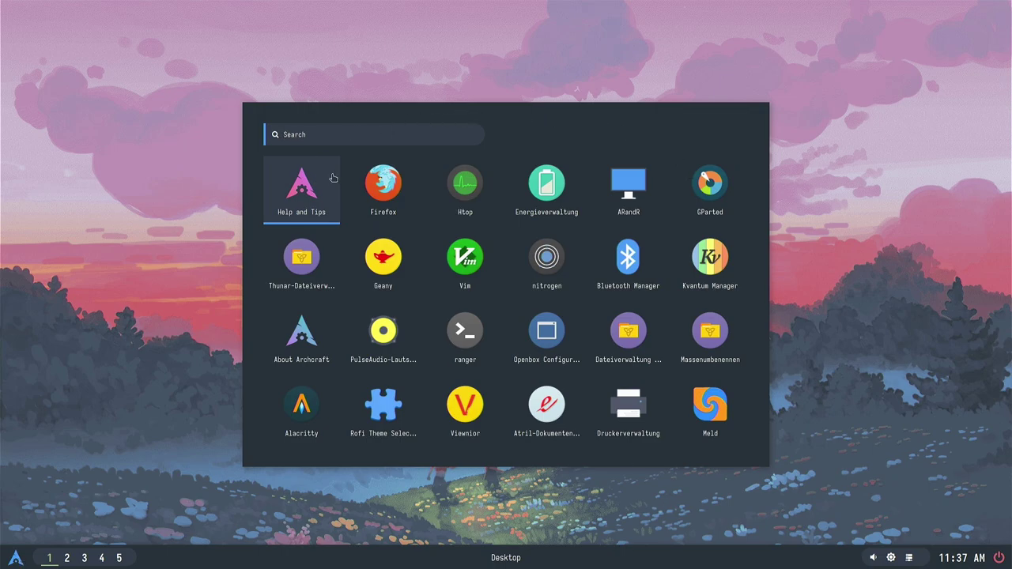
key("Down")
key("Down")
key("Down")
key("Right")
key("Up")
key("Up")
key("Up")
key("Right")
key("Right")
key("Down")
key("Down")
key("Down")
key("Right")
key("Right")
key("Down")
key("Down")
key("Down")
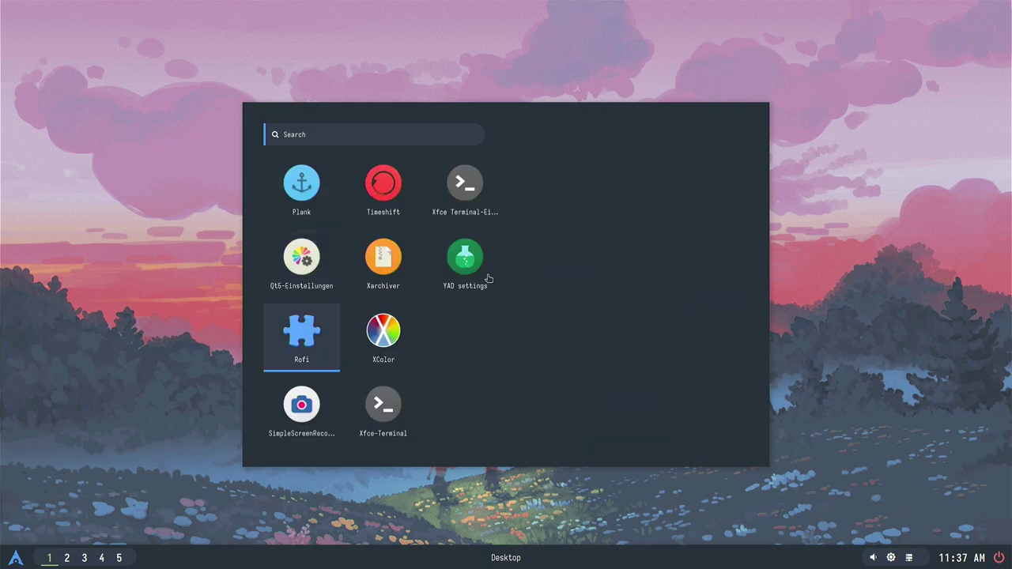
key("Right")
key("Down")
key("Down")
key("Up")
key("Up")
key("Left")
key("Right")
key("Down")
key("Down")
key("Left")
key("Left")
key("Down")
key("Down")
key("Up")
key("Up")
key("Up")
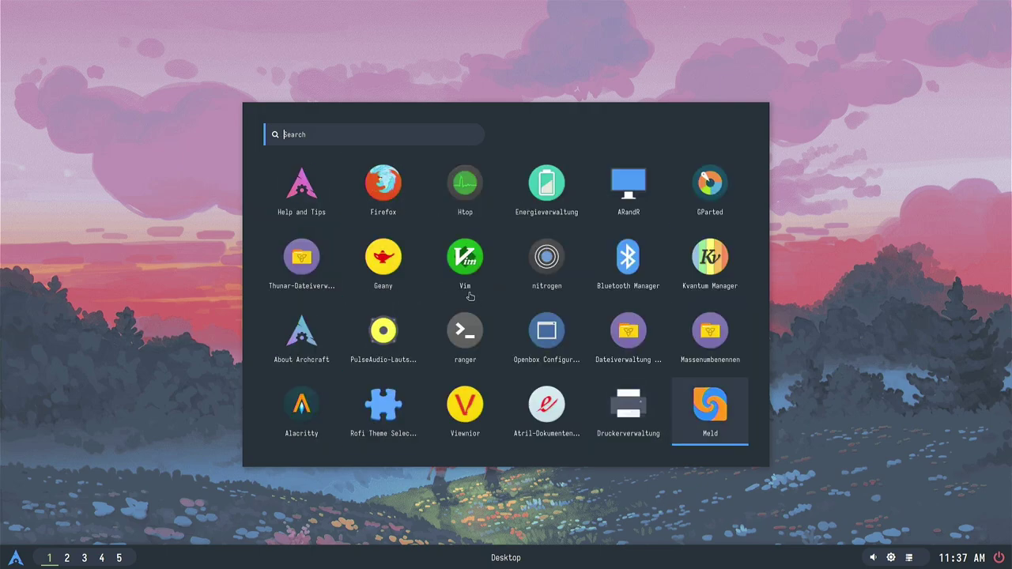
key("Left")
key("Left")
key("Left")
key("Up")
key("Up")
key("Left")
key("Page_Down")
key("Left")
key("Down")
key("Down")
key("Up")
key("Left")
key("Left")
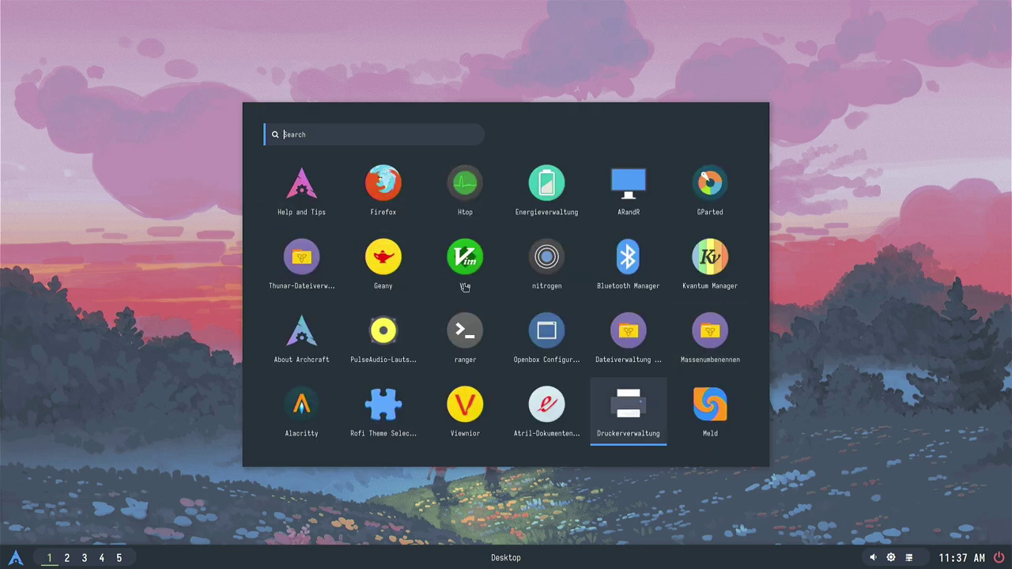
key("Up")
key("Left")
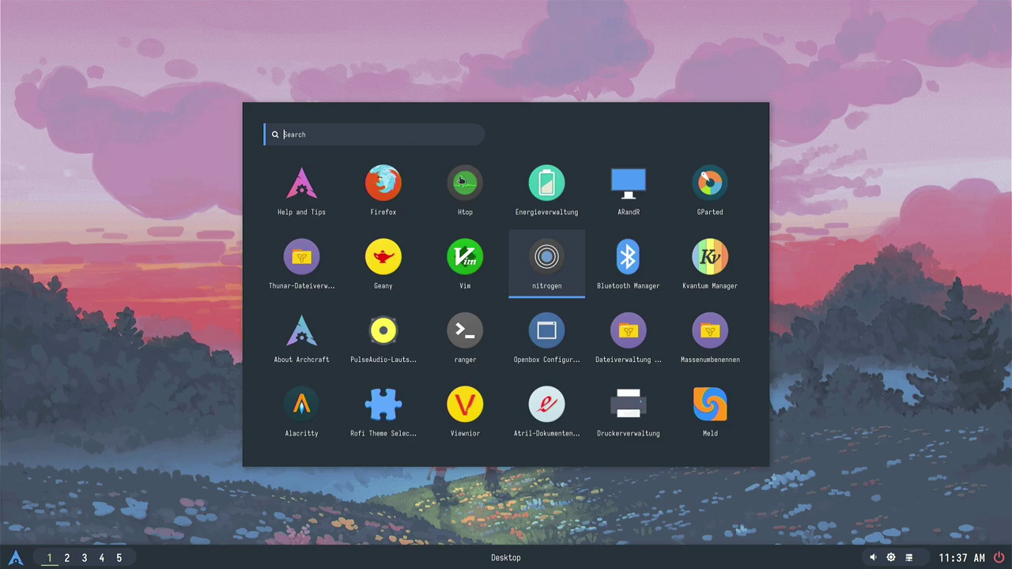
Reopen the app launcher and move the selection to Vim.
left_click(15, 559)
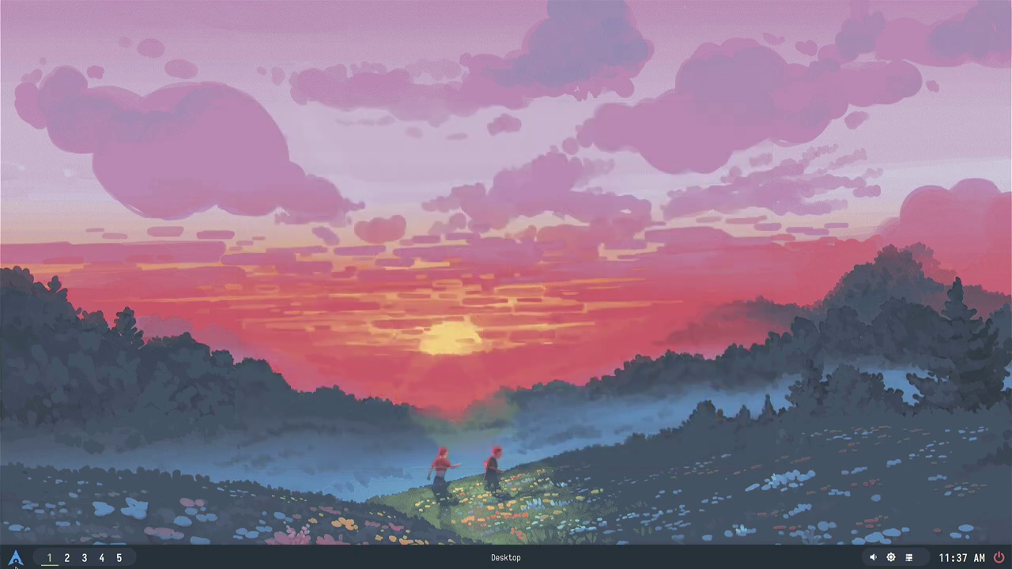
left_click(15, 558)
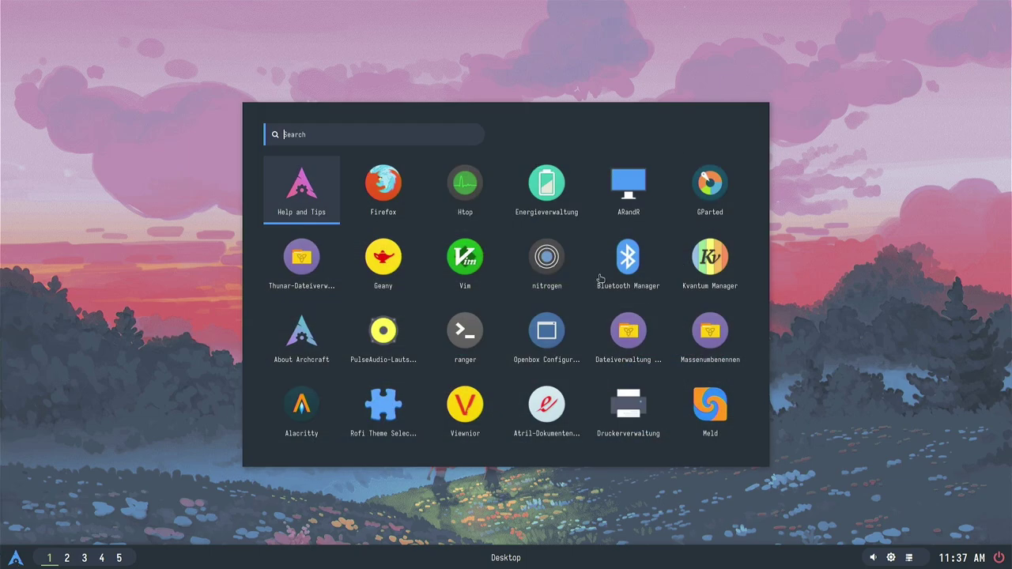
key("Down")
key("Right")
key("Down")
key("Up")
key("Right")
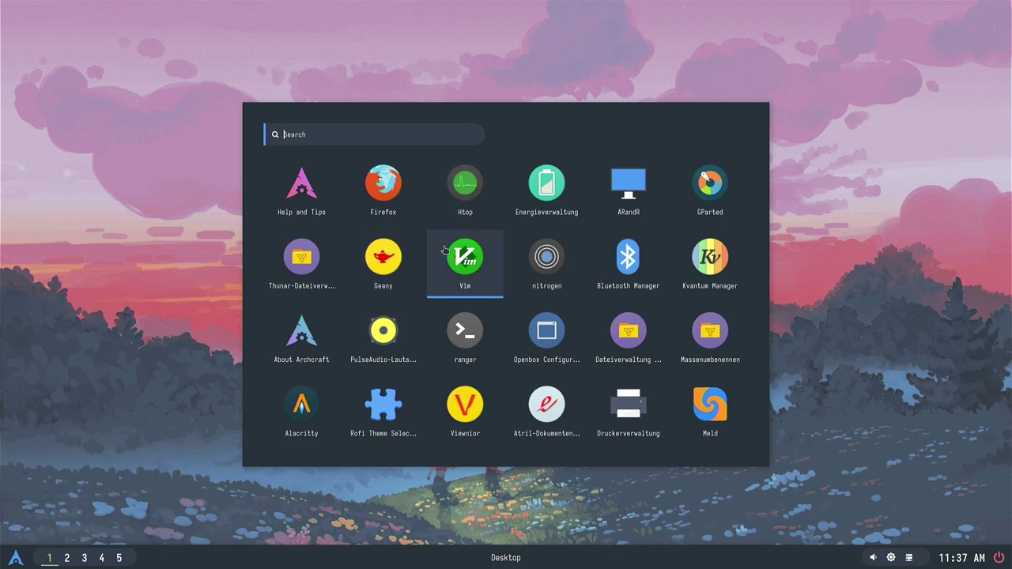
Bring up the desktop menu's Preferences › Change Style theme list.
right_click(518, 82)
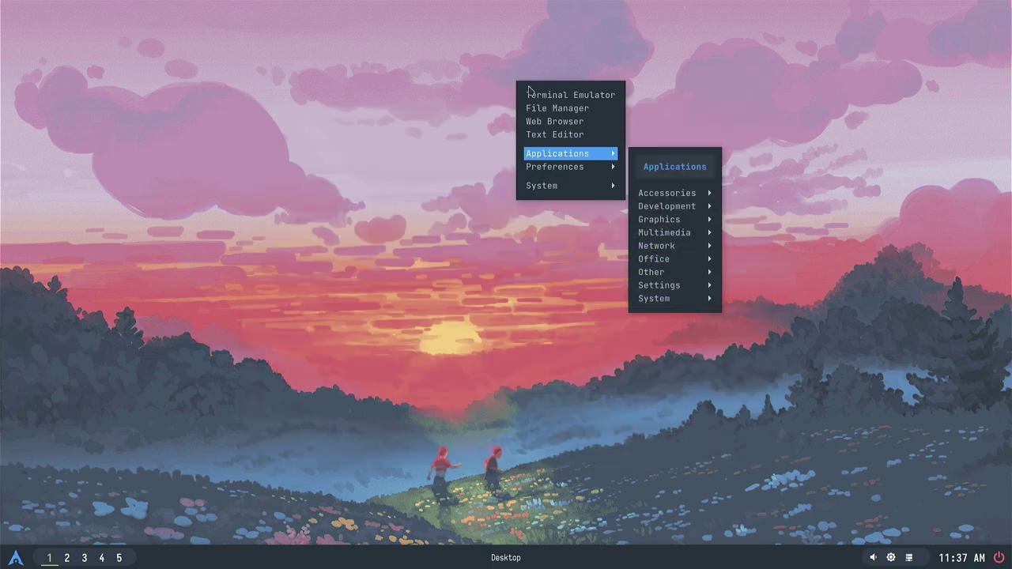
mouse_move(594, 173)
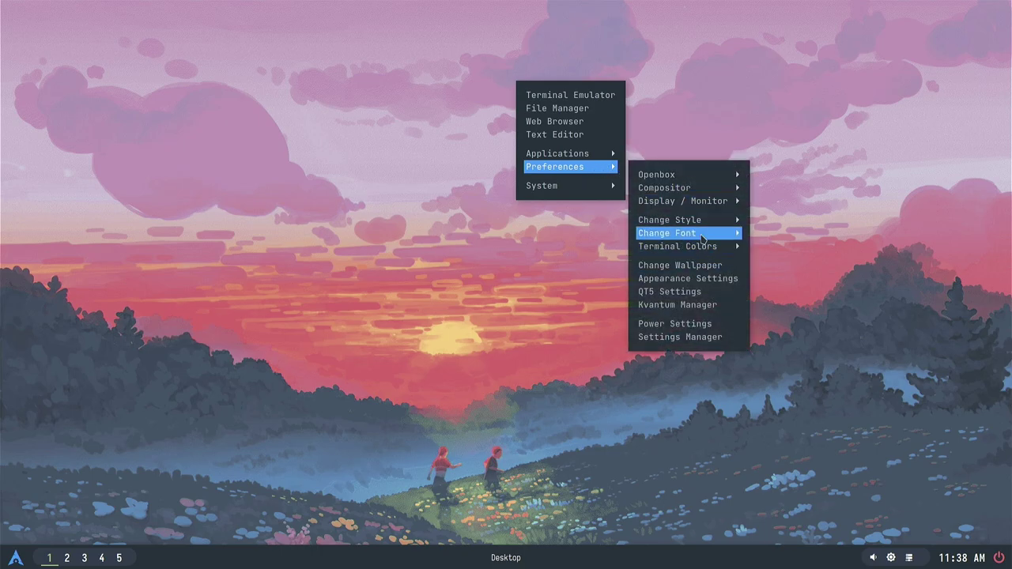
mouse_move(704, 222)
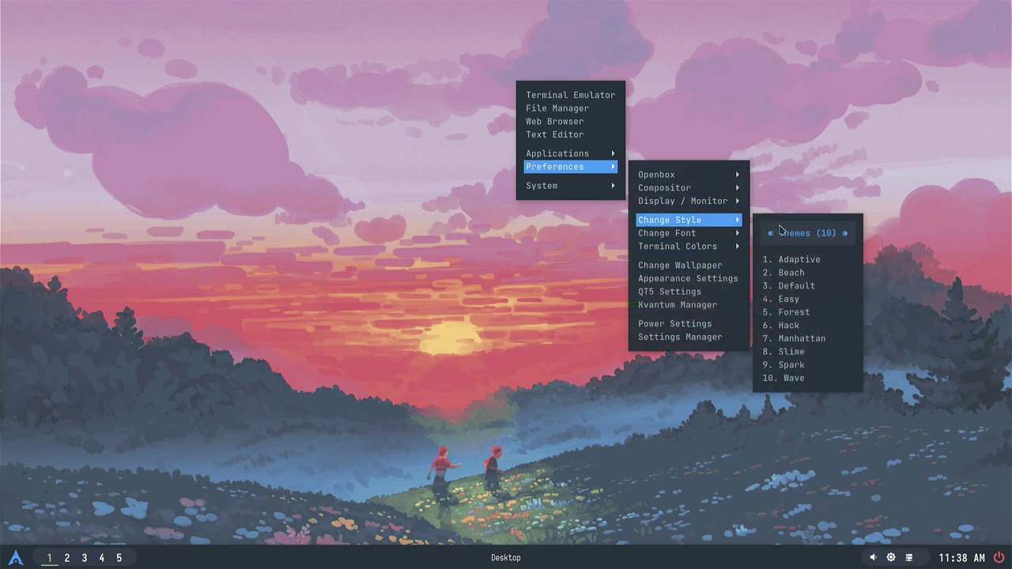
Apply the Forest style and briefly open the app launcher.
left_click(793, 314)
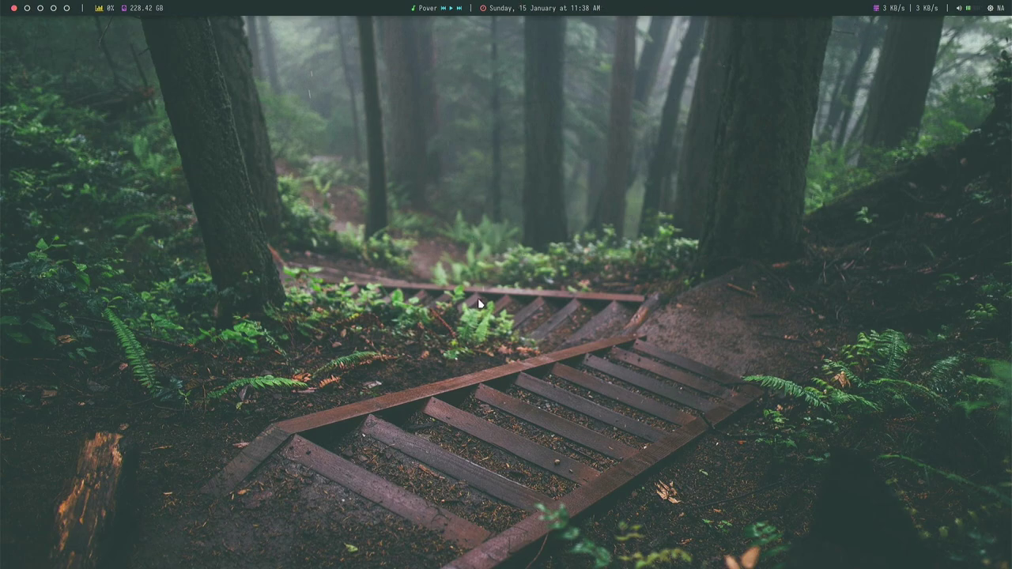
key("super")
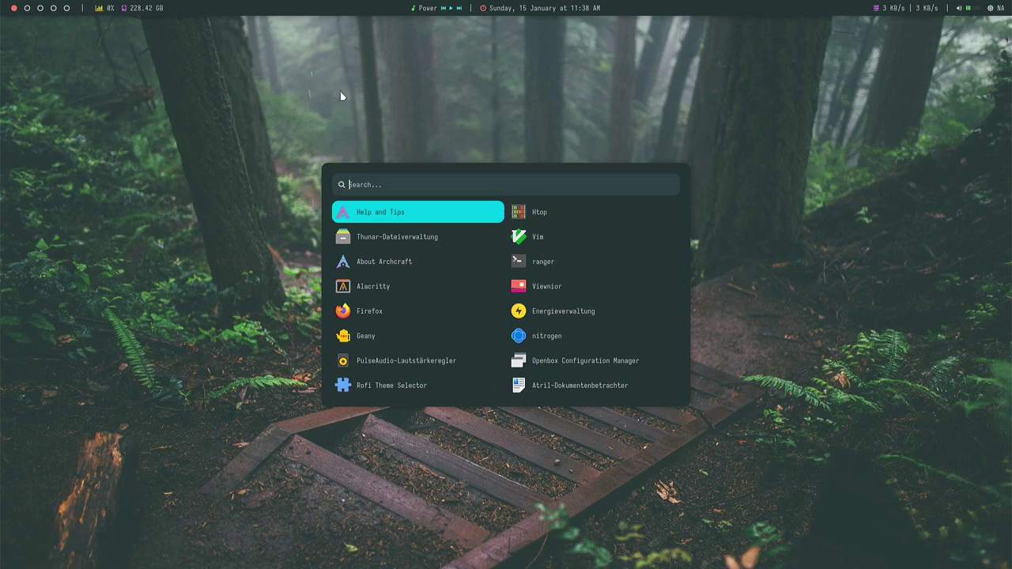
key("Escape")
Choose another theme from Preferences › Change Style, bringing the green code wallpaper.
right_click(389, 136)
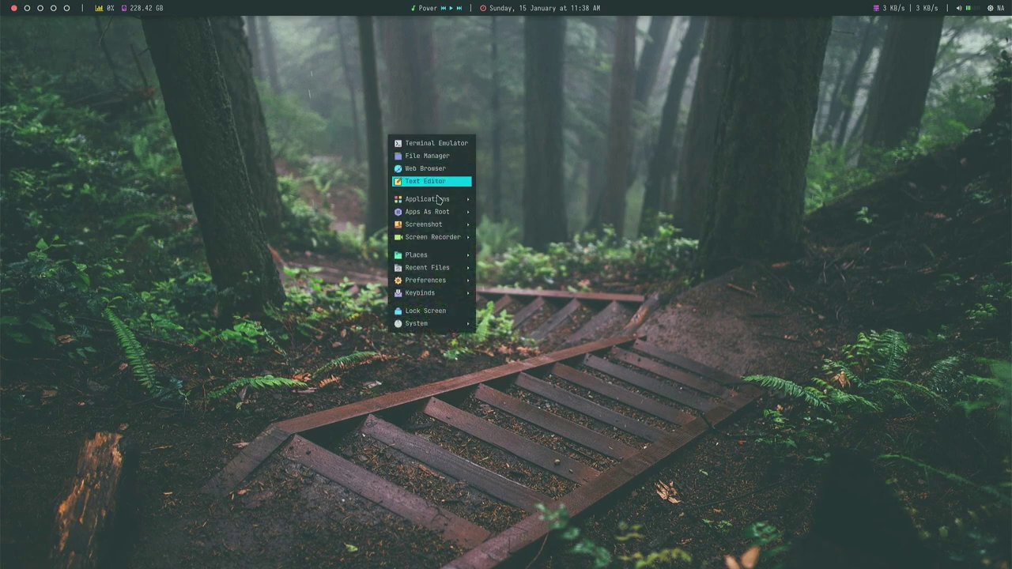
mouse_move(447, 282)
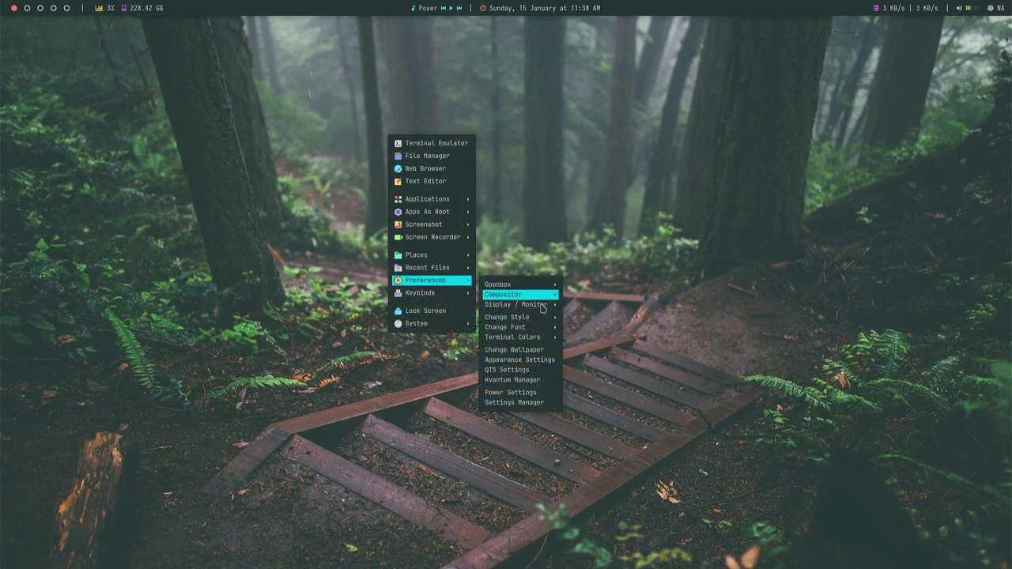
mouse_move(542, 322)
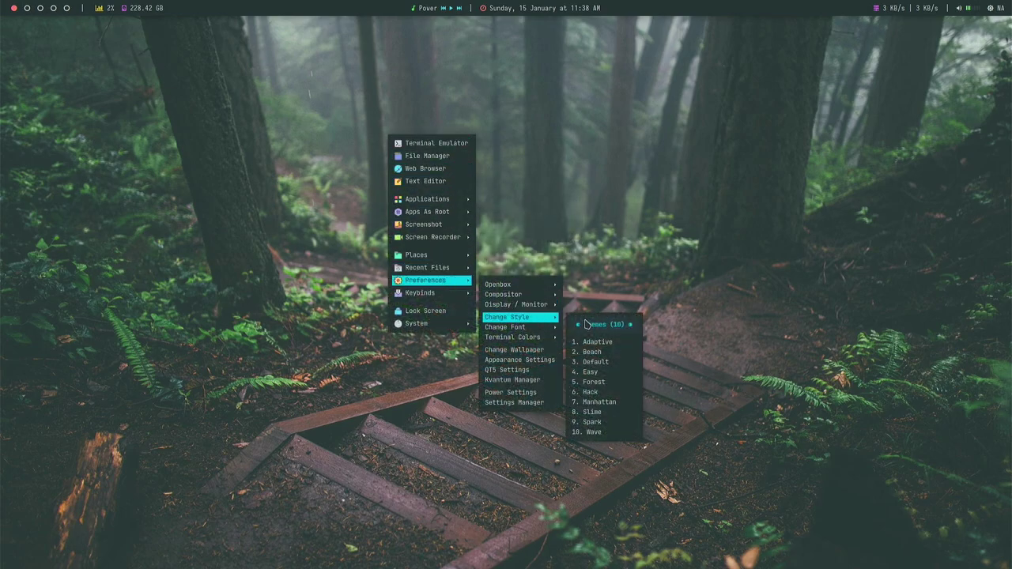
left_click(591, 403)
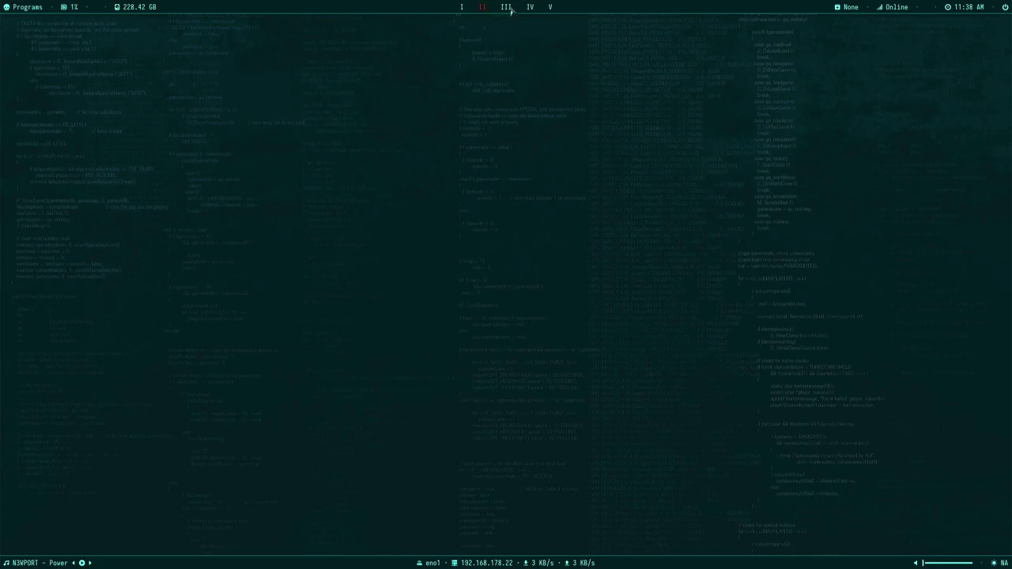
Switch to workspace III and browse the launcher's Run, Files and Apps lists, then close it.
left_click(508, 8)
left_click(16, 6)
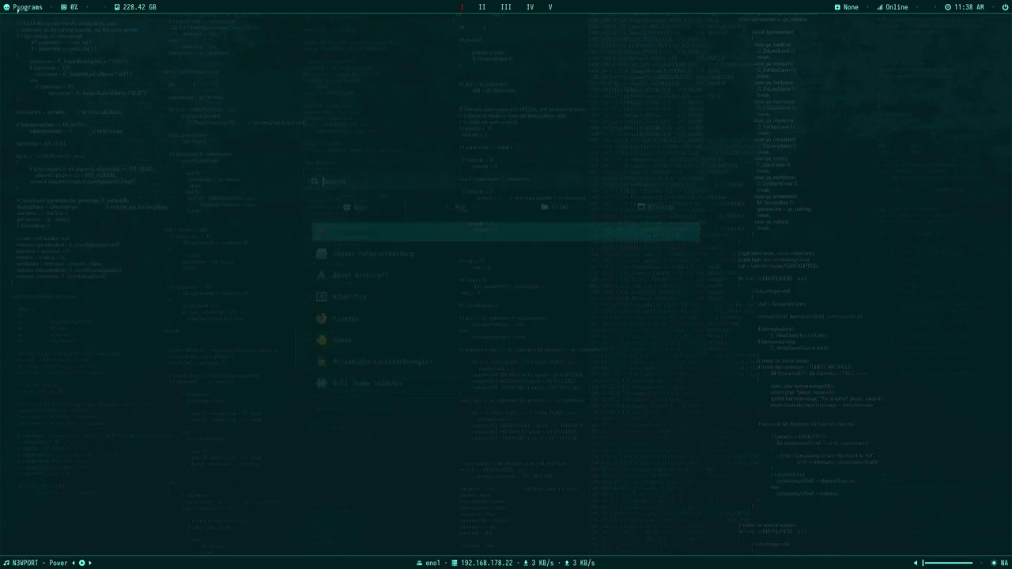
left_click(453, 209)
left_click(586, 214)
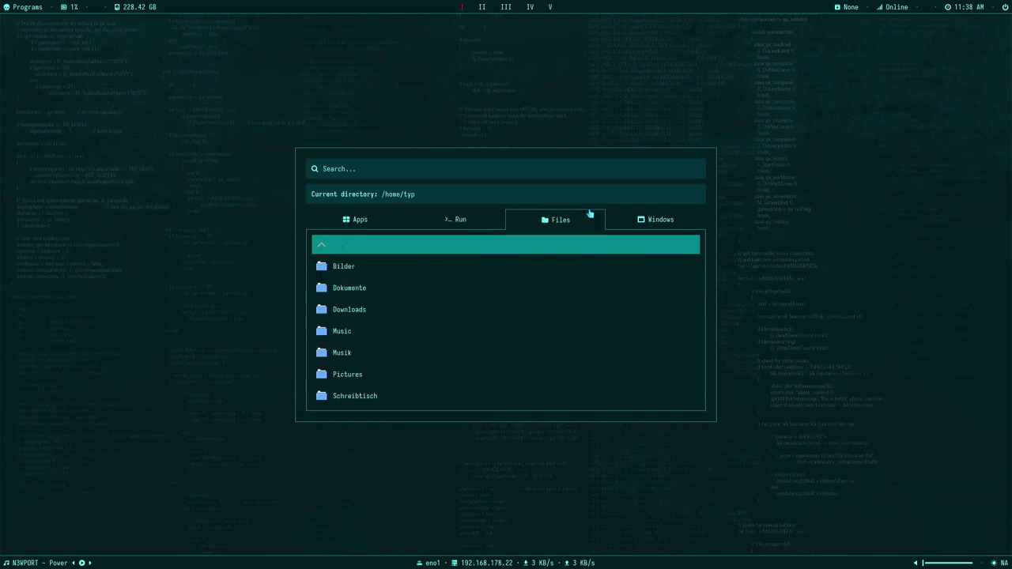
left_click(355, 221)
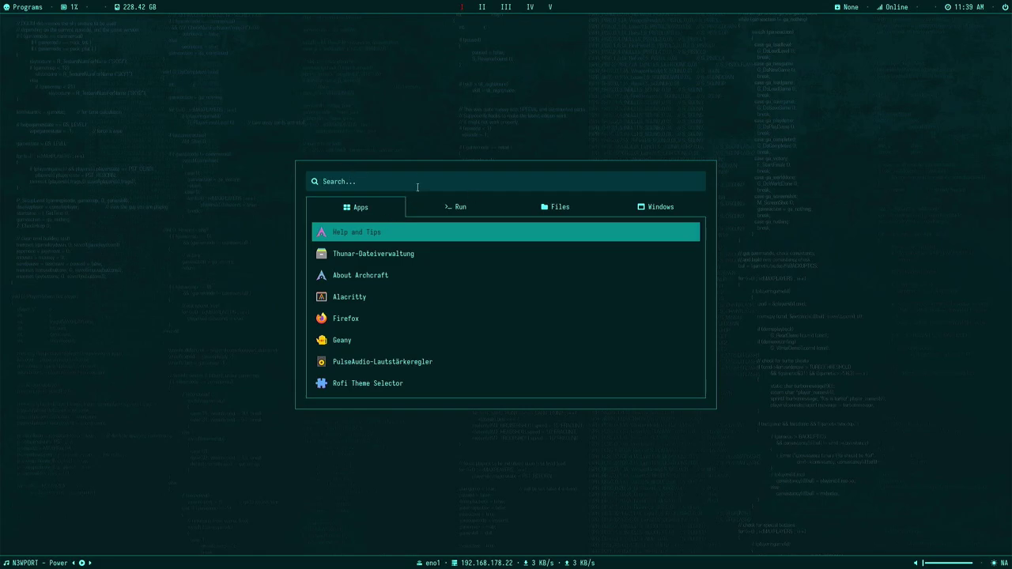
left_click(516, 486)
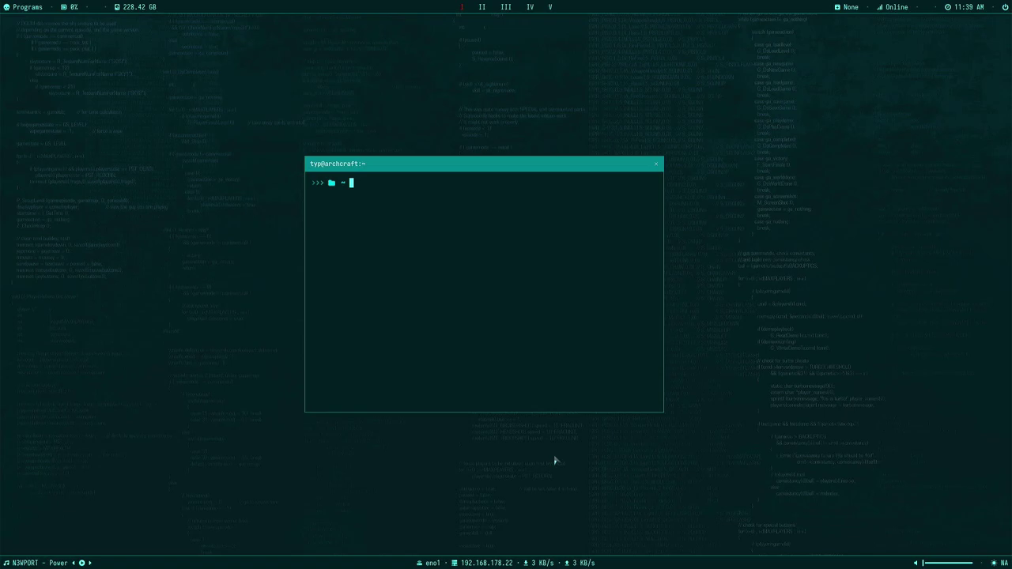
Launch the Thunar file manager from the application launcher.
type("T")
key("alt+F1")
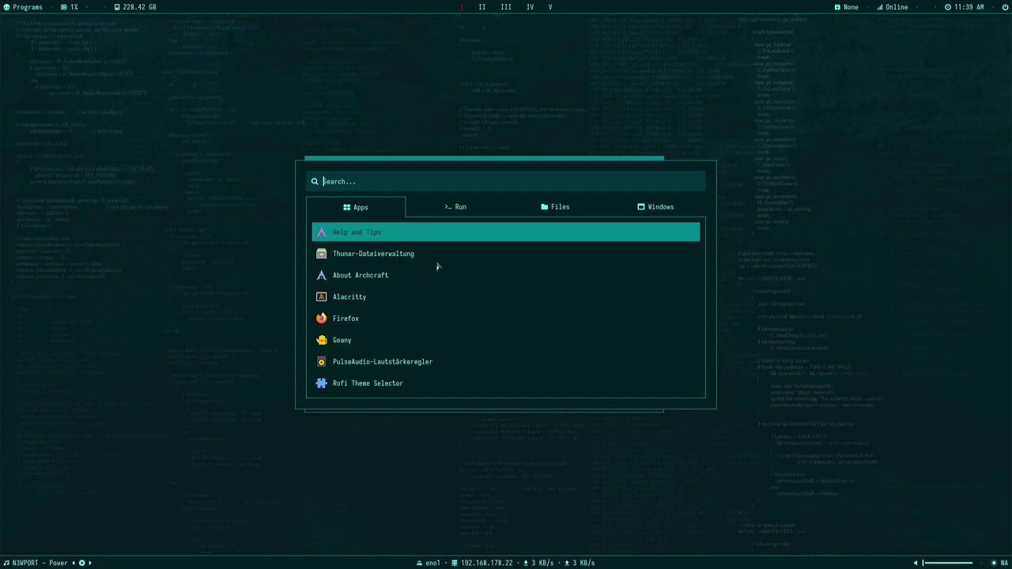
left_click(411, 255)
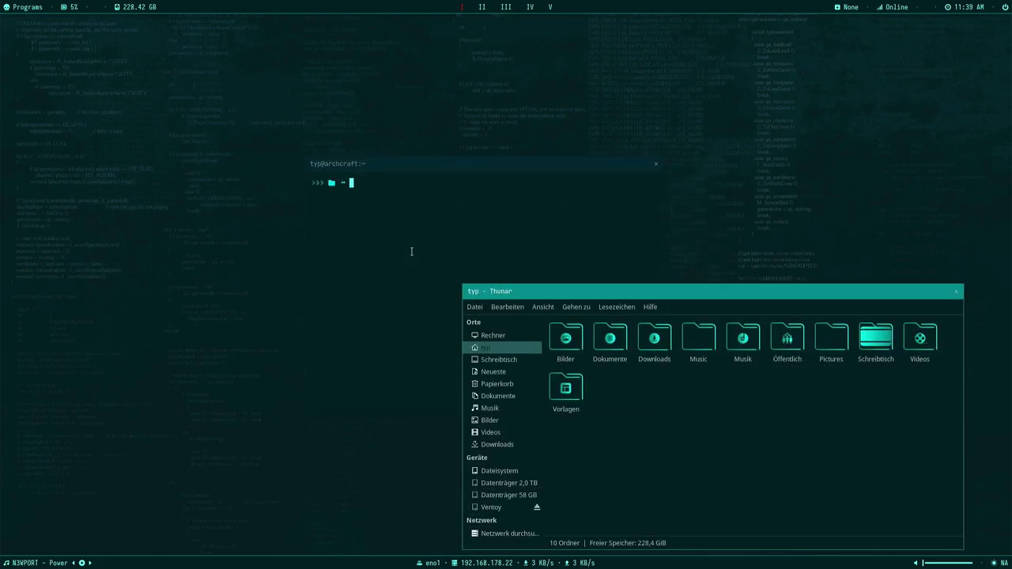
Enlarge Thunar and place it upper right, with the terminal moved to the upper left.
left_click_drag(662, 285, 377, 171)
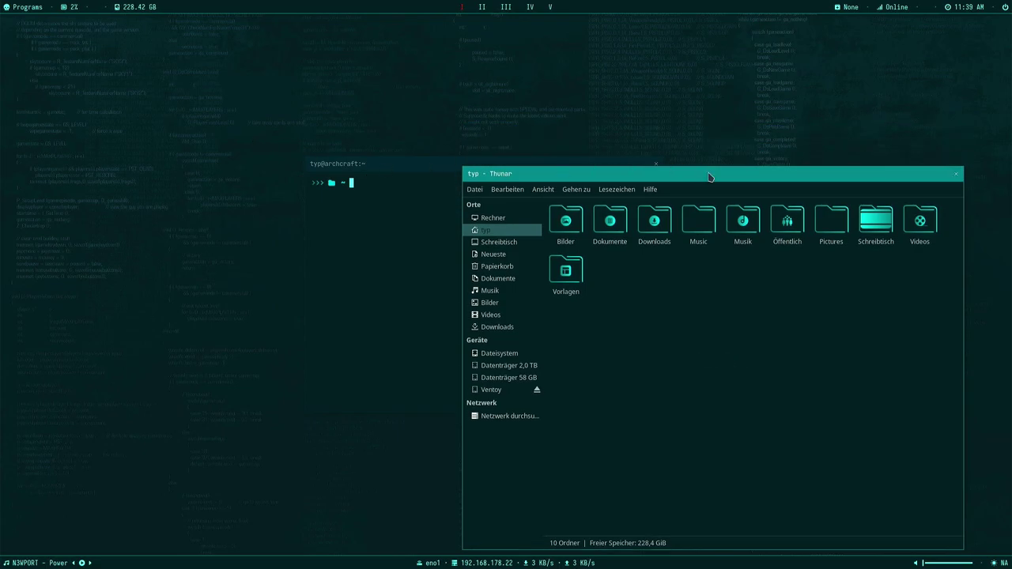
left_click_drag(710, 178, 723, 110)
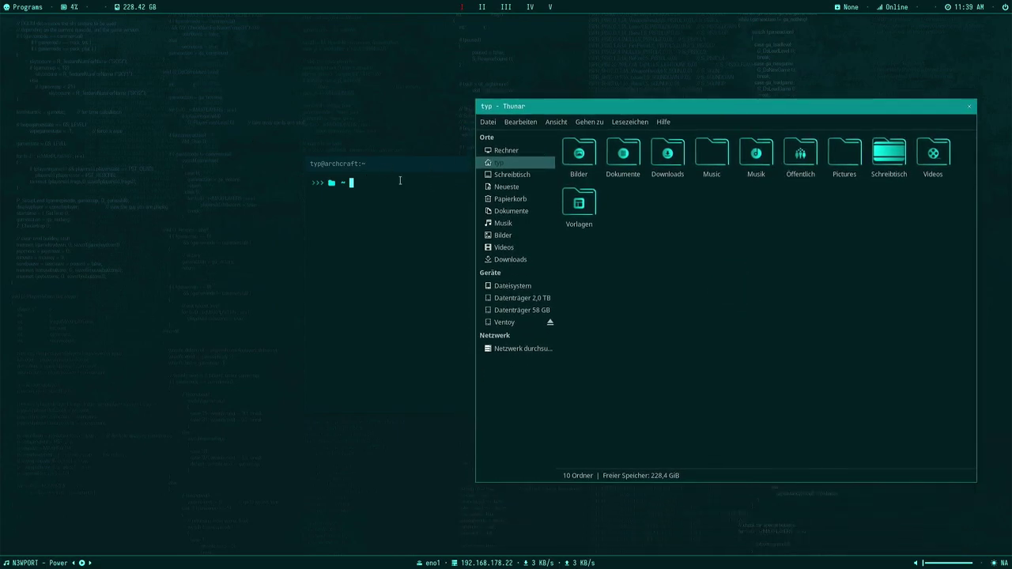
left_click_drag(415, 171, 156, 119)
left_click(721, 296)
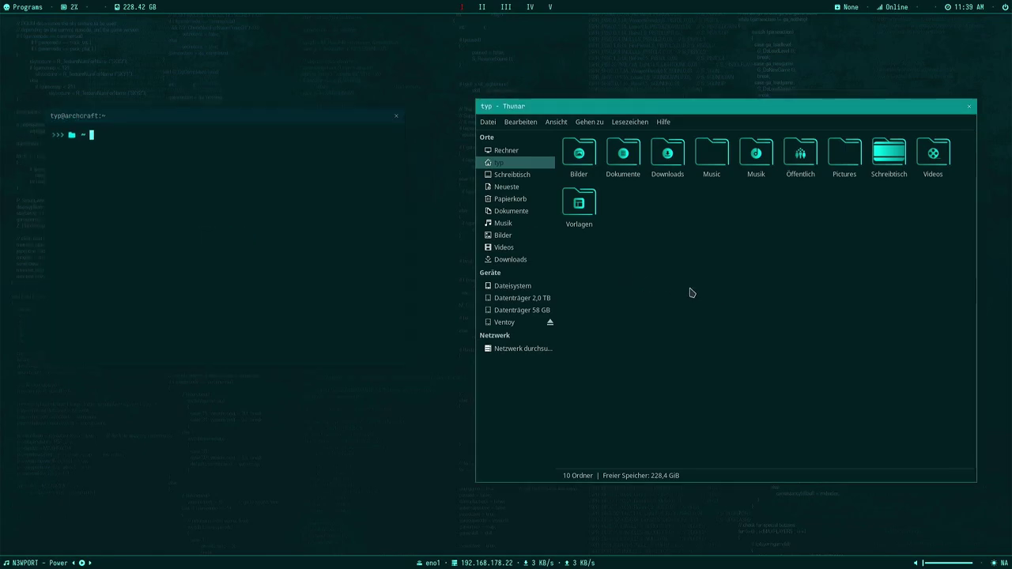
Bring up the desktop menu's Preferences › Change Style theme list.
right_click(443, 226)
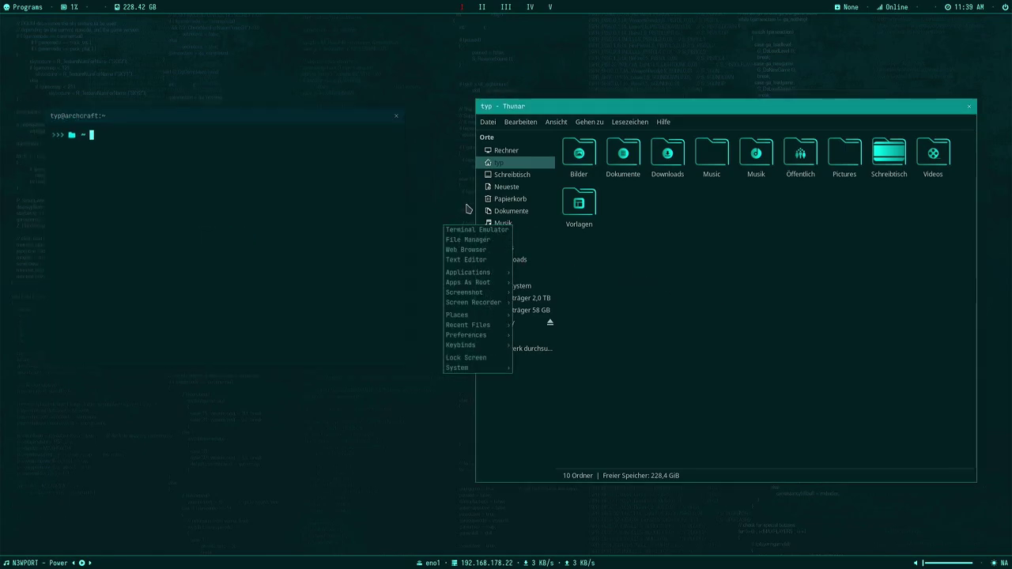
mouse_move(491, 339)
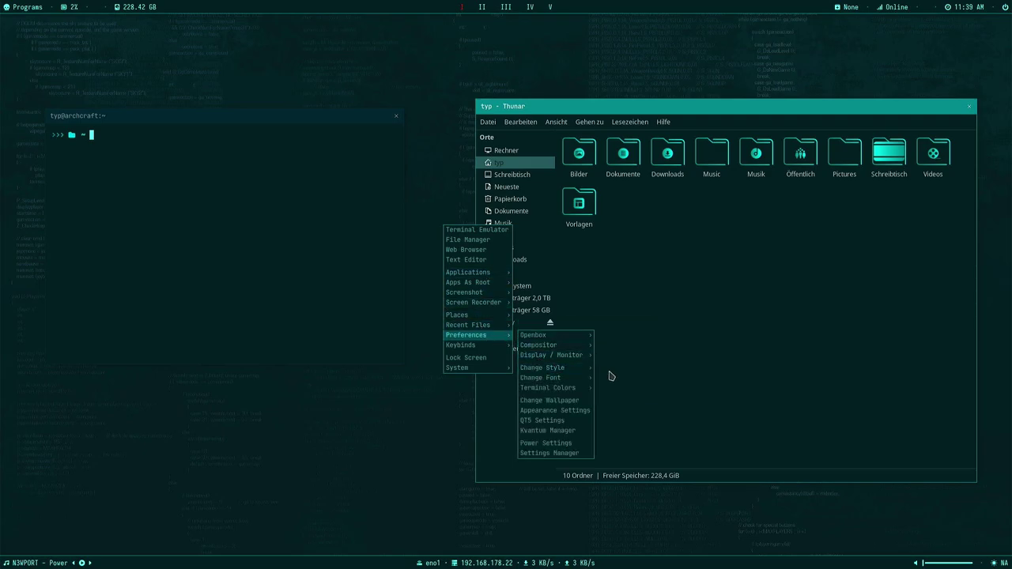
mouse_move(580, 368)
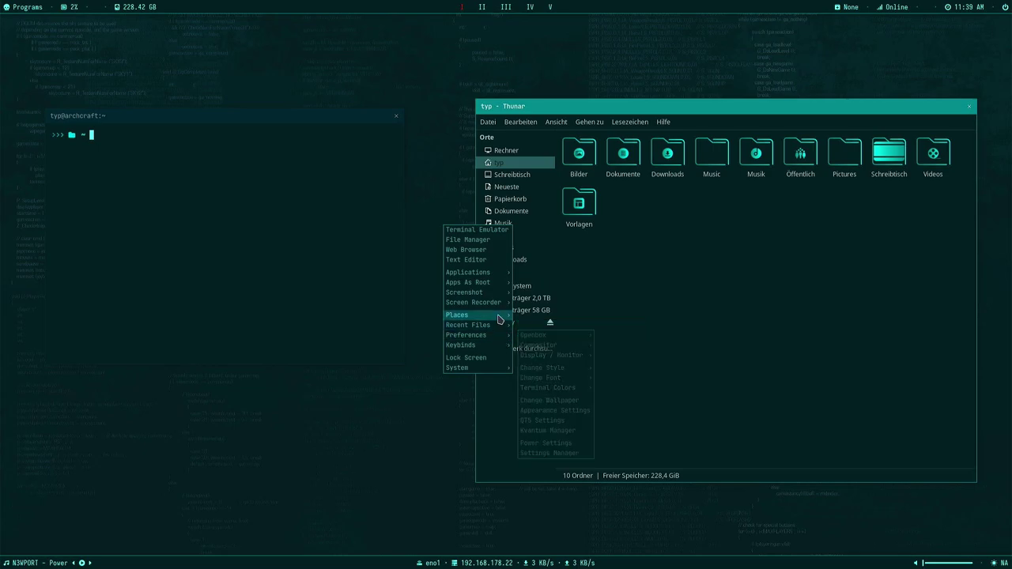
mouse_move(500, 307)
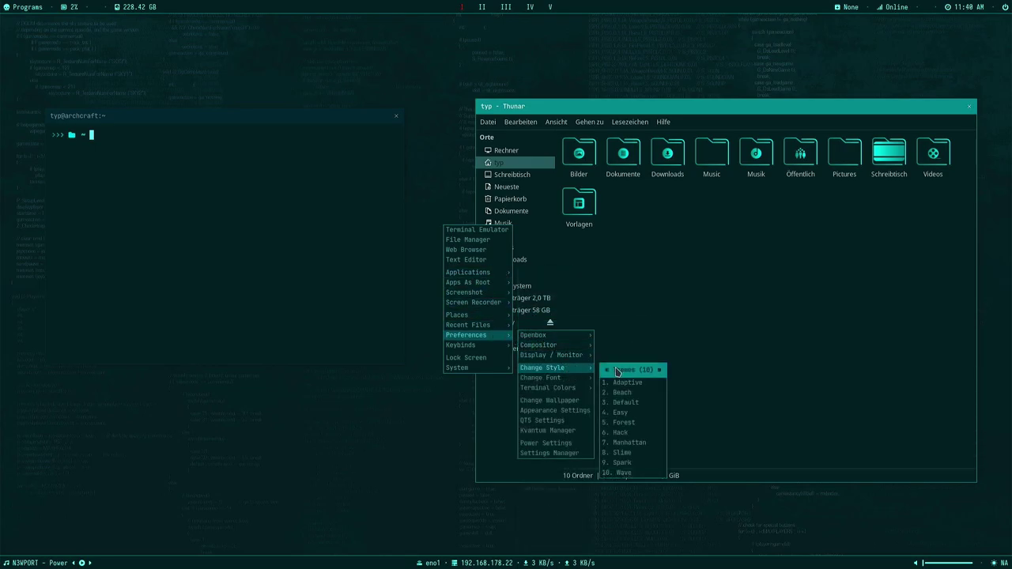
Apply the Manhattan style and run neofetch in the terminal.
left_click(629, 443)
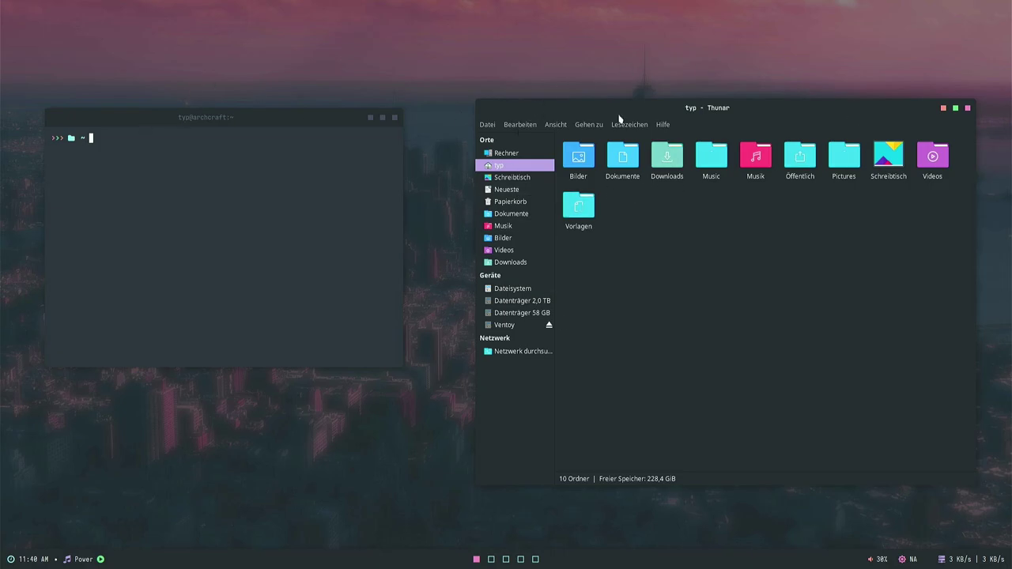
left_click(211, 210)
type("ne")
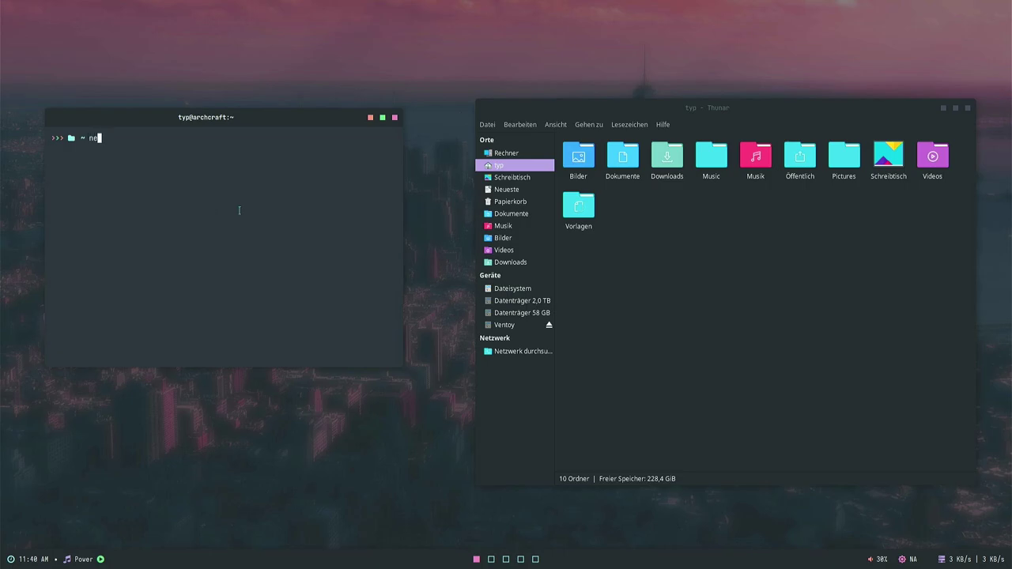
type("ofetch")
key("Return")
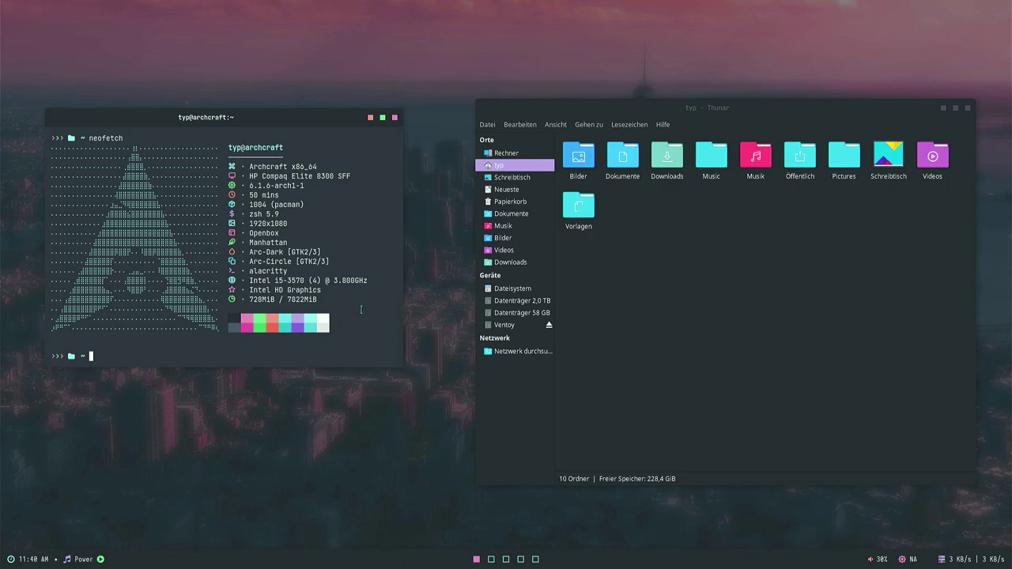
Switch to the Slime style from the desktop menu's Change Style list.
key("alt+F1")
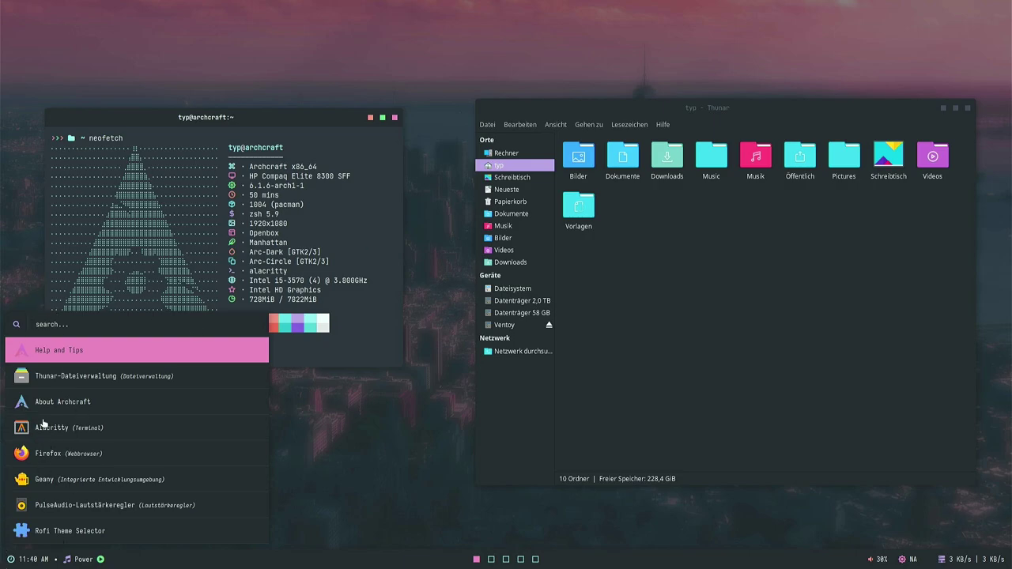
left_click(466, 494)
right_click(439, 339)
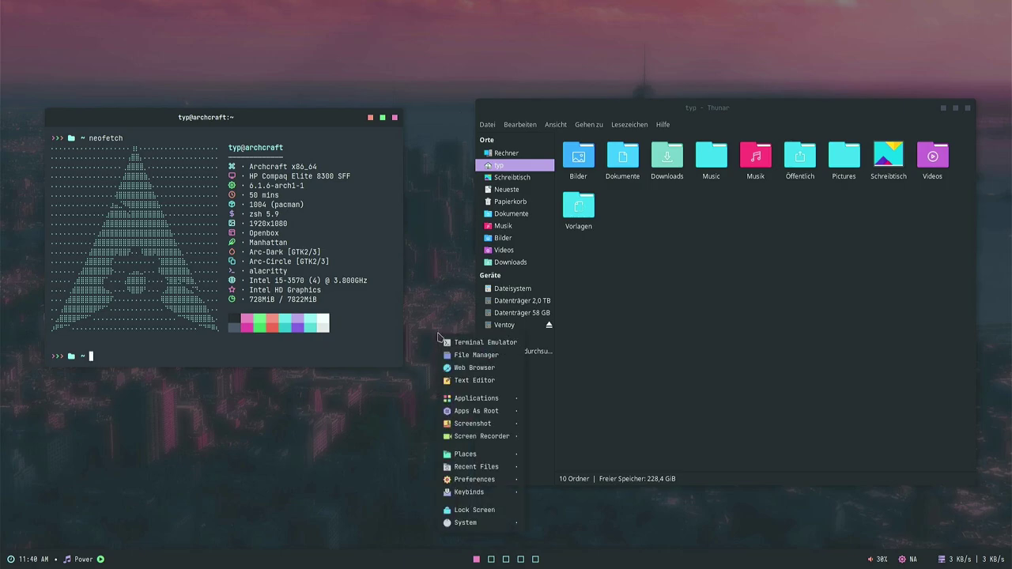
mouse_move(501, 479)
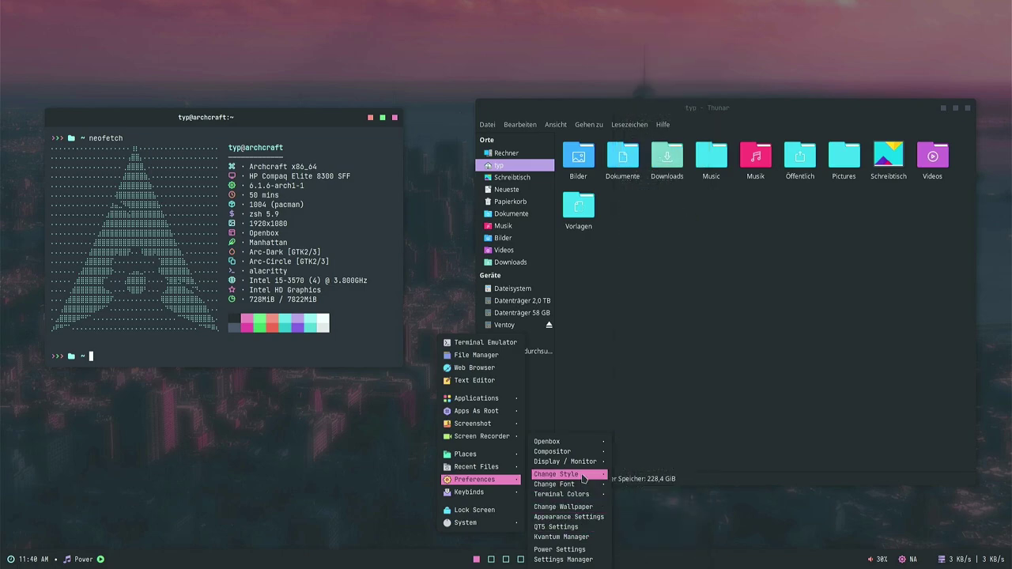
mouse_move(603, 477)
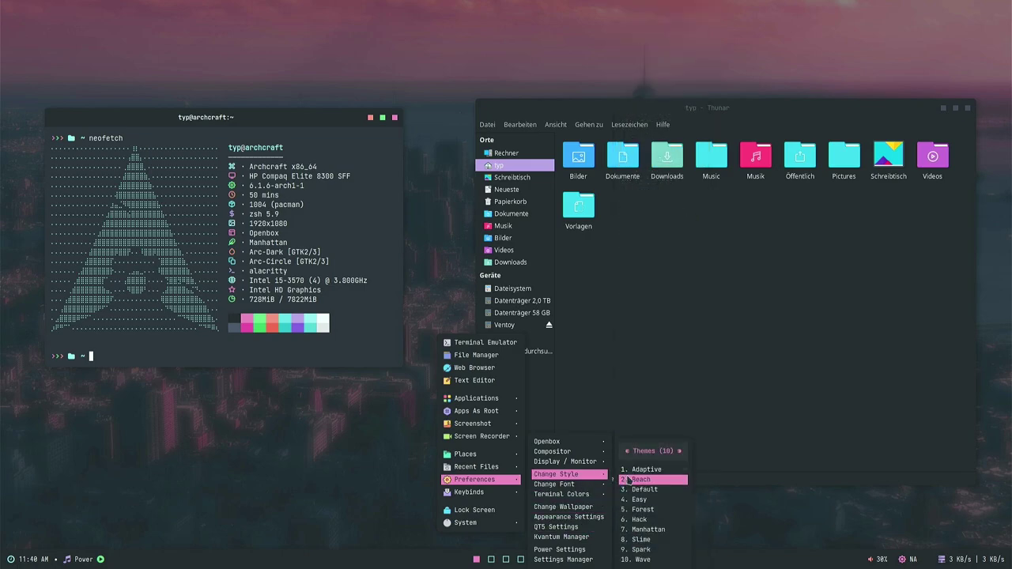
left_click(642, 540)
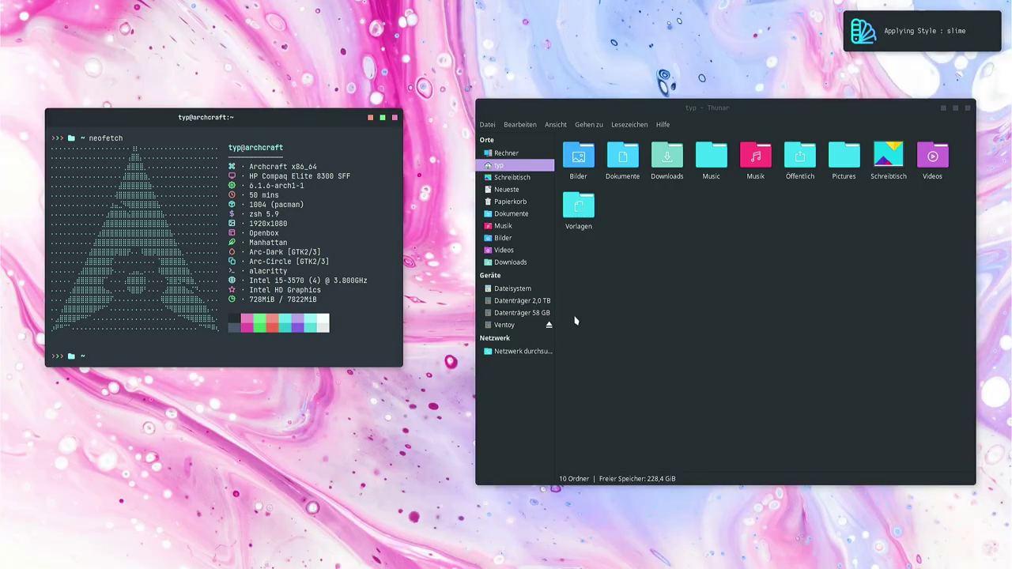
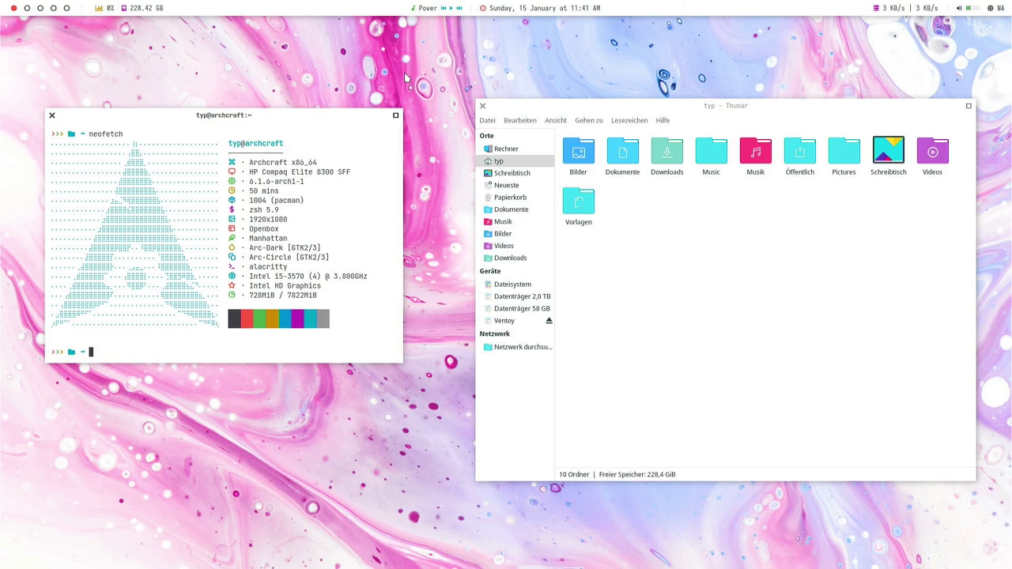
Apply the '9. Spark' style from the desktop menu's Preferences > Change Style.
right_click(439, 94)
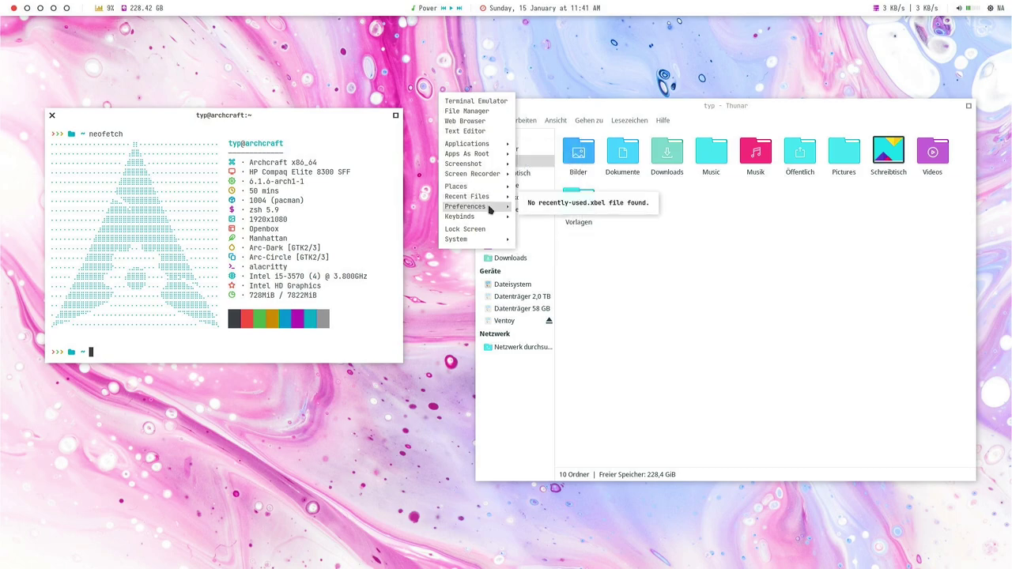
mouse_move(502, 212)
mouse_move(590, 245)
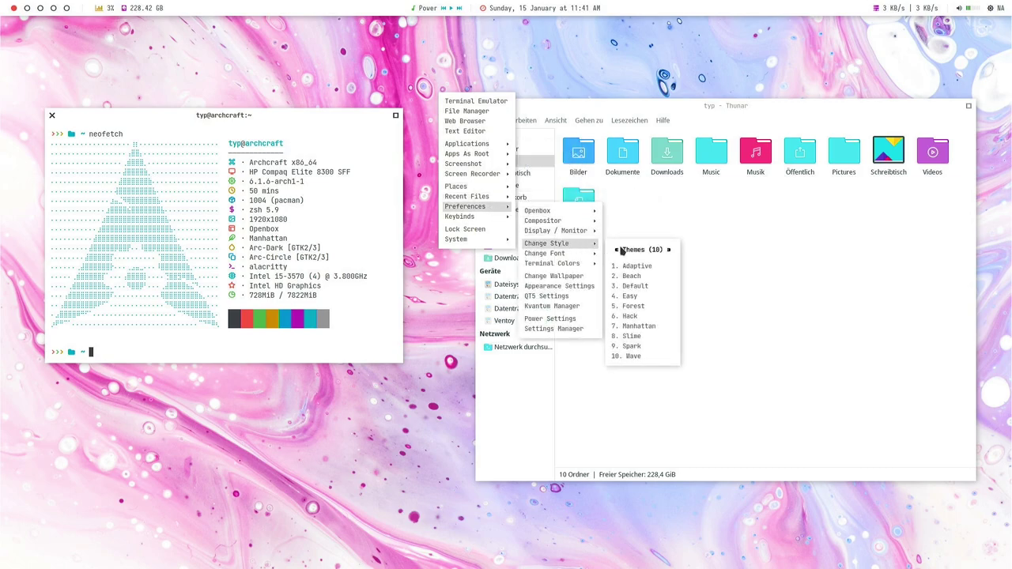
left_click(647, 346)
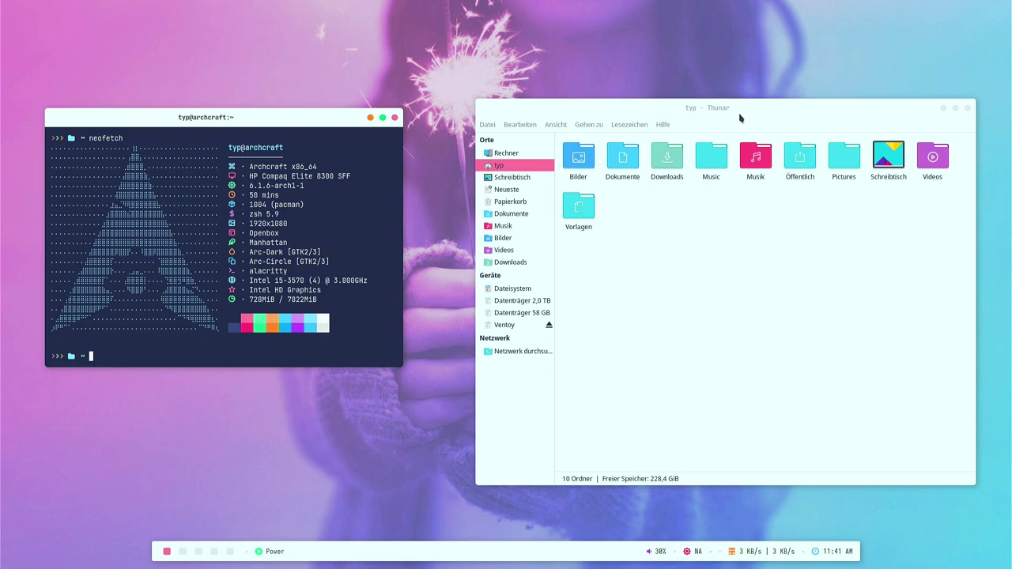
Move the Thunar and terminal windows up and right, then open and dismiss the launcher.
left_click_drag(740, 115, 751, 42)
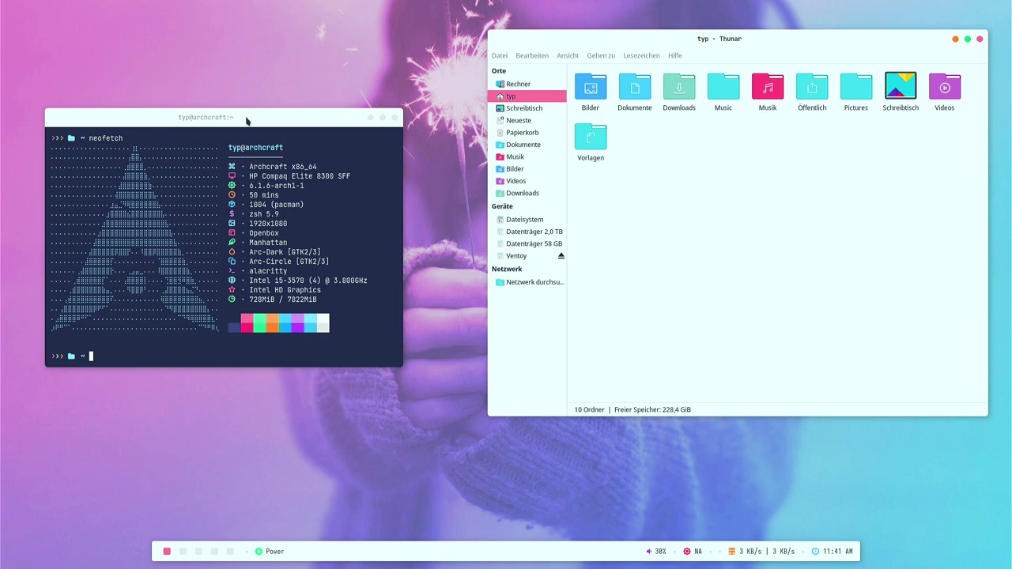
left_click_drag(275, 115, 301, 94)
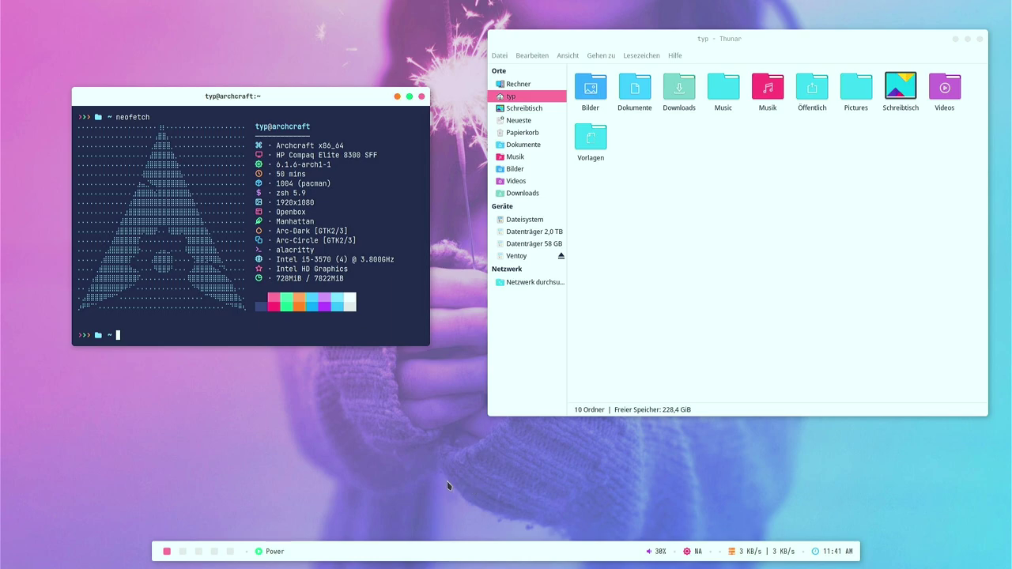
left_click(345, 444)
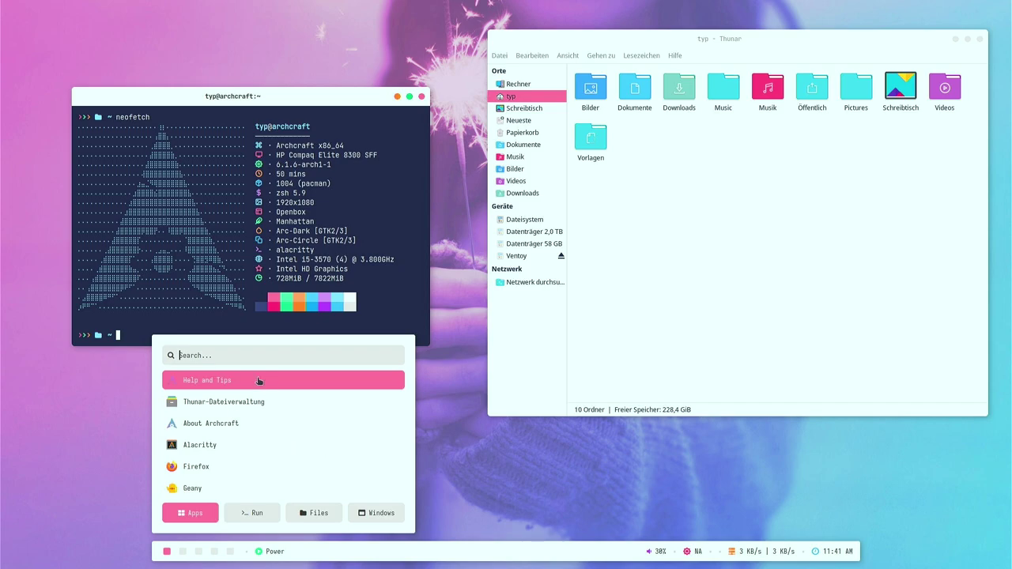
left_click(586, 496)
left_click(583, 493)
left_click(448, 435)
Apply the '10. Wave' style from the desktop menu's Preferences > Change Style.
right_click(455, 328)
mouse_move(513, 459)
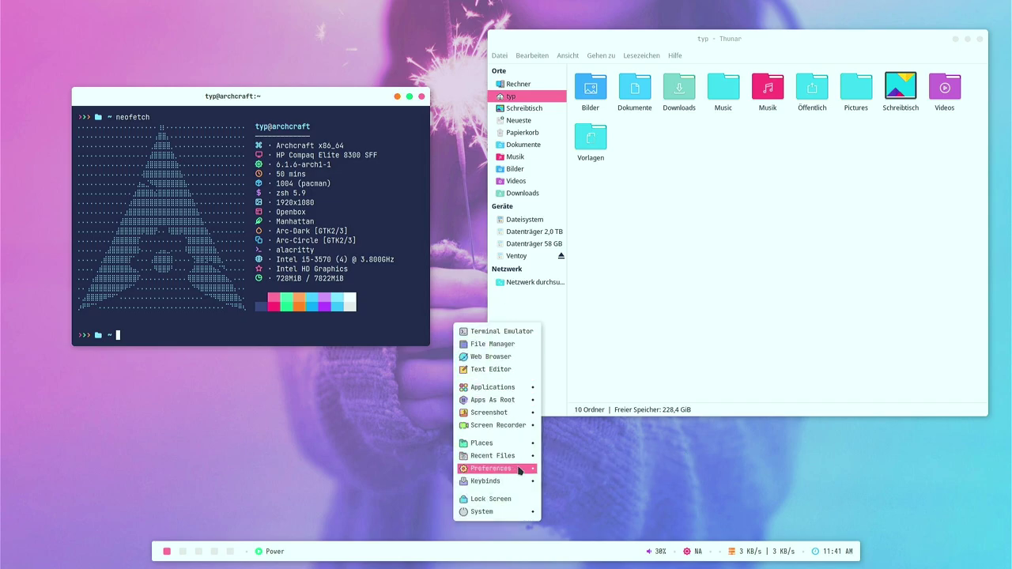
mouse_move(606, 476)
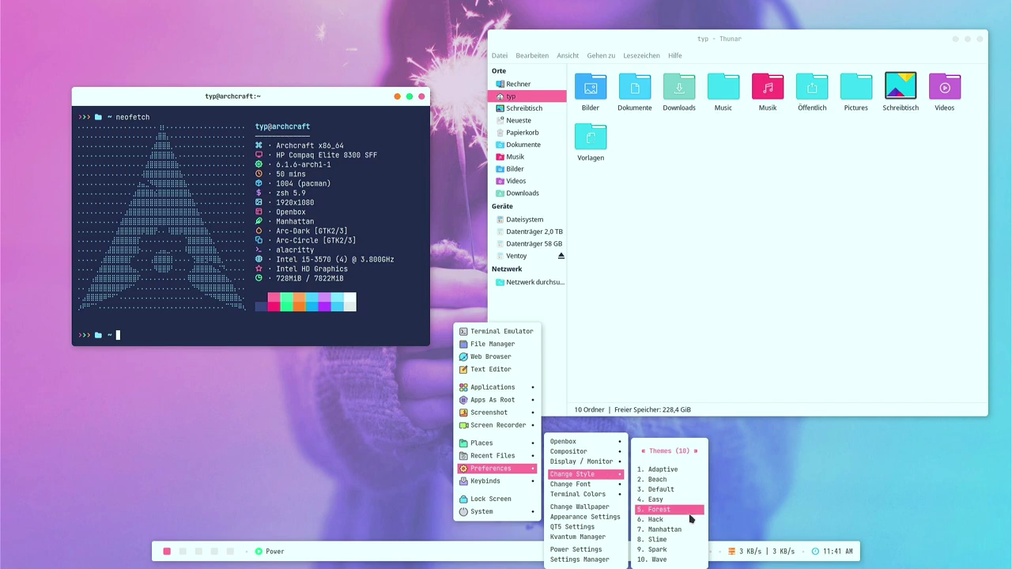
left_click(661, 560)
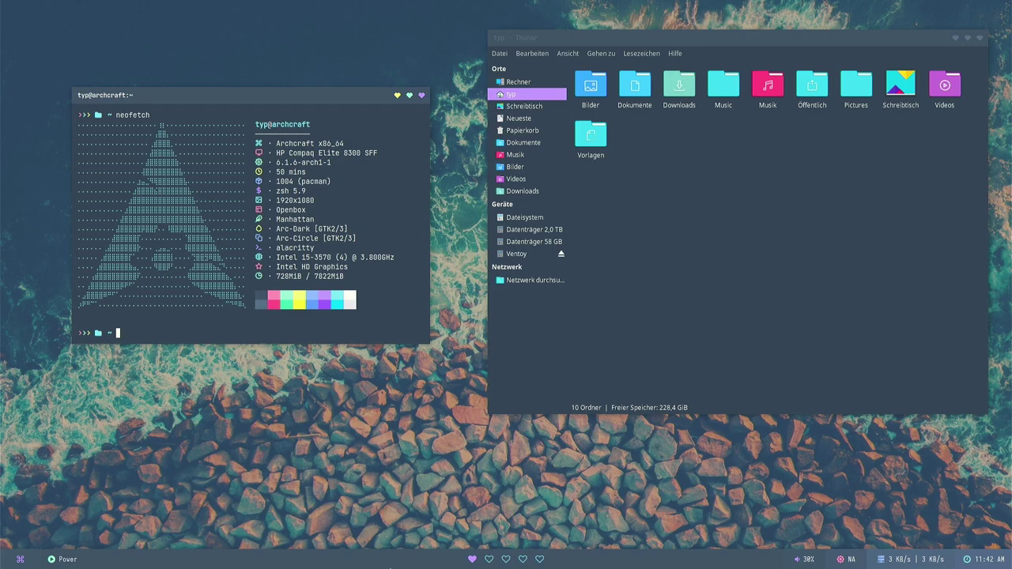
Open and close the launcher, then visit workspaces 2, 4 and 3 before returning to 1.
left_click(18, 562)
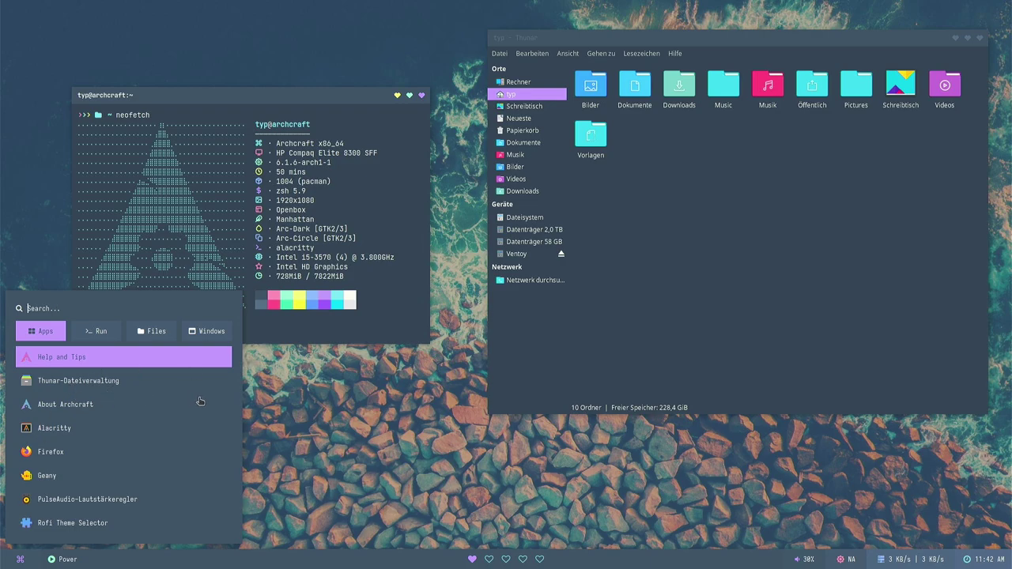
left_click(507, 472)
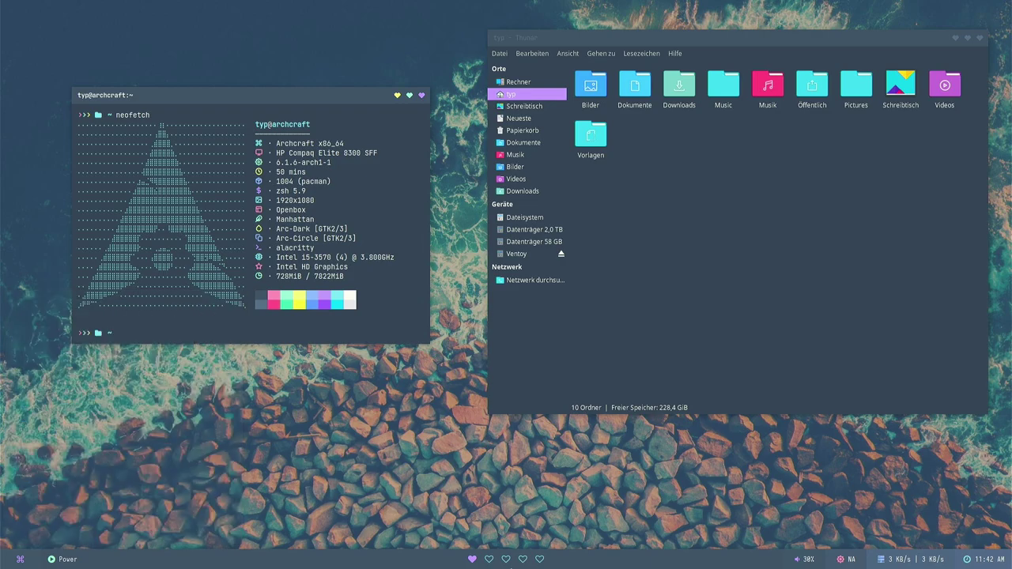
left_click(489, 560)
left_click(518, 560)
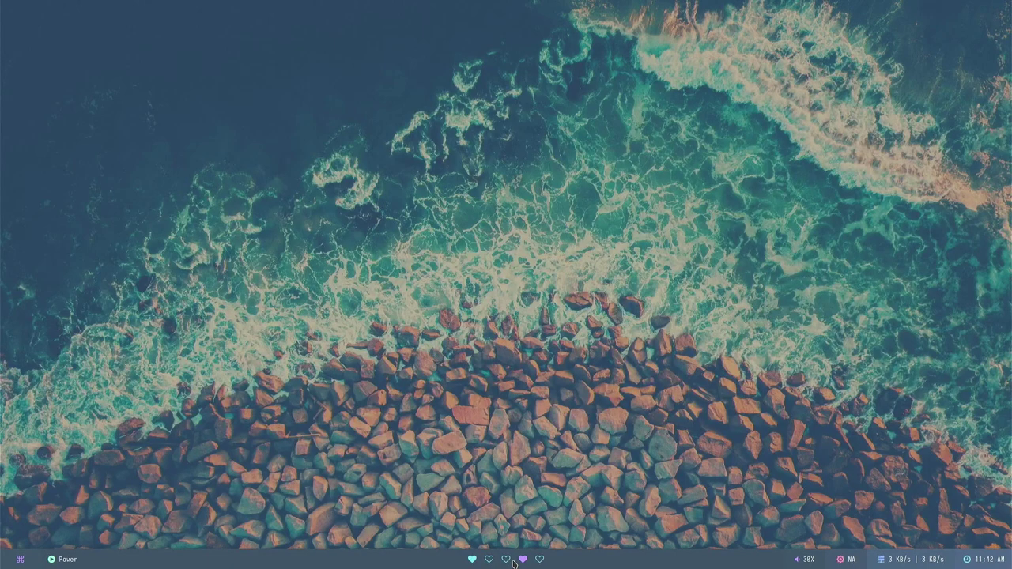
left_click(506, 560)
left_click(473, 559)
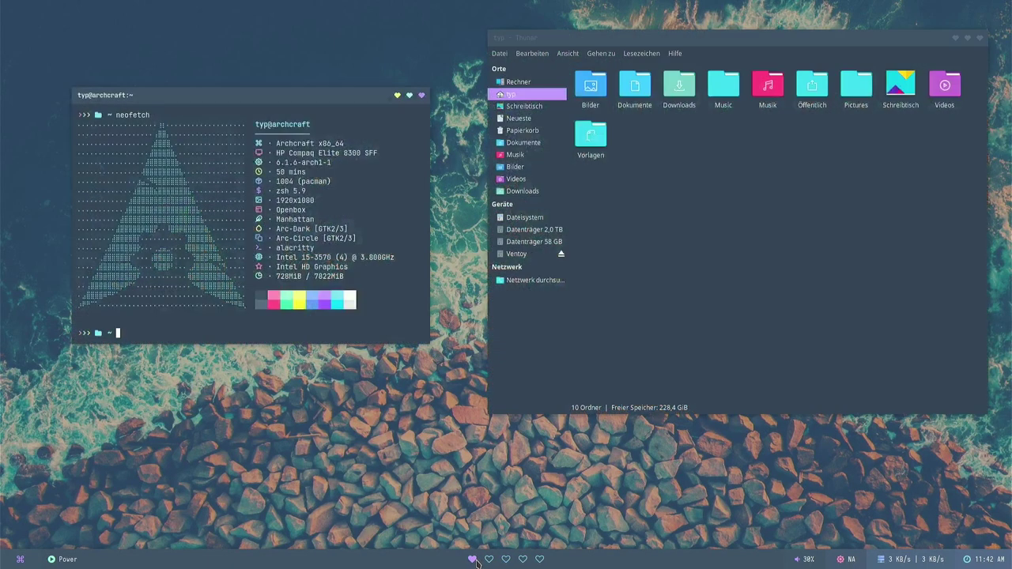
Apply the '3. Default' style, giving the desktop a snowy-mountain wallpaper.
right_click(453, 229)
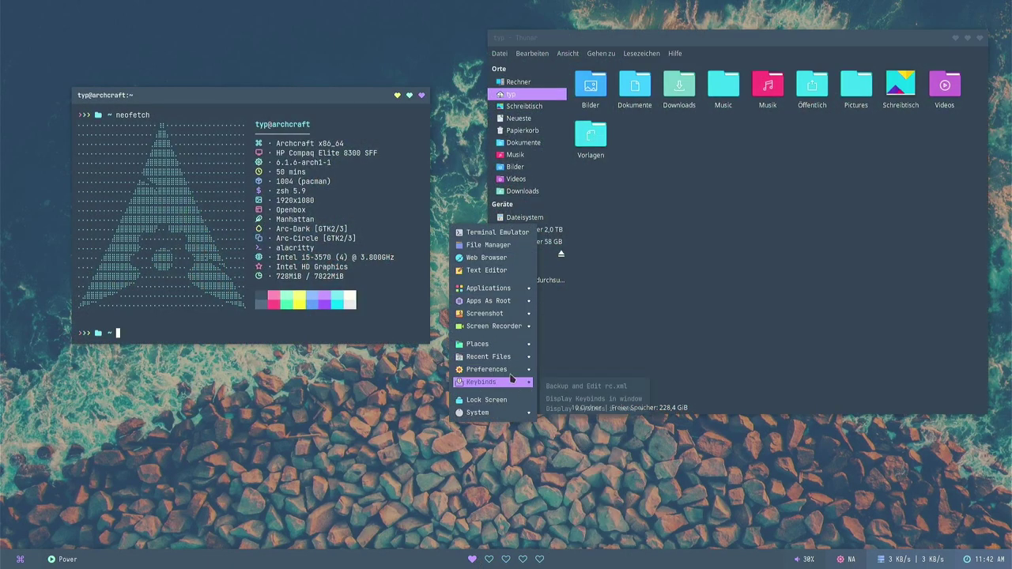
mouse_move(514, 368)
mouse_move(585, 406)
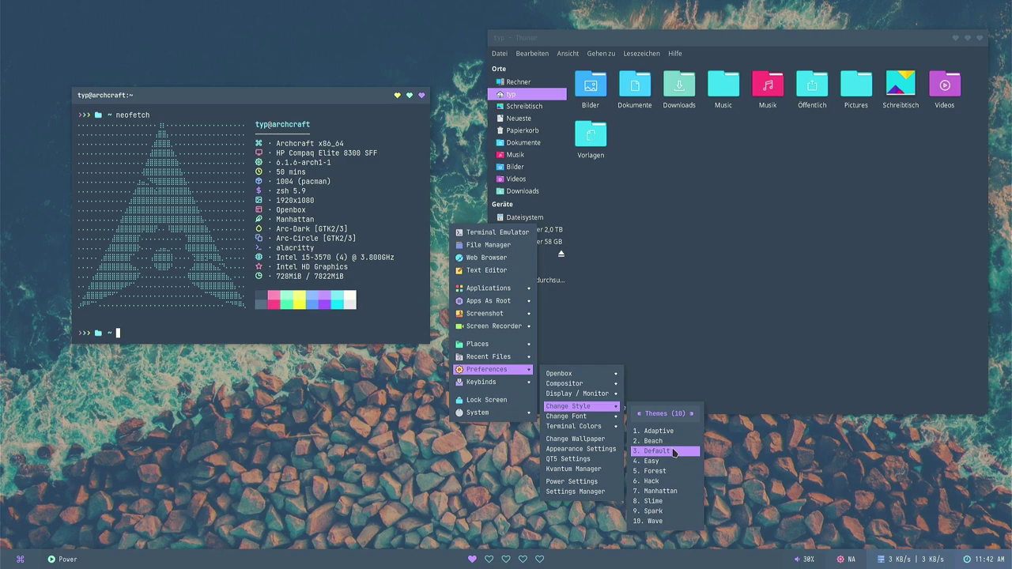
left_click(674, 452)
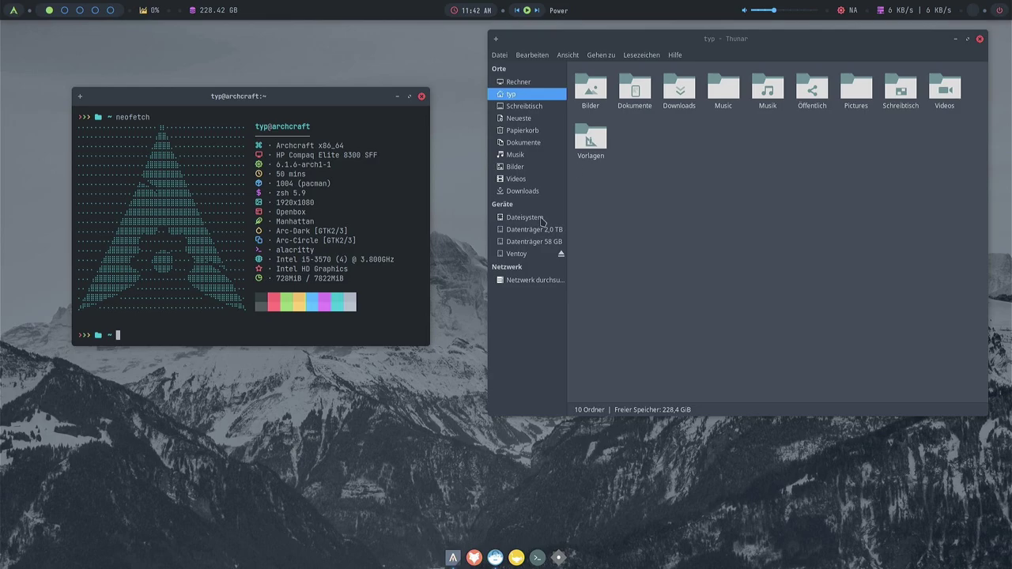
Close the Thunar and terminal windows and bring up the top-bar power menu.
left_click_drag(699, 39, 646, 97)
left_click(929, 100)
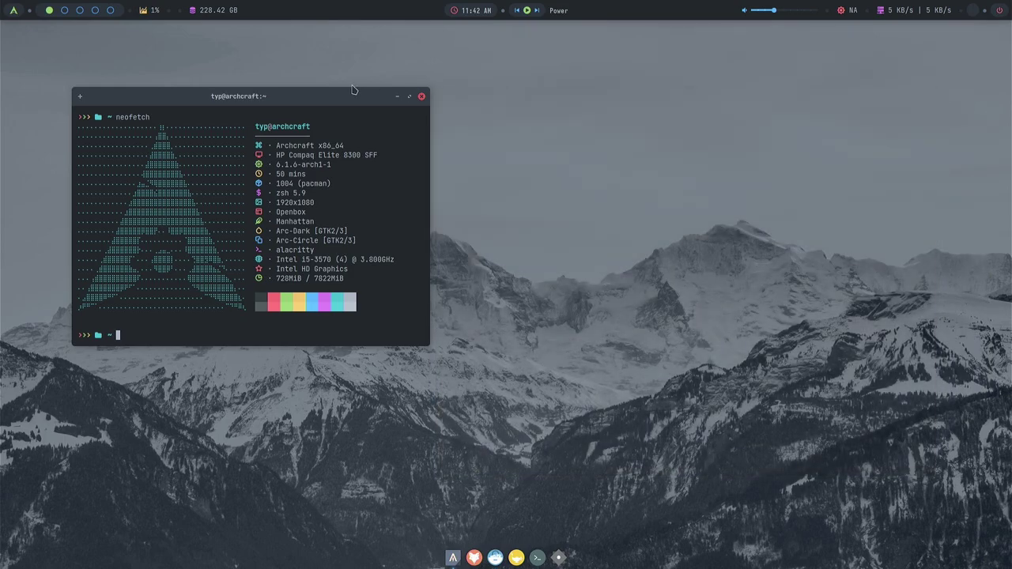
left_click(421, 98)
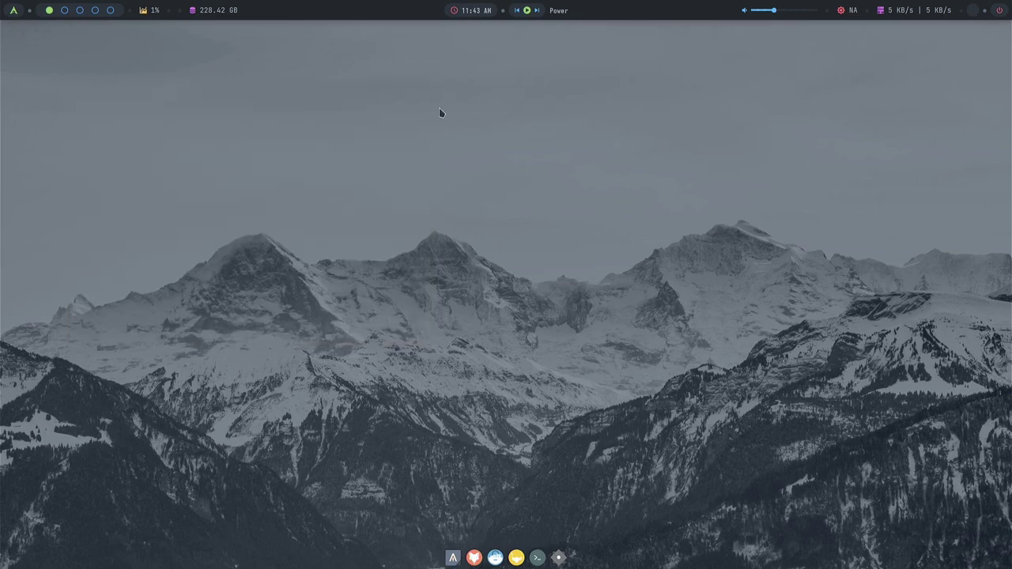
left_click(999, 11)
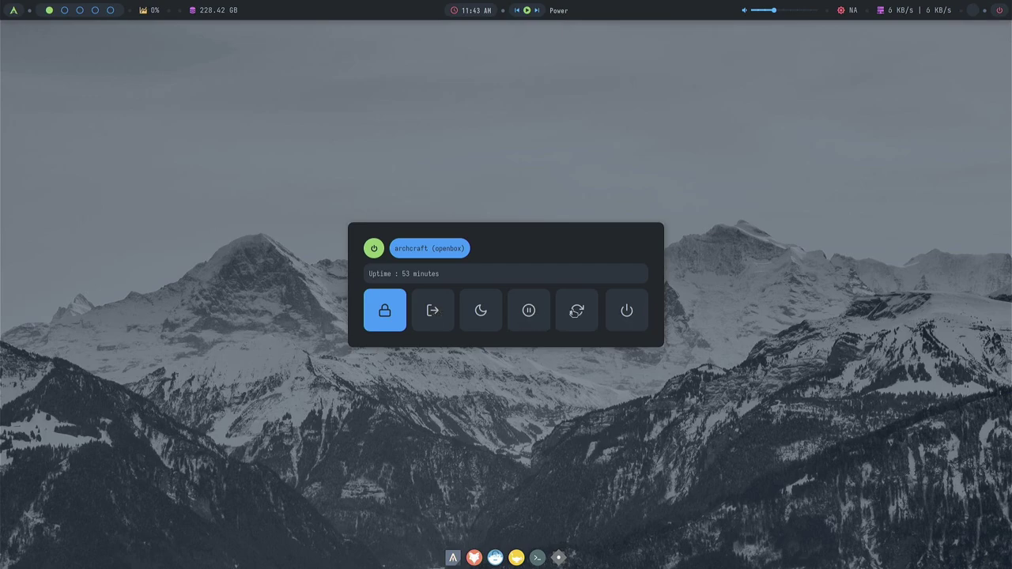
Log out of the Openbox session from the power menu and confirm.
left_click(428, 312)
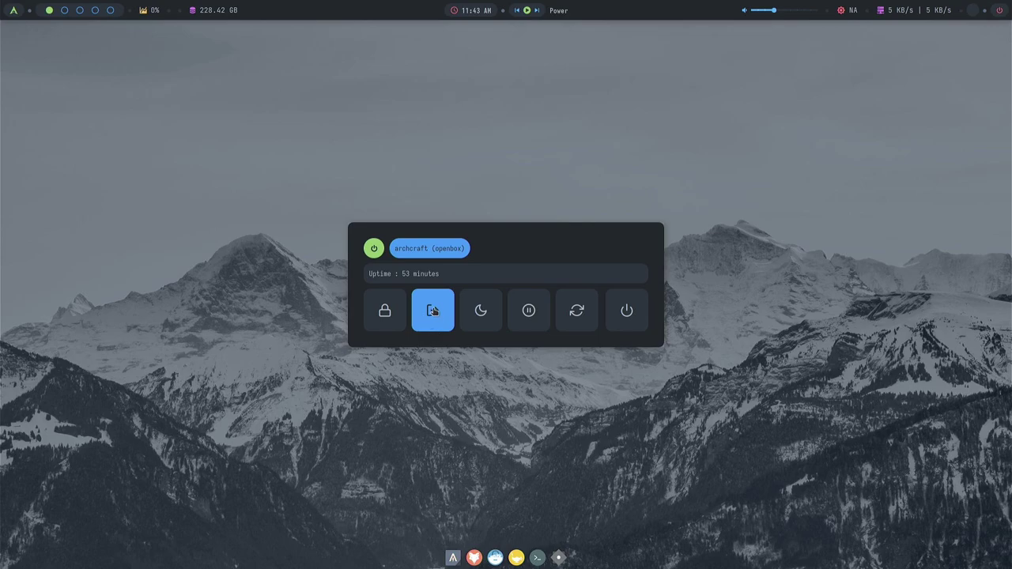
left_click(434, 312)
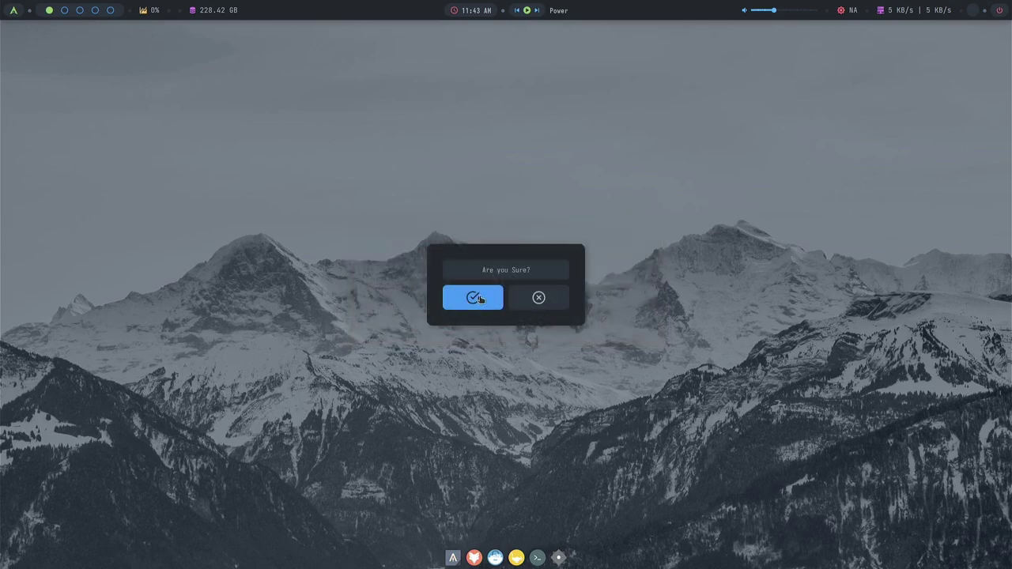
left_click(479, 299)
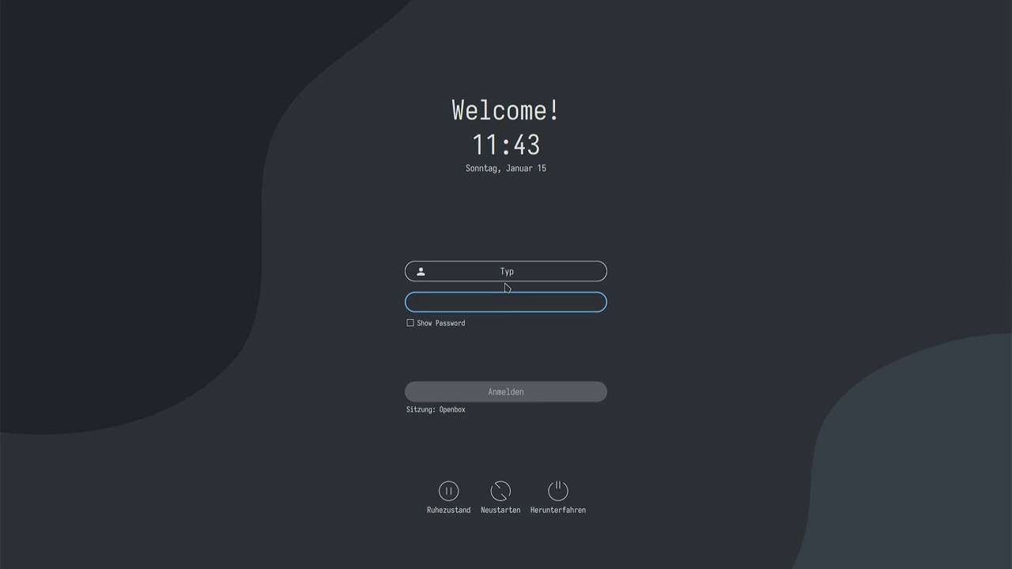
Pick bspwm in the Sitzung dropdown, enter the account password and log in.
left_click(444, 412)
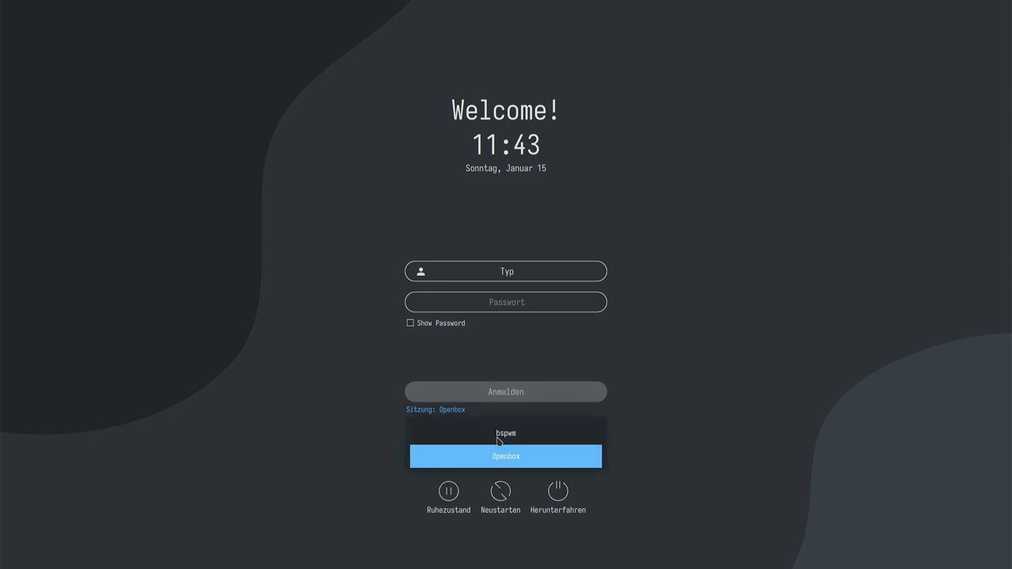
left_click(499, 437)
left_click(488, 301)
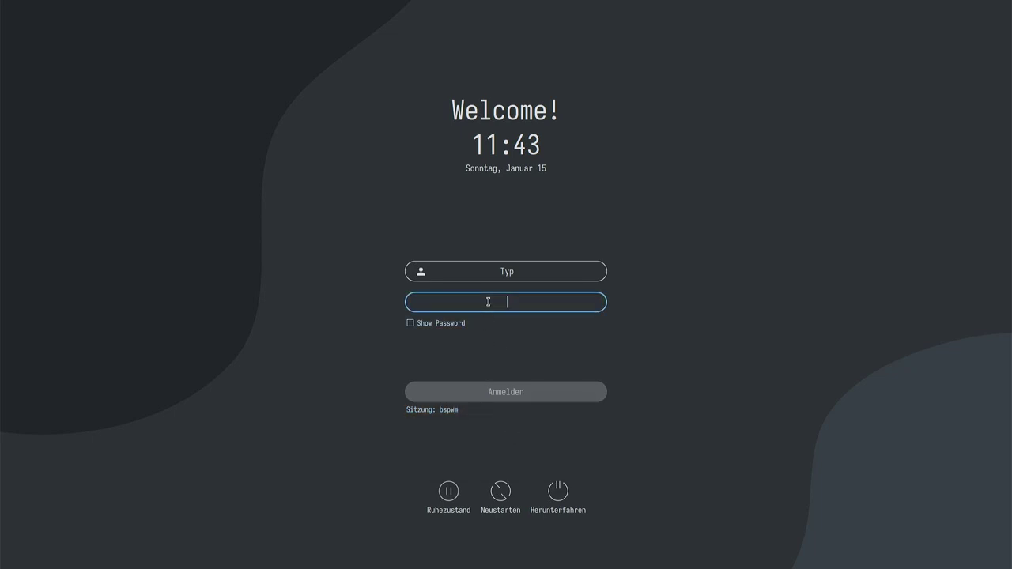
type("****")
key("Return")
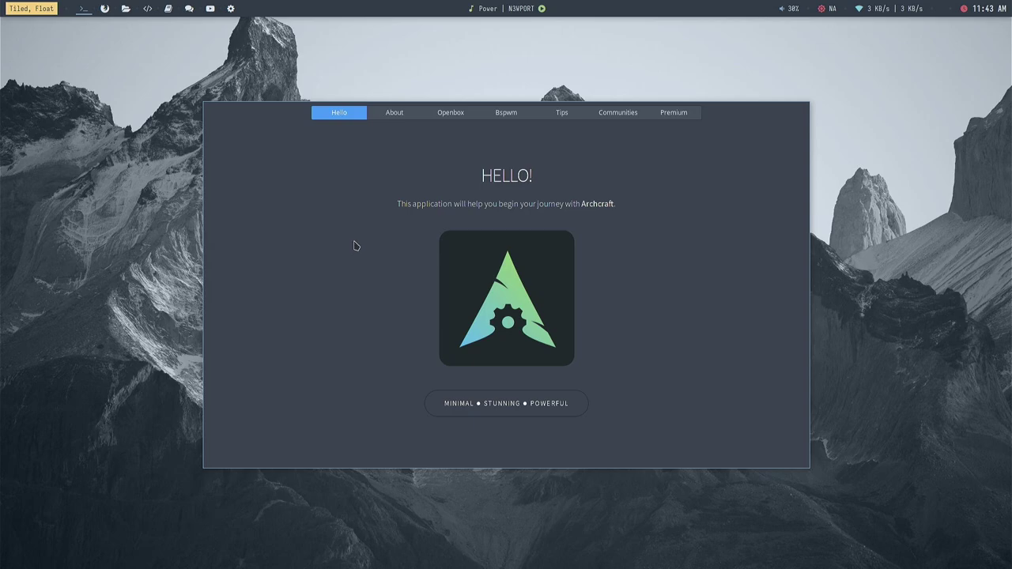
Close the welcome window and view the browser, coding, notes and chat workspaces.
key("super+q")
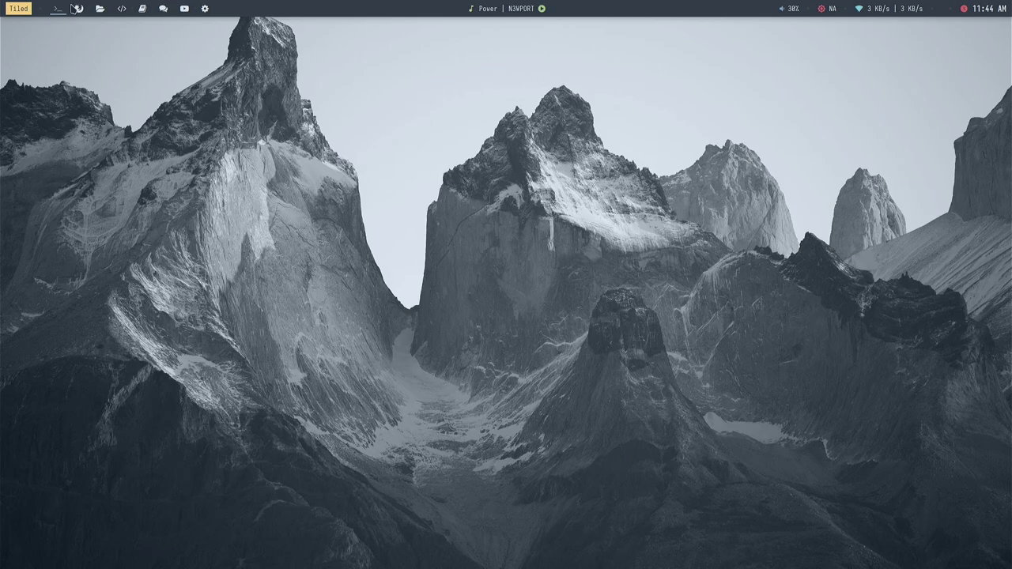
left_click(80, 11)
left_click(121, 11)
left_click(144, 11)
left_click(163, 11)
View the video and settings workspaces, then open a terminal on the terminal workspace.
left_click(184, 9)
left_click(205, 9)
left_click(59, 9)
key("super+Return")
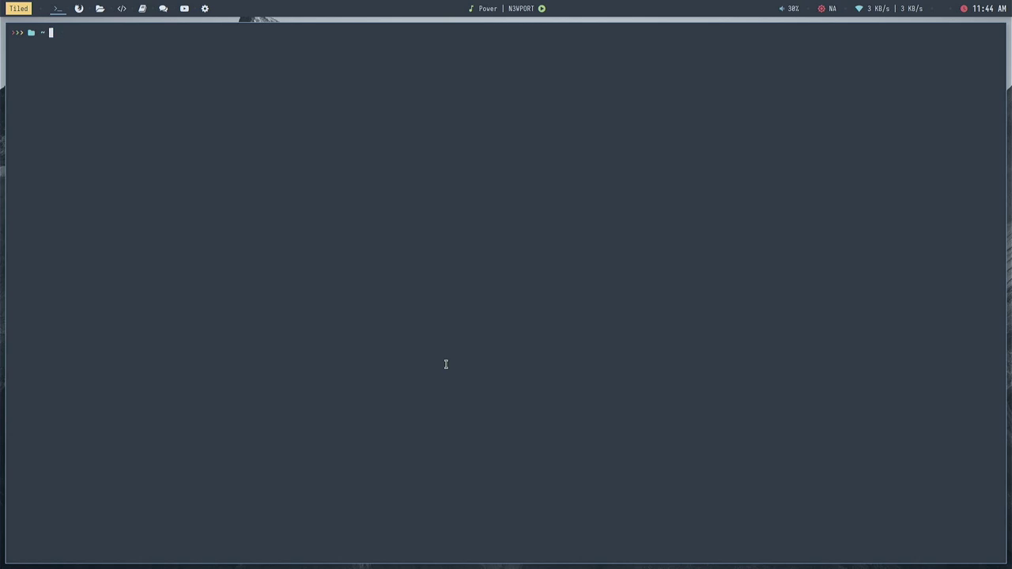
Tile two more terminals beside the first and run cmatrix in the left one.
key("super+Return")
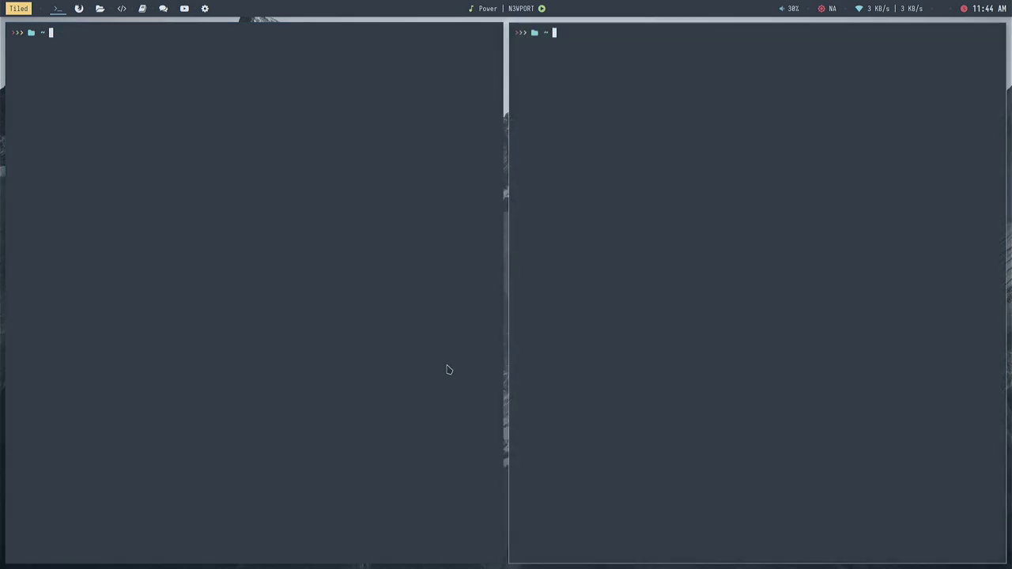
key("super+Return")
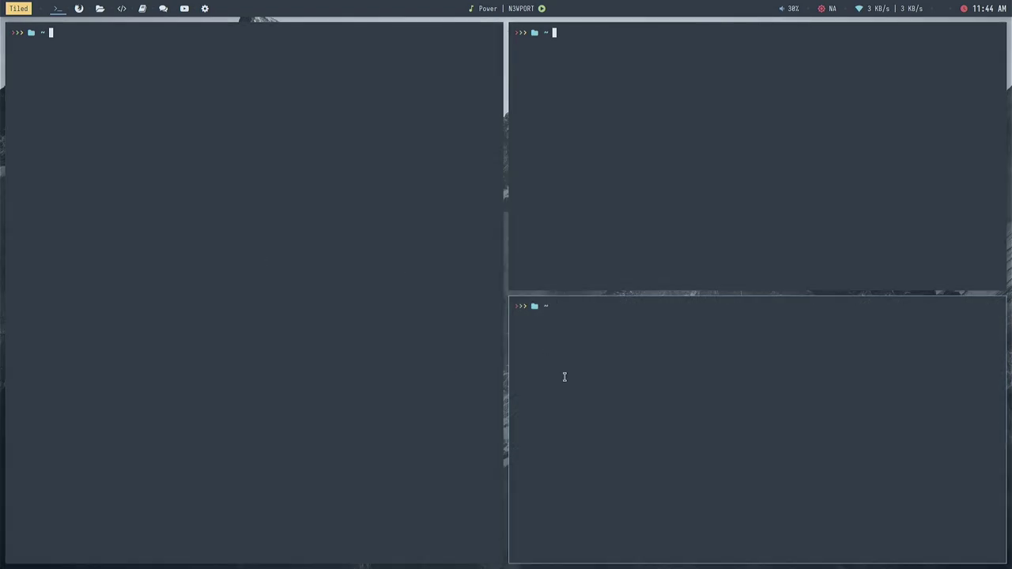
left_click(233, 233)
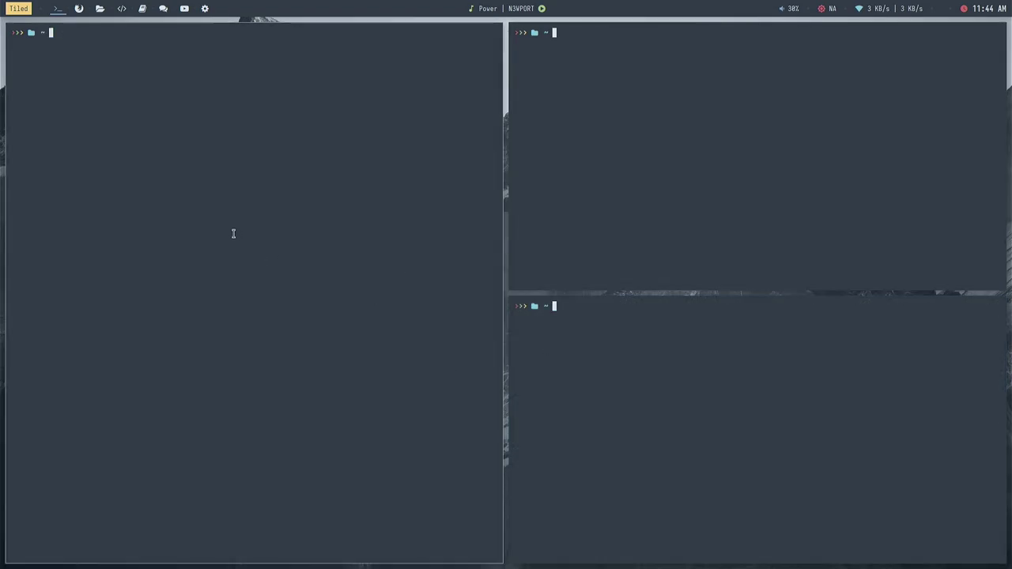
type("cmatr")
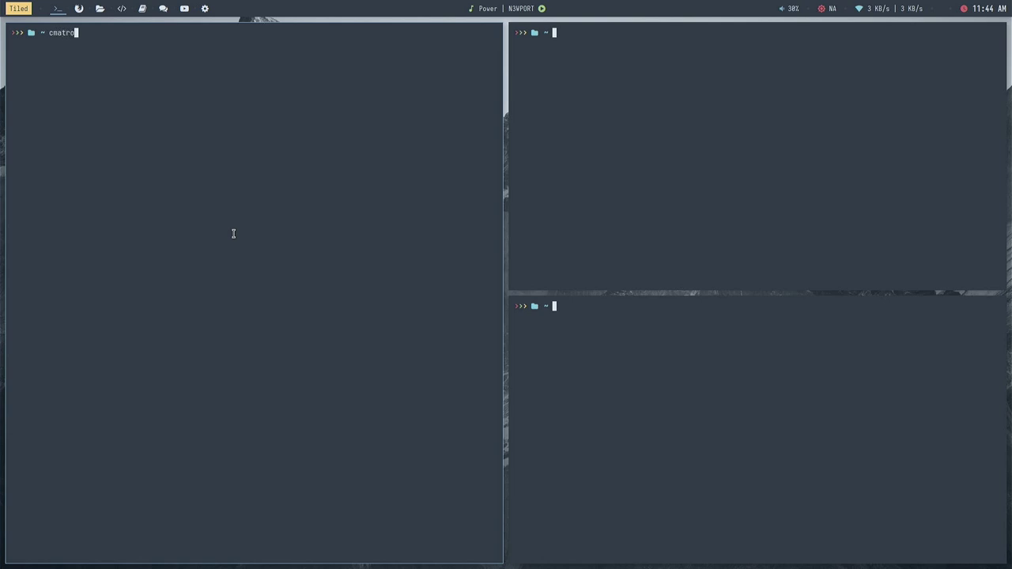
type("ix")
key("Return")
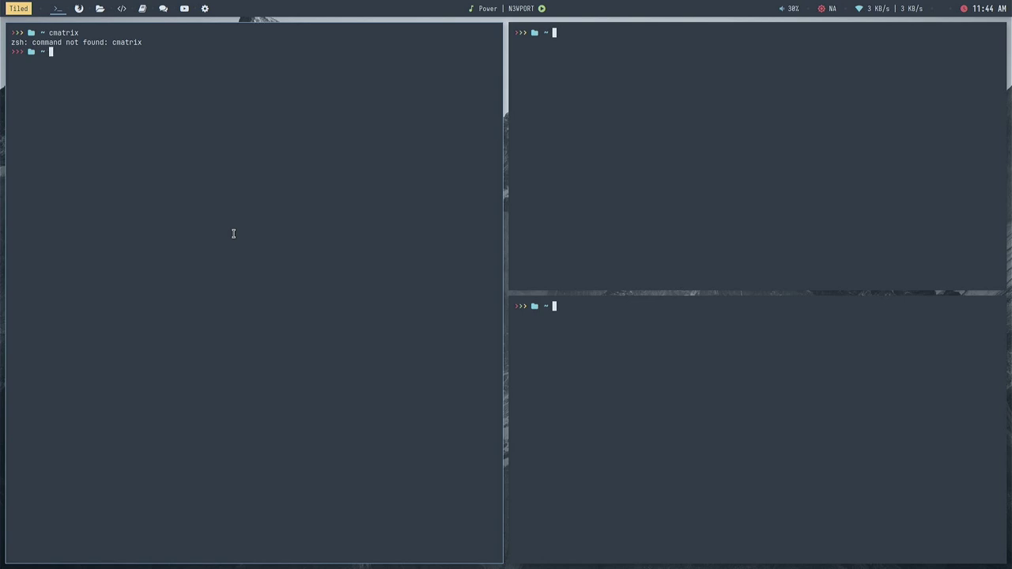
Run hollywood (not found), then switch to the empty second workspace.
type("hollywood")
key("Return")
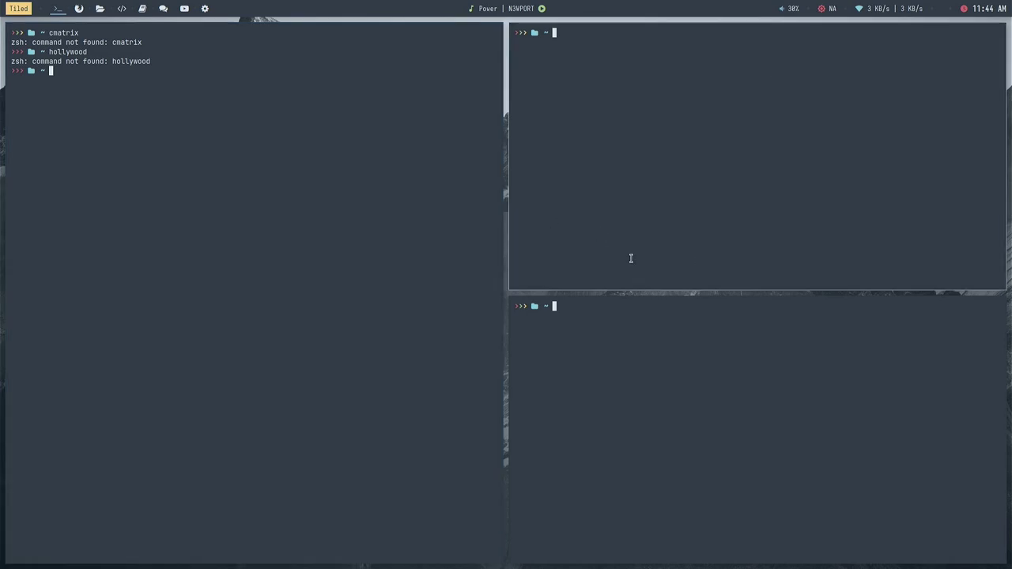
left_click(79, 8)
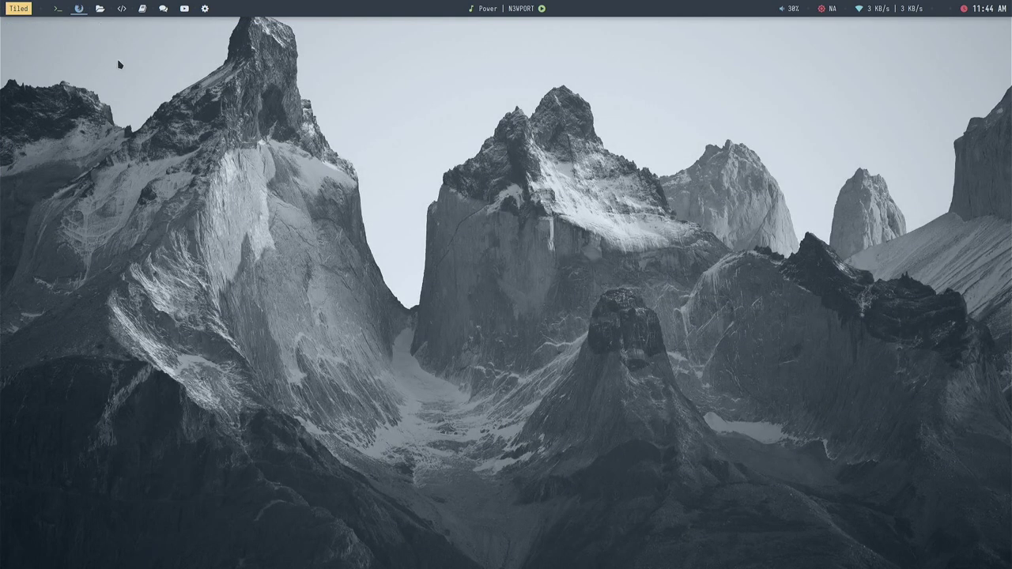
Launch Firefox from the rofi launcher (Alt+F1), then change workspace from the top bar.
key("alt+F1")
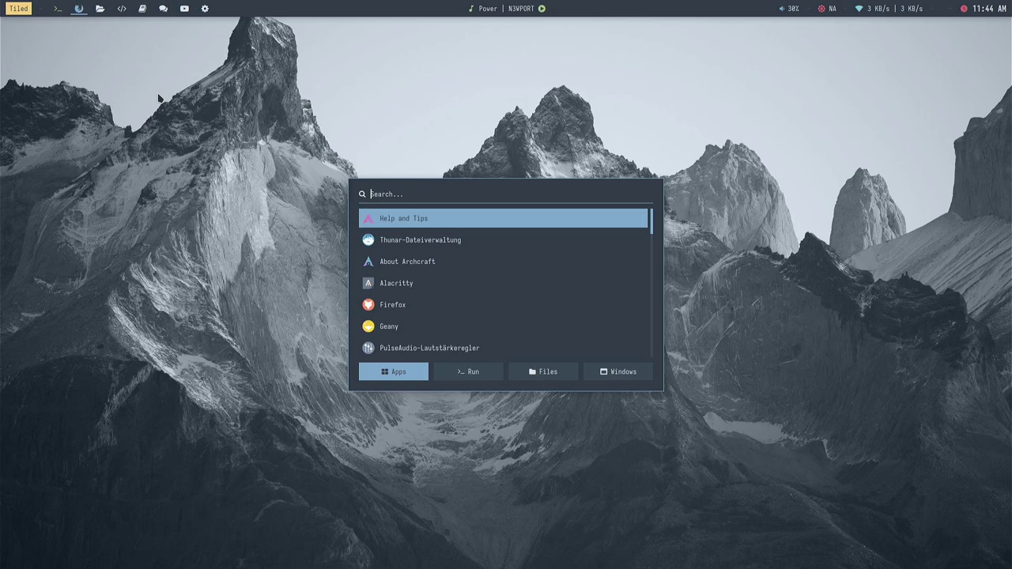
key("Down")
key("Down")
key("Down")
key("Down")
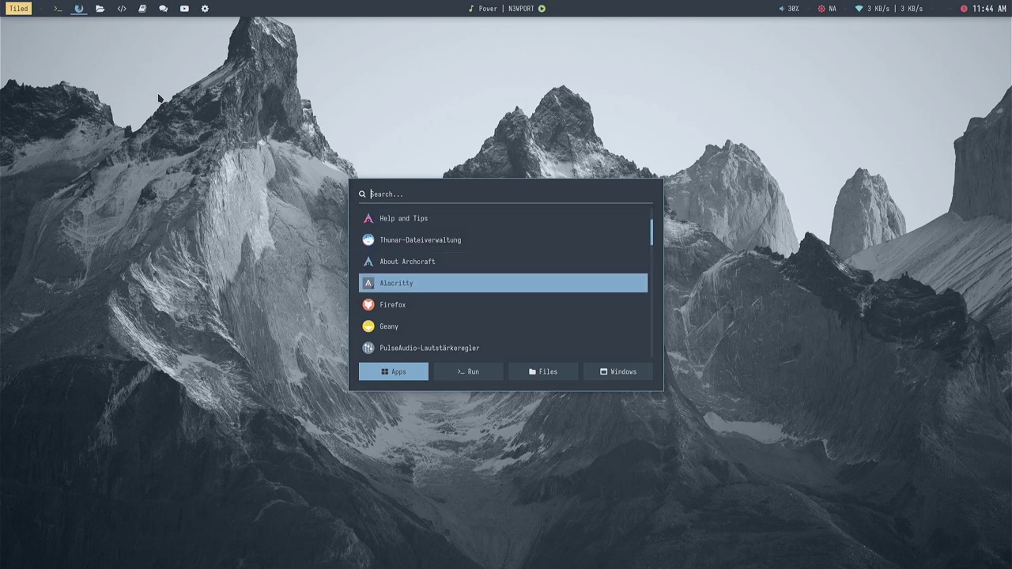
key("Return")
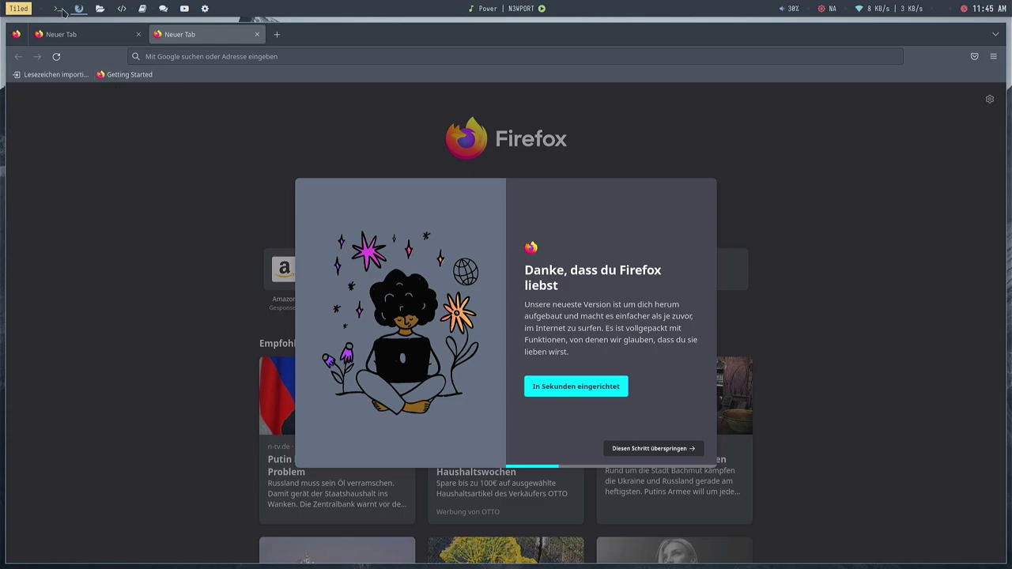
left_click(59, 9)
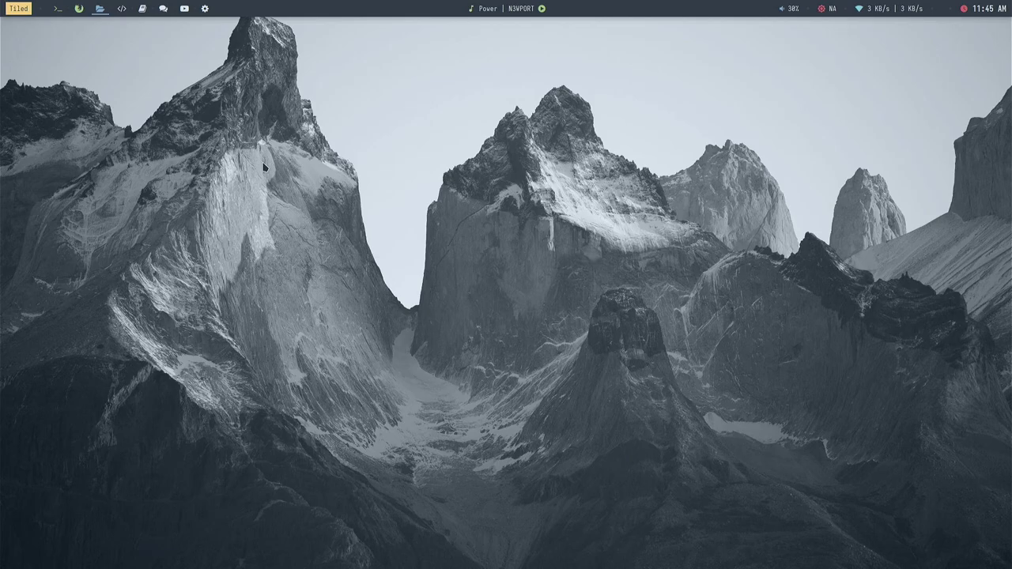
Launch the Thunar file manager from the rofi launcher.
key("alt+F1")
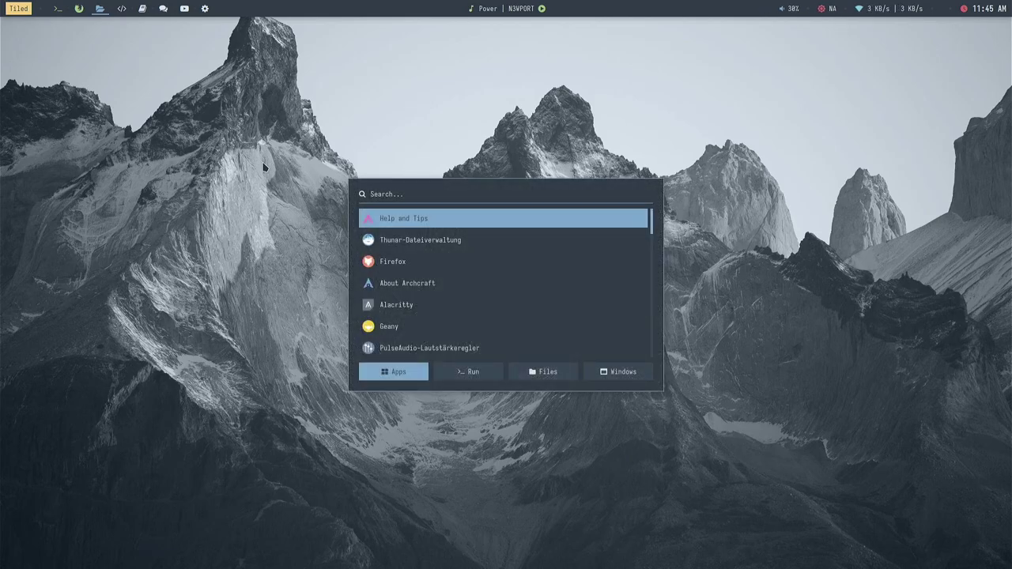
key("Down")
key("Return")
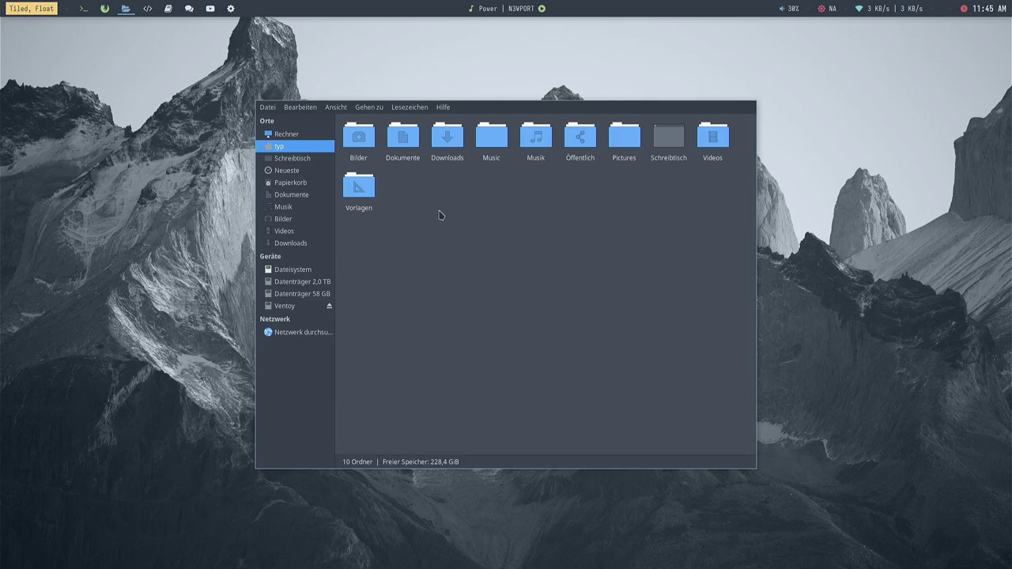
Drag and resize the floating Thunar window, then tile it full screen with Super+T.
left_click_drag(483, 325, 395, 261)
left_click_drag(561, 248, 681, 253)
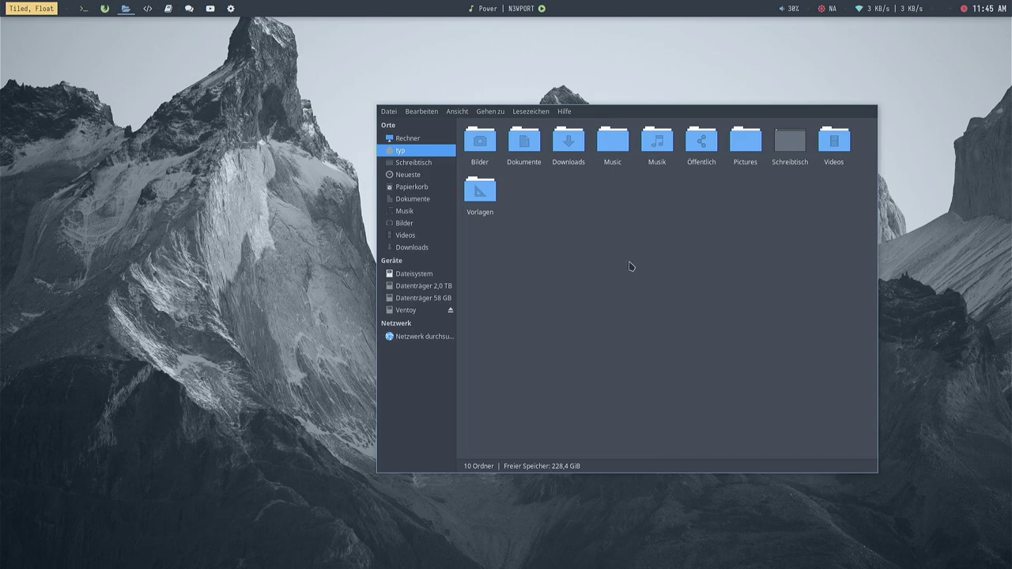
left_click_drag(711, 120, 630, 104)
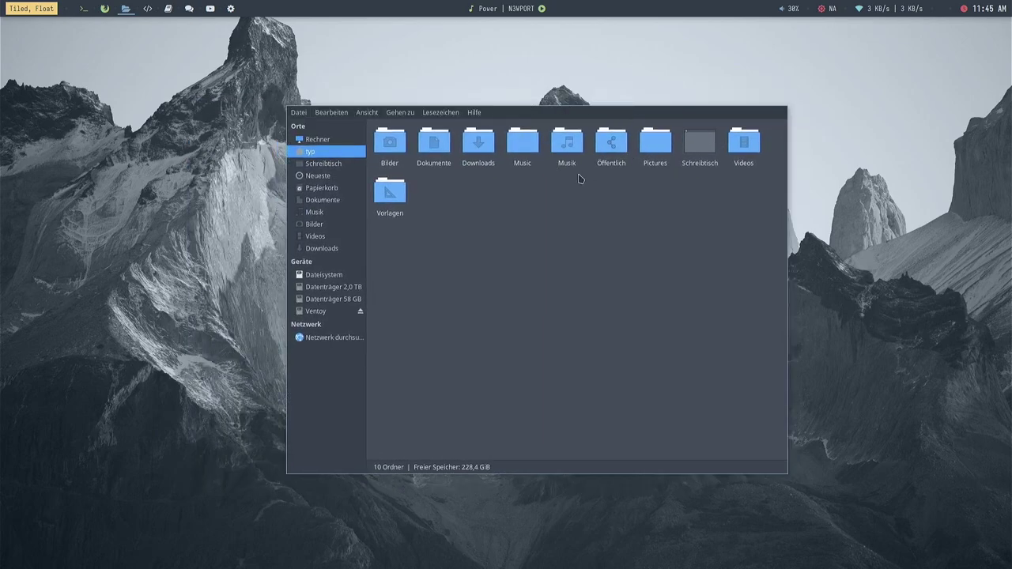
left_click_drag(558, 115, 446, 116)
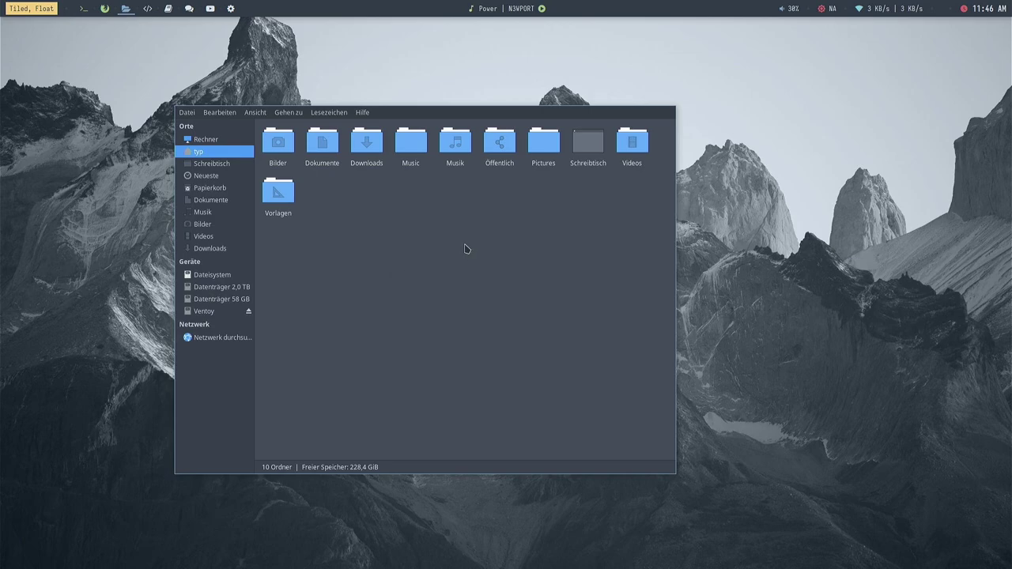
left_click_drag(466, 248, 517, 239)
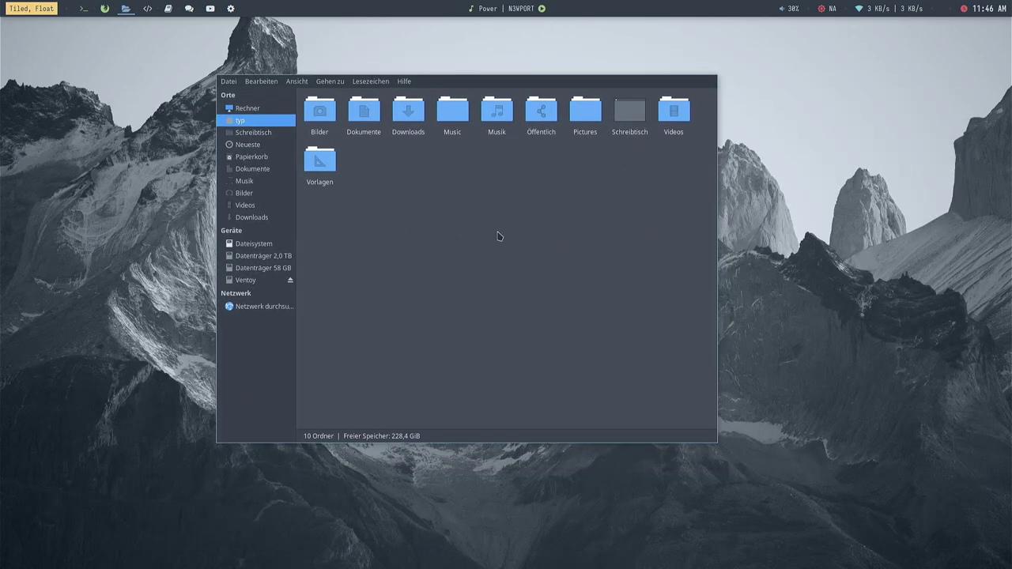
left_click_drag(400, 238, 346, 296)
left_click_drag(518, 246, 318, 360)
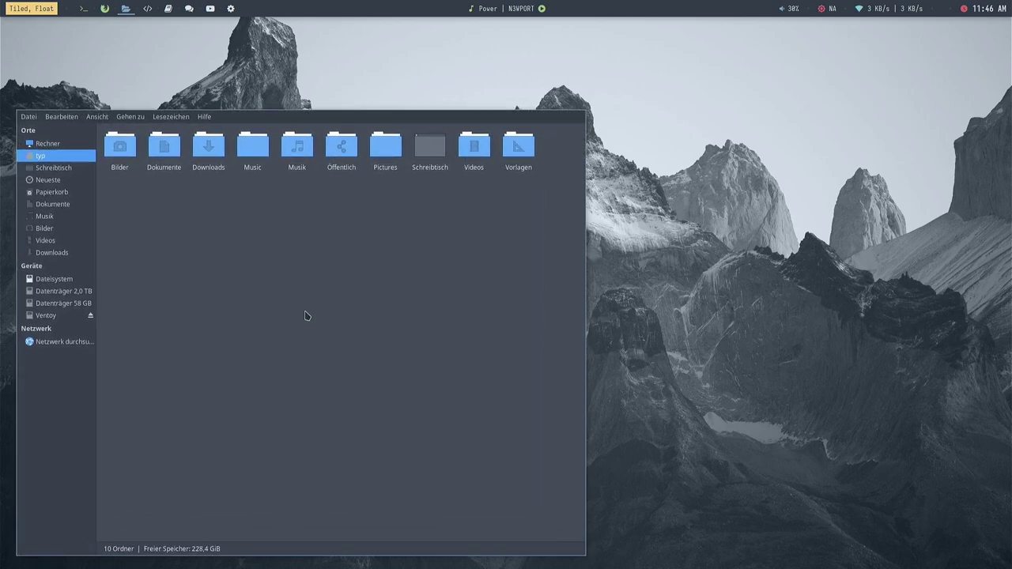
left_click_drag(307, 316, 441, 298)
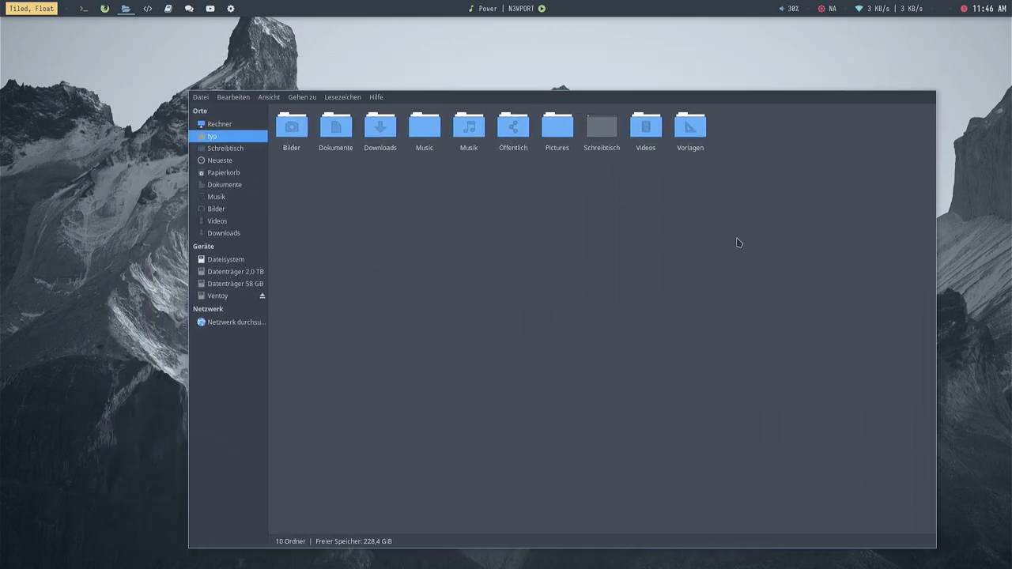
left_click_drag(739, 242, 871, 162)
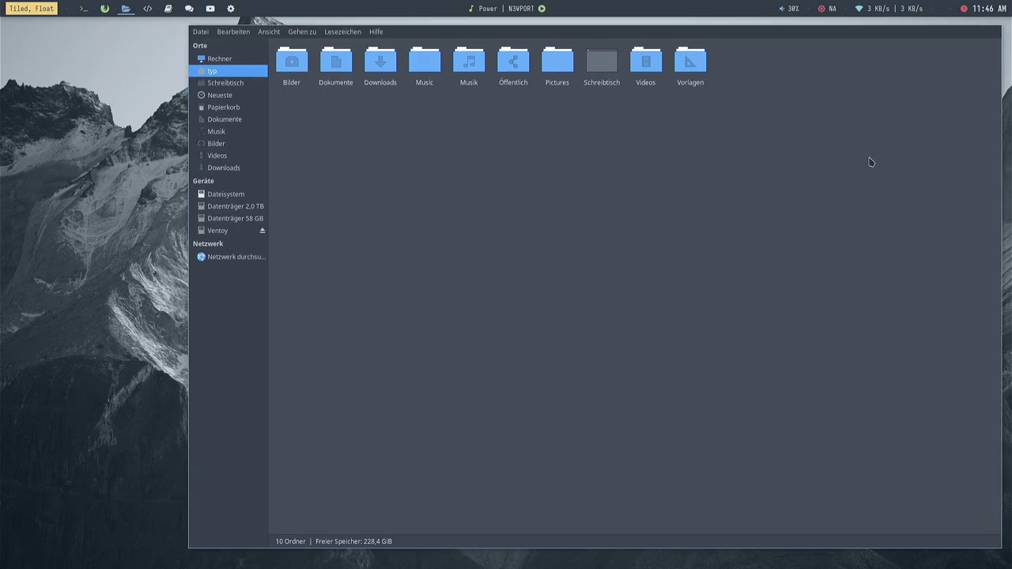
key("super+t")
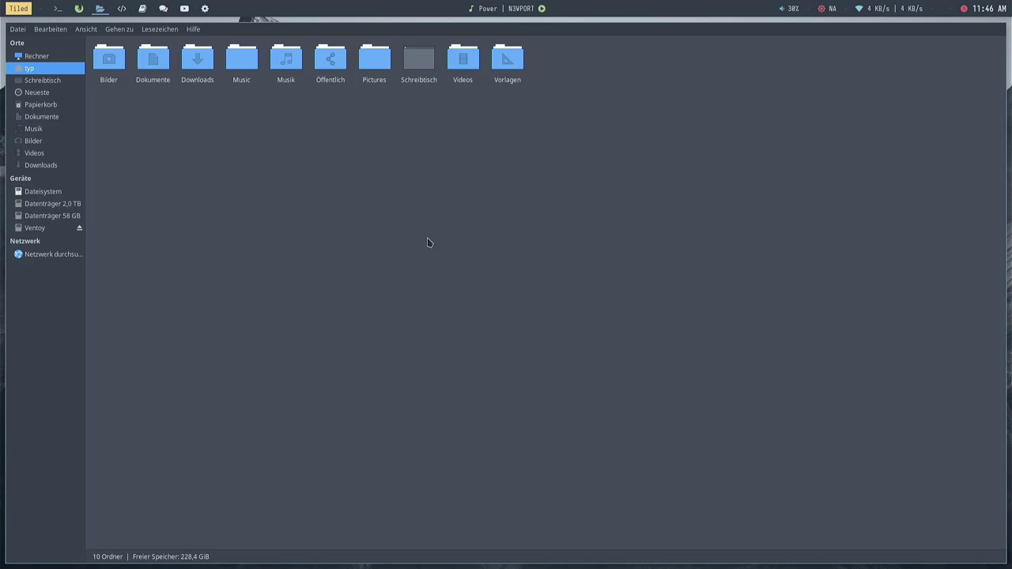
Launch a second Thunar window and toggle it to tile beside the first.
key("alt+F1")
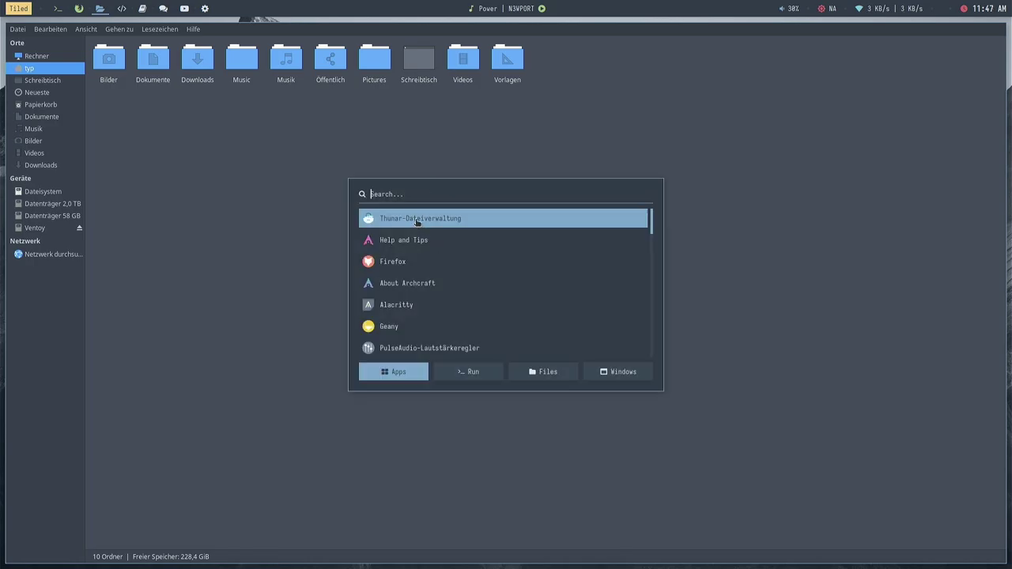
left_click(416, 222)
left_click_drag(350, 149, 398, 217)
key("super+shift+space")
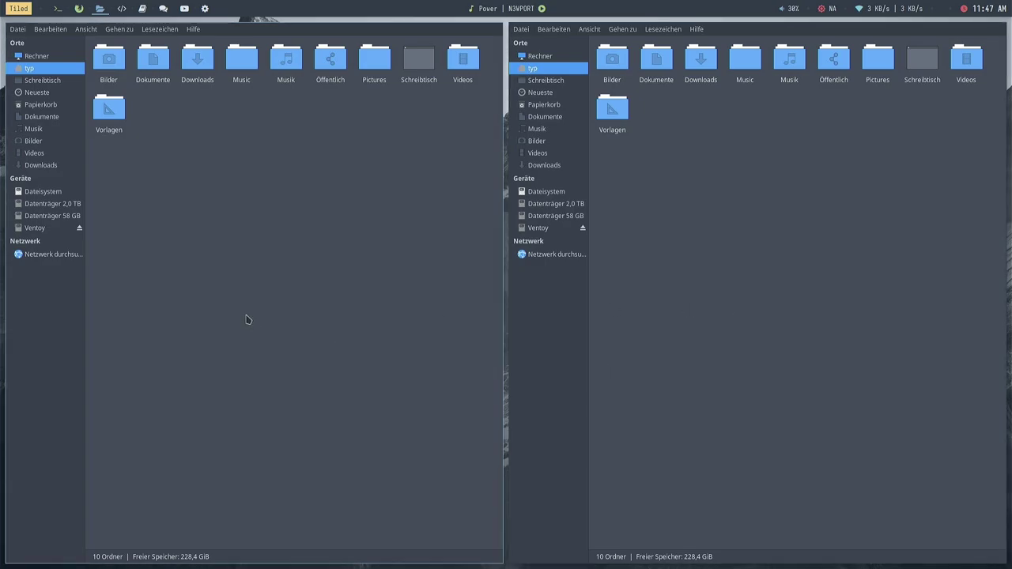
Float, move and re-tile the Thunar windows until both sit side by side.
key("alt+F2")
key("Escape")
key("super+shift+space")
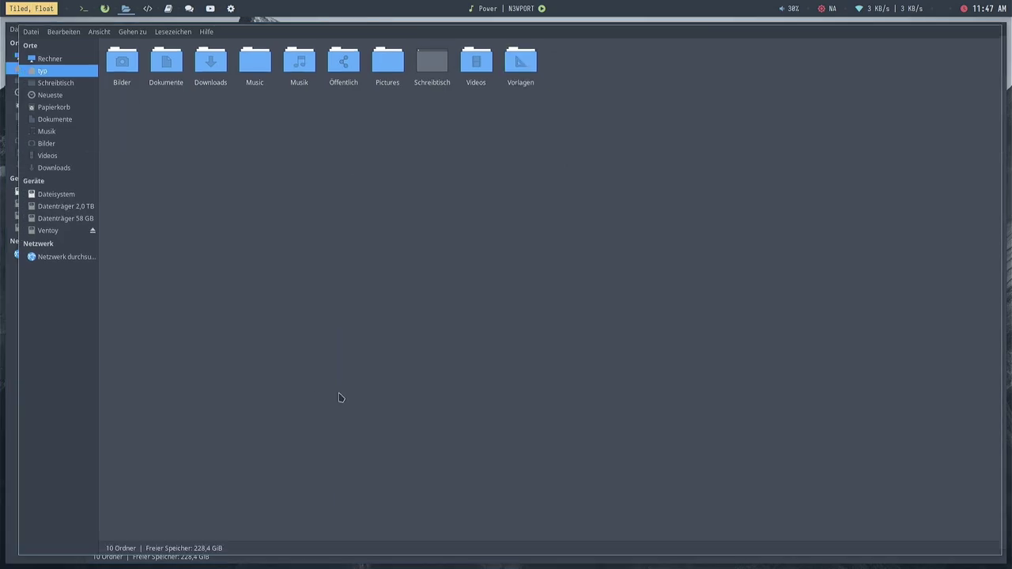
left_click_drag(221, 188, 669, 380)
left_click_drag(735, 393, 500, 296)
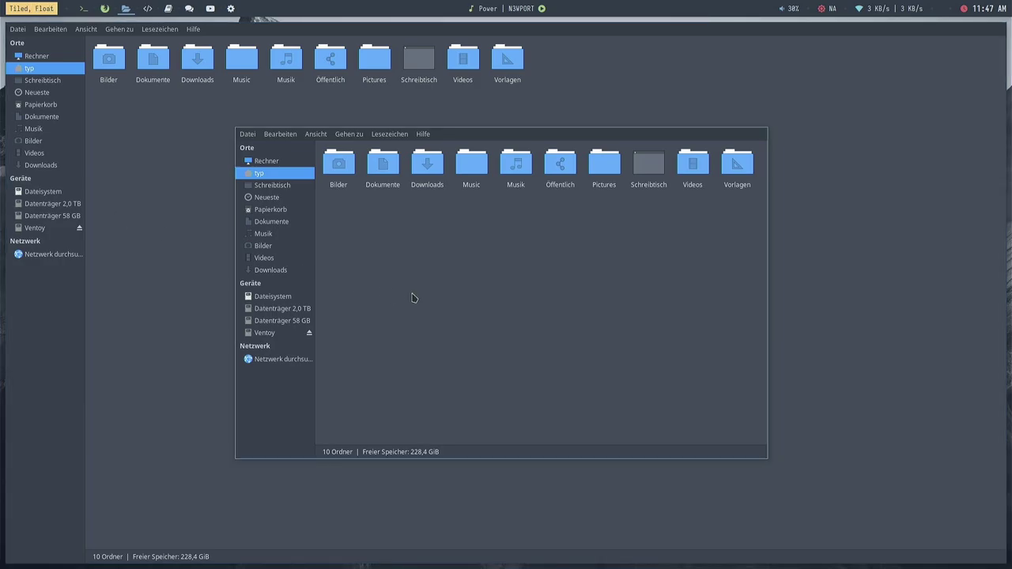
key("super+t")
key("super+shift+space")
key("super+t")
key("super+shift+space")
key("super+t")
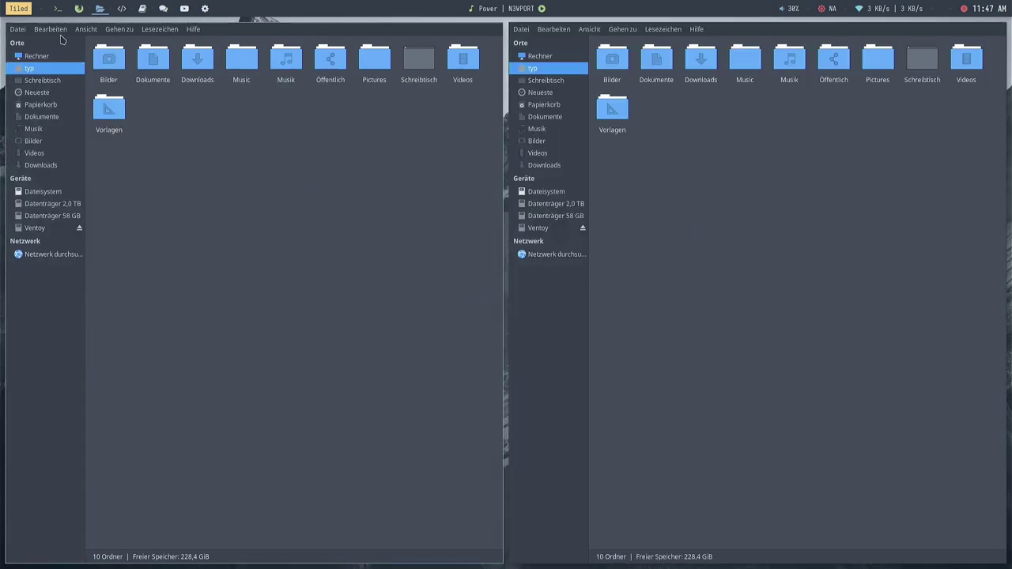
Visit the Firefox, file manager and empty workspaces, ending on the three-terminal workspace.
left_click(125, 9)
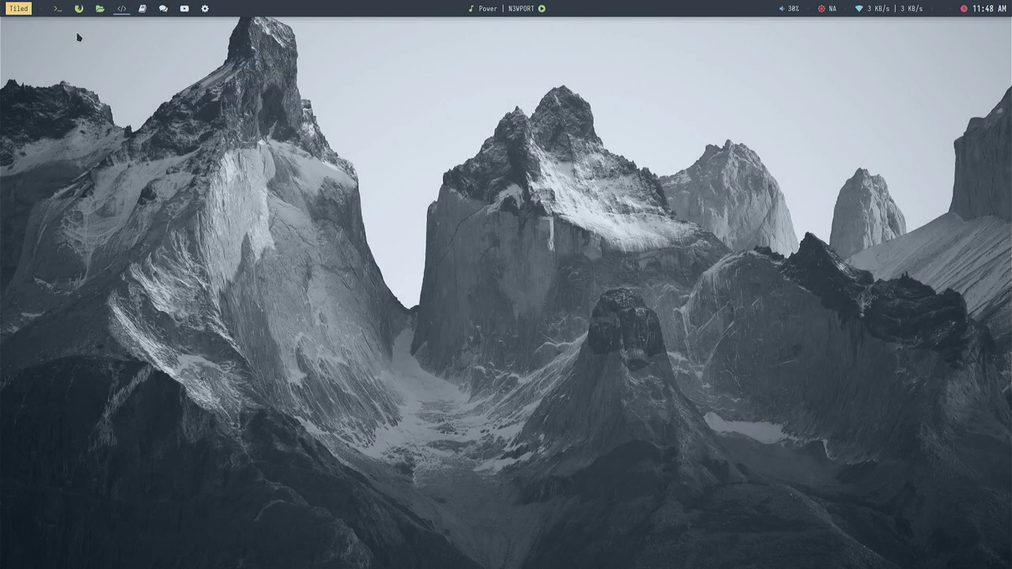
left_click(59, 11)
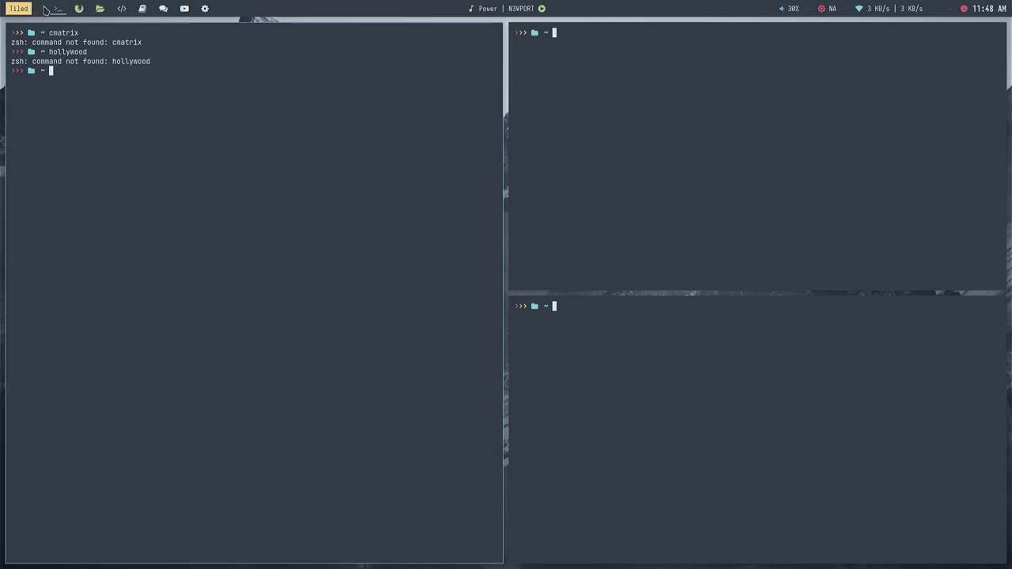
left_click(78, 9)
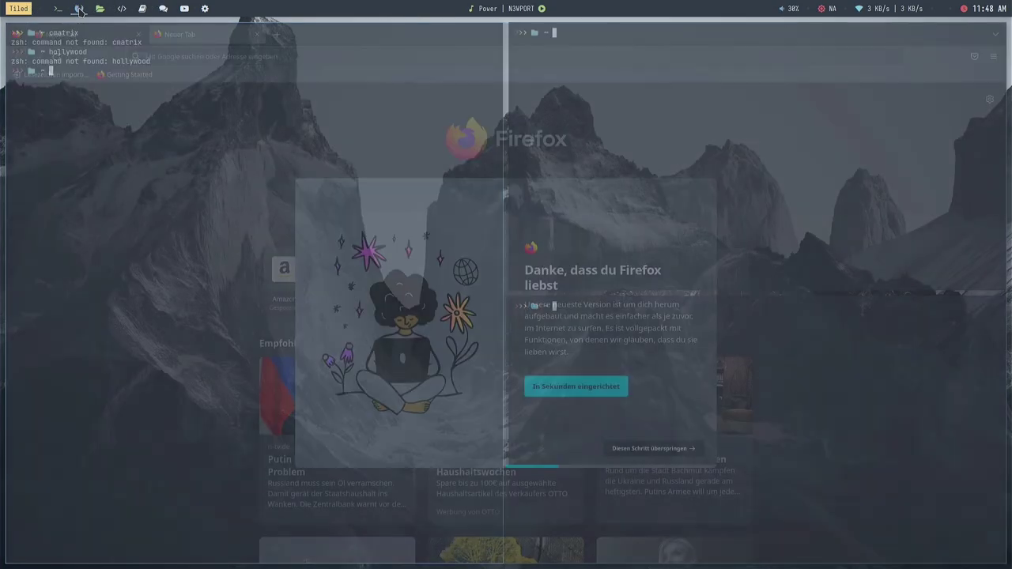
left_click(99, 10)
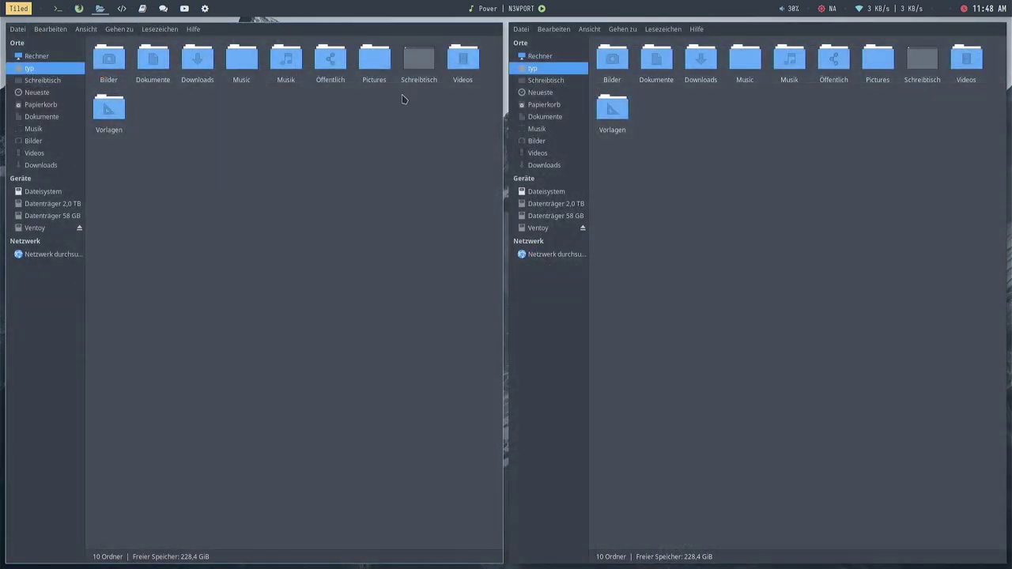
left_click(125, 10)
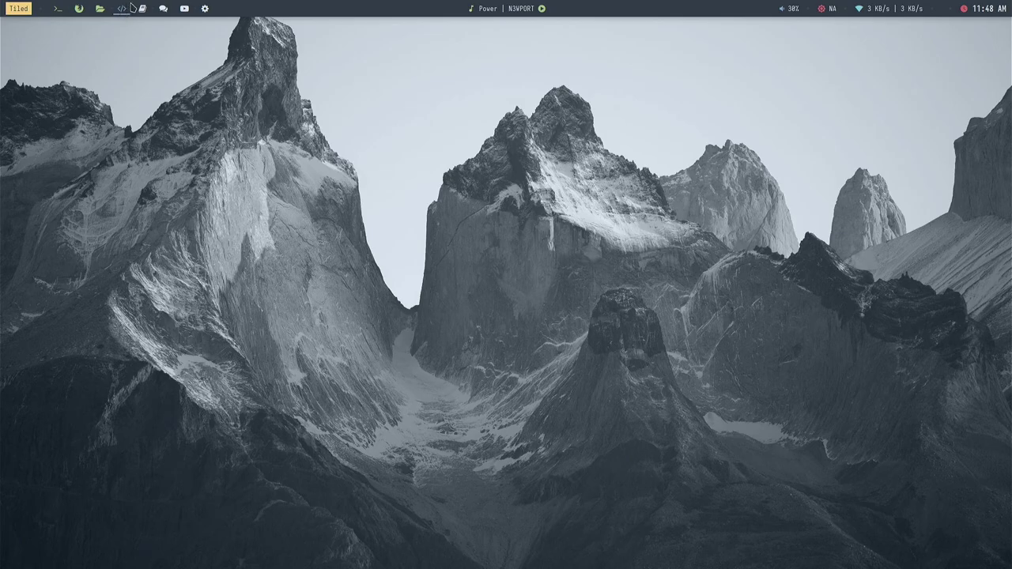
left_click(141, 9)
left_click(164, 8)
left_click(185, 9)
left_click(204, 9)
left_click(57, 9)
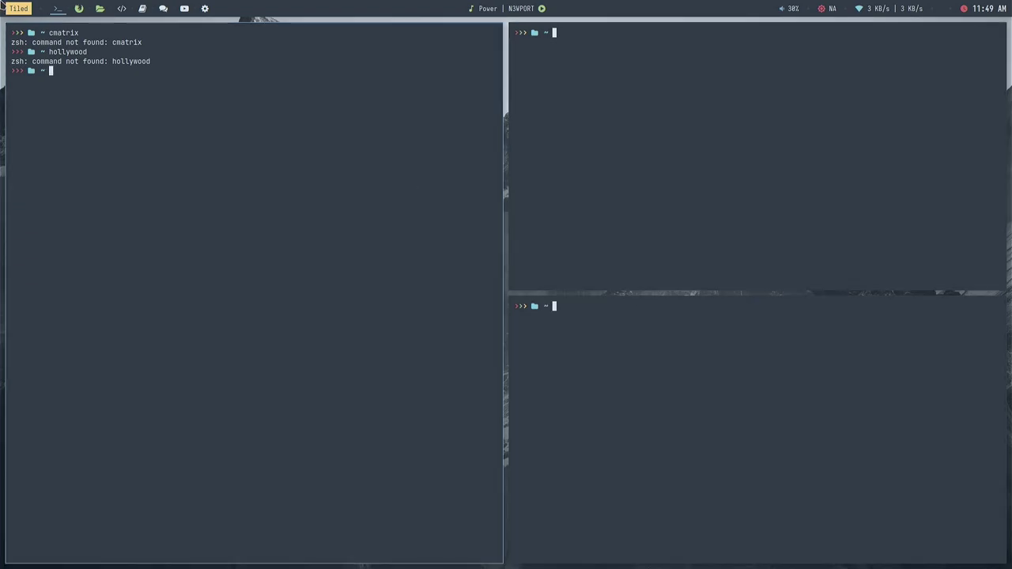
On the Firefox workspace, close the extra new tab and load archcraft.io.
left_click(79, 9)
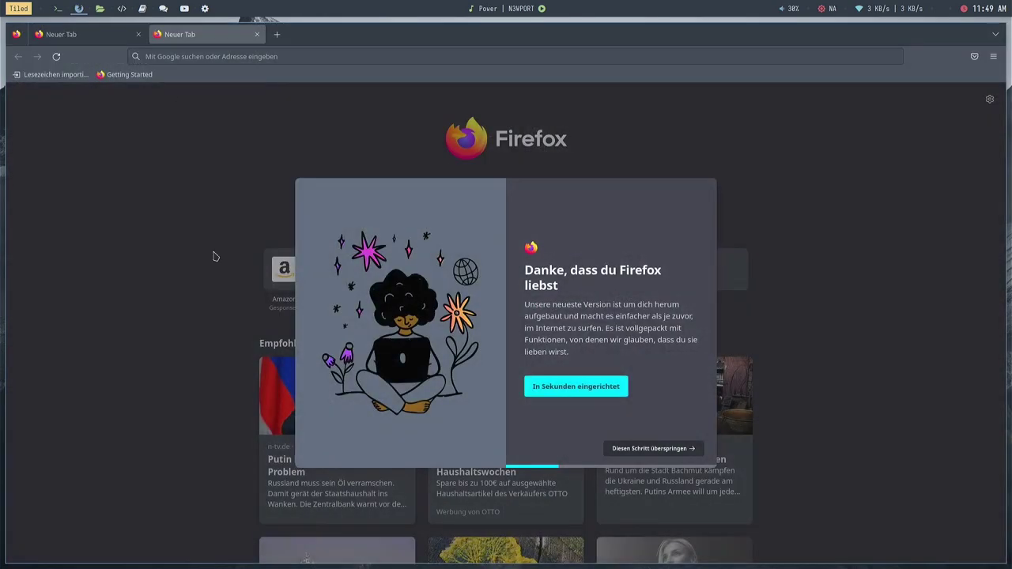
left_click(256, 34)
left_click(248, 57)
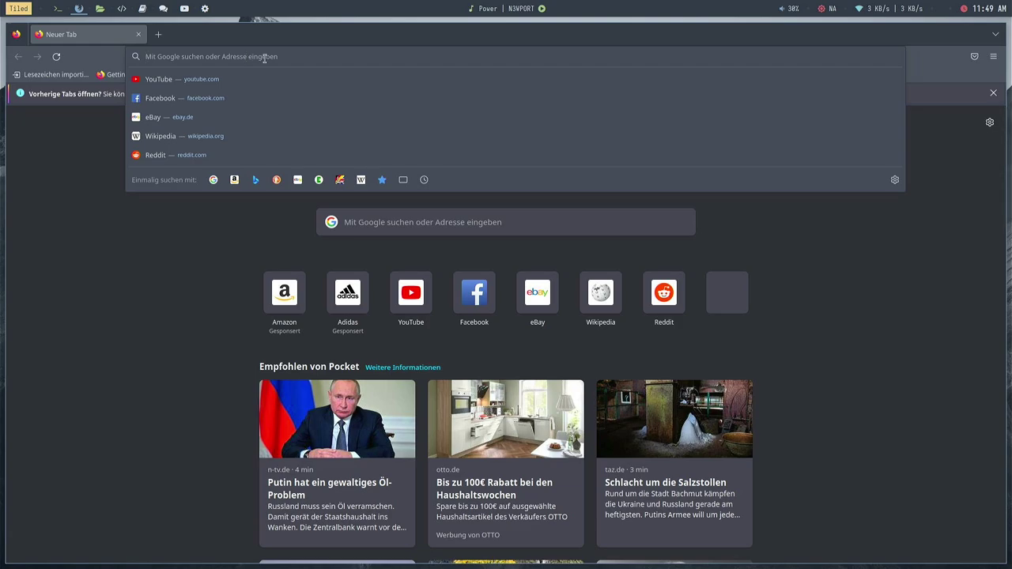
type("archcra")
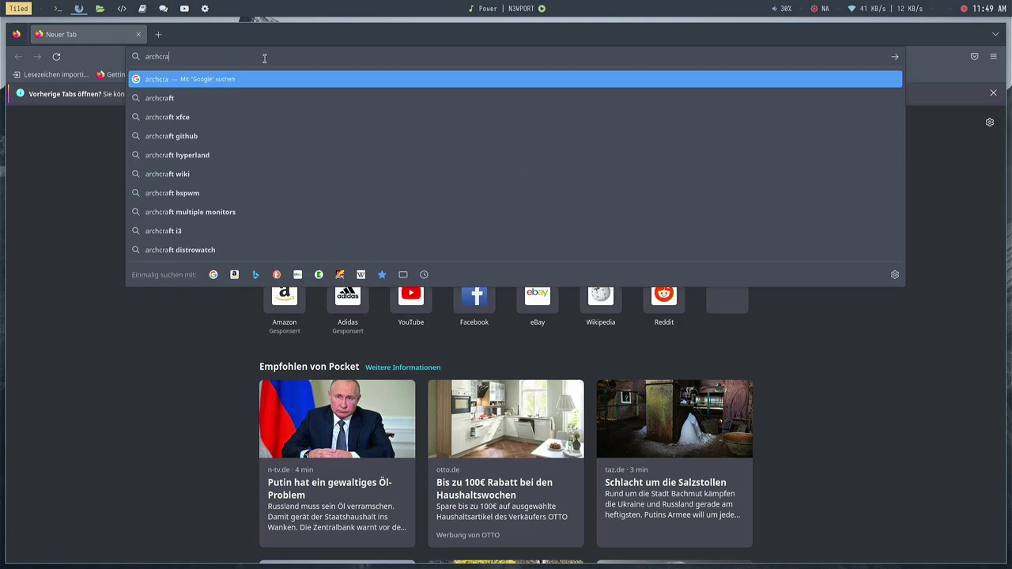
type("ft.io")
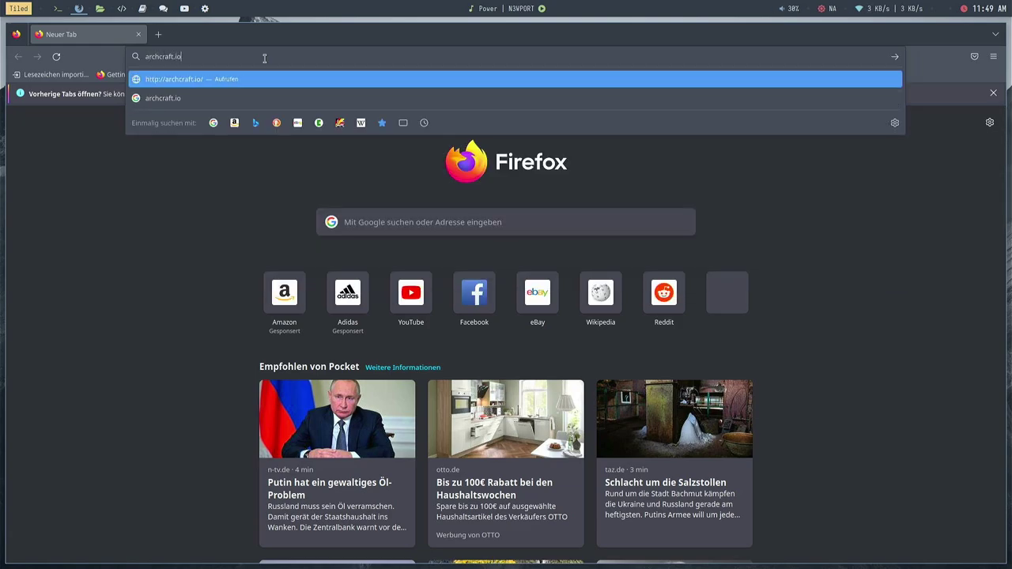
key("Return")
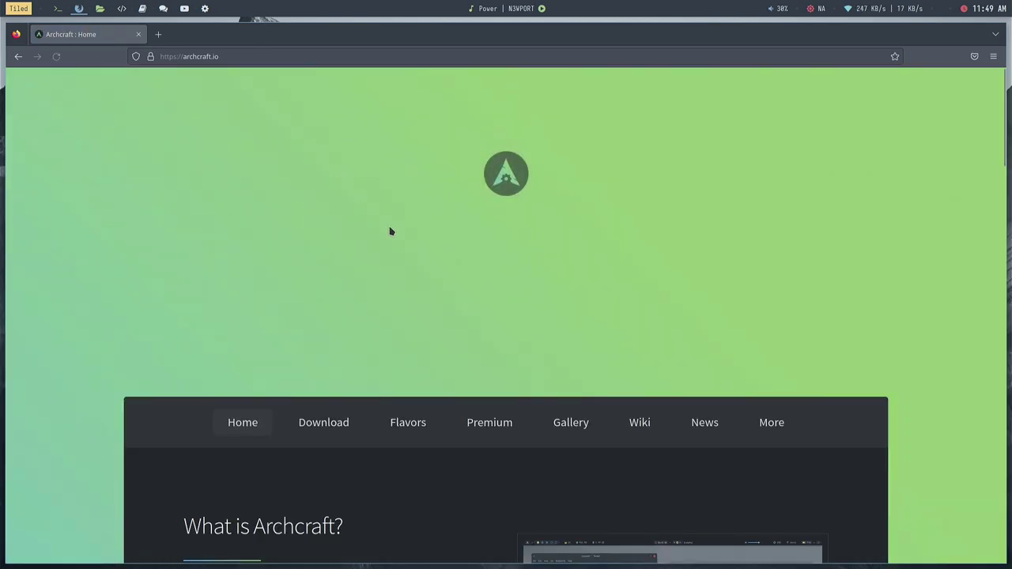
Go to the site's Premium page and scroll down to the Archcraft Wayland edition.
scroll(471, 370, "down", 3)
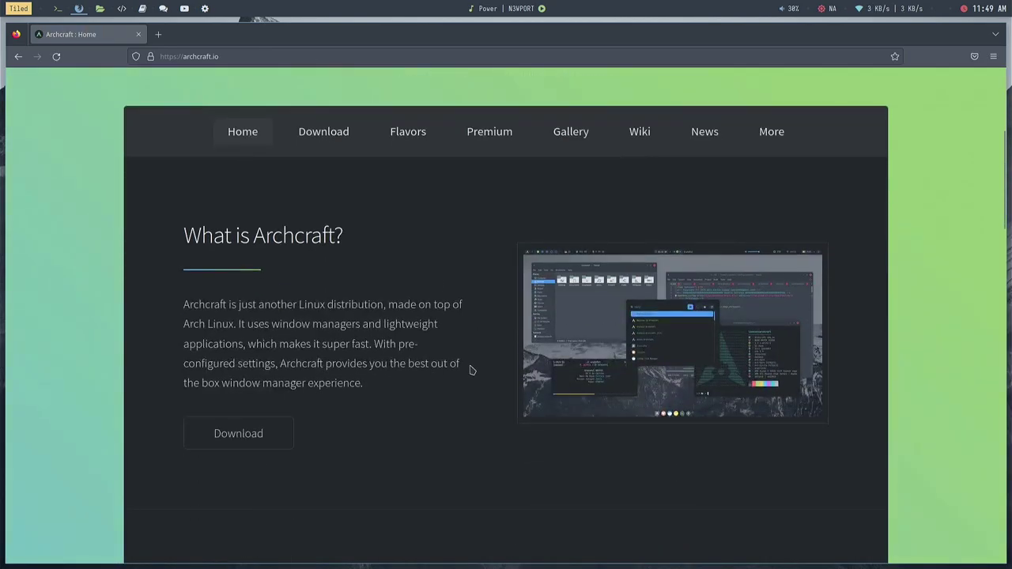
left_click(491, 130)
scroll(261, 195, "down", 3)
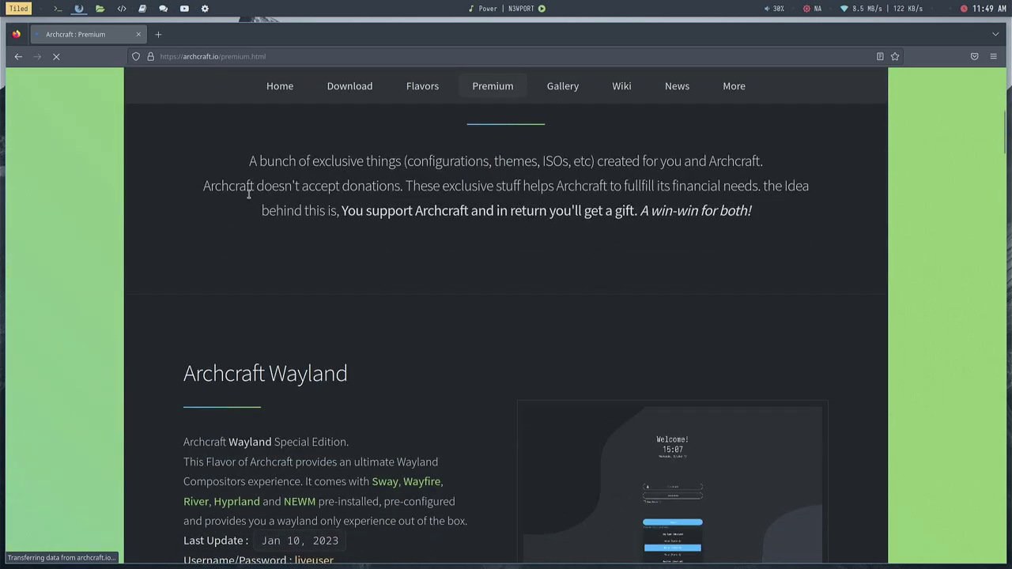
scroll(340, 261, "down", 2)
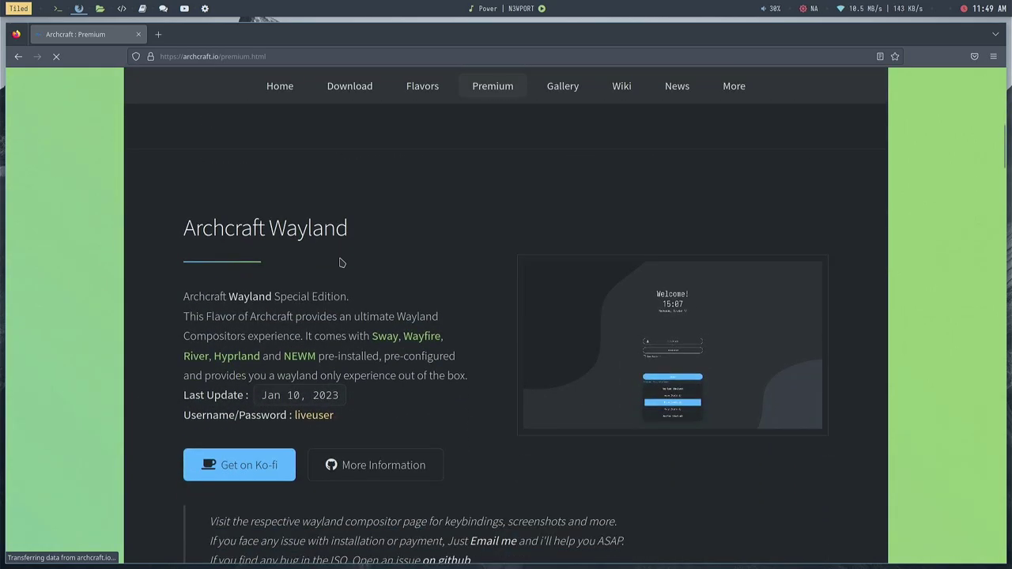